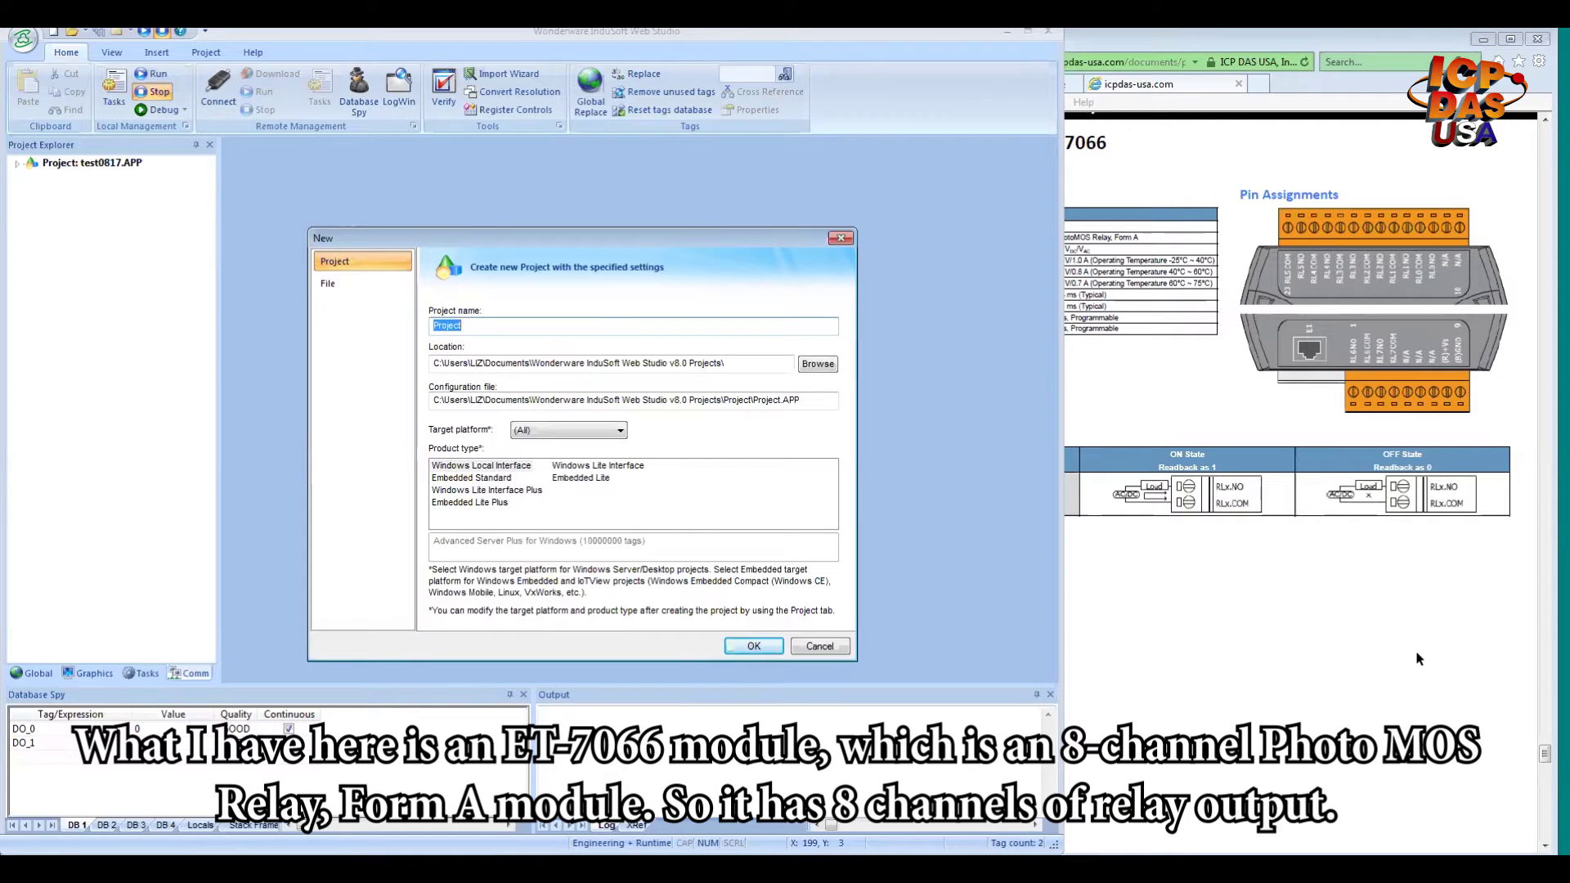
# - Bring the browser with the ET-7066/PET-7066 specification page in front of InduSoft
pyautogui.click(1276, 556)
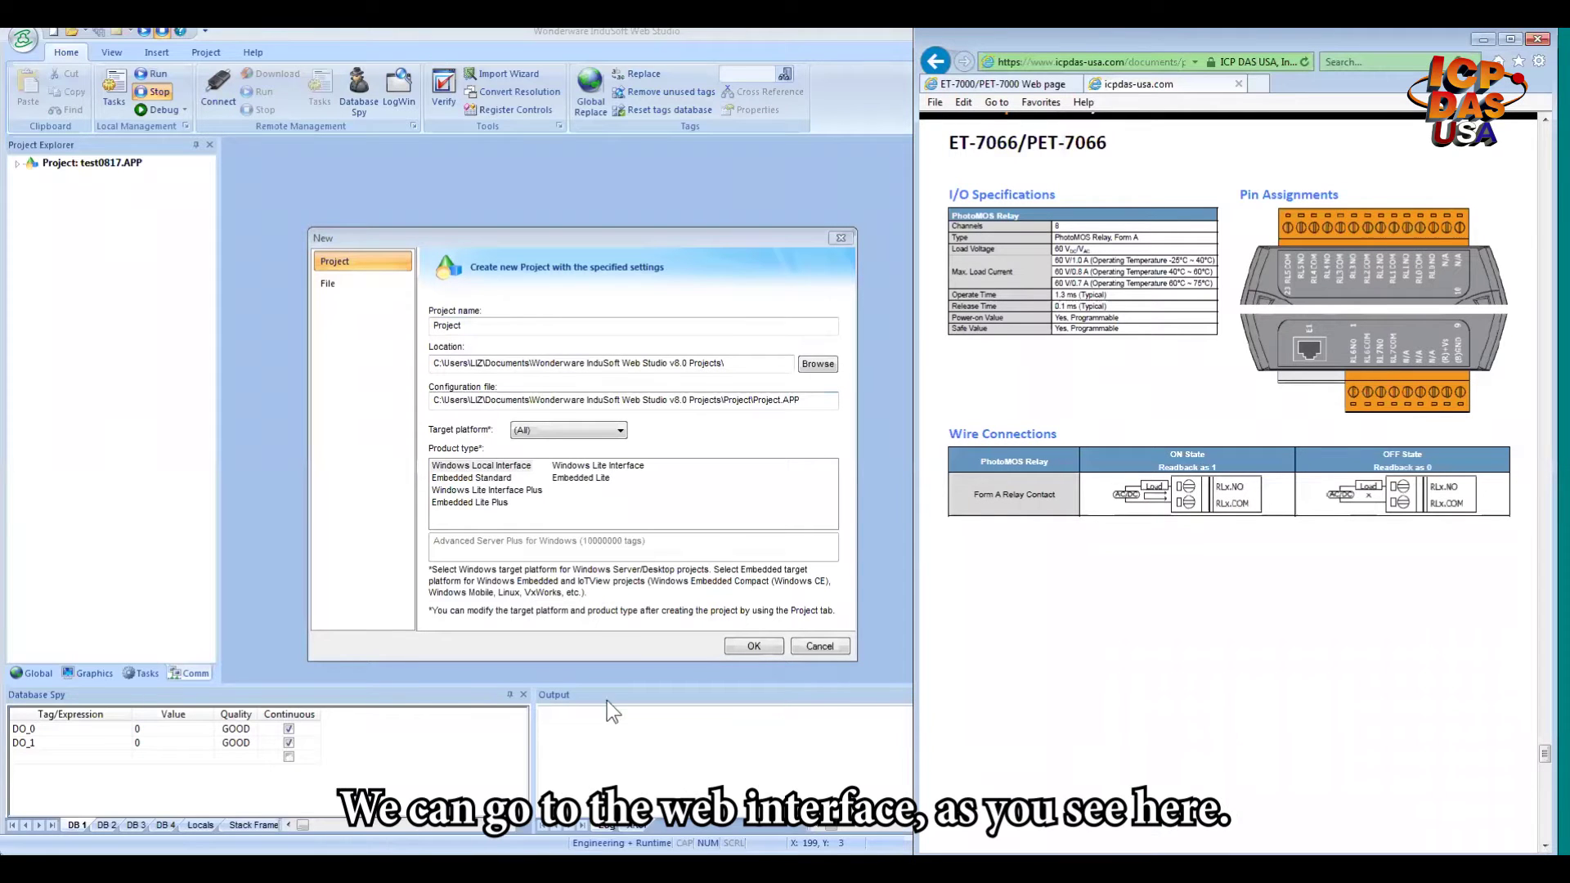
# - Review the ET-7066 network settings, then view Module I/O Settings down to Digital Output Settings
pyautogui.moveTo(533, 842)
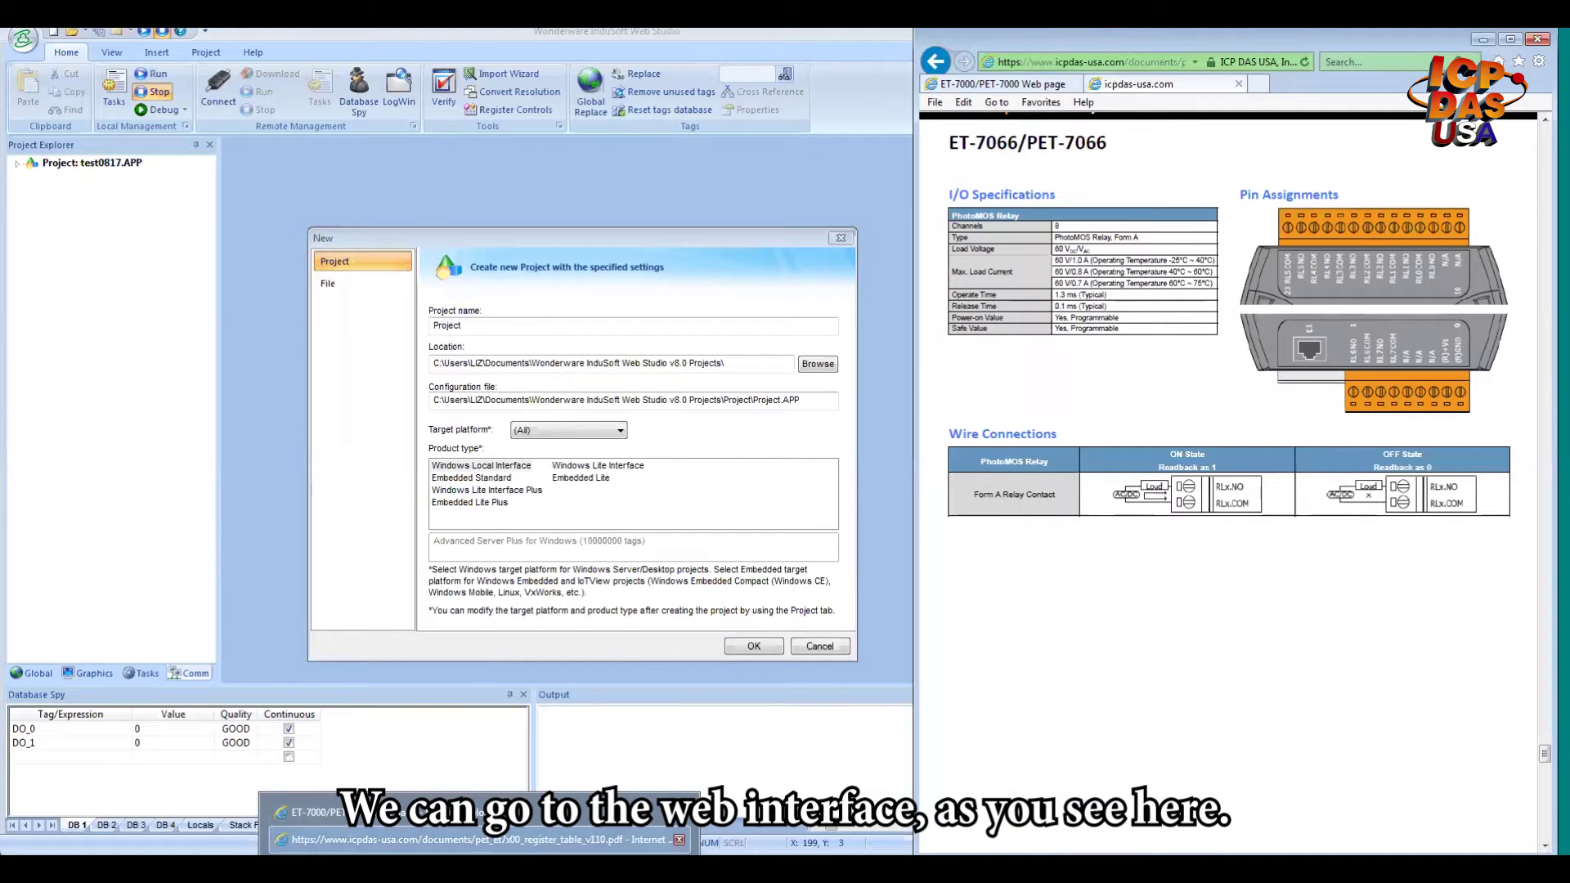
pyautogui.click(314, 812)
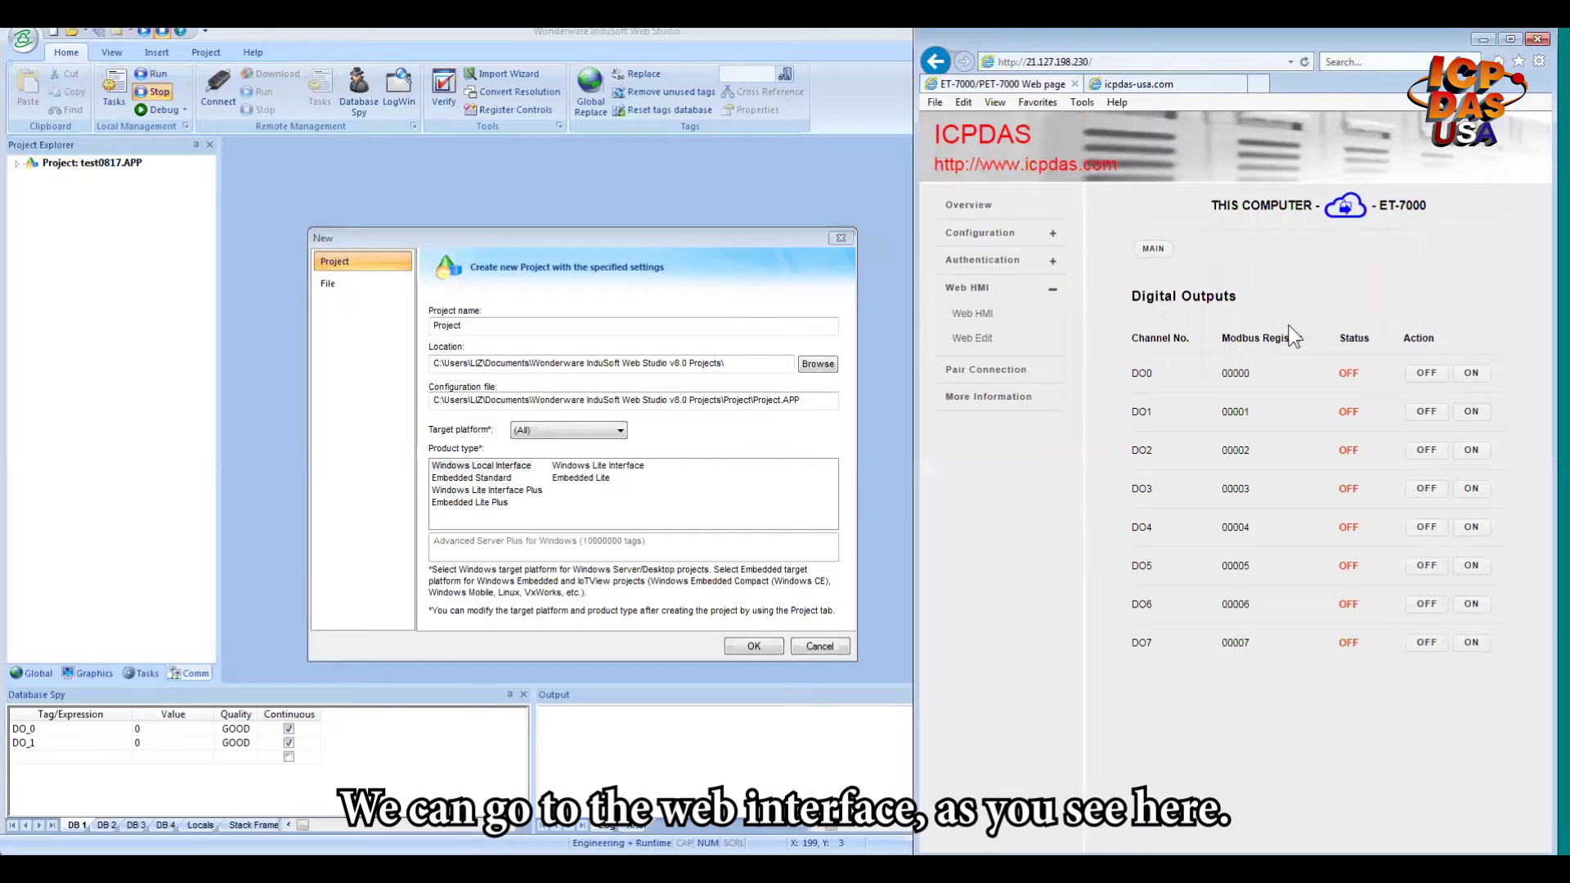
pyautogui.click(981, 202)
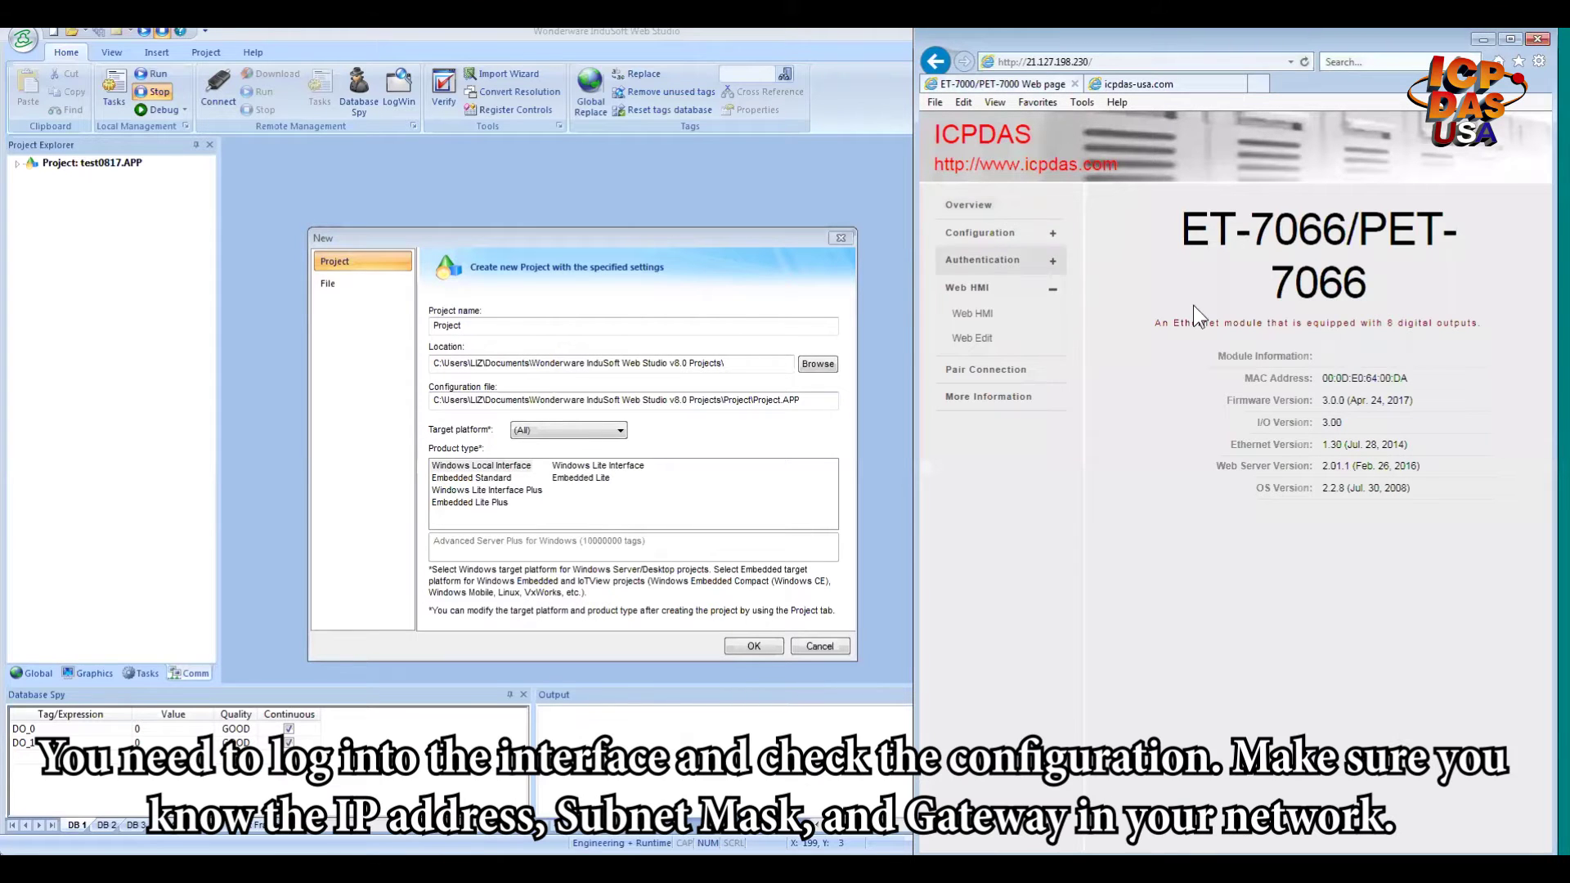
pyautogui.click(1013, 237)
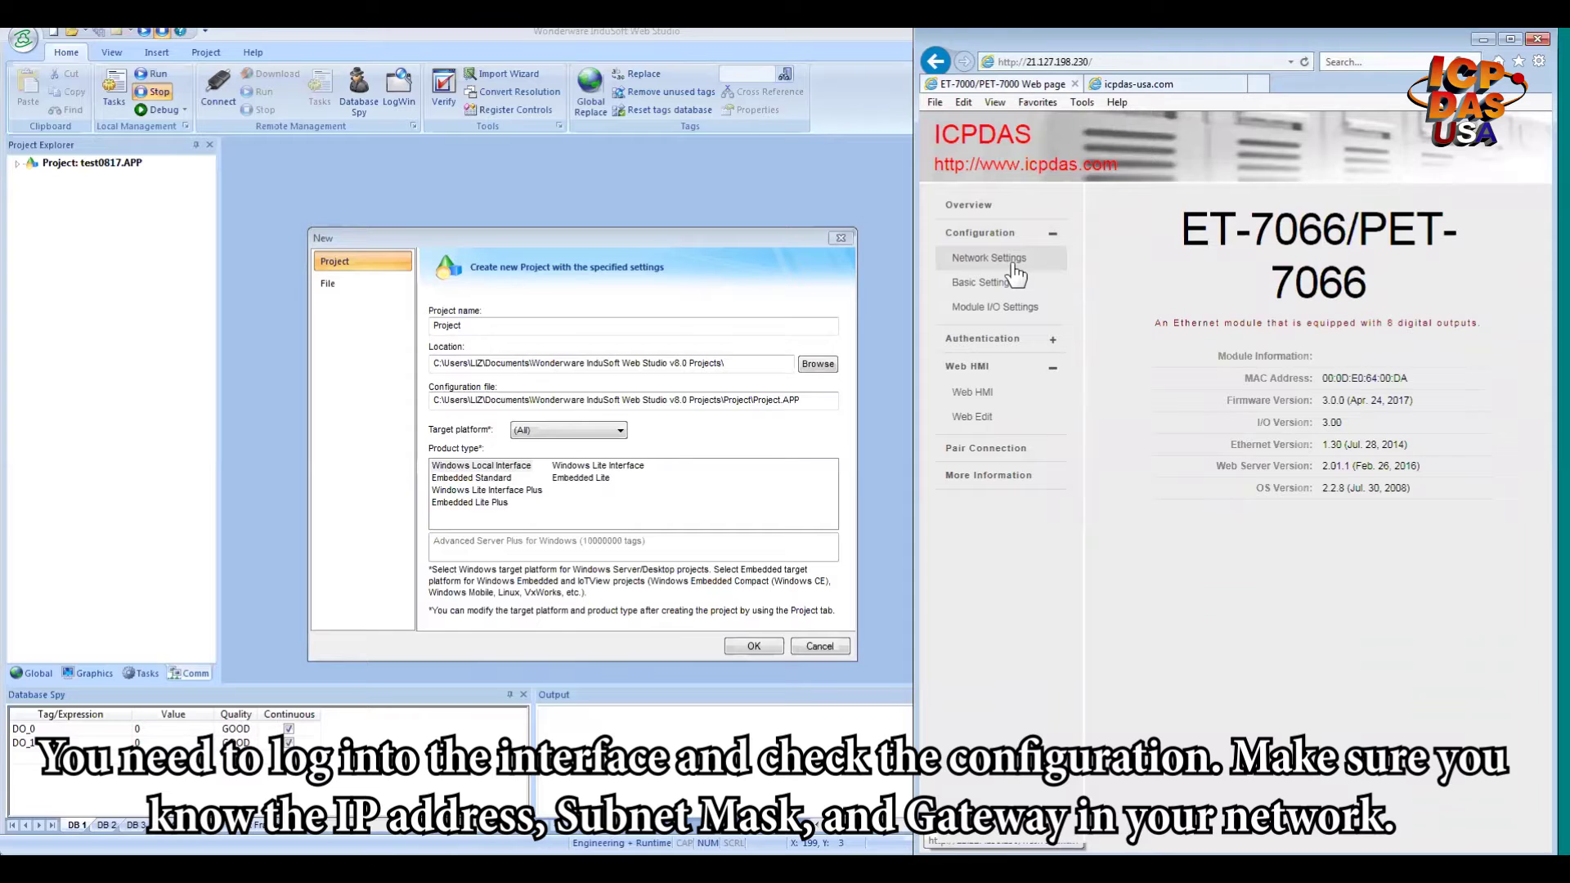
pyautogui.click(1013, 260)
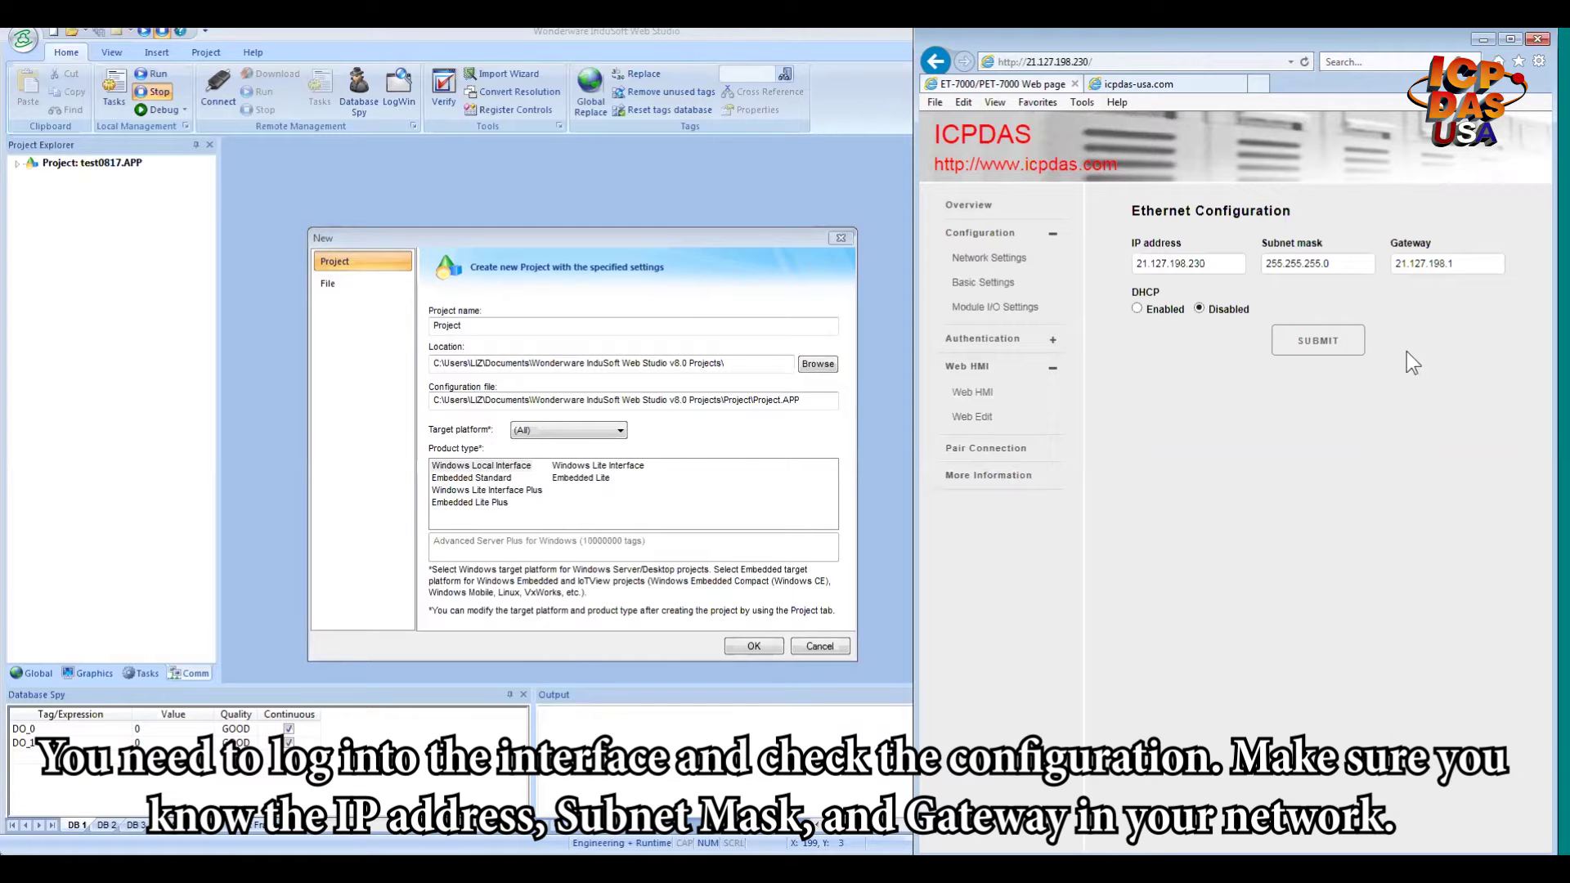
pyautogui.click(1003, 310)
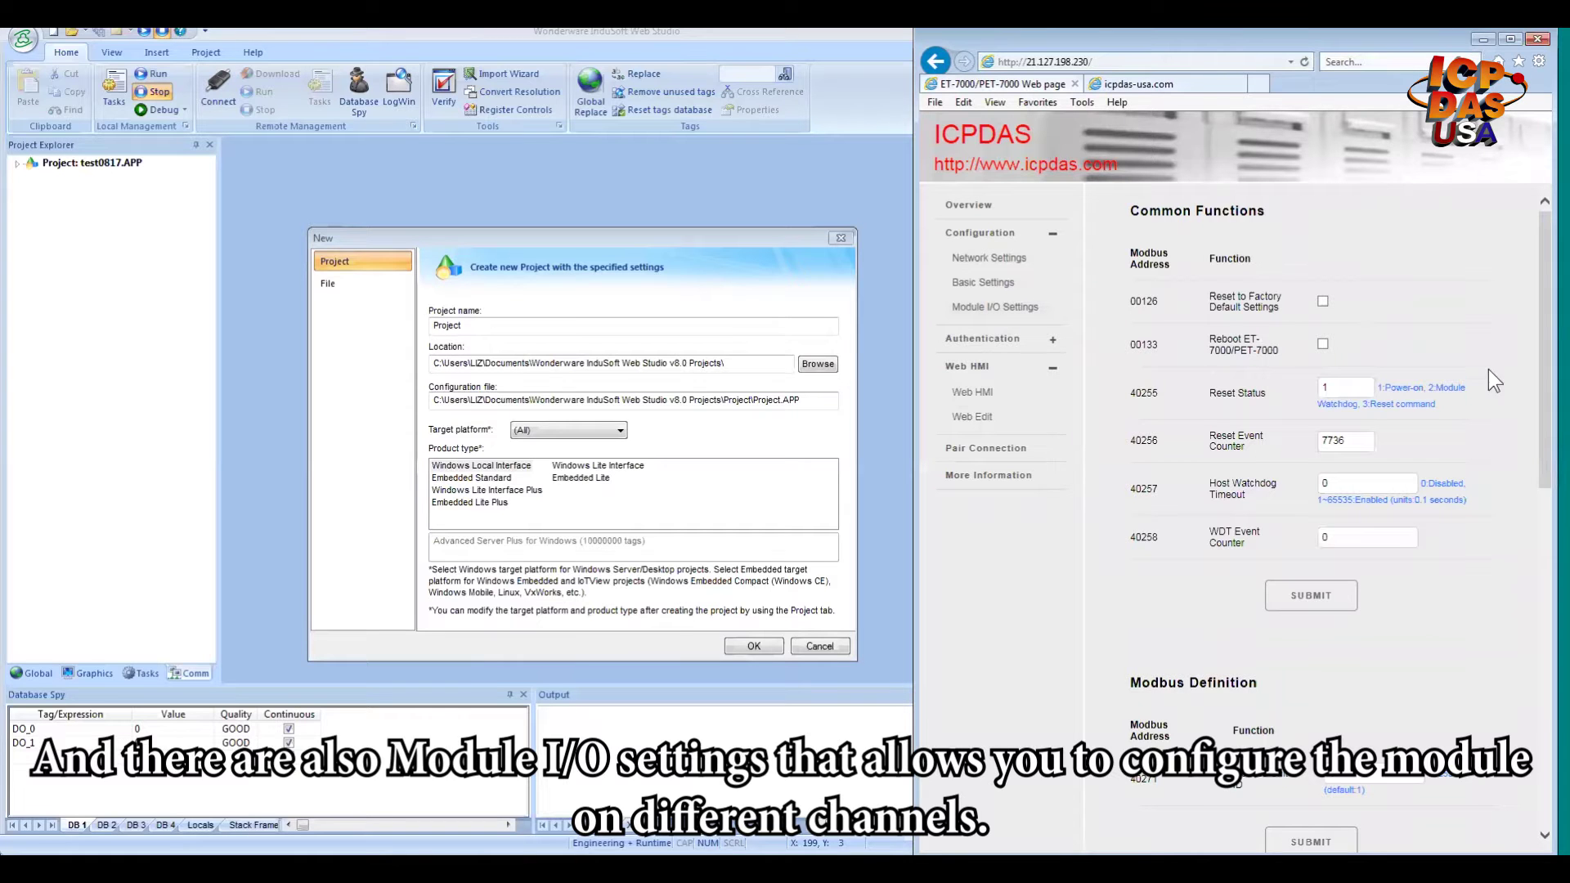
pyautogui.scroll(-8, 1486, 351)
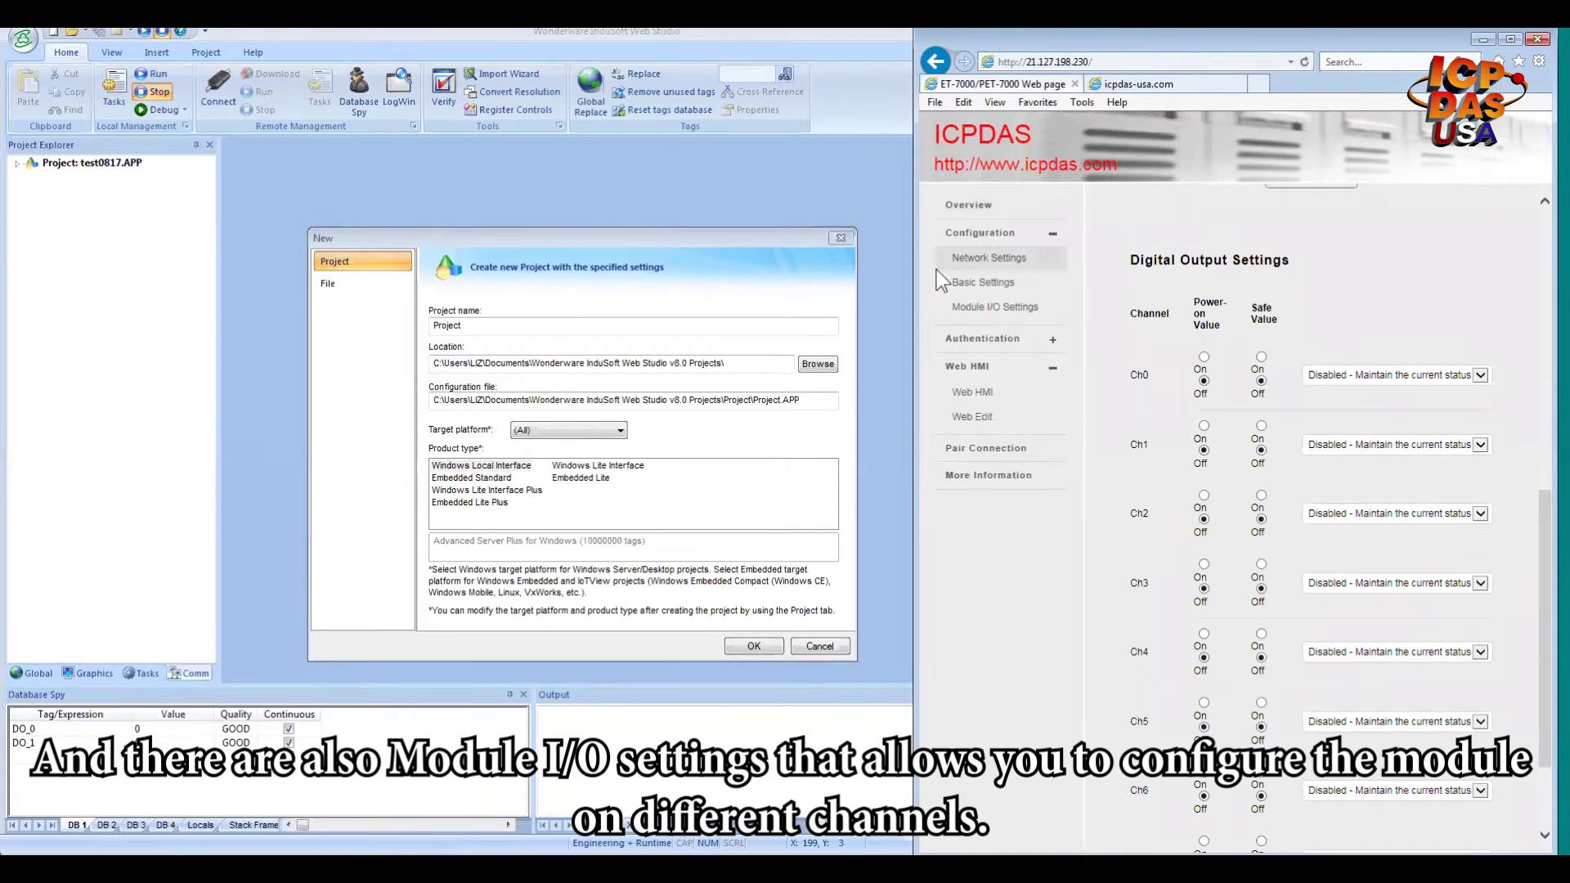
# - On the Web HMI digital outputs page, switch relay DO0 on and then back off
pyautogui.click(988, 398)
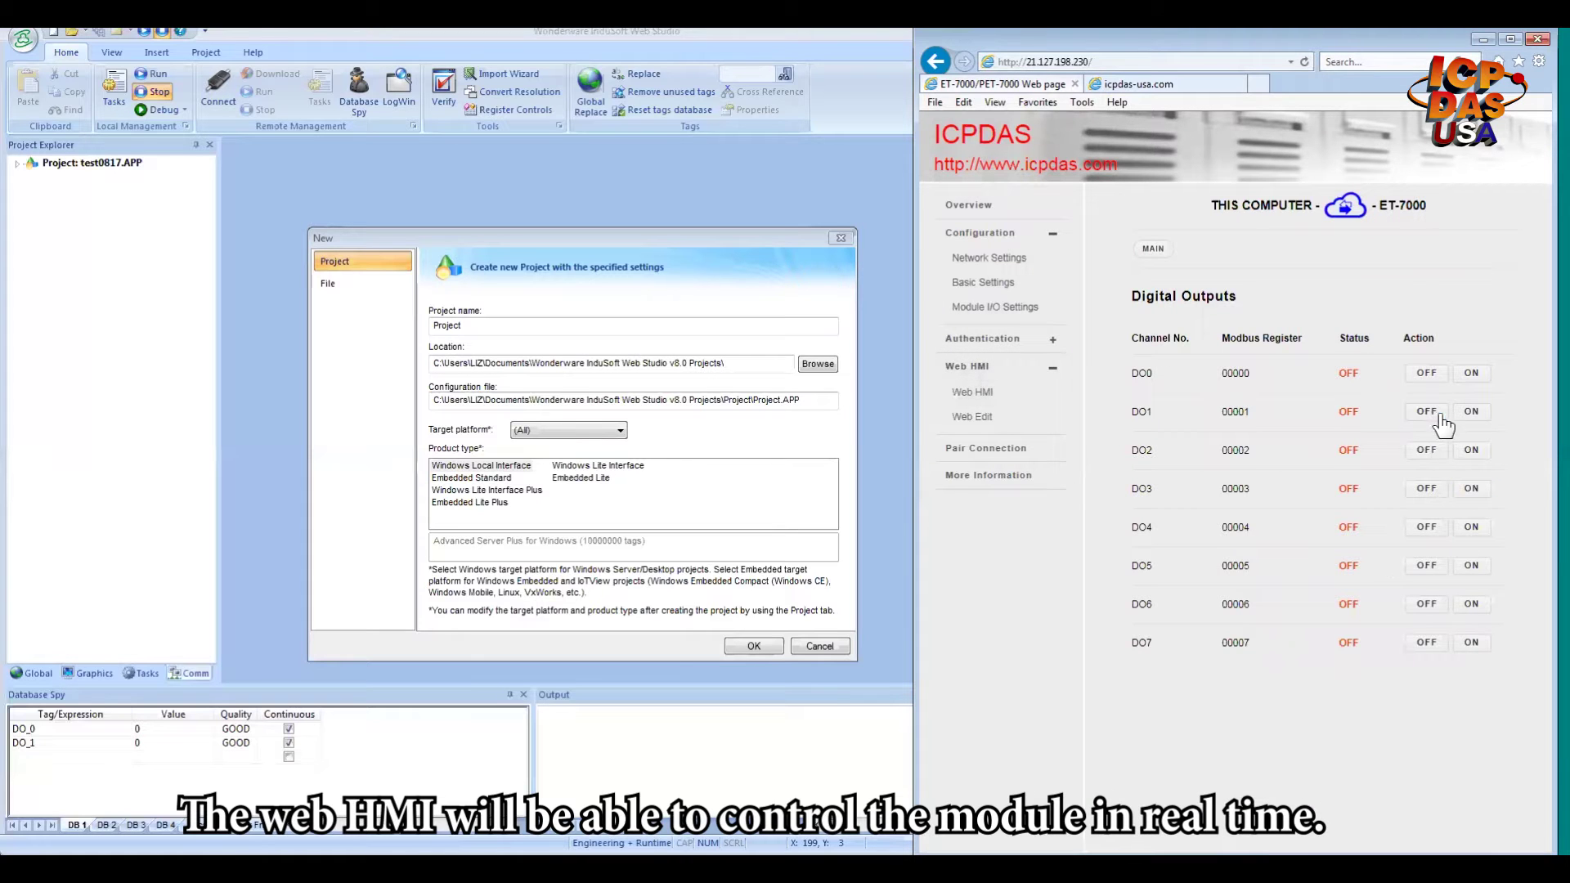
pyautogui.click(1474, 376)
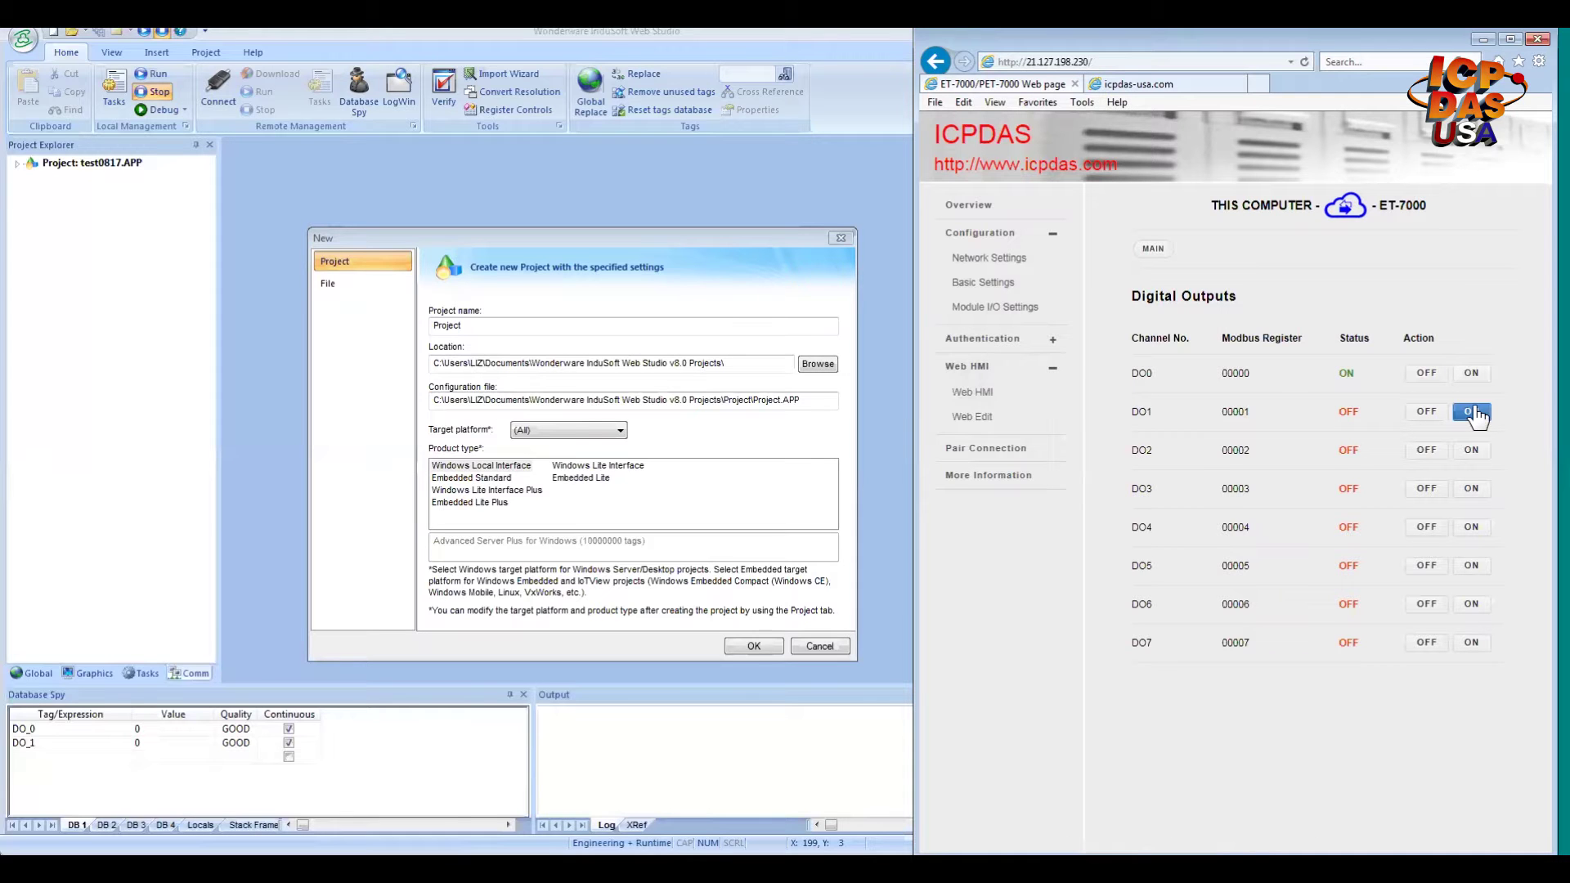
pyautogui.click(1431, 380)
# - Create project Demo0818 with Windows Local Interface as the product type
pyautogui.click(620, 296)
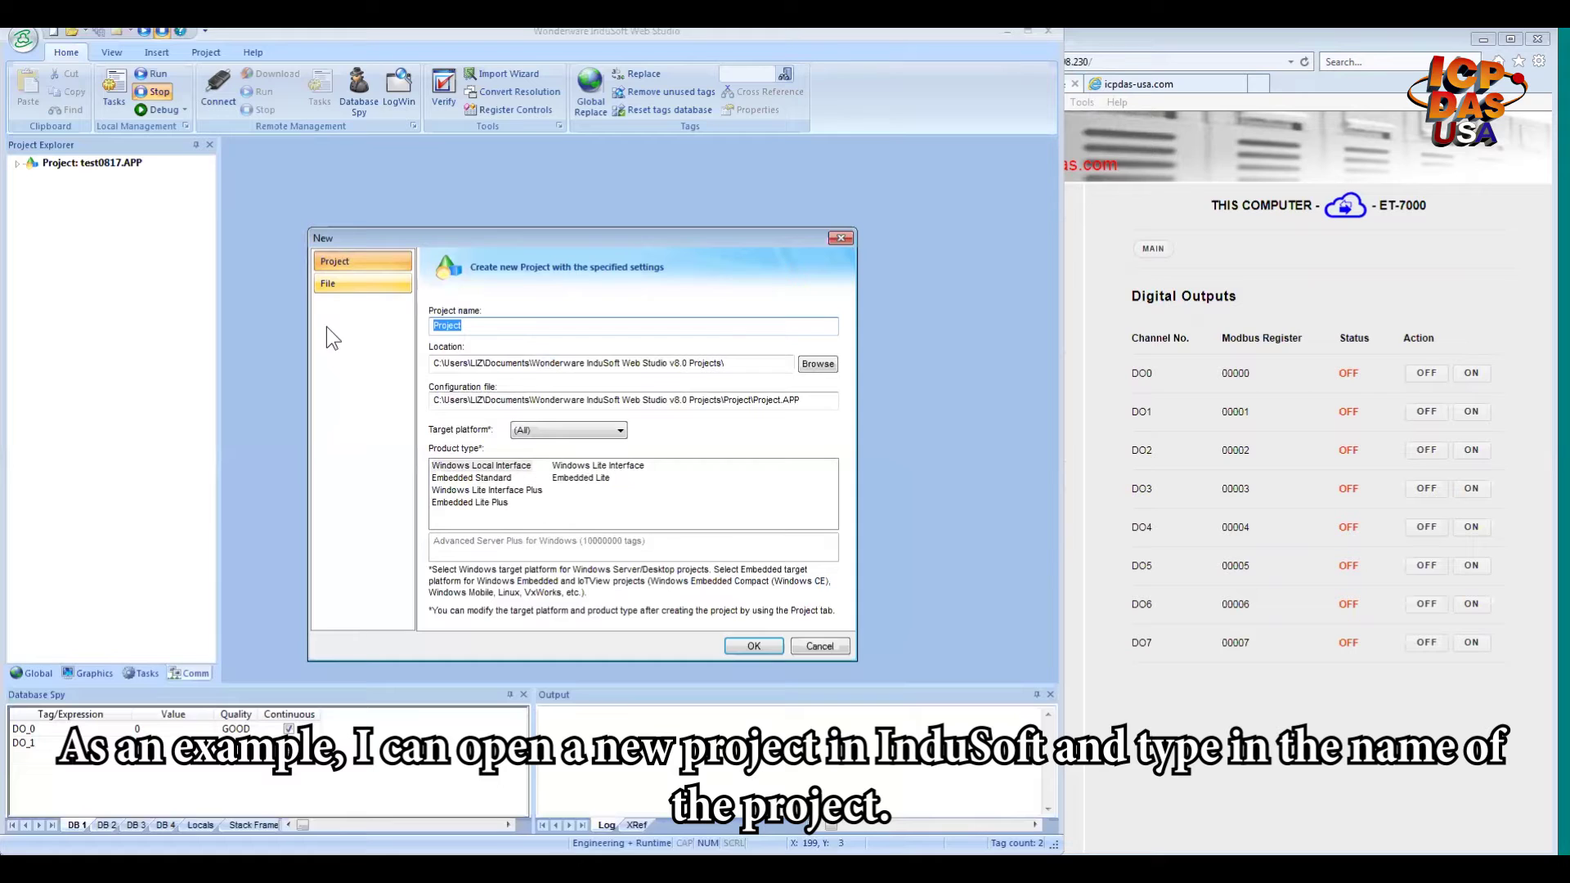
pyautogui.write('Demo0818')
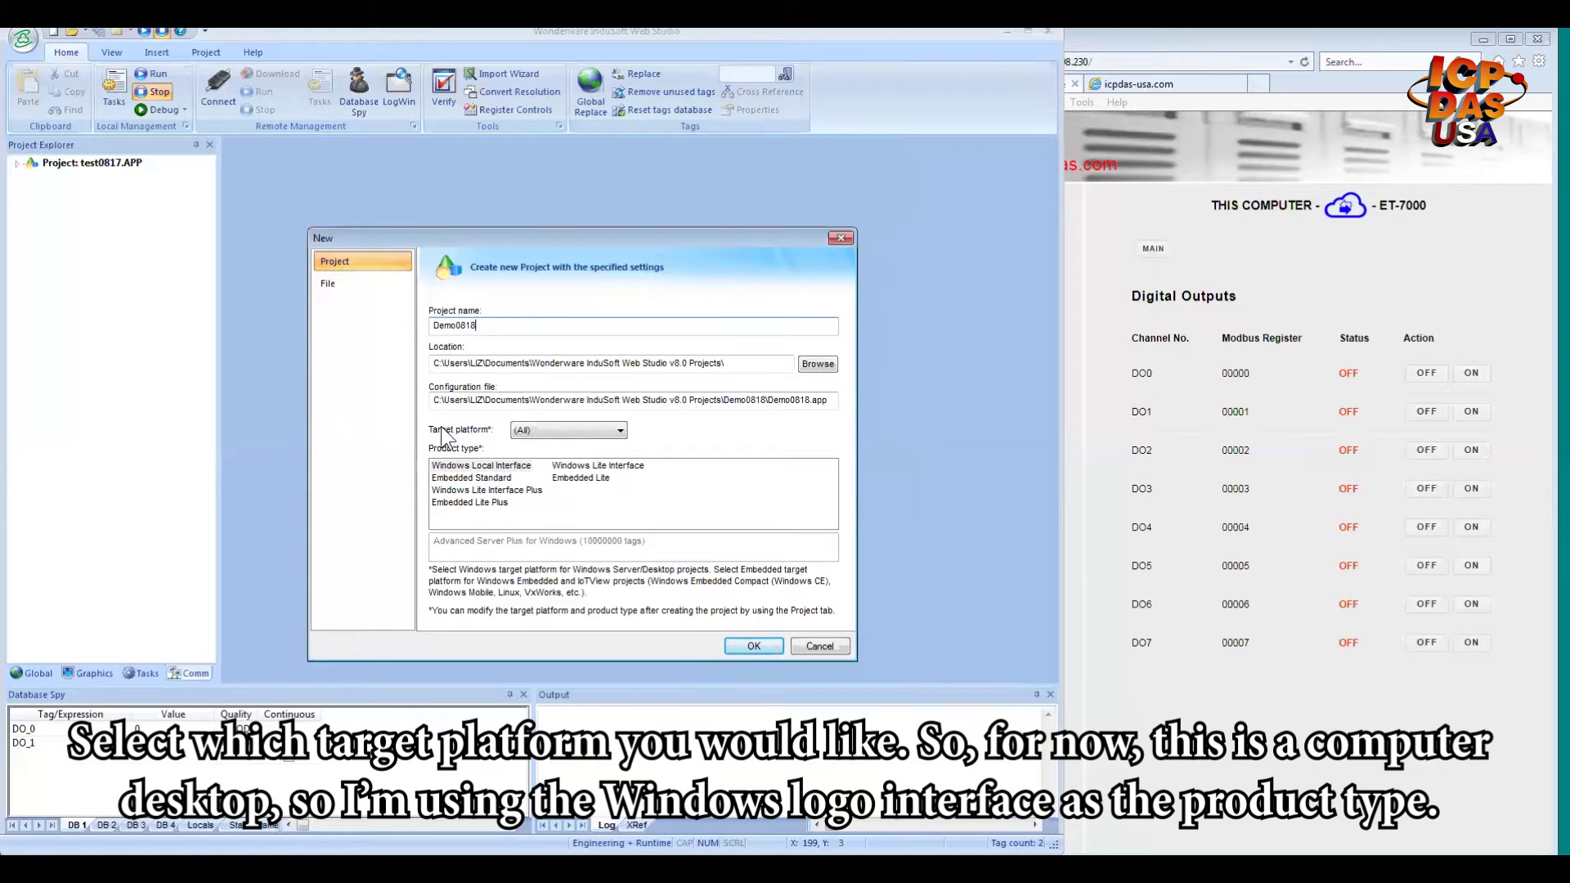
pyautogui.click(491, 470)
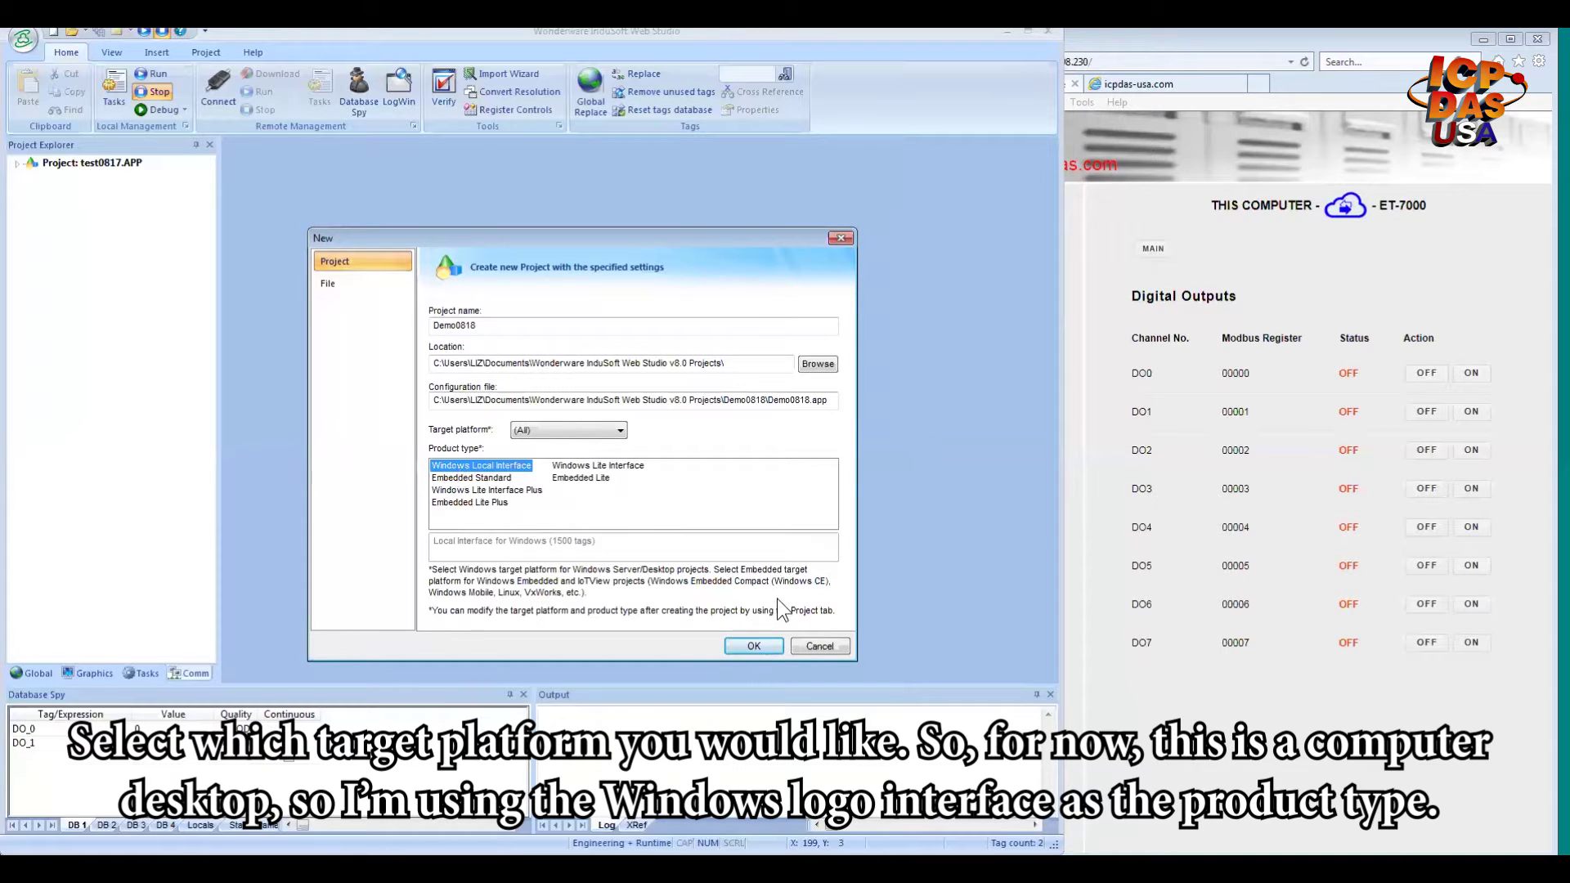
pyautogui.press('Return')
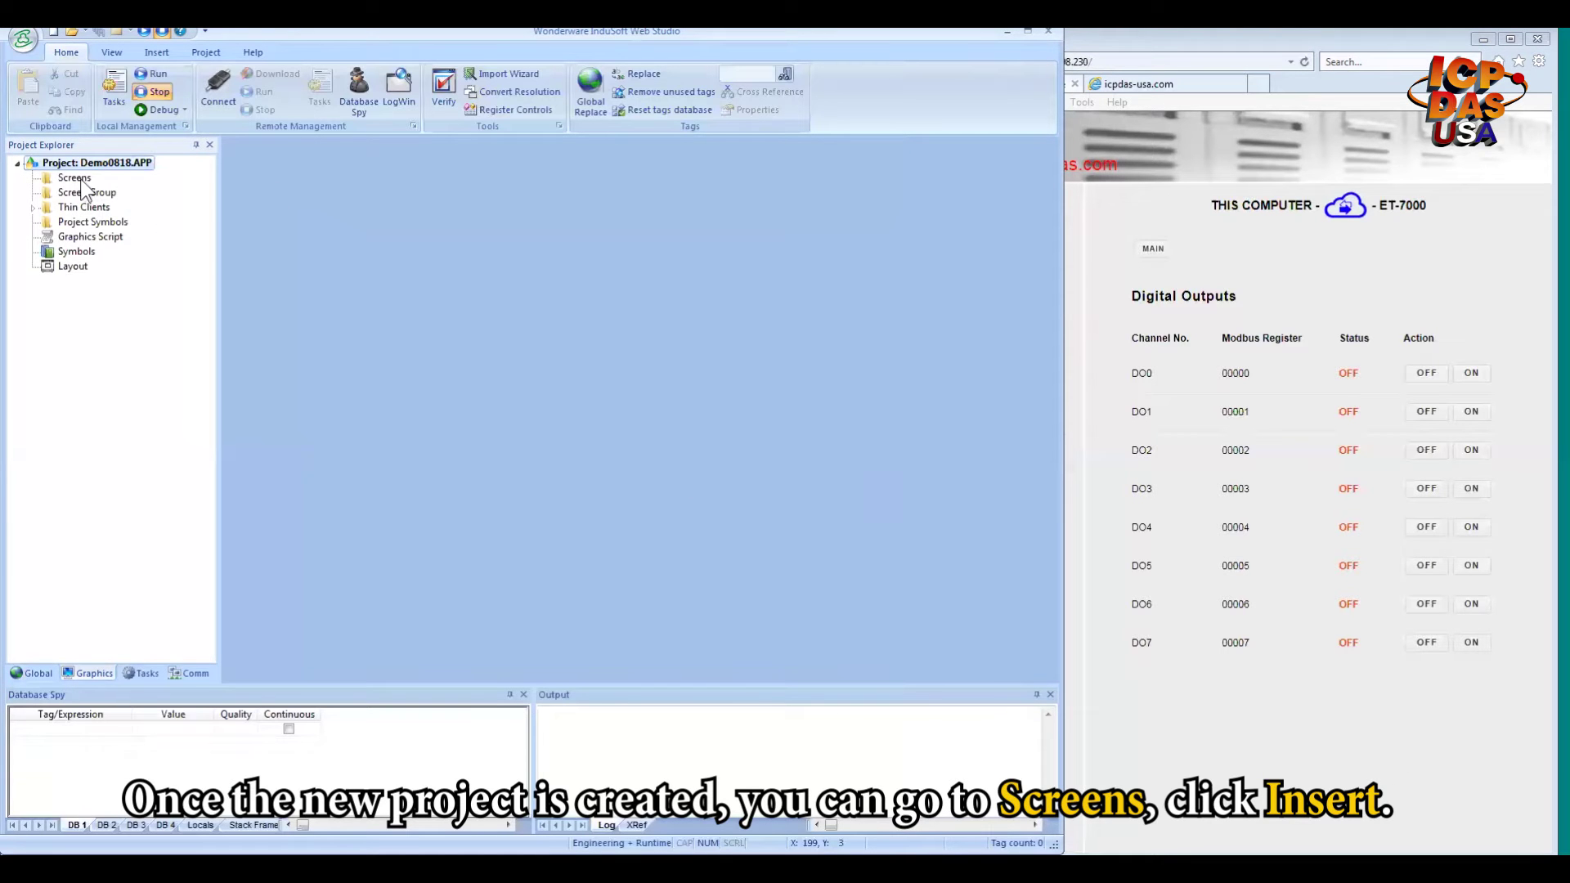
# - Insert a new screen under Screens with the description 'screen1'
pyautogui.rightClick(79, 178)
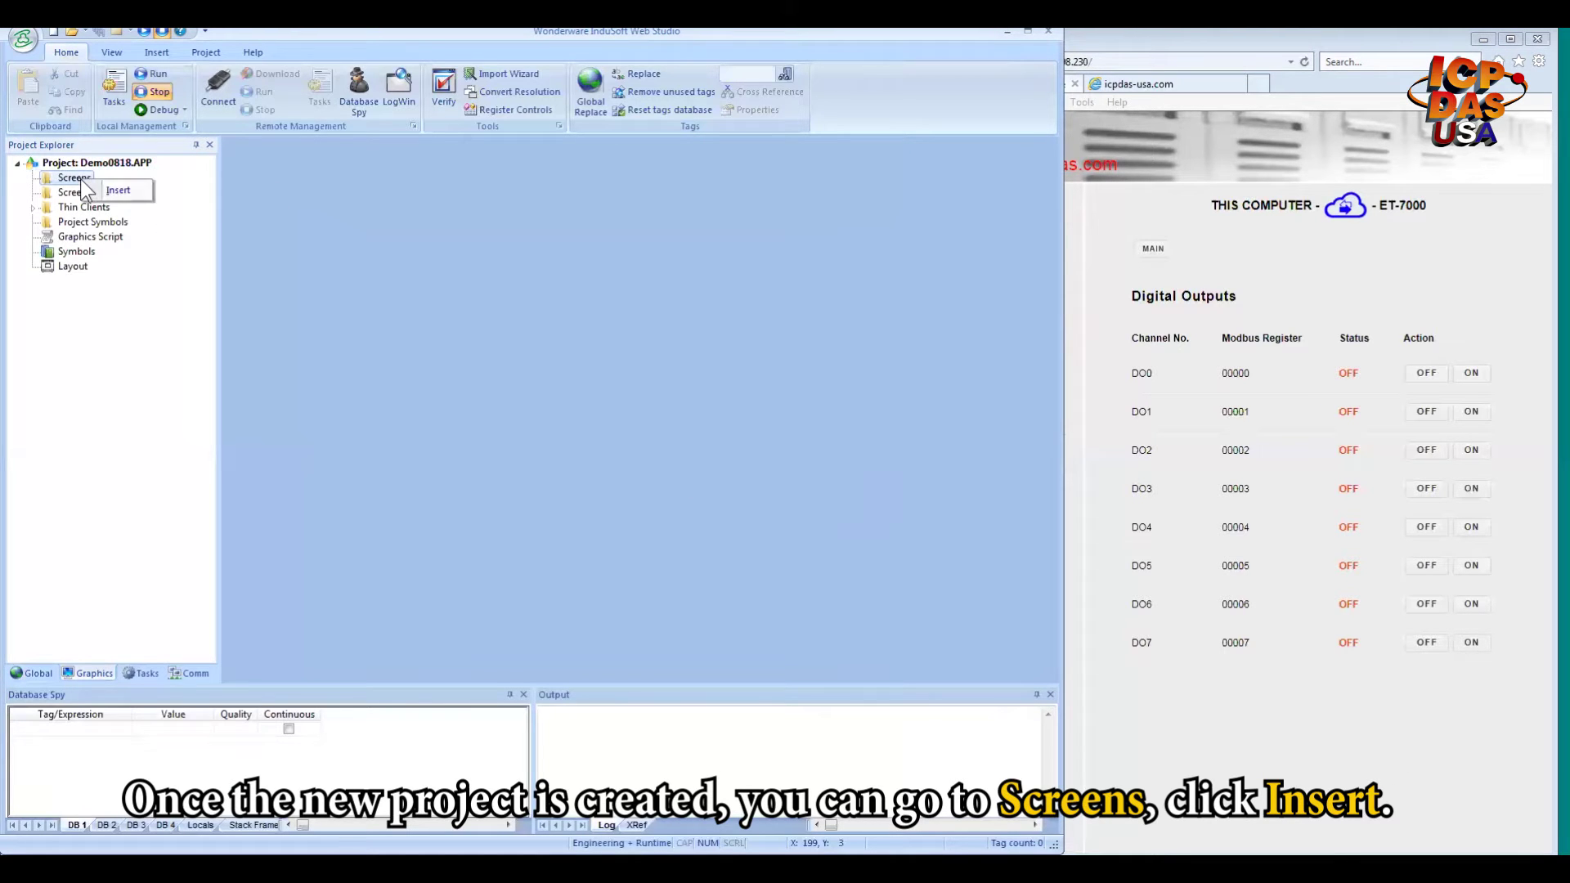
pyautogui.click(111, 195)
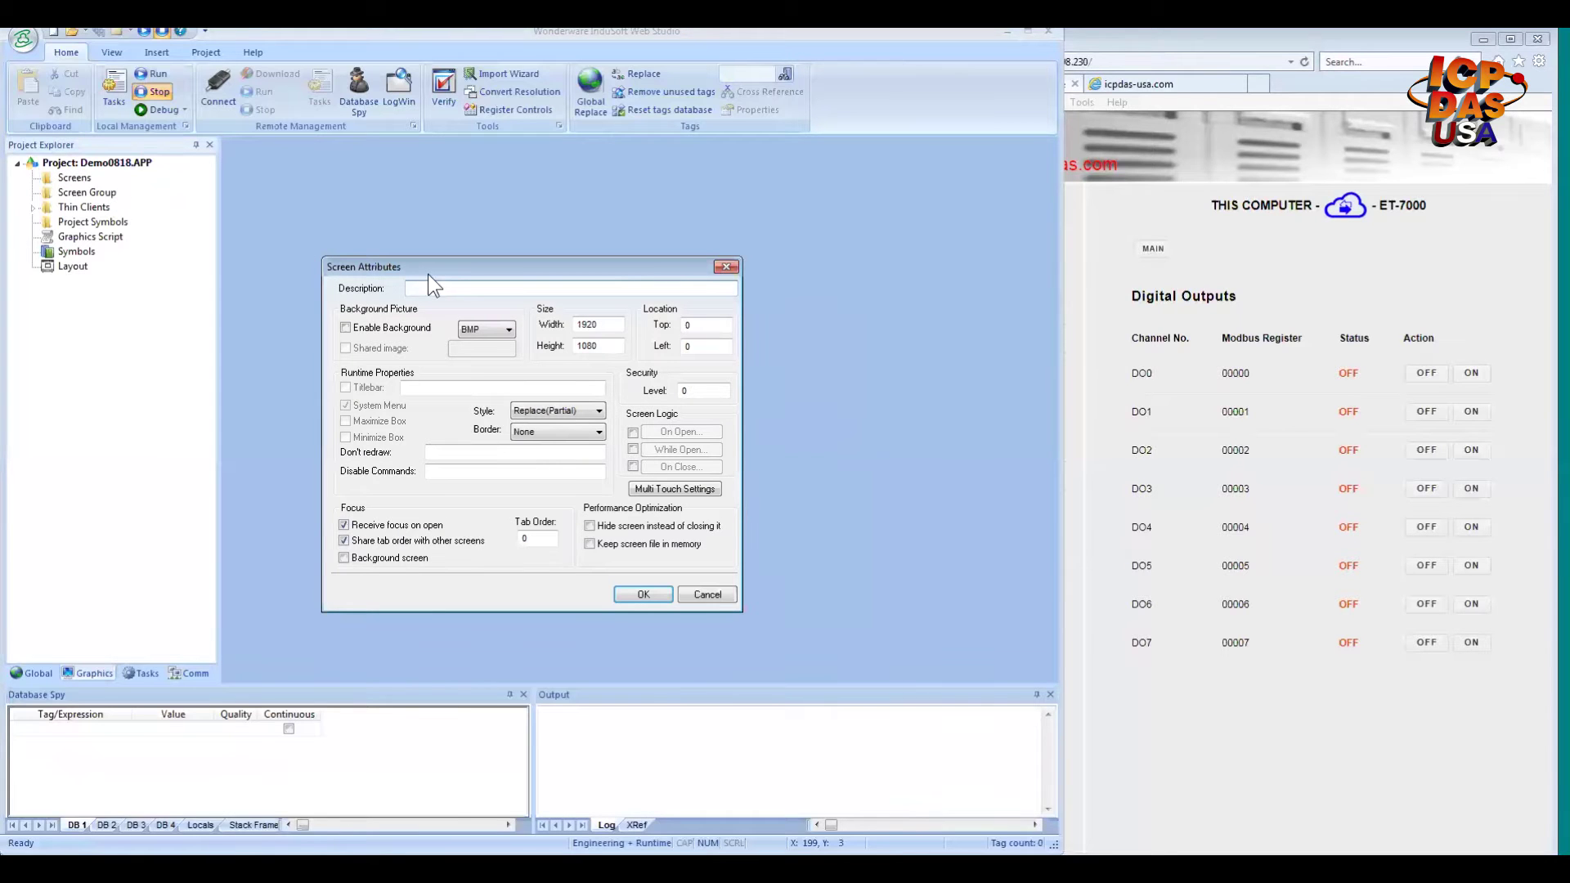
pyautogui.write('frame')
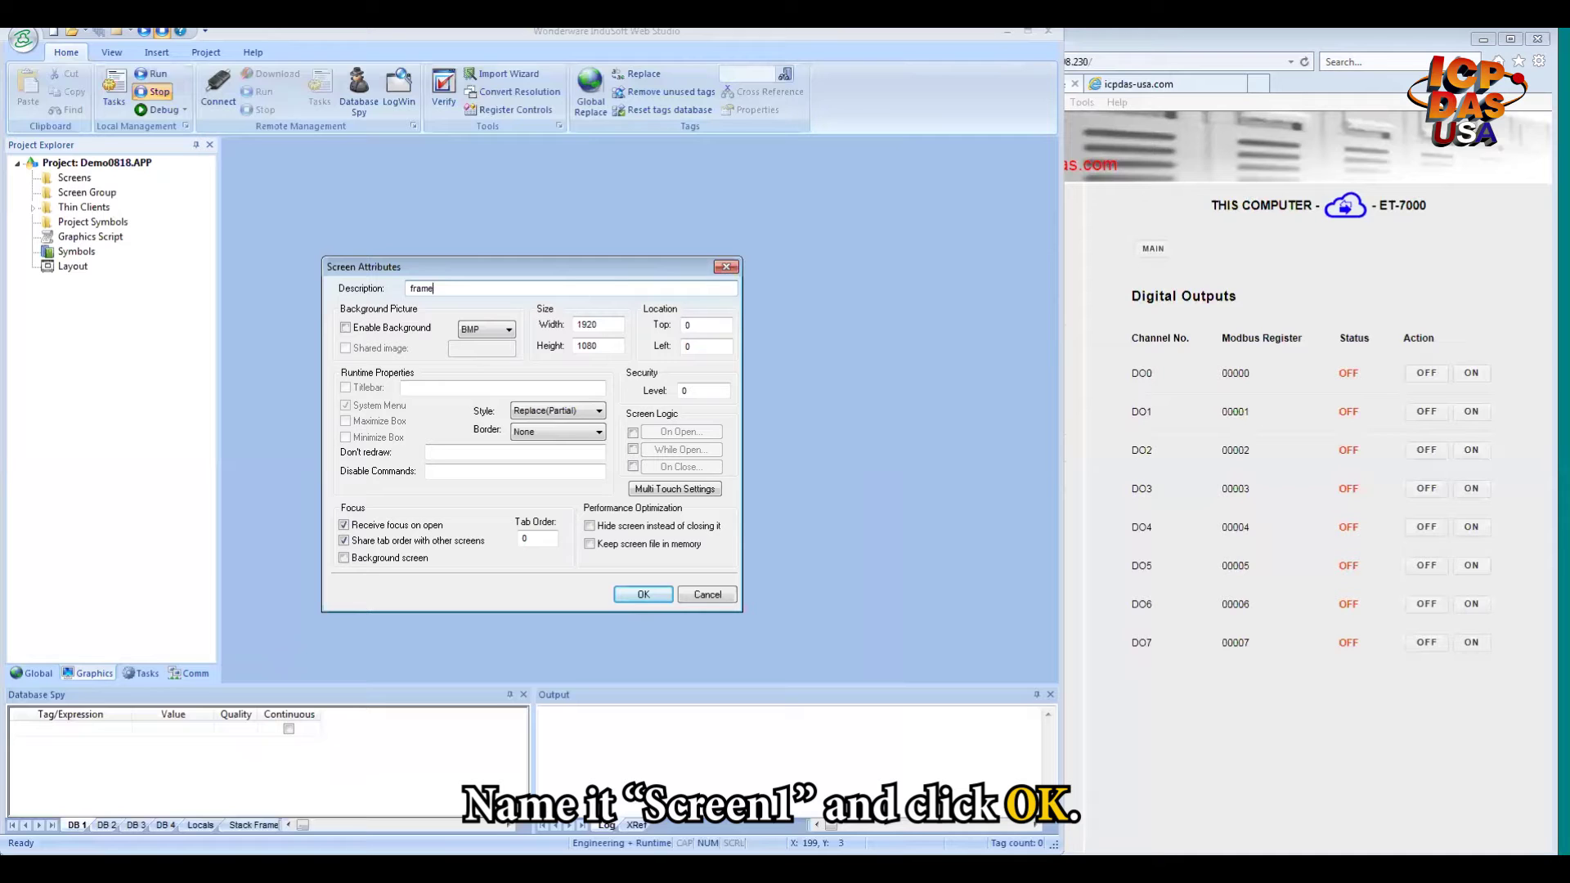
pyautogui.hotkey('shift', 'Home')
pyautogui.write('screen1')
pyautogui.click(646, 594)
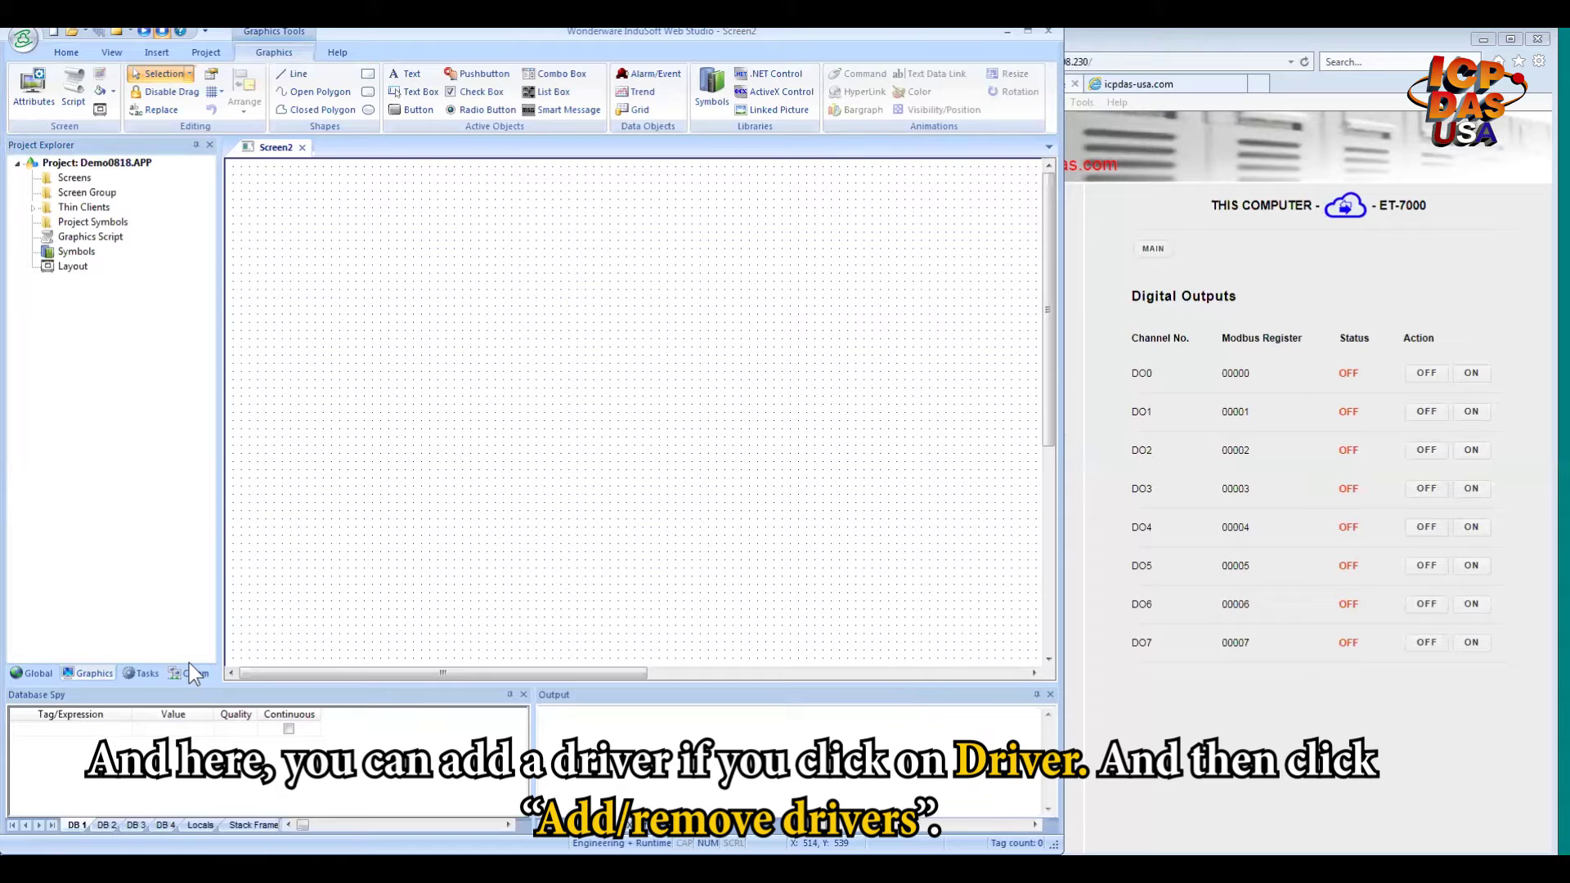
# - On the Comm tab, bring up Add/Remove drivers for the Drivers folder
pyautogui.click(190, 672)
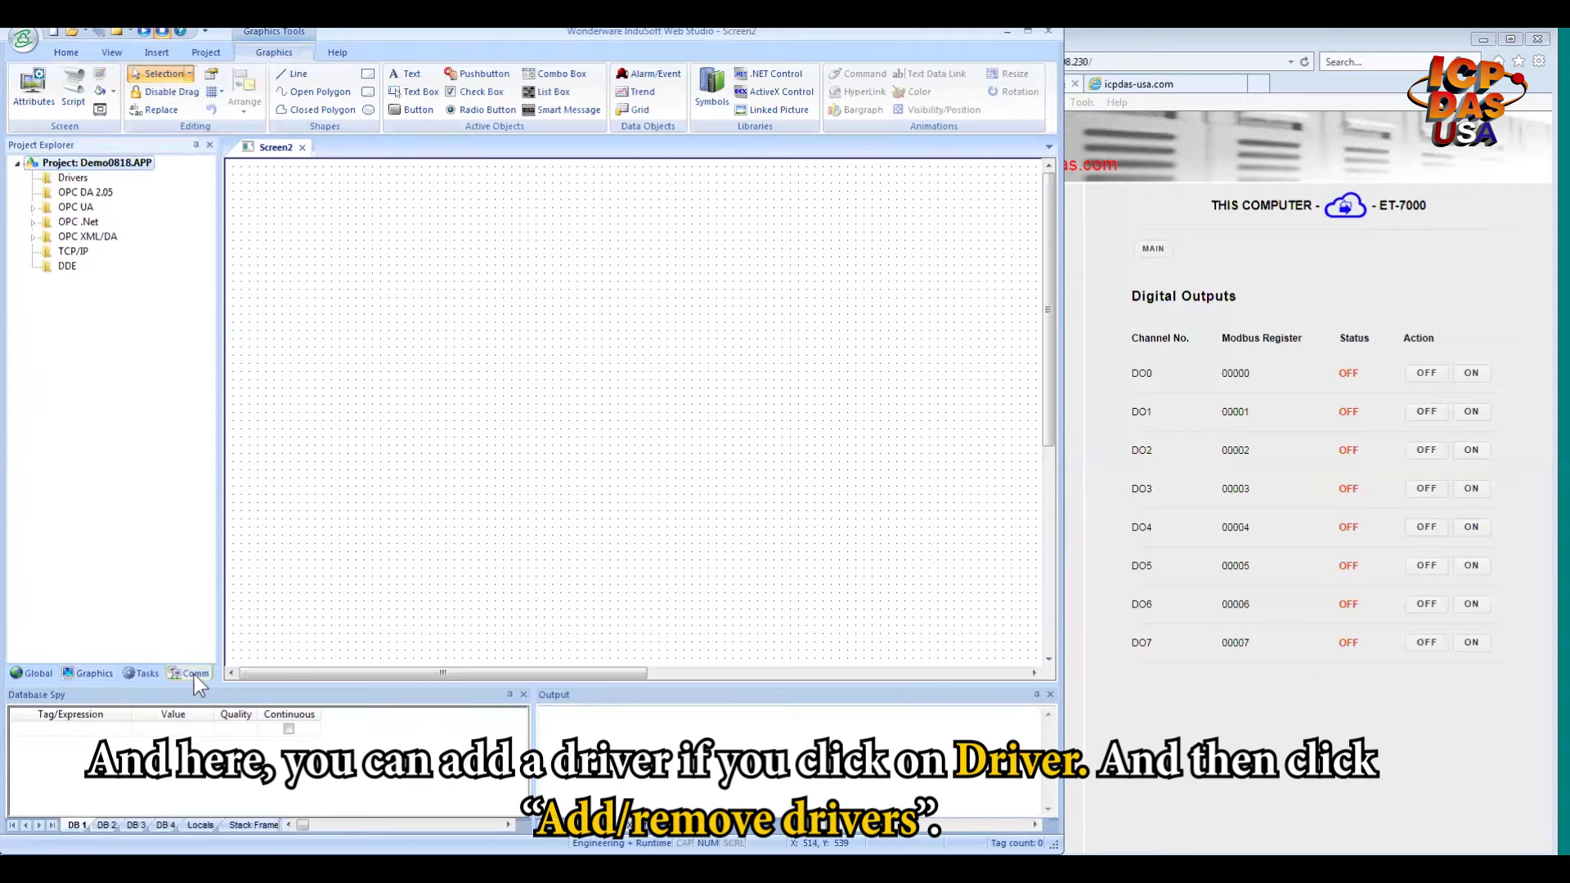
pyautogui.click(72, 184)
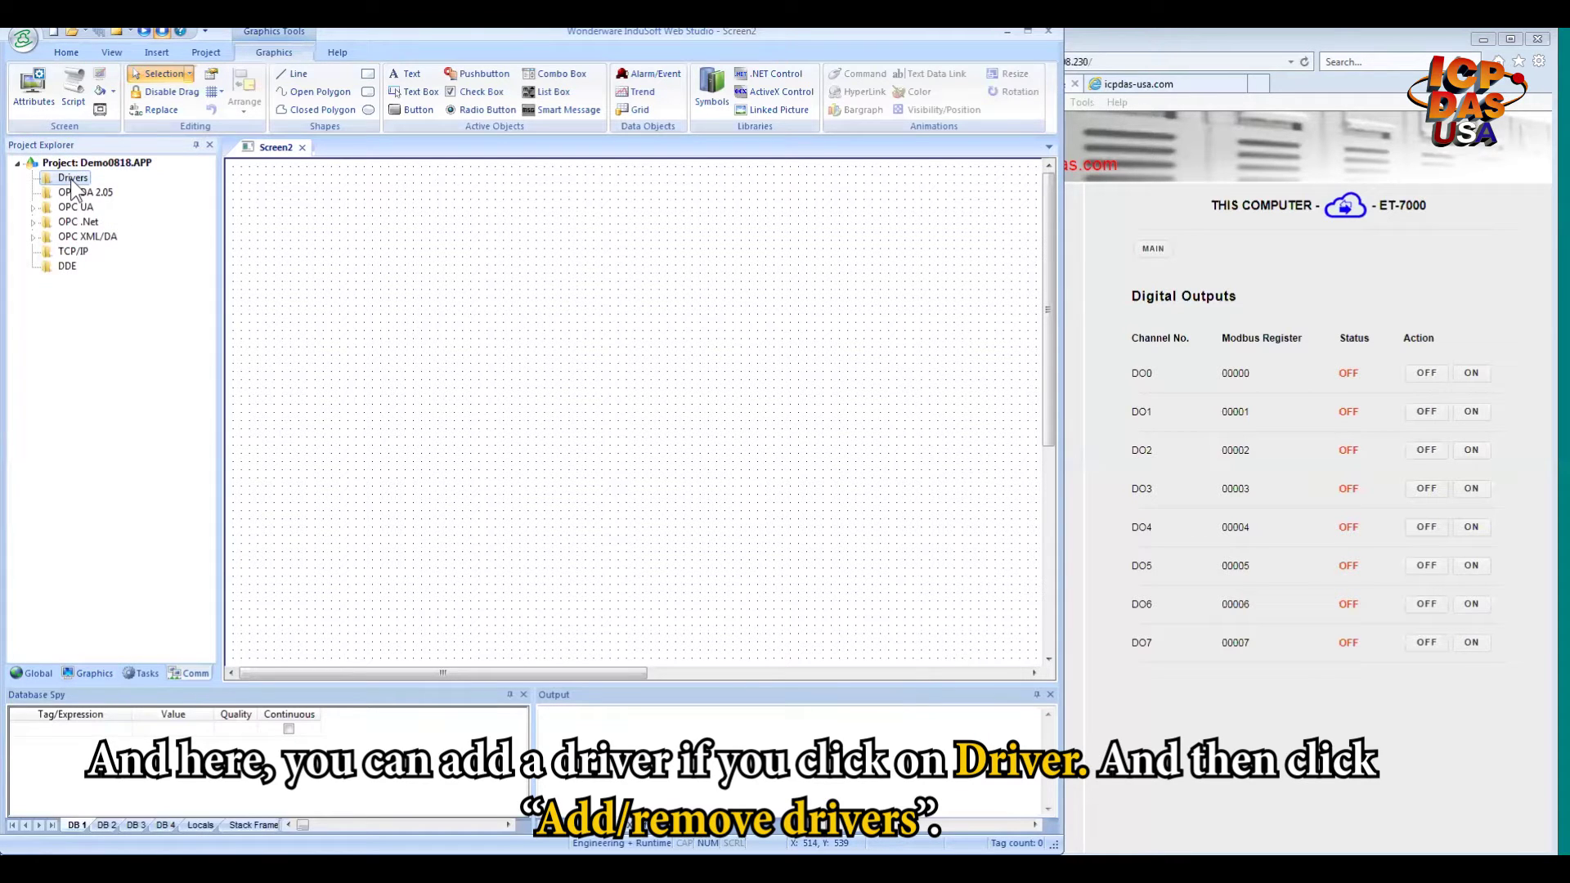
pyautogui.rightClick(72, 181)
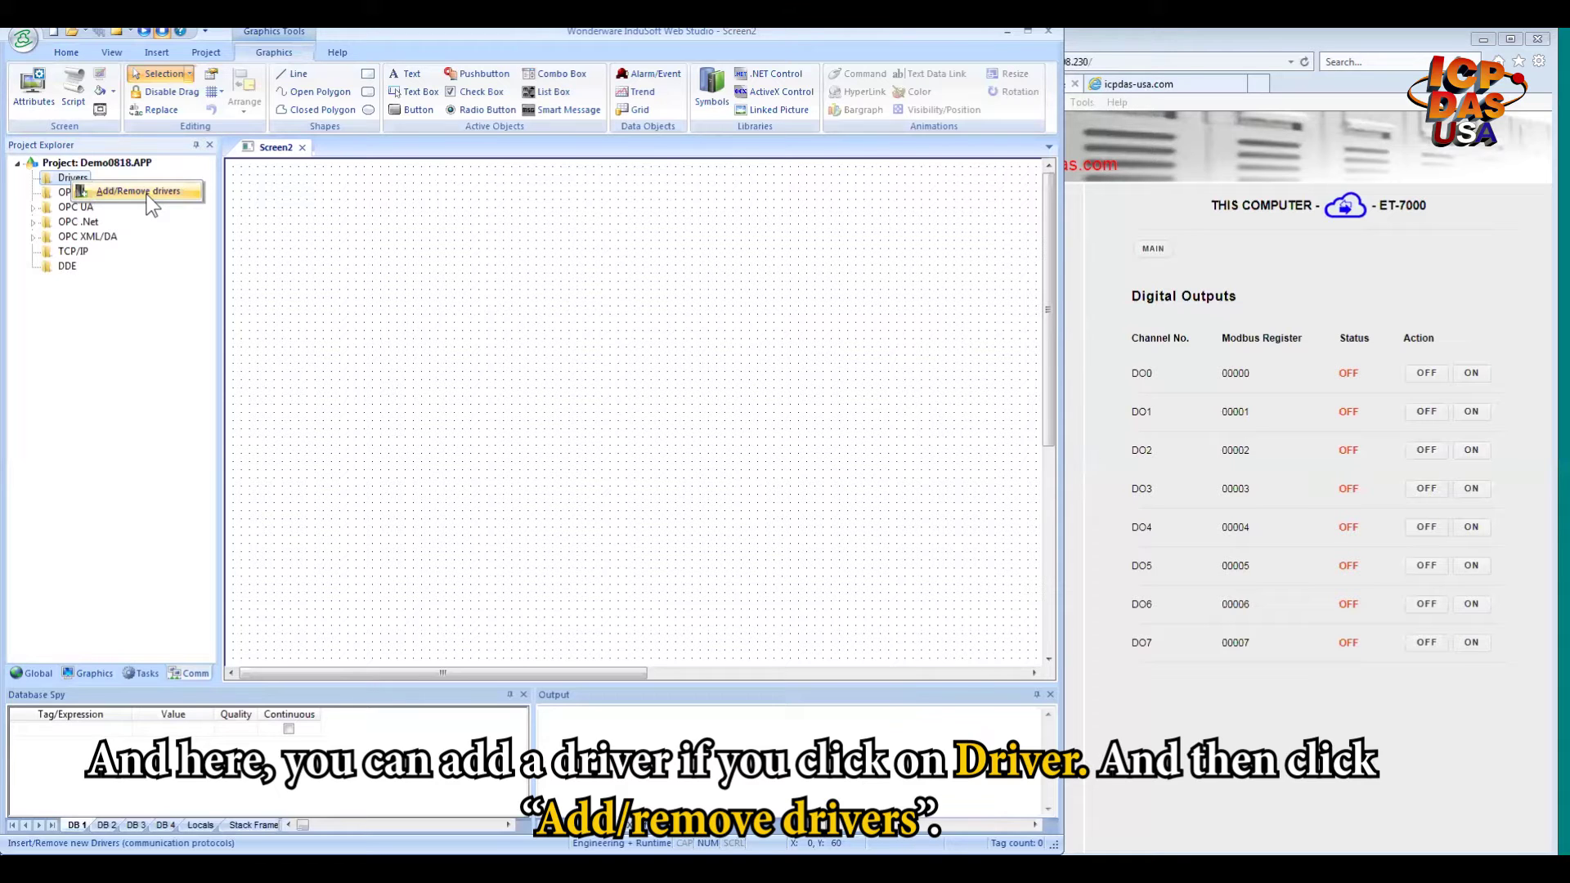
pyautogui.click(146, 194)
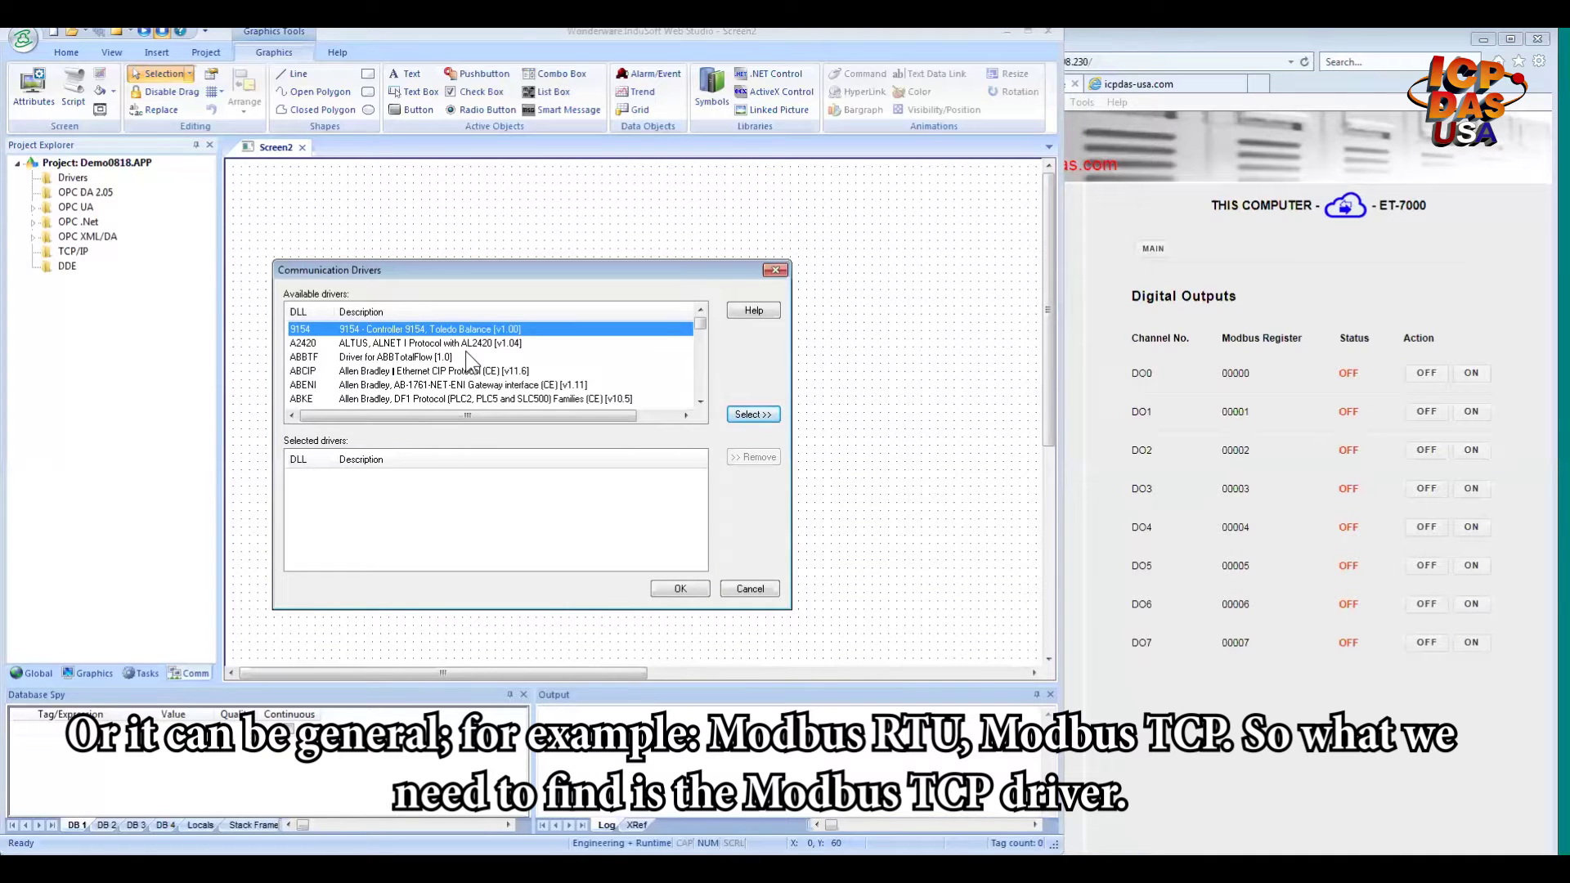
# - Find MOTCP in the driver list, move it to Selected drivers, and confirm
pyautogui.scroll(-10, 467, 352)
pyautogui.scroll(-3, 441, 344)
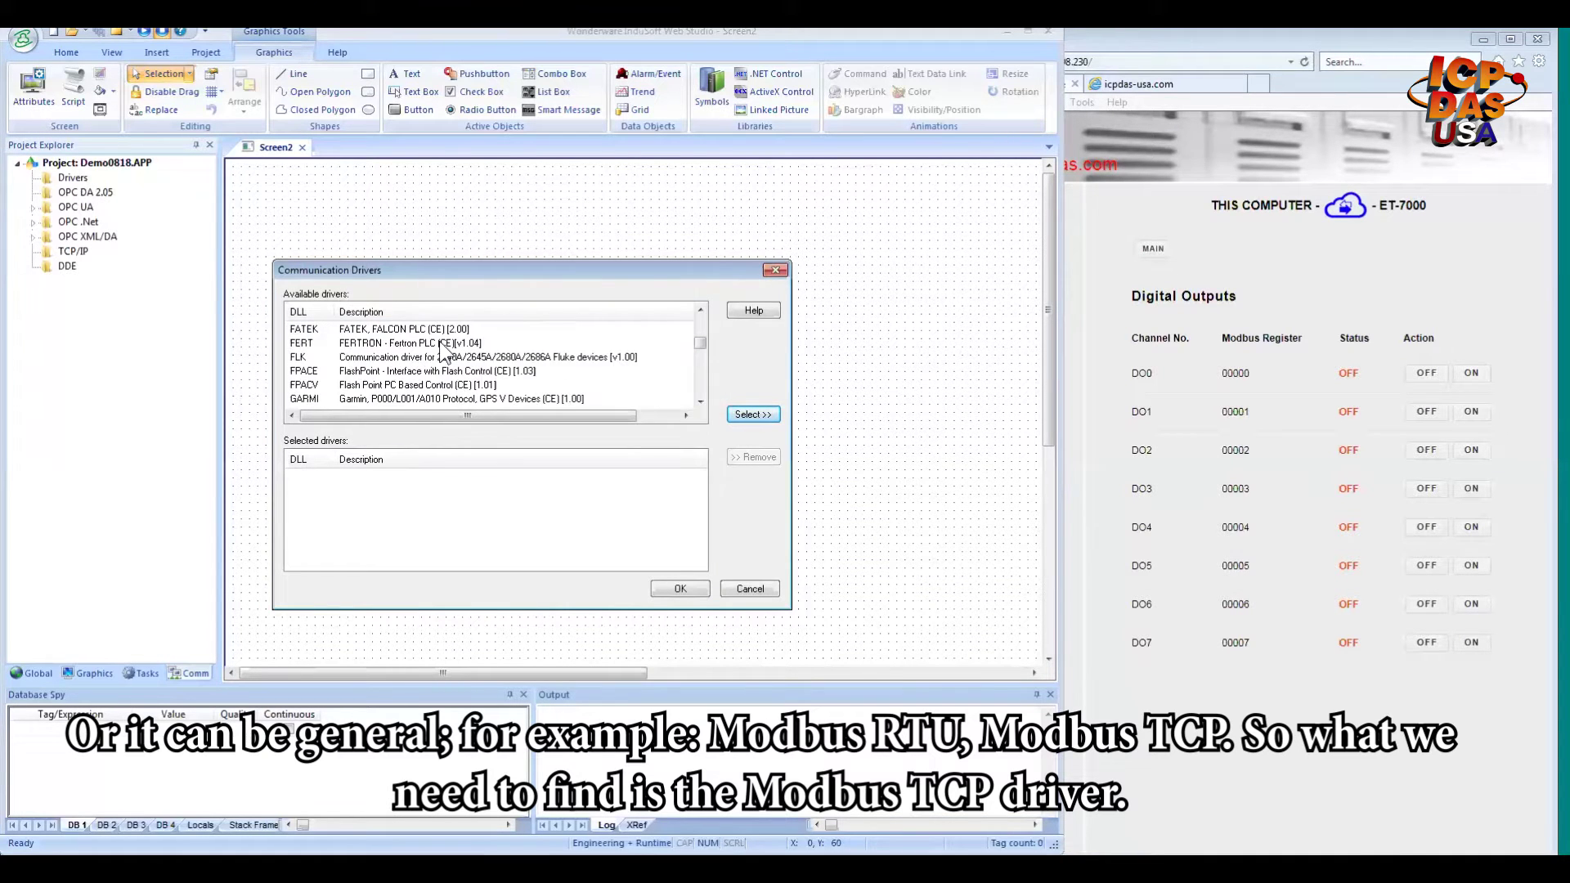
pyautogui.scroll(-10, 440, 344)
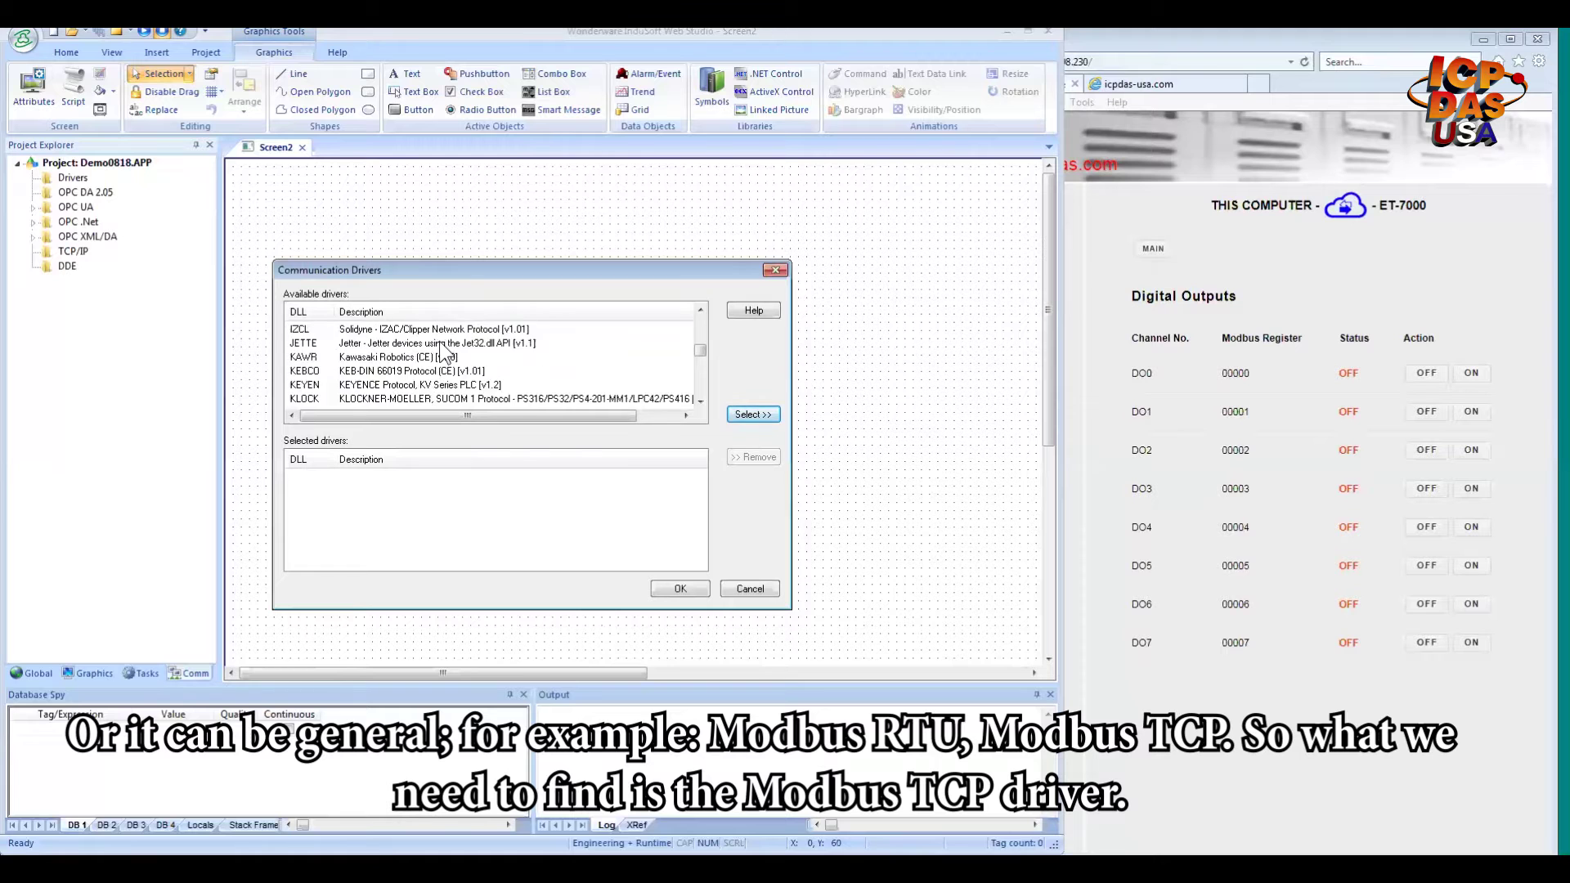
pyautogui.scroll(-10, 441, 351)
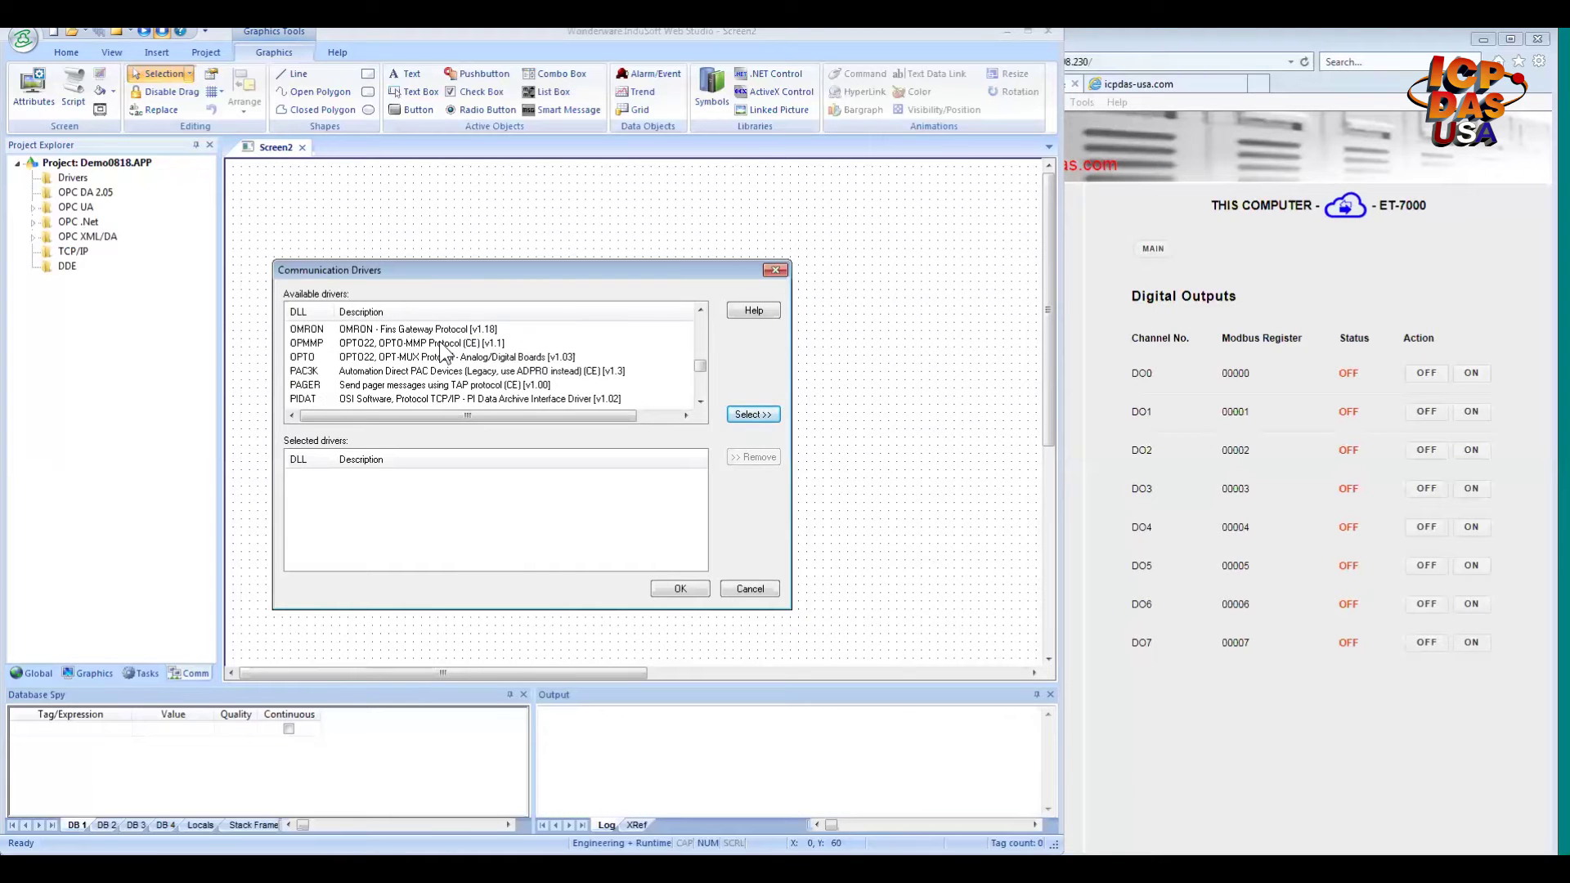
pyautogui.scroll(2, 441, 354)
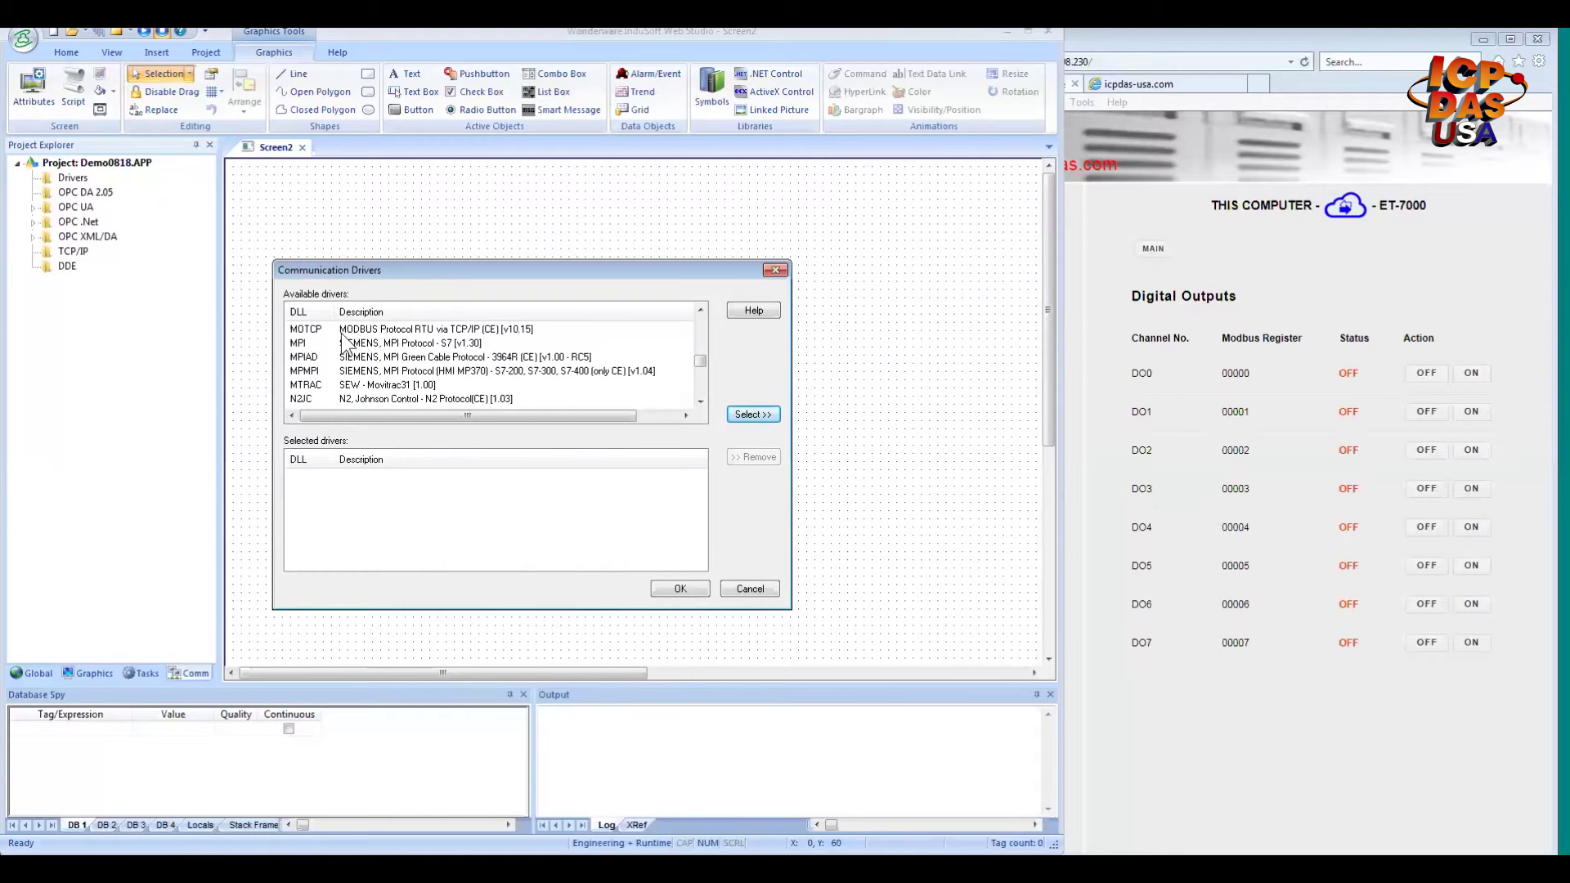
pyautogui.click(316, 330)
pyautogui.scroll(2, 368, 360)
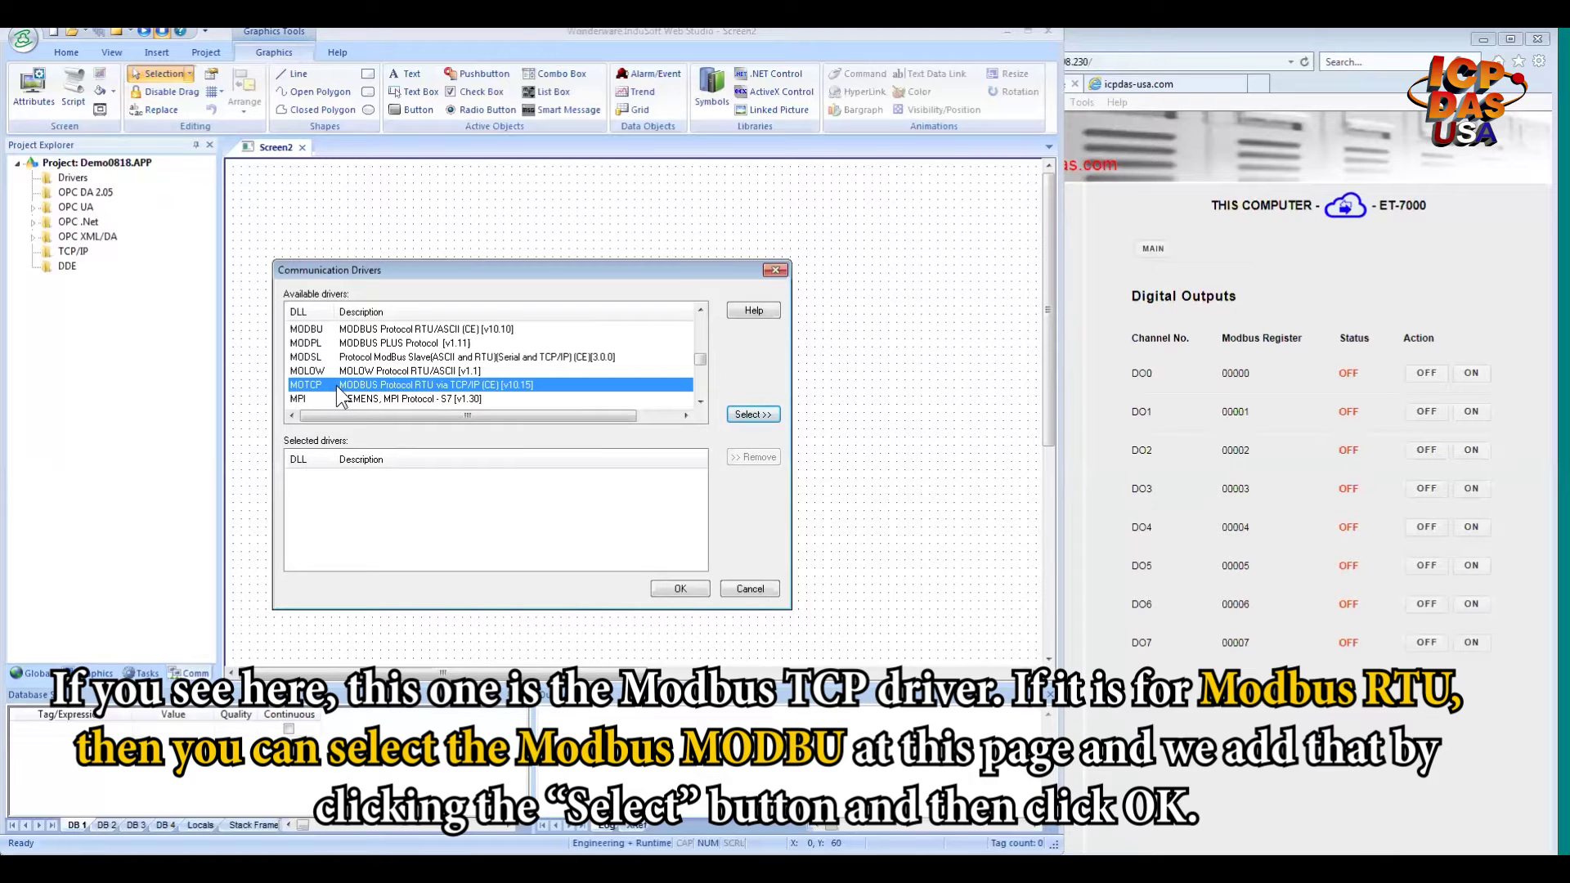
pyautogui.scroll(2, 336, 385)
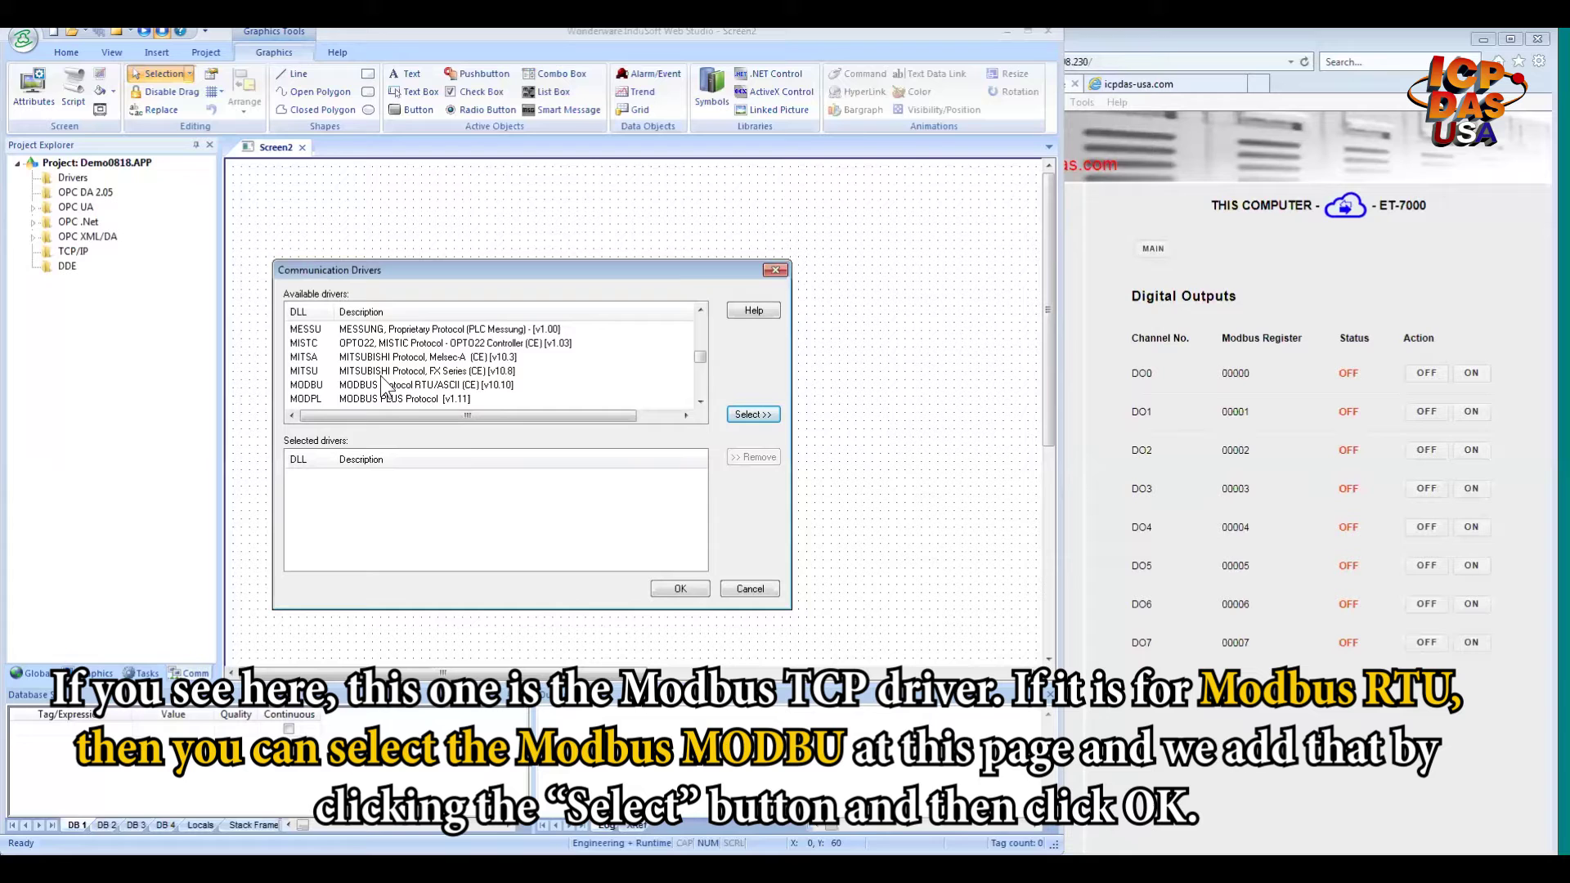
pyautogui.scroll(-2, 388, 382)
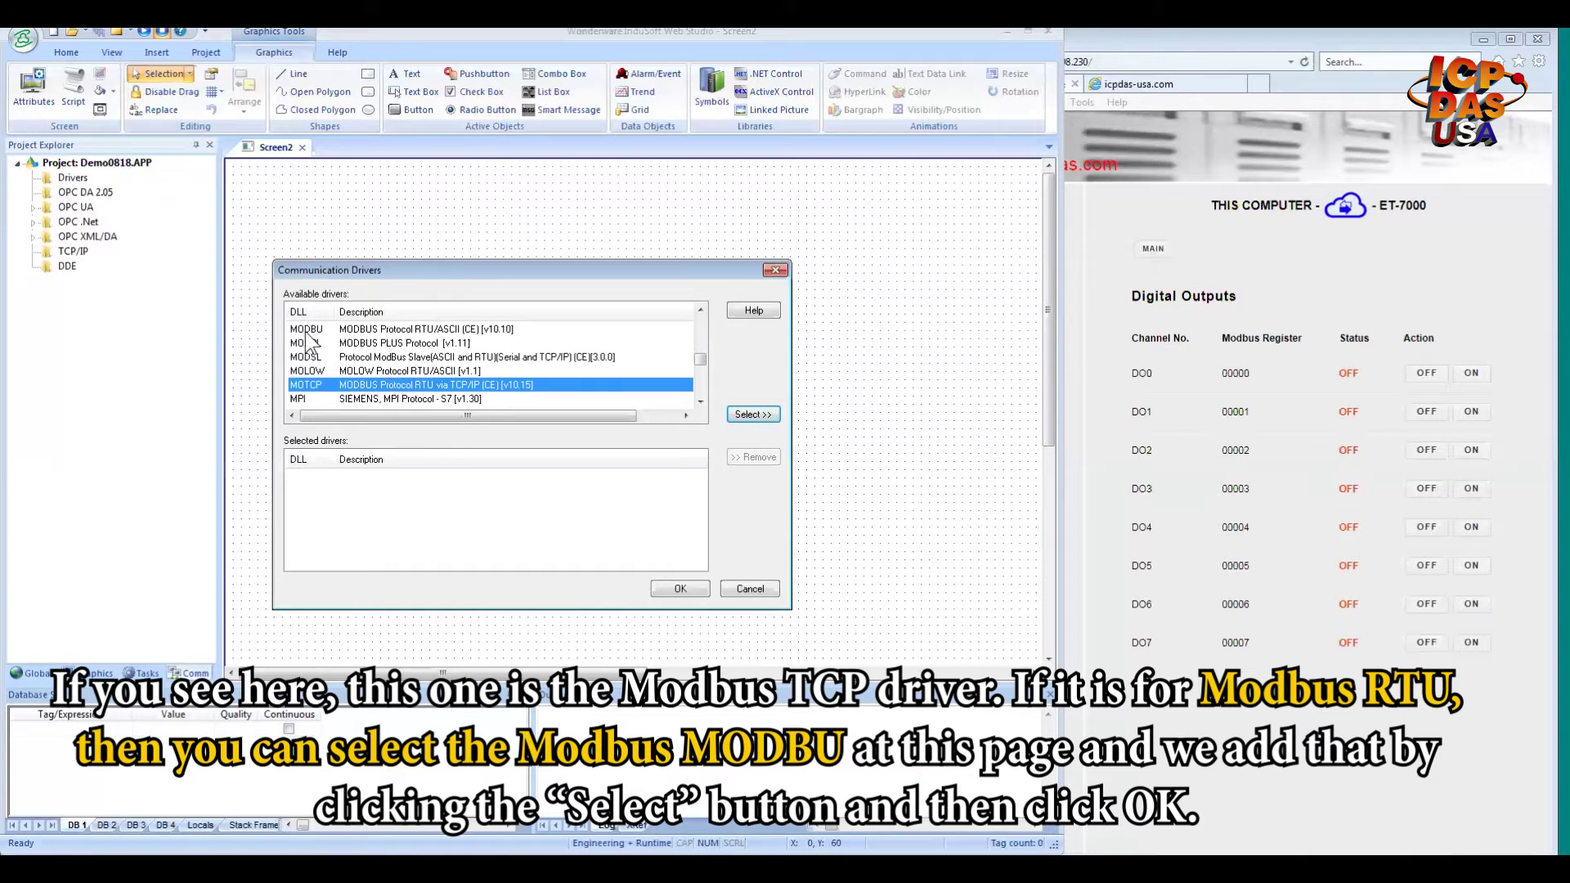
pyautogui.click(410, 331)
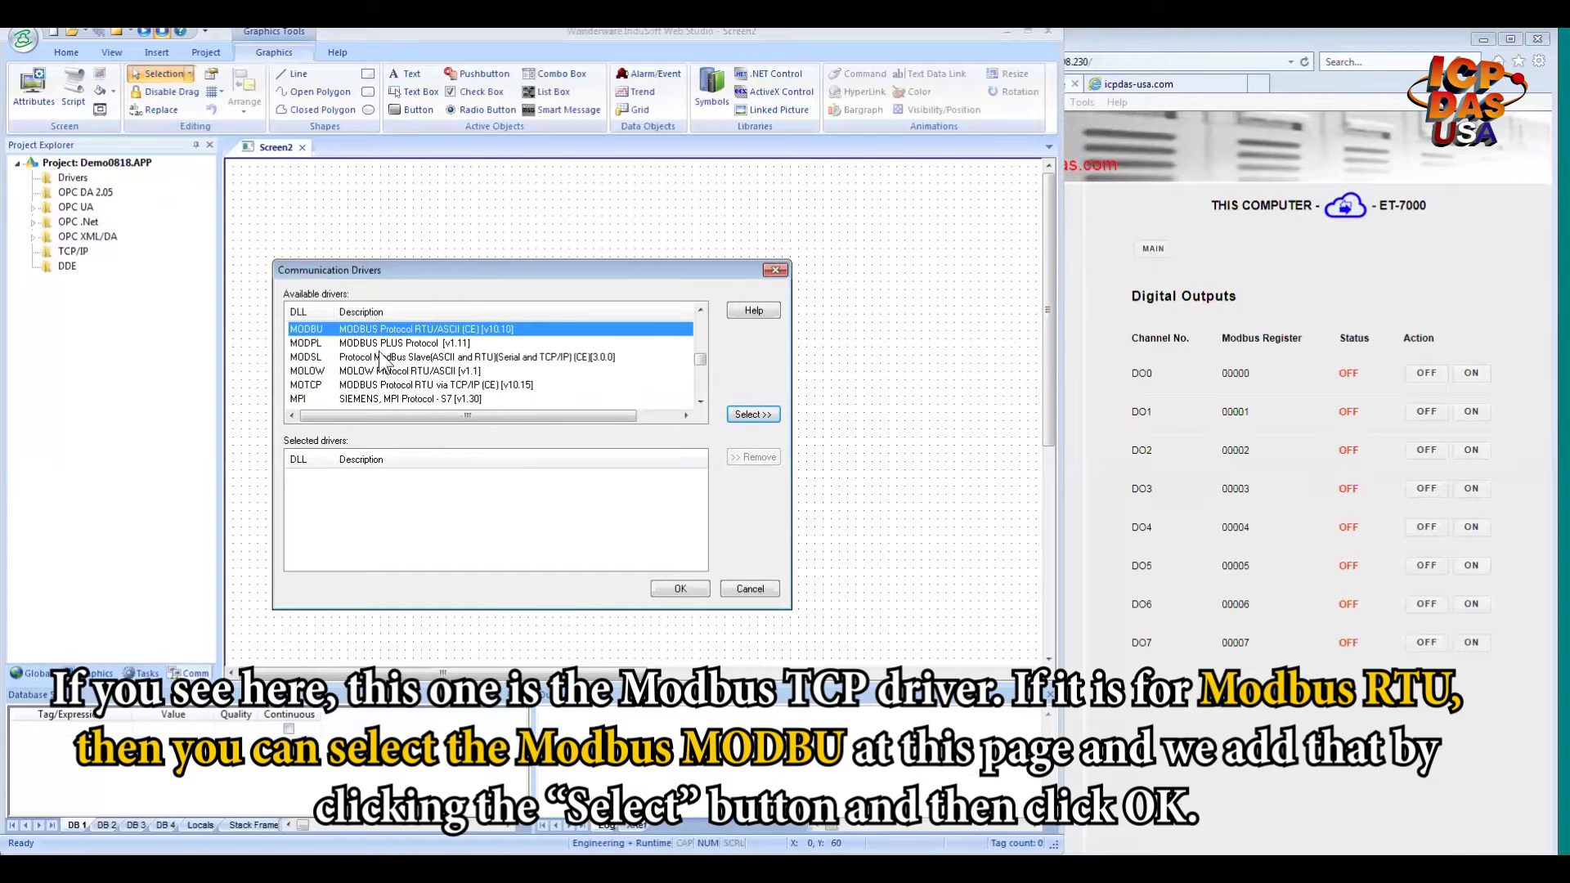
pyautogui.click(322, 386)
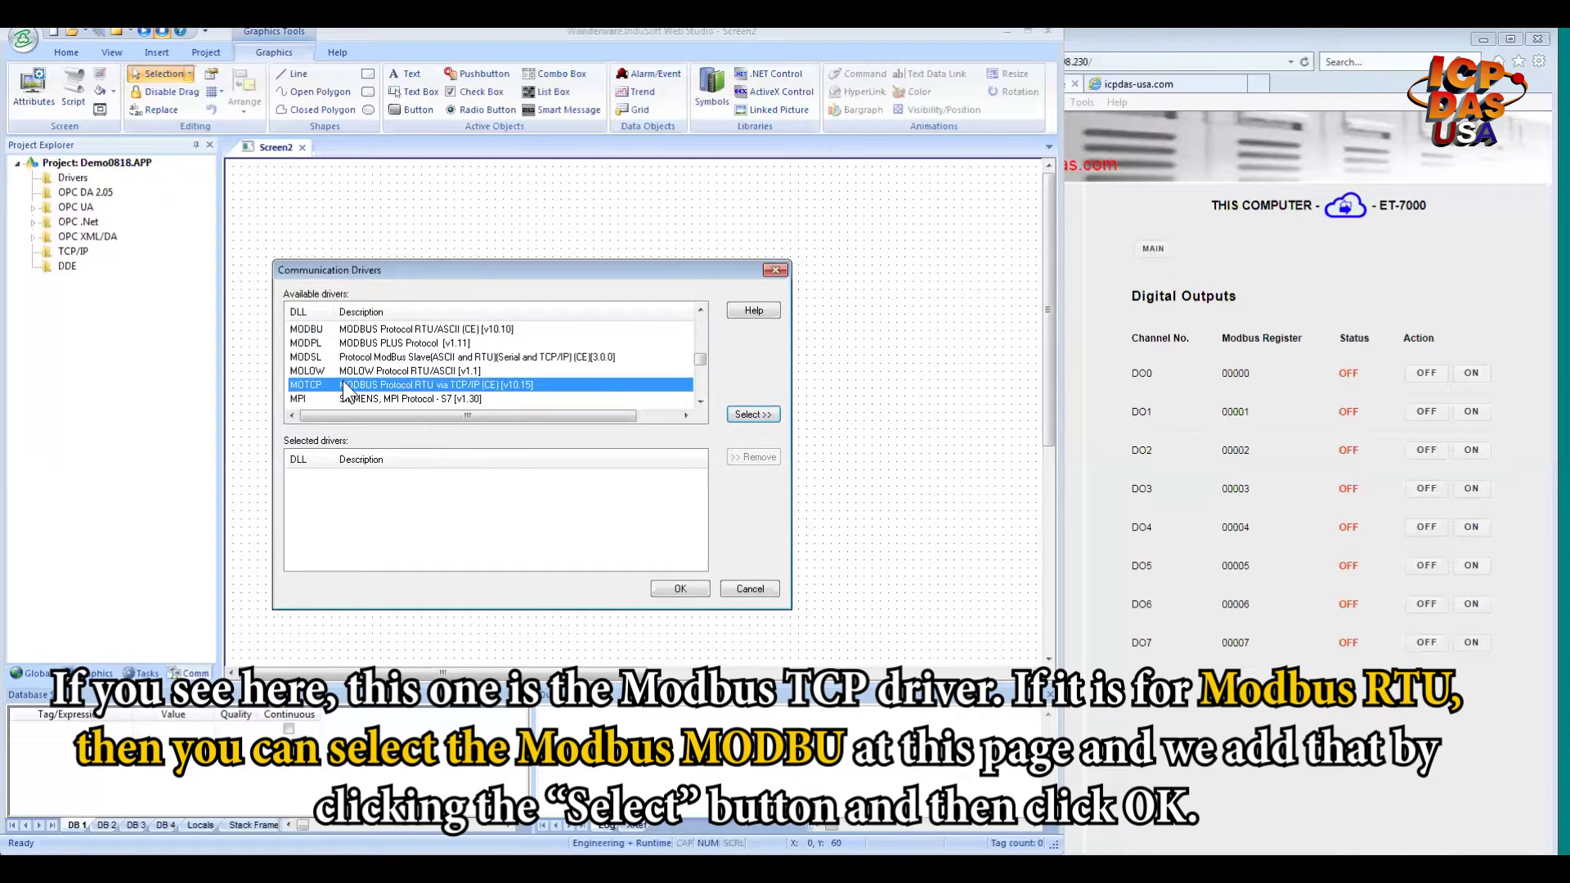
pyautogui.click(751, 414)
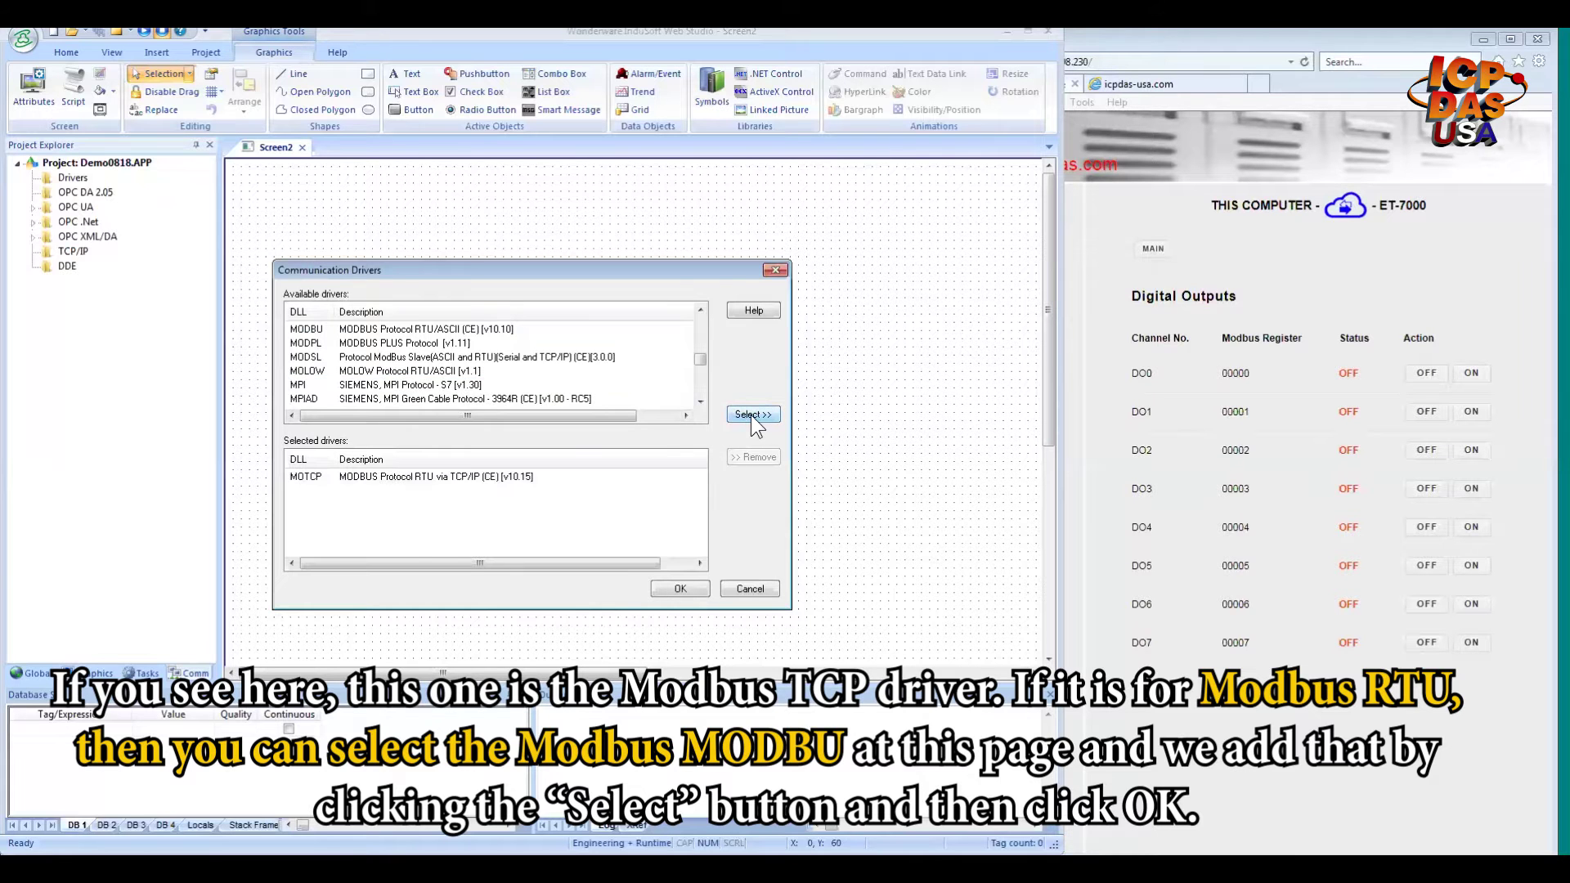
pyautogui.click(679, 588)
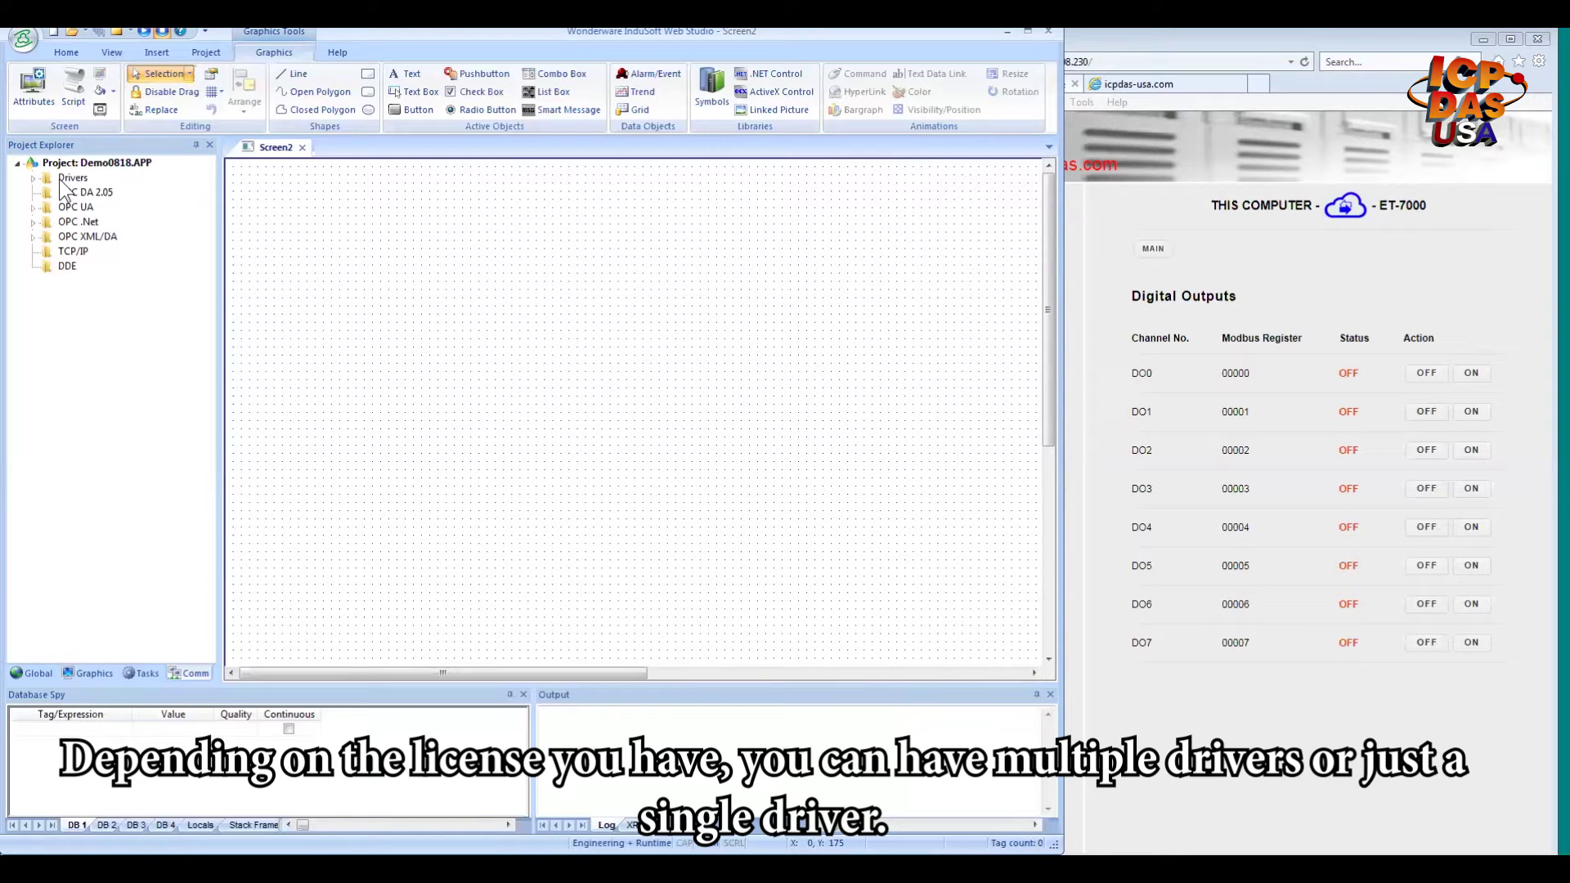
# - Expand Drivers > MOTCP and open its MAIN DRIVER SHEET
pyautogui.doubleClick(63, 182)
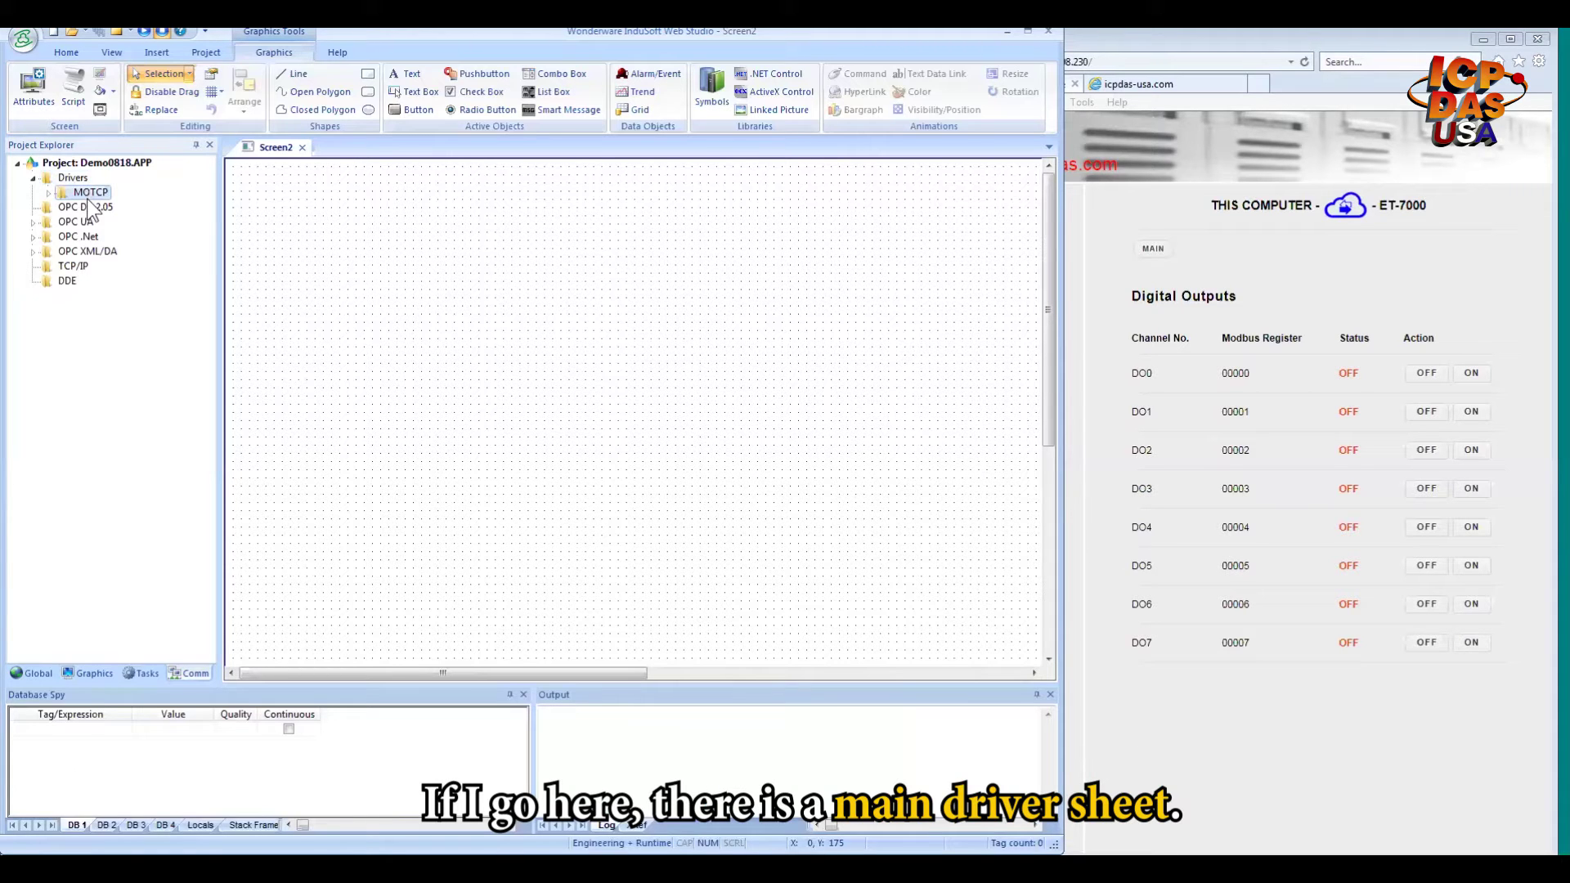
pyautogui.doubleClick(90, 195)
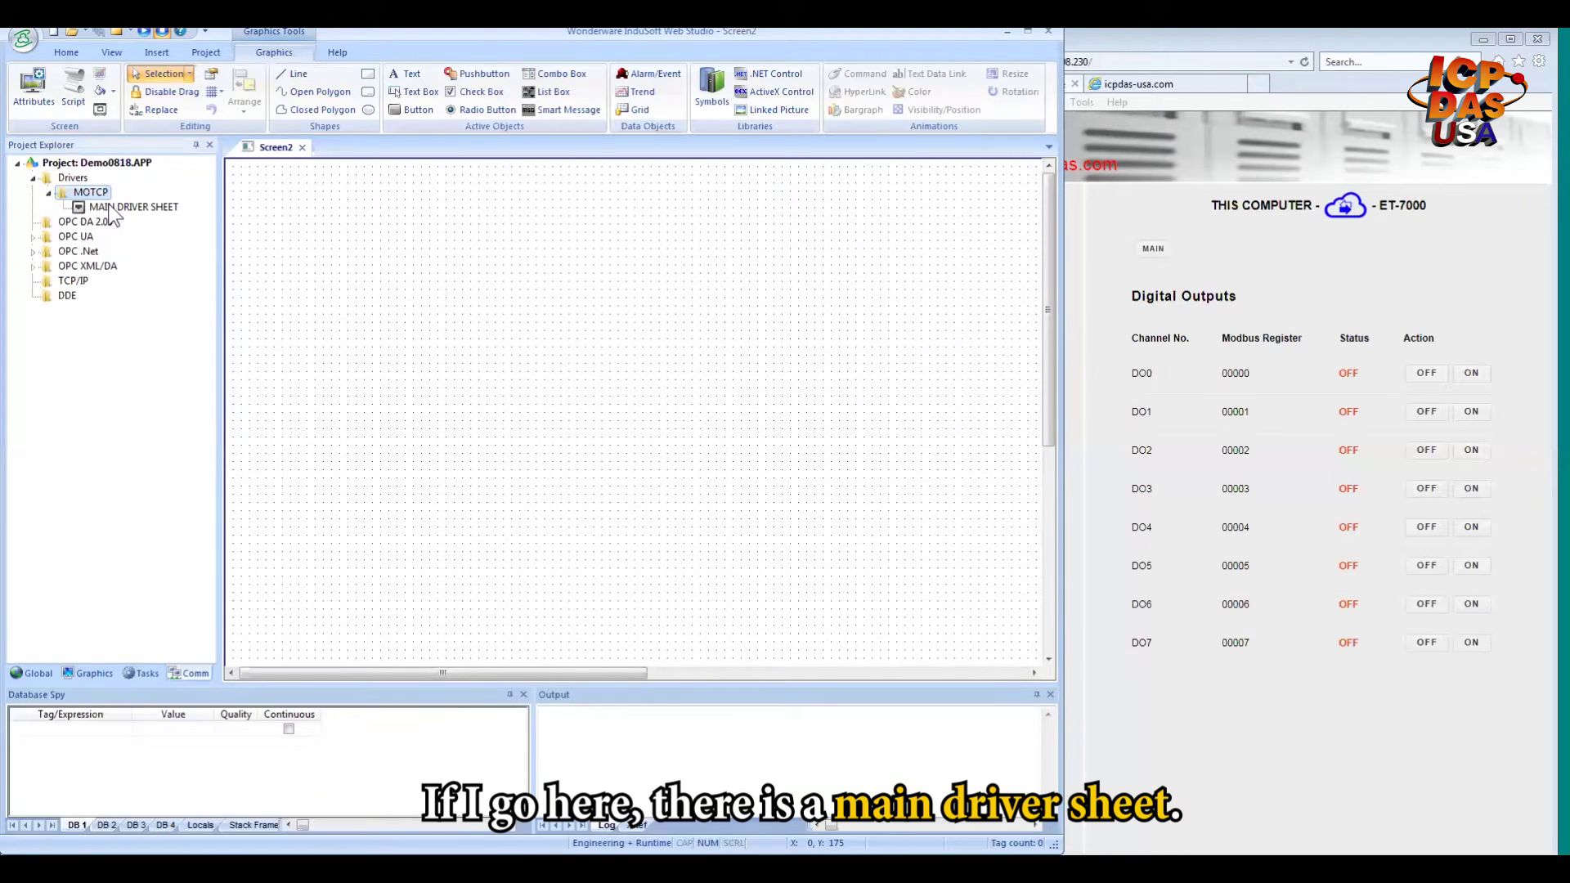
pyautogui.doubleClick(112, 207)
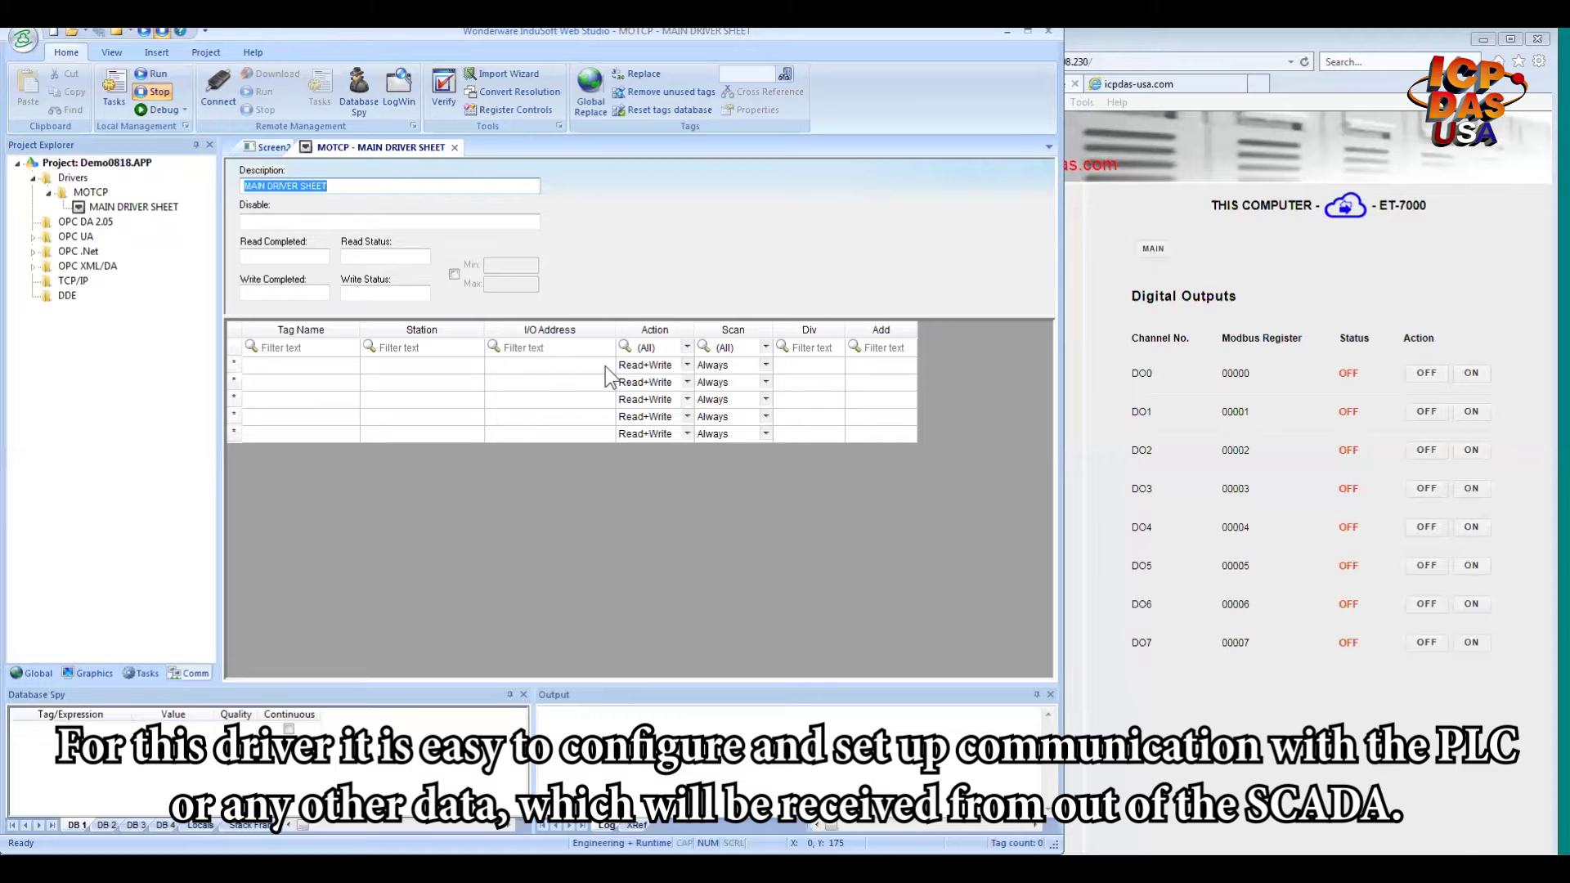
# - Enter DO_0 in the first Tag Name cell of the MOTCP driver sheet
pyautogui.click(297, 365)
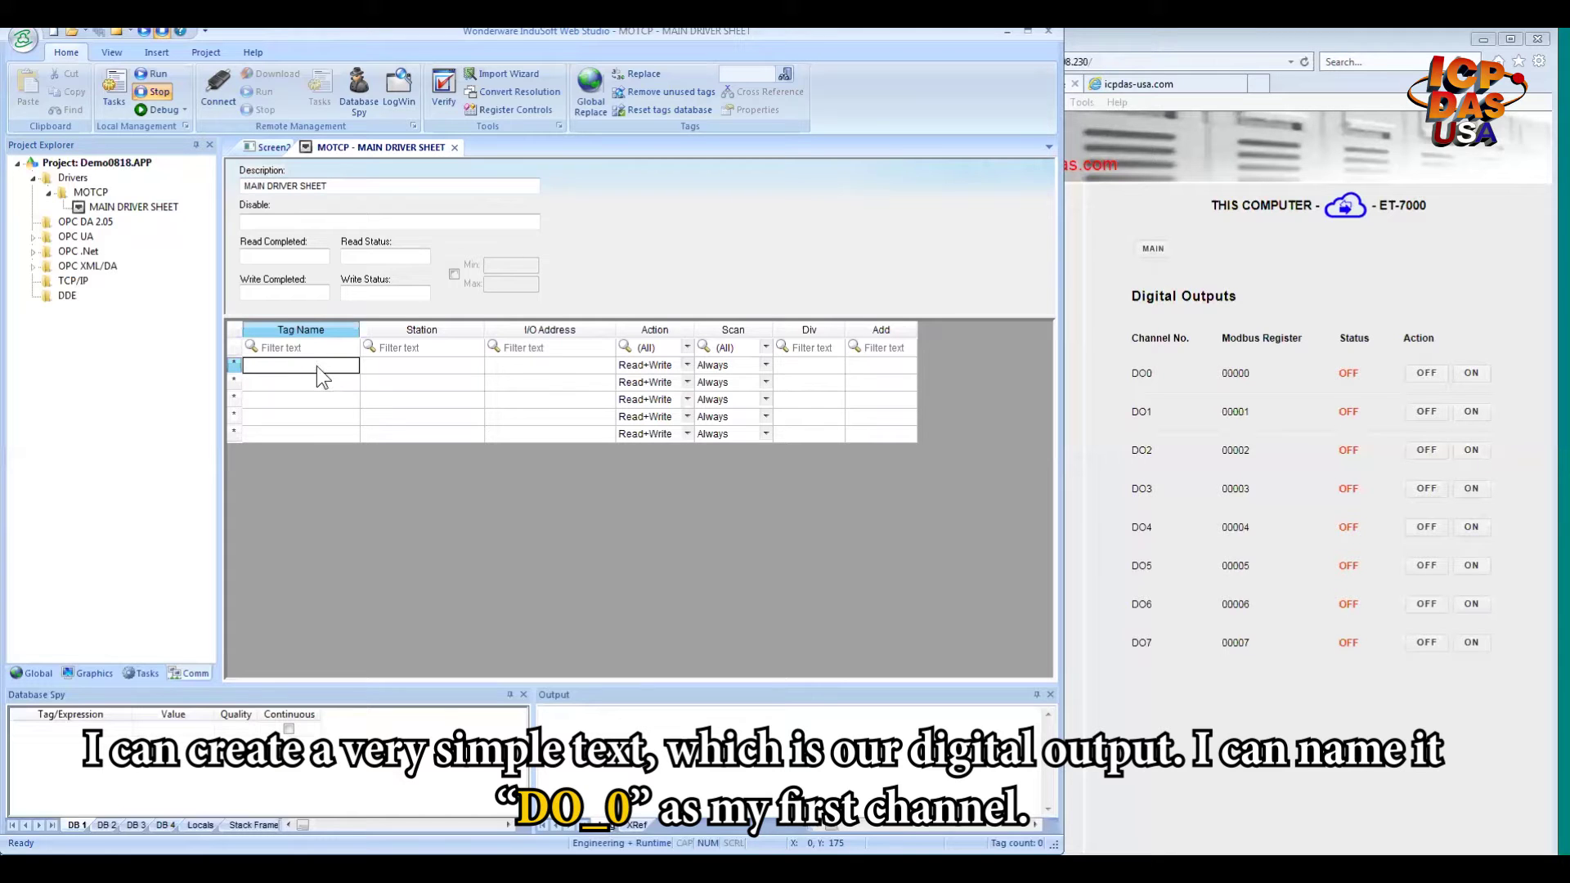
pyautogui.write('DO_0')
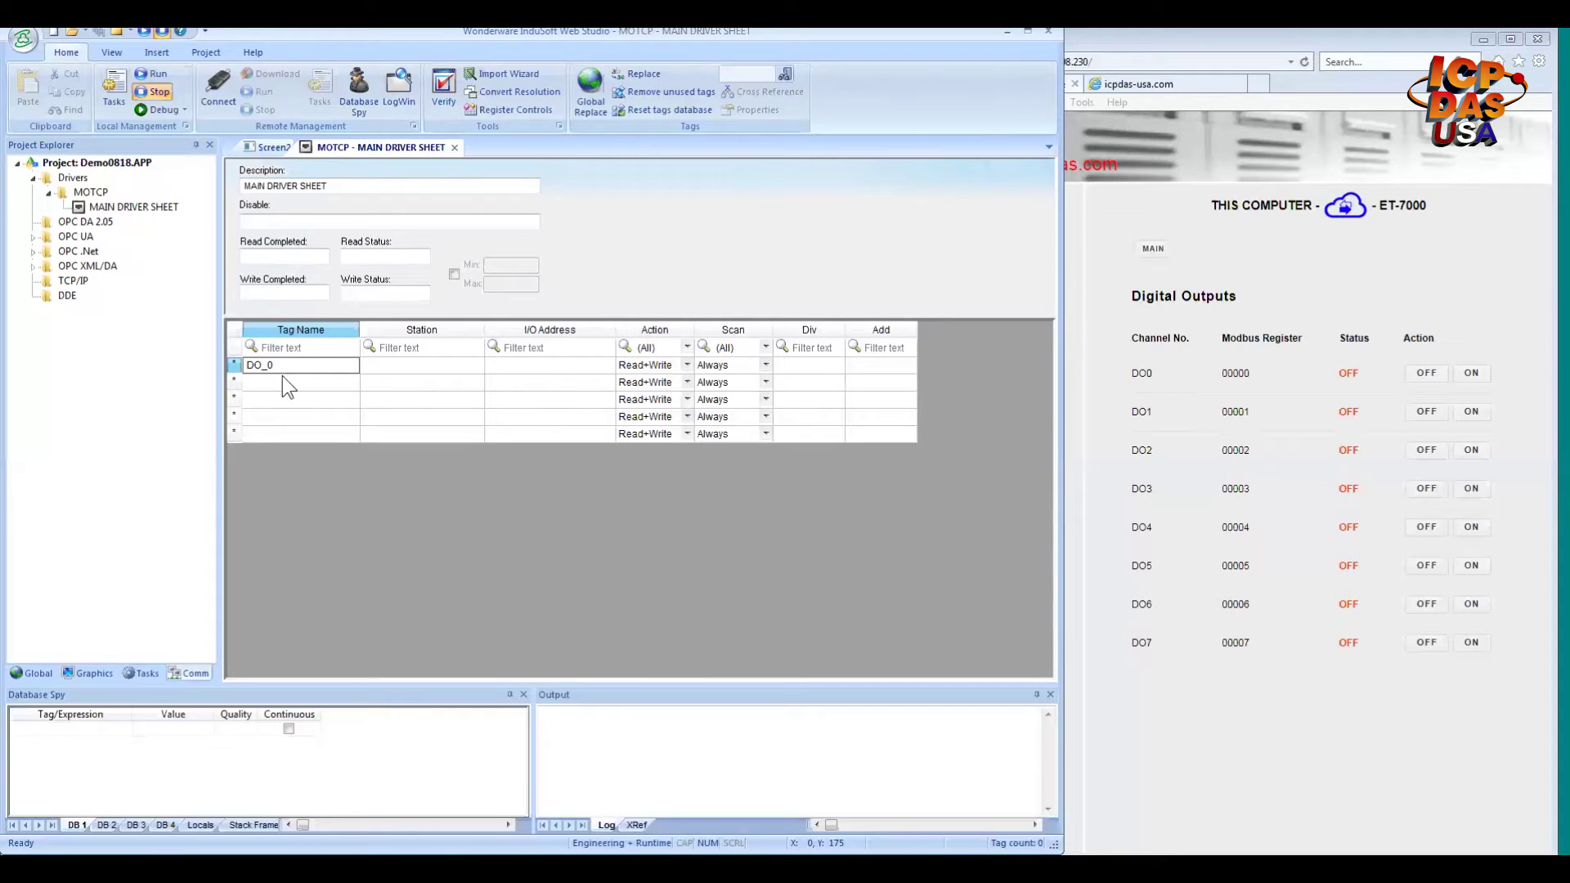
# - Create DO_0 as a new Boolean tag
pyautogui.press('Return')
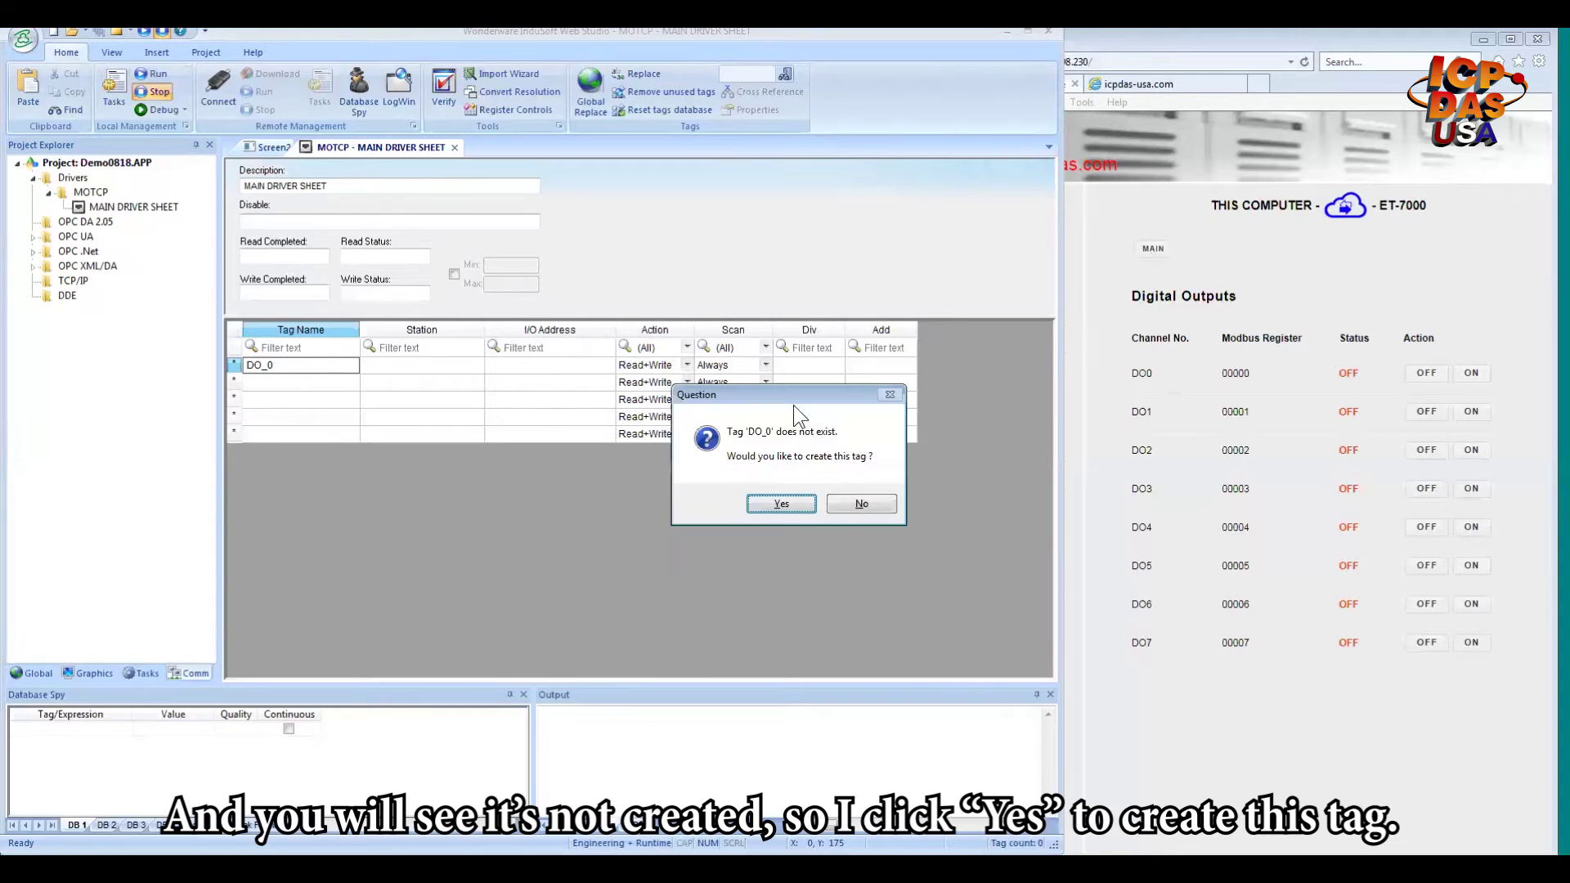
pyautogui.click(784, 505)
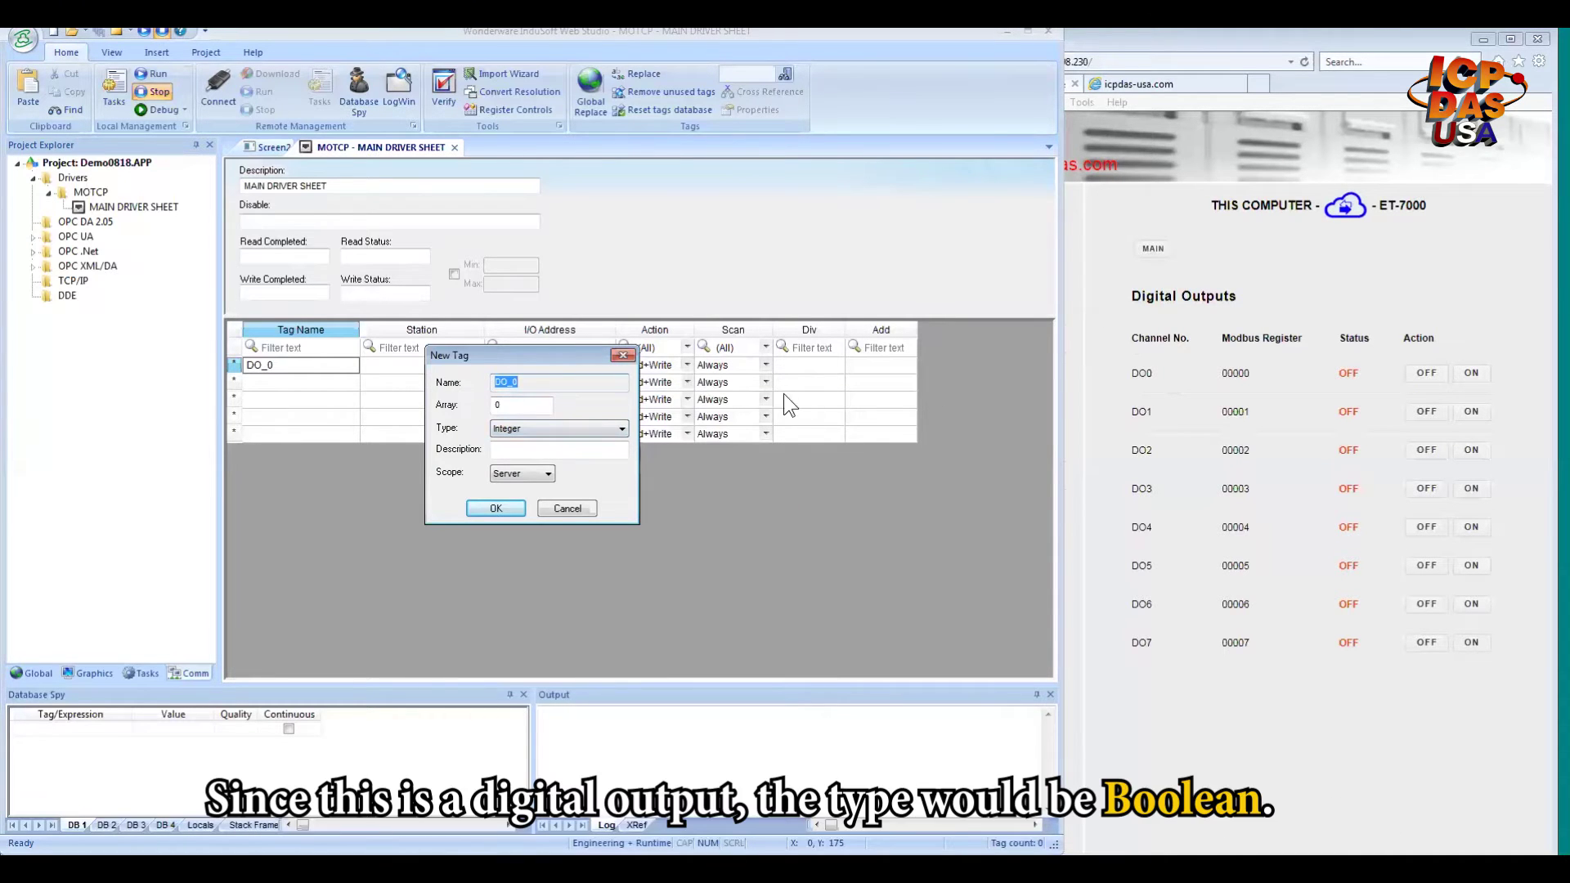
pyautogui.click(588, 431)
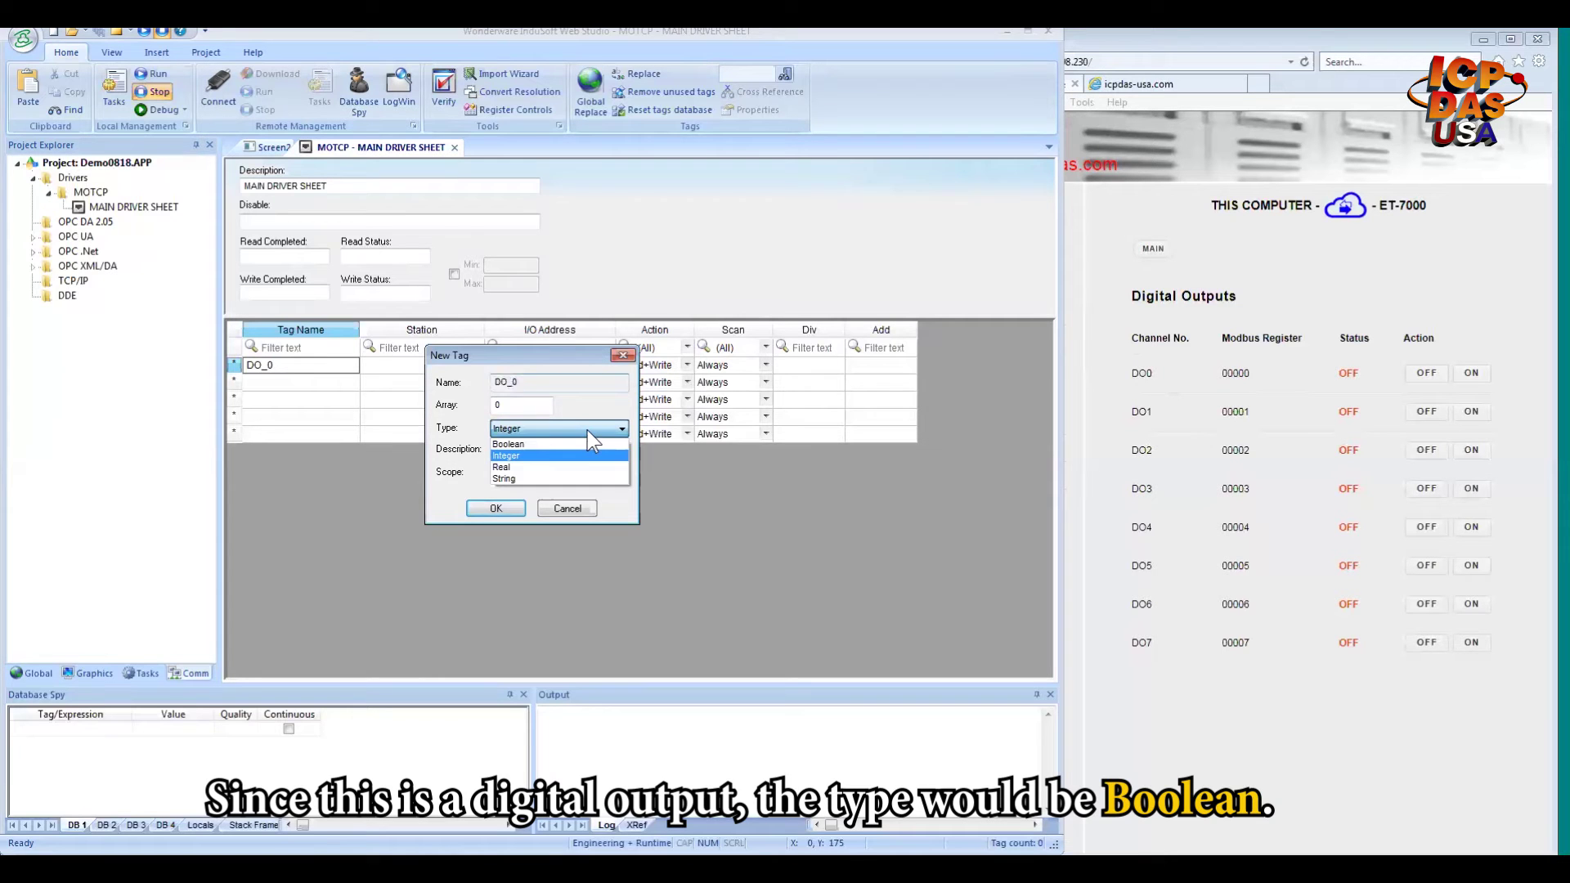
pyautogui.click(515, 444)
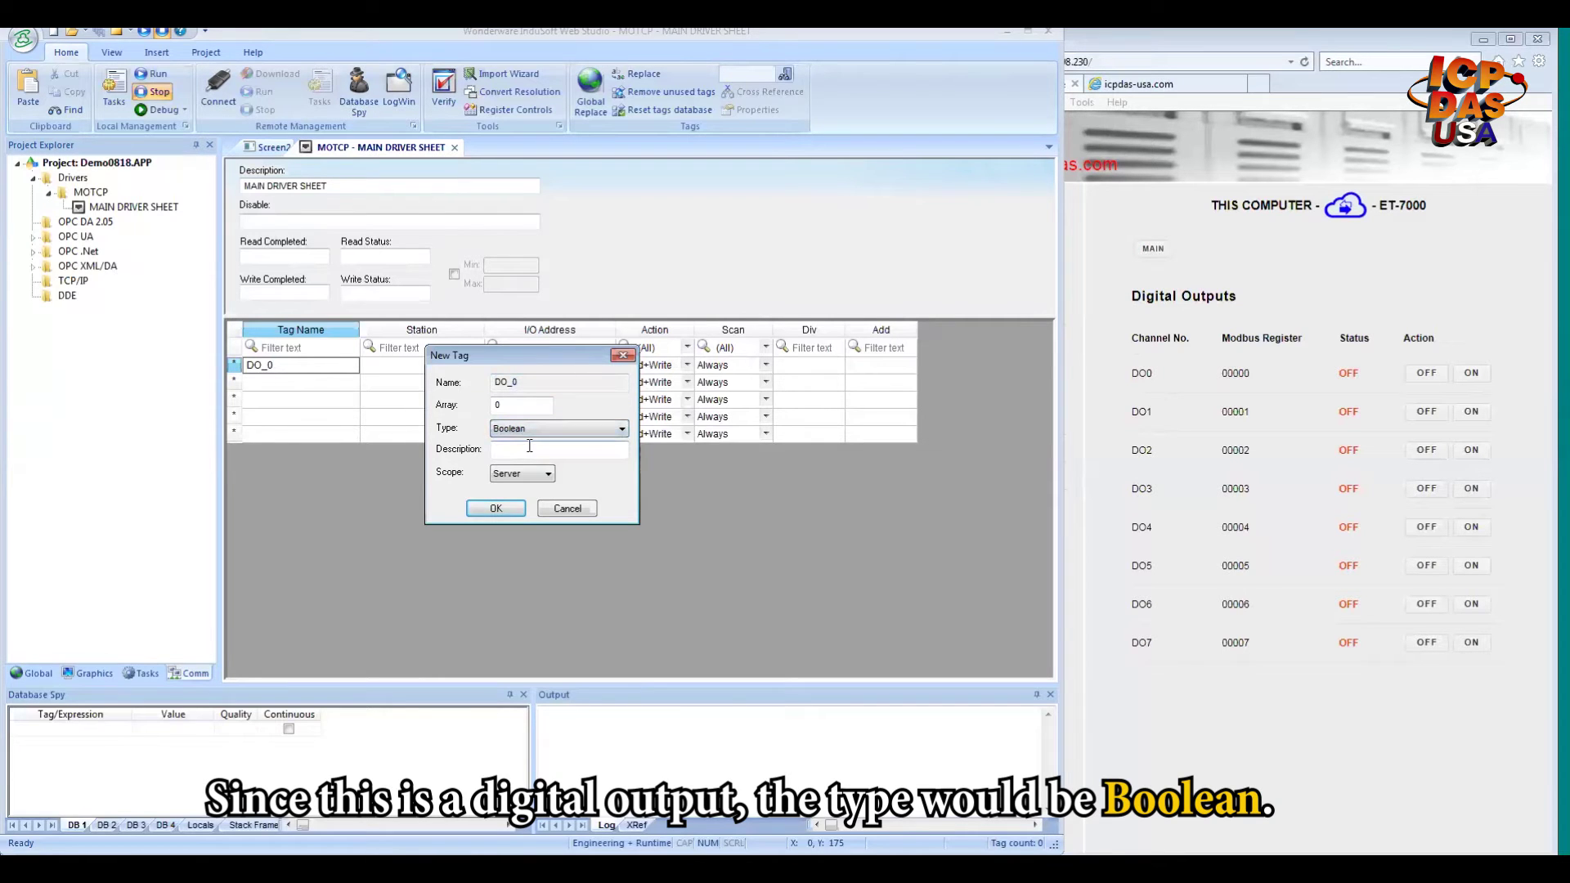
pyautogui.click(505, 506)
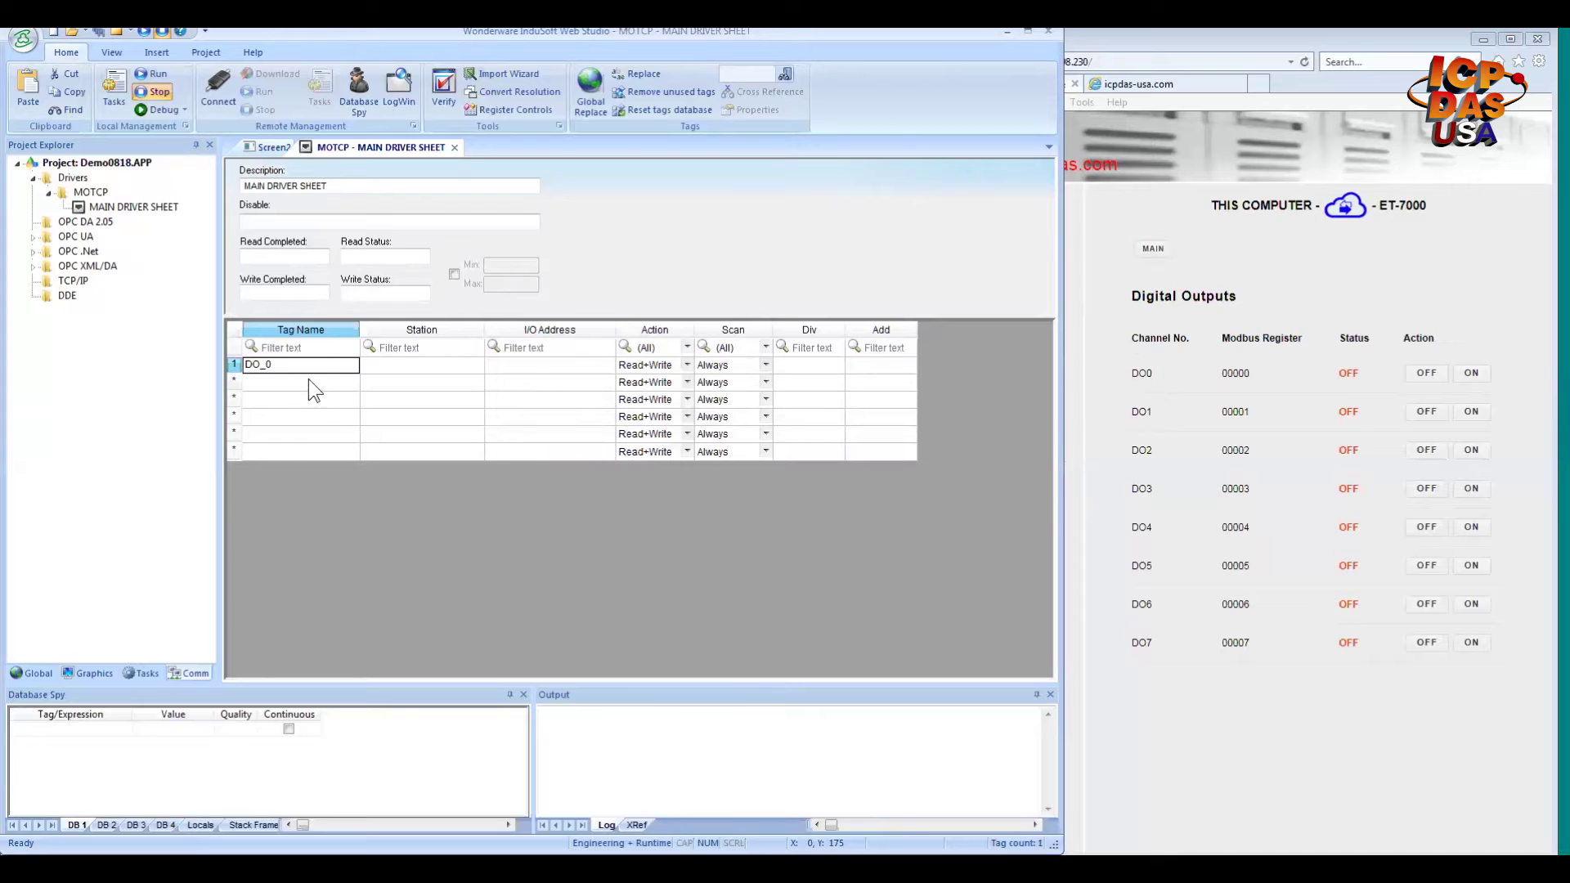
# - Add DO_1 in row 2 and create it as a Boolean tag
pyautogui.click(277, 384)
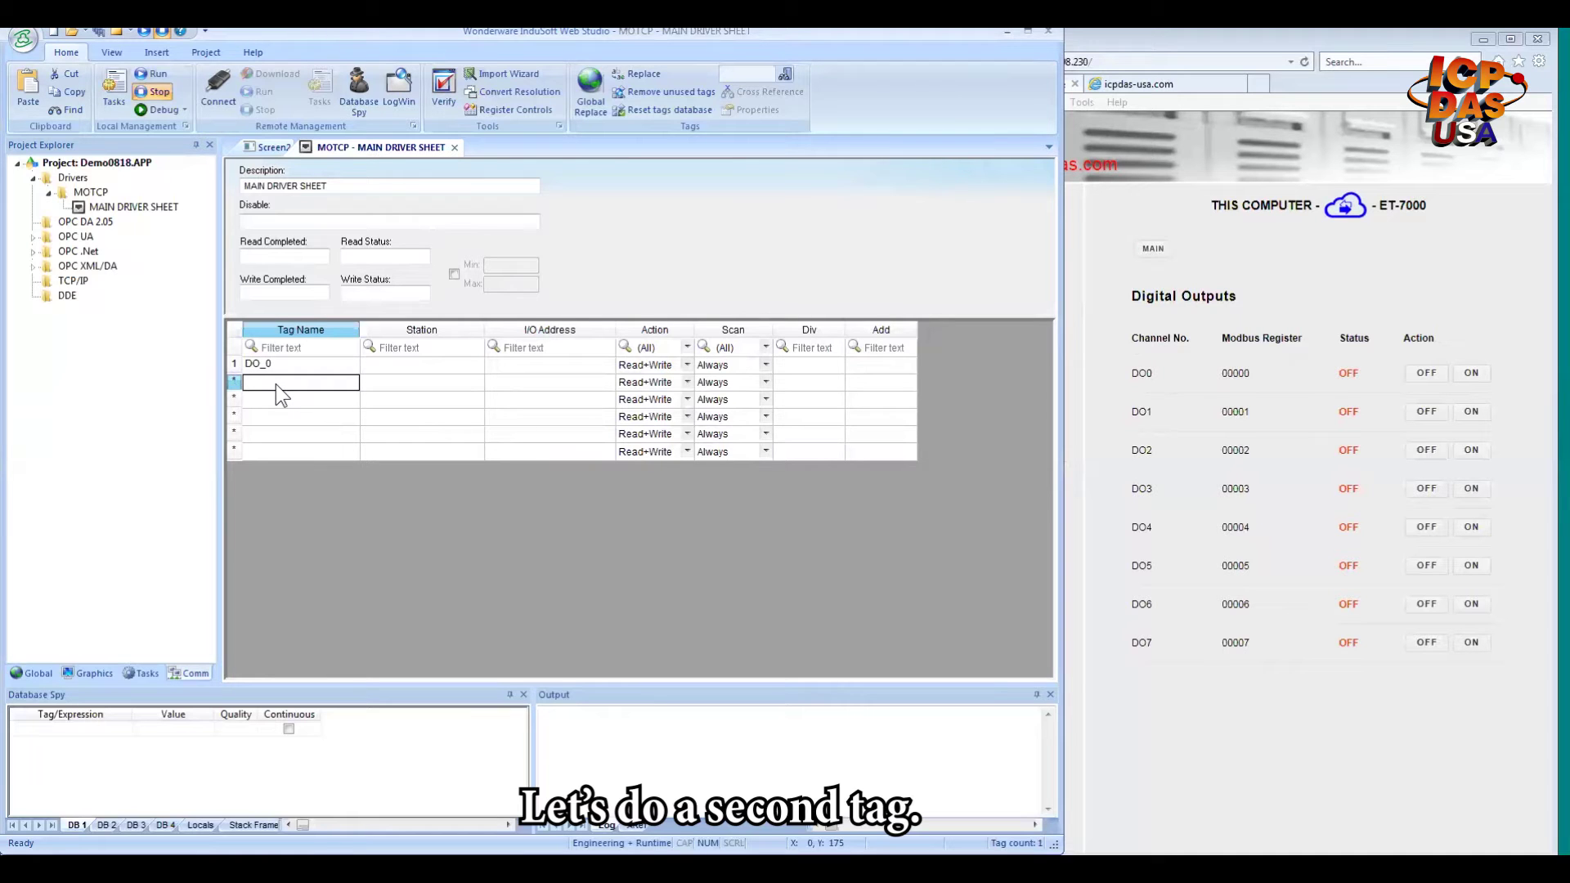
pyautogui.write('D')
pyautogui.write('O-')
pyautogui.write('_')
pyautogui.write('1')
pyautogui.press('Return')
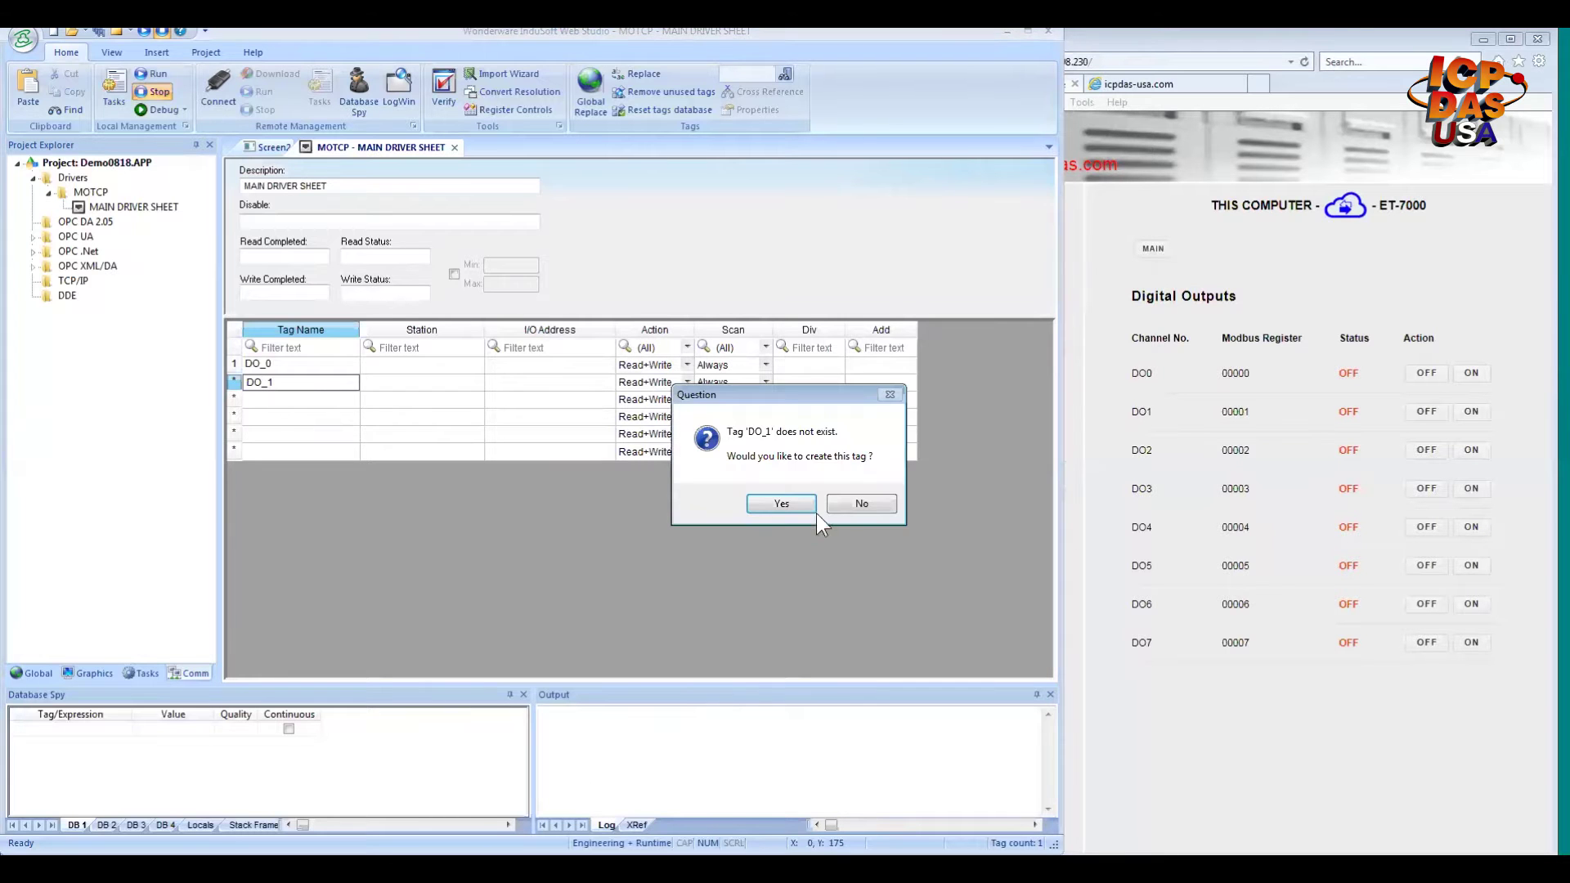
pyautogui.click(777, 503)
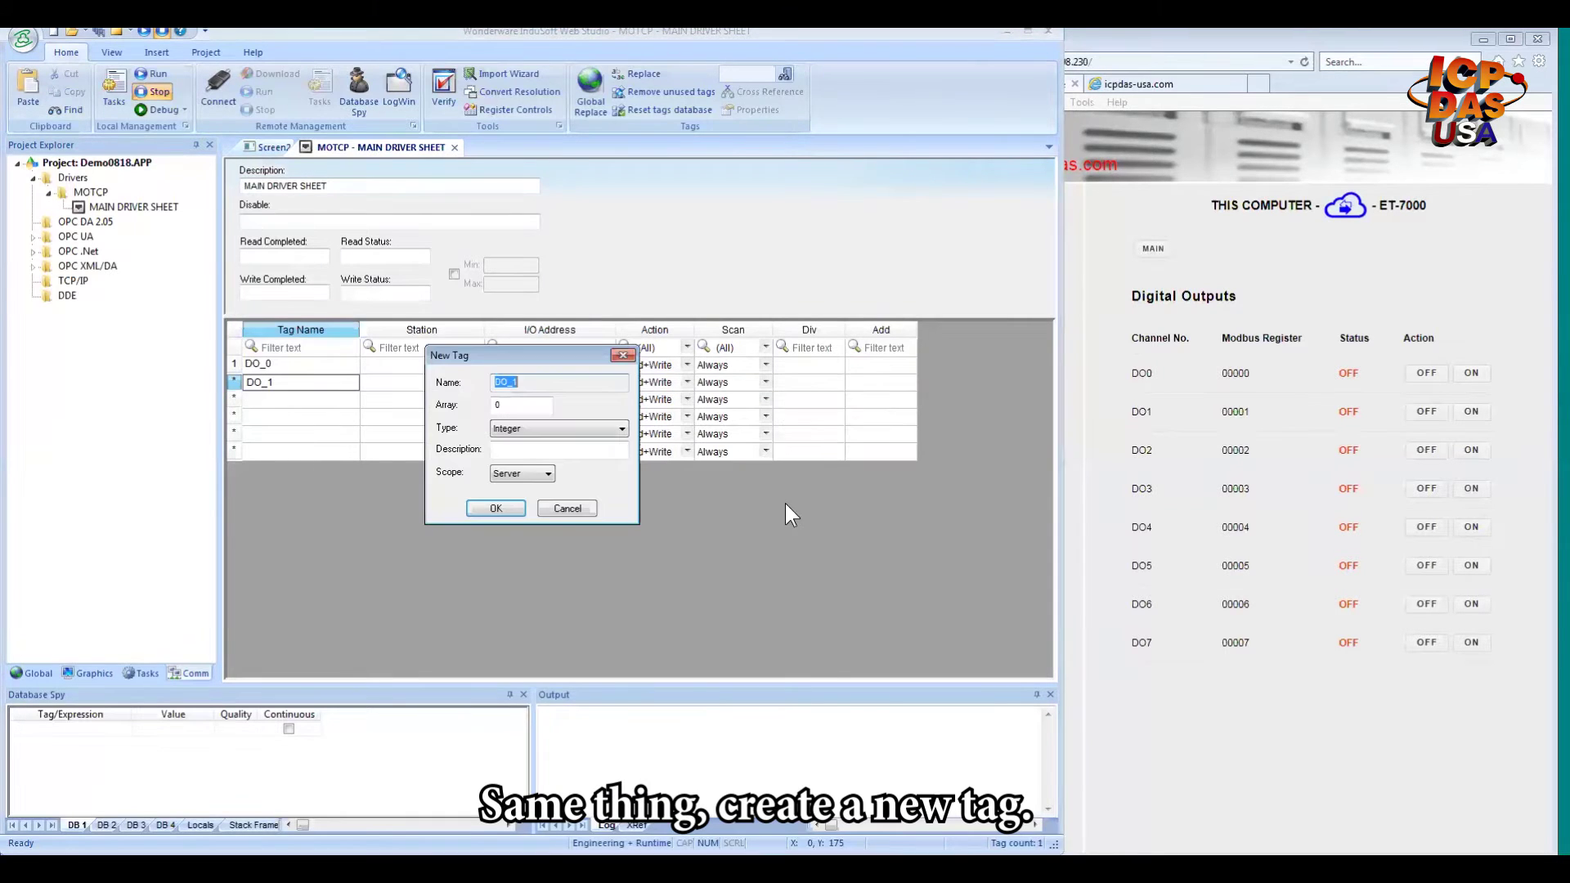
pyautogui.click(508, 430)
pyautogui.click(518, 442)
pyautogui.click(578, 437)
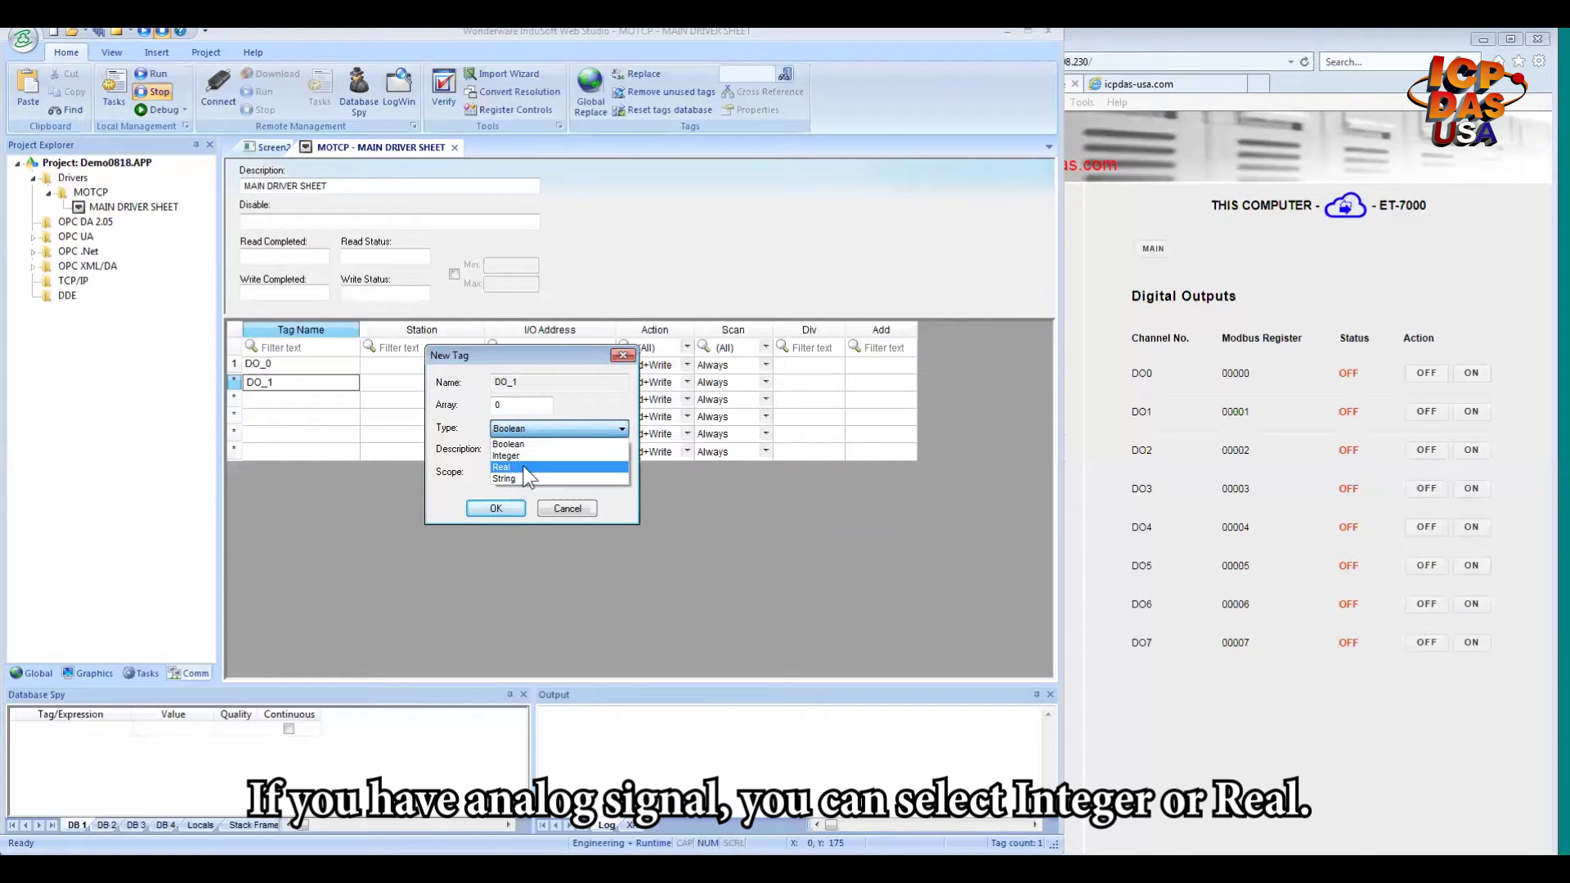
pyautogui.click(597, 404)
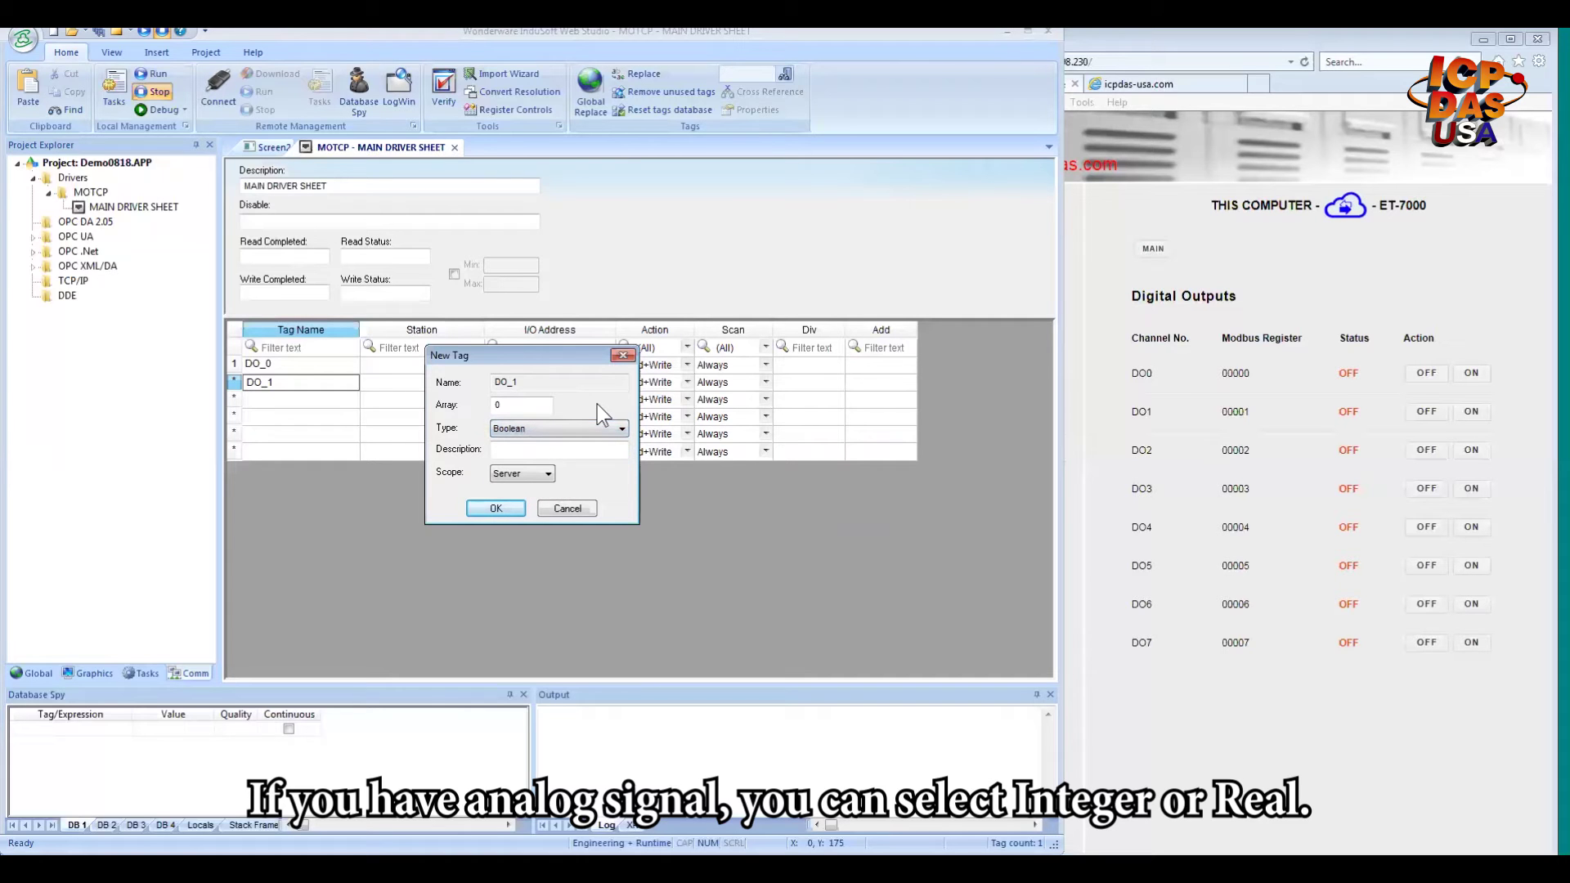
pyautogui.click(508, 505)
pyautogui.click(412, 365)
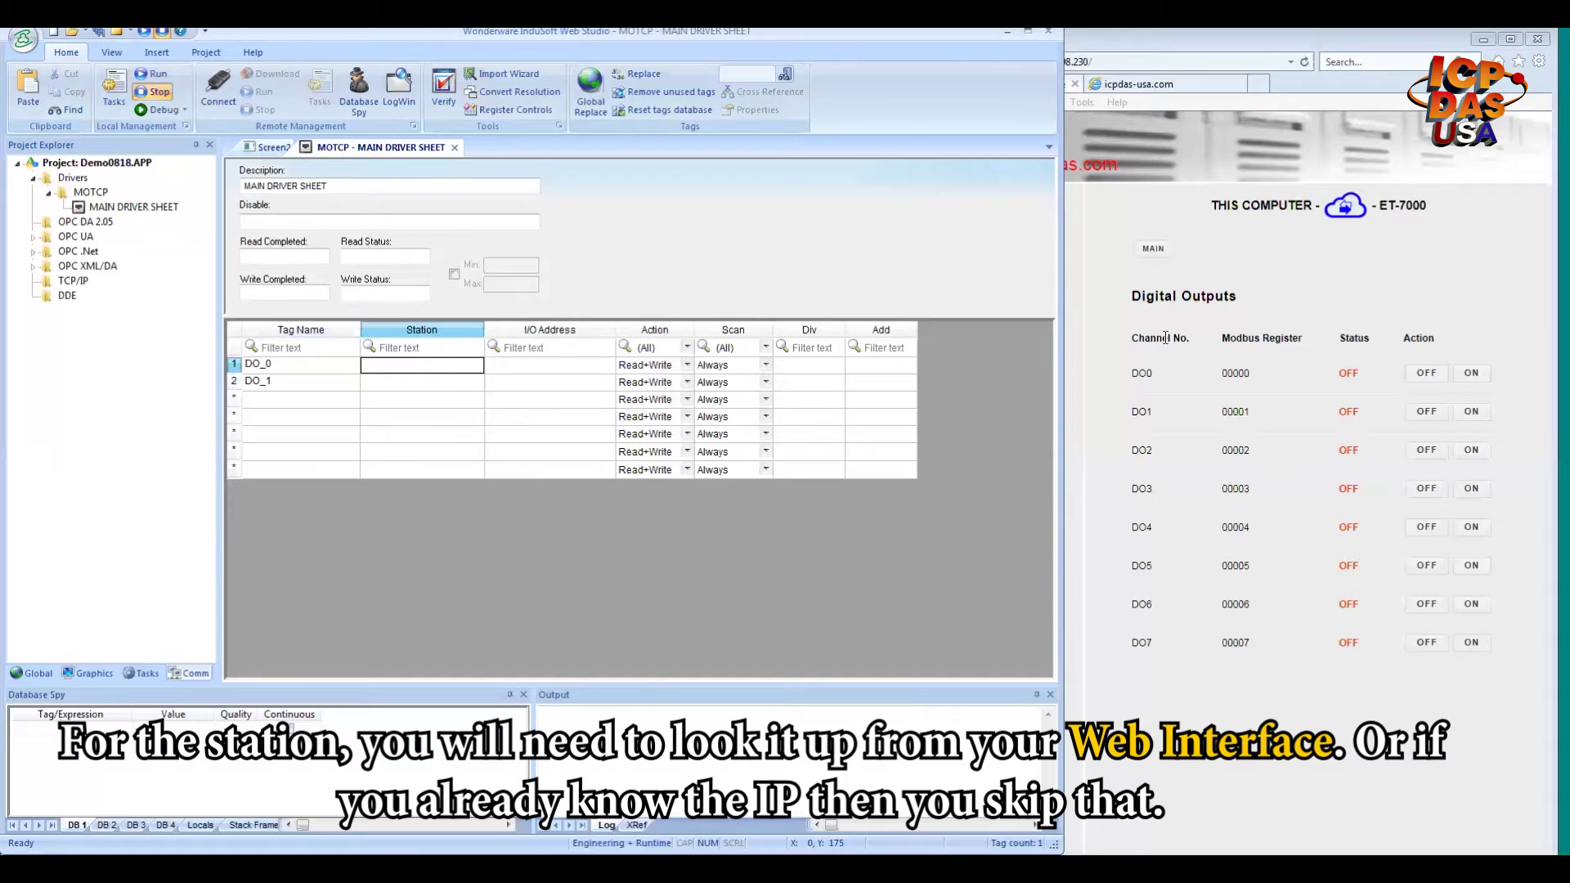
# - Check the module's IP in its network settings, then open the MOTCP driver's help document
pyautogui.click(1125, 302)
pyautogui.click(1000, 260)
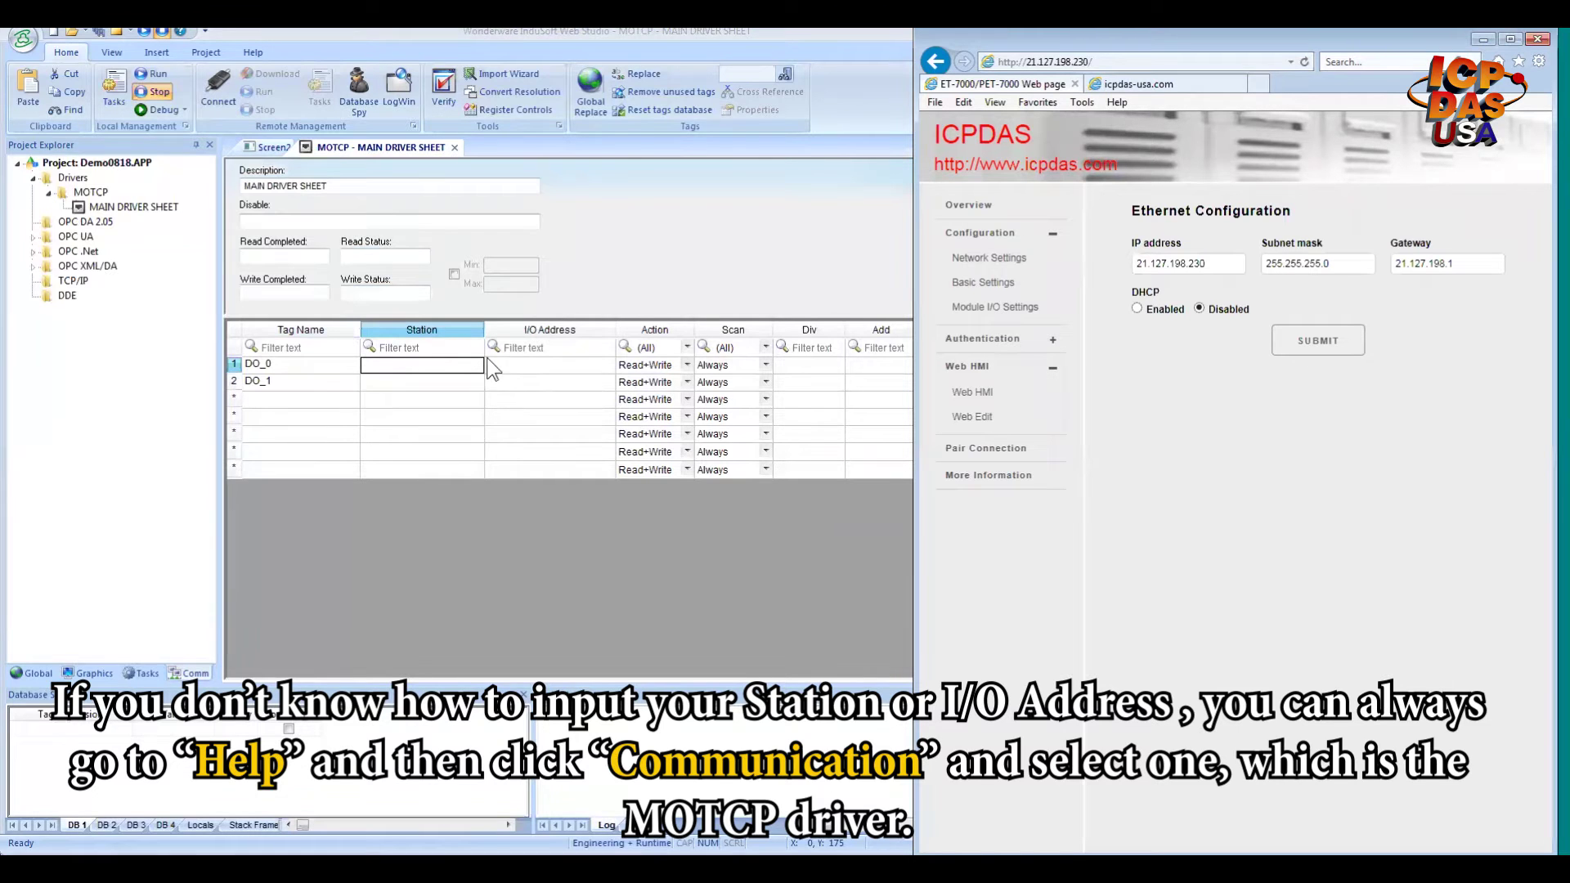
pyautogui.click(254, 54)
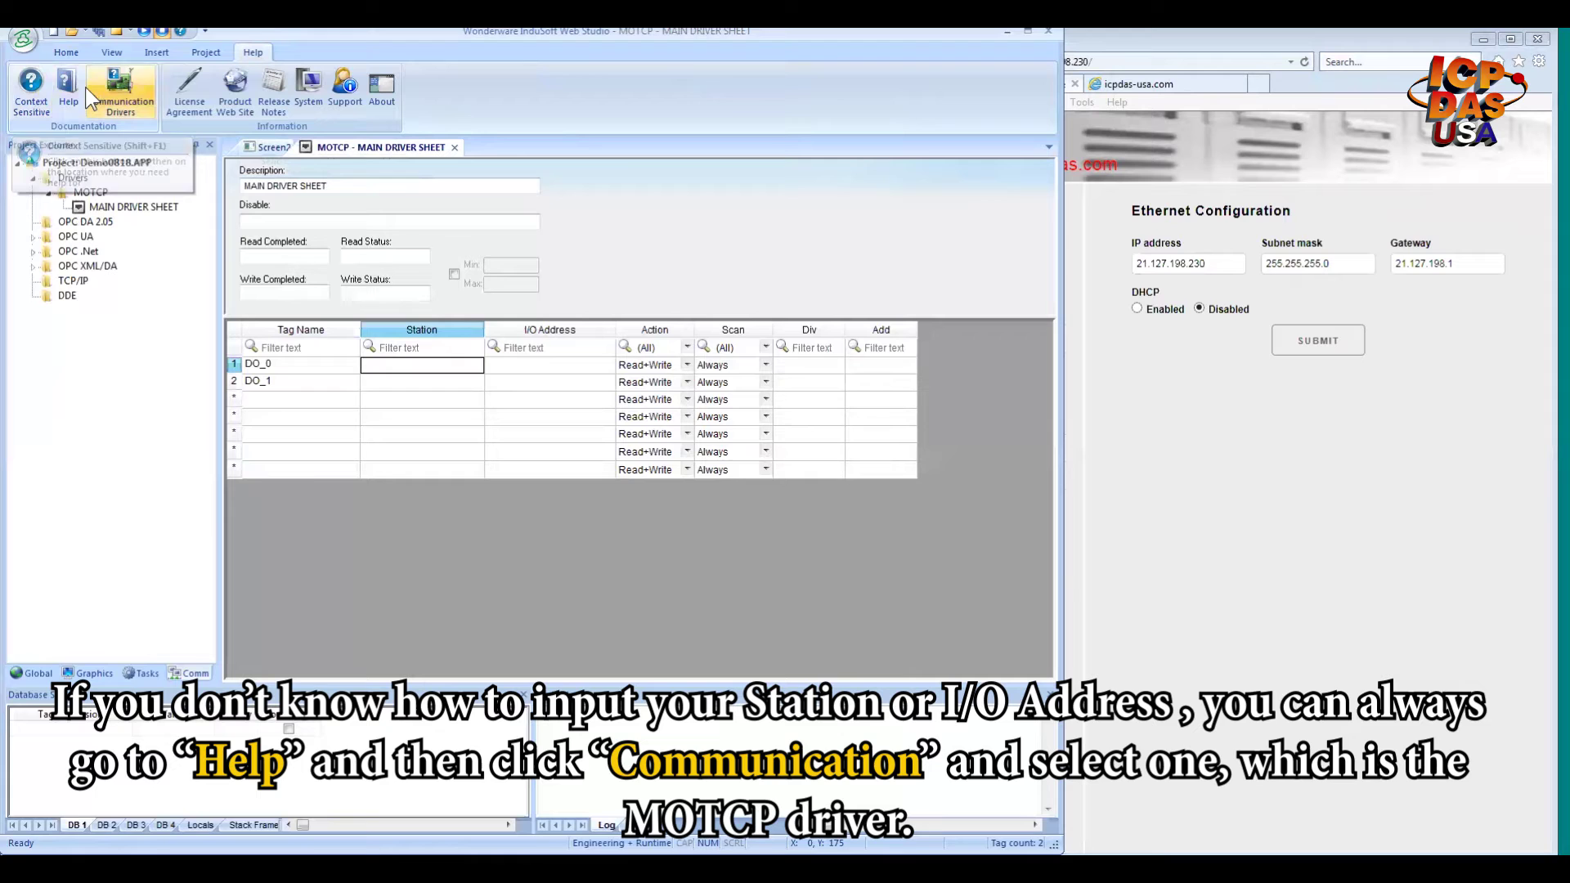
pyautogui.click(115, 90)
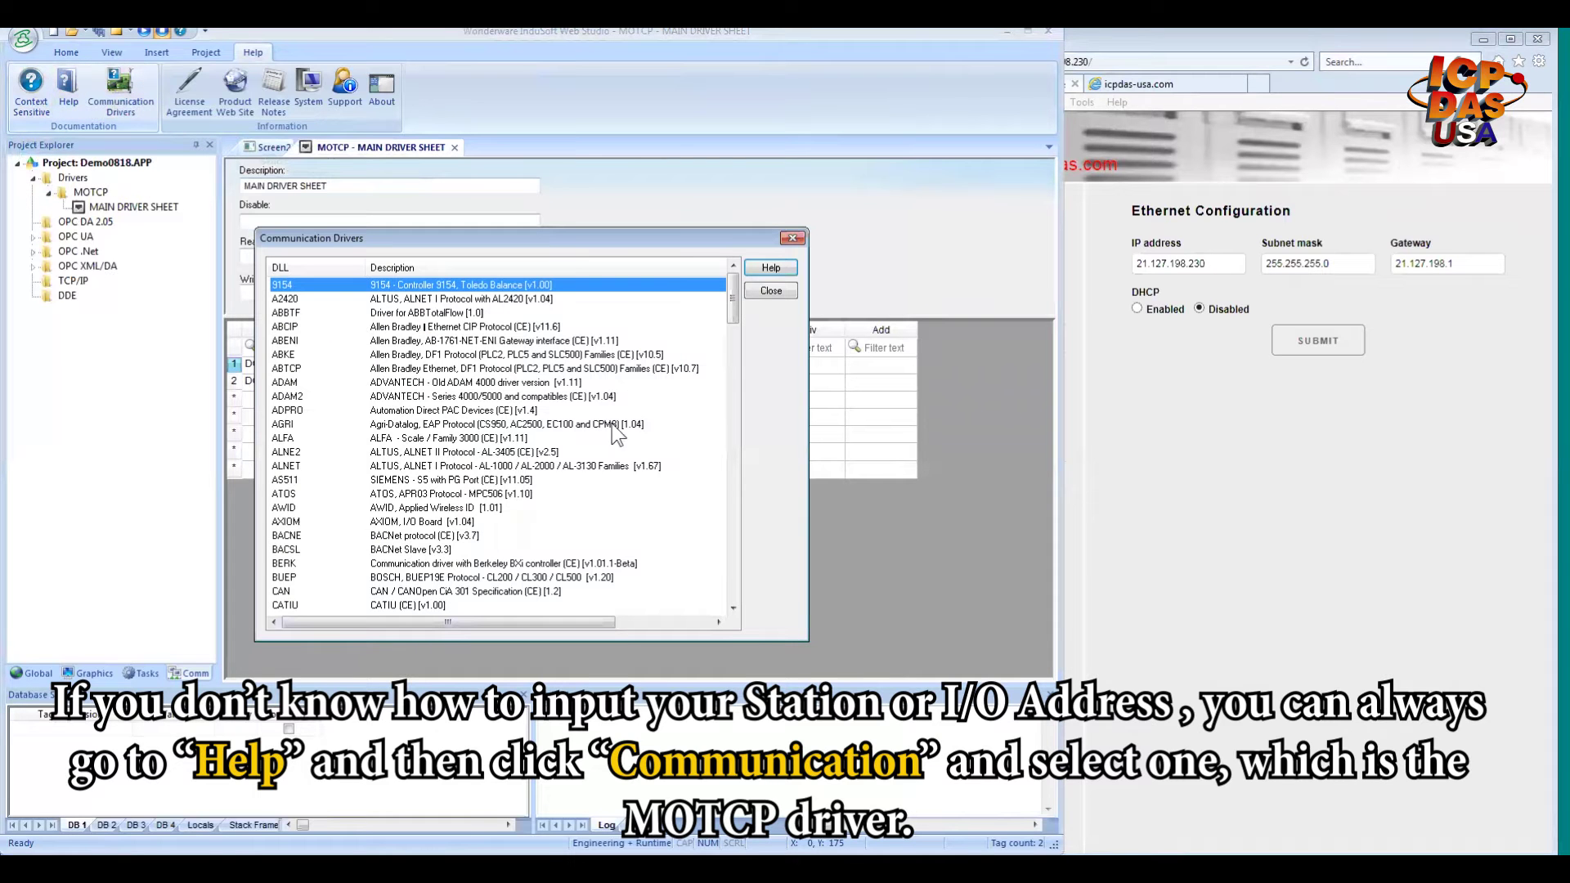
pyautogui.scroll(-20, 589, 435)
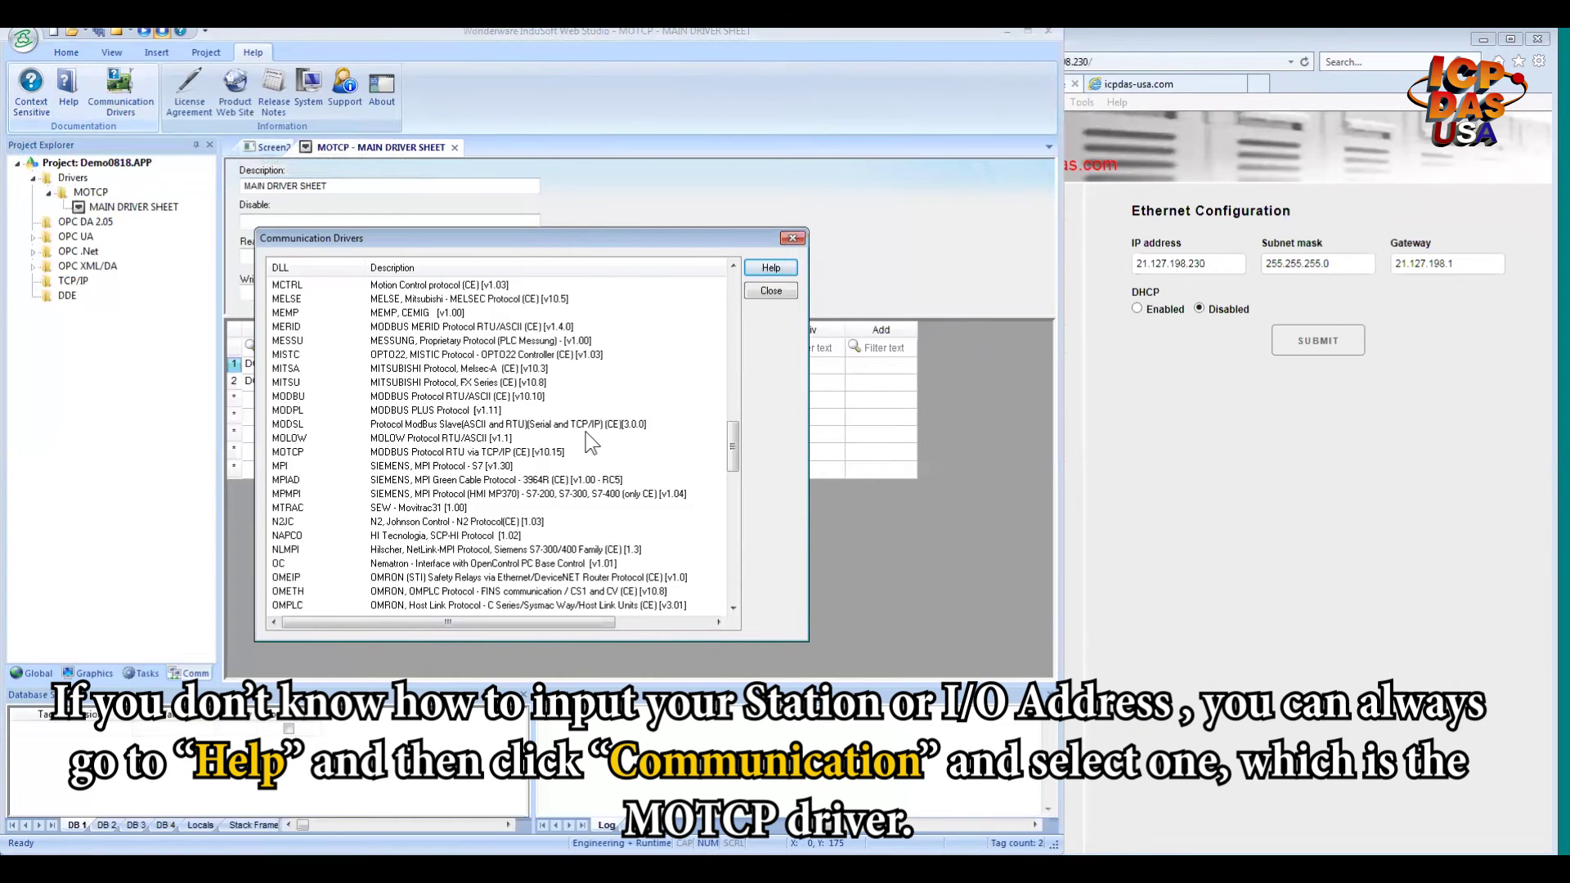
pyautogui.click(491, 455)
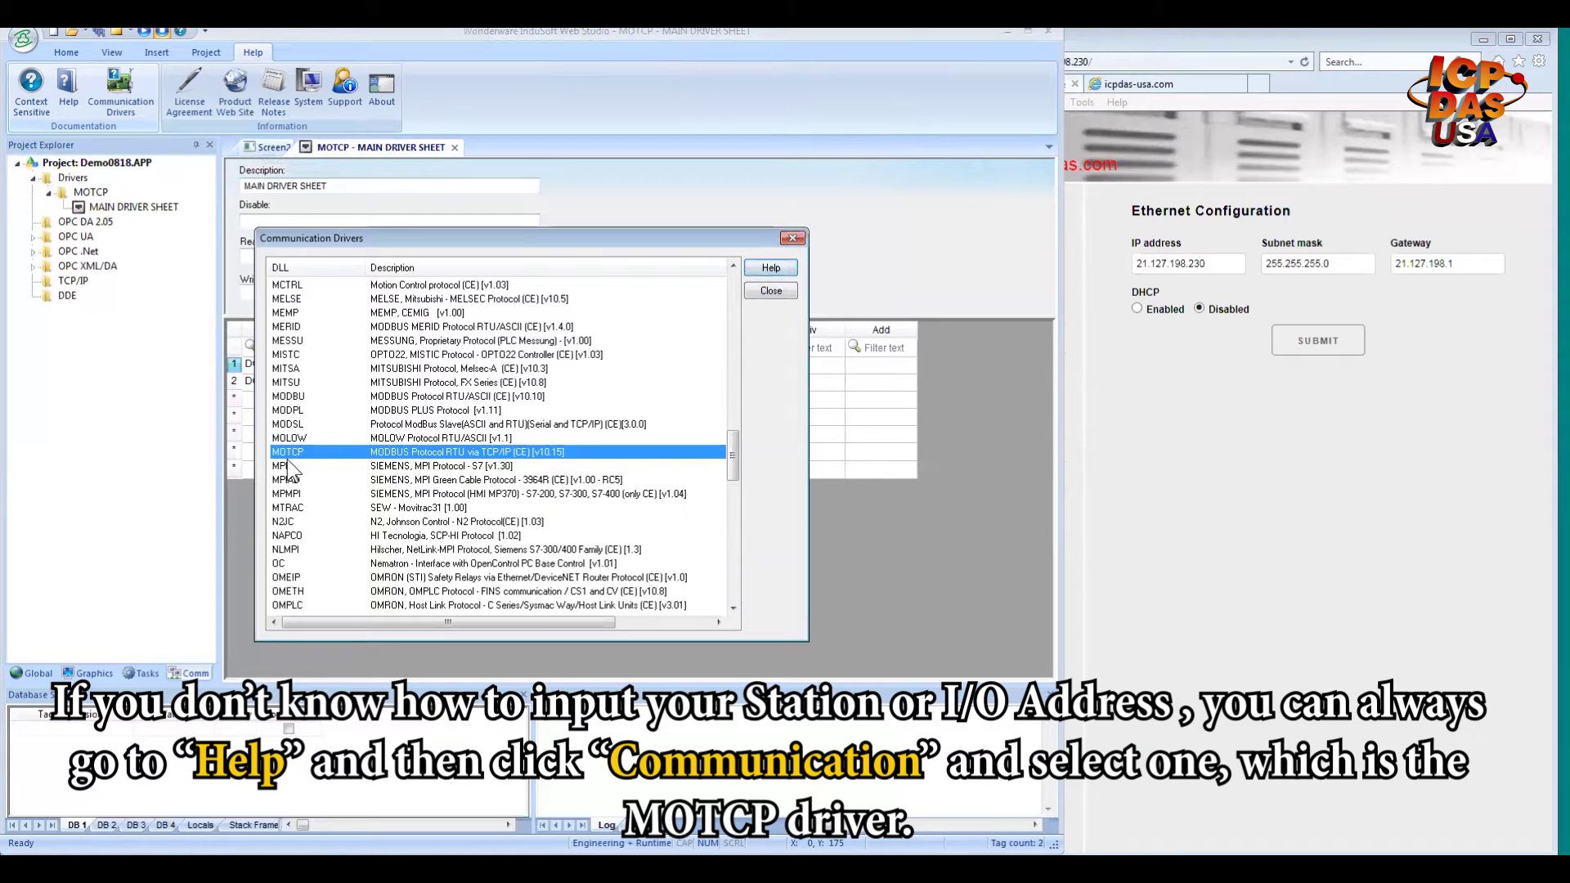
pyautogui.click(775, 268)
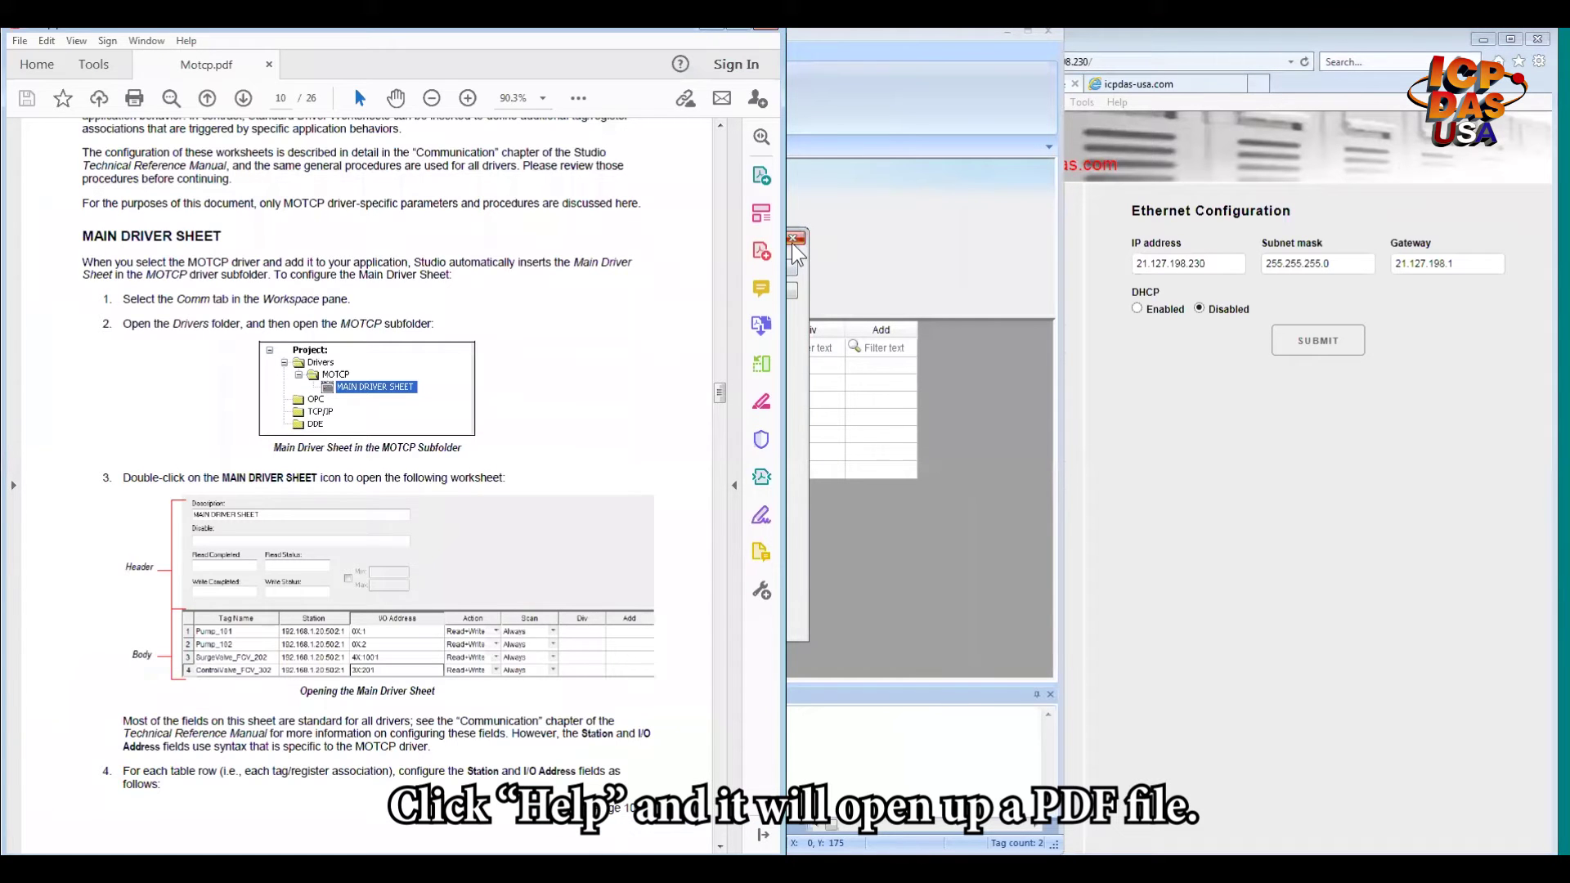
# - Close the driver list and mark the MAIN DRIVER SHEET heading in Motcp.pdf
pyautogui.click(792, 241)
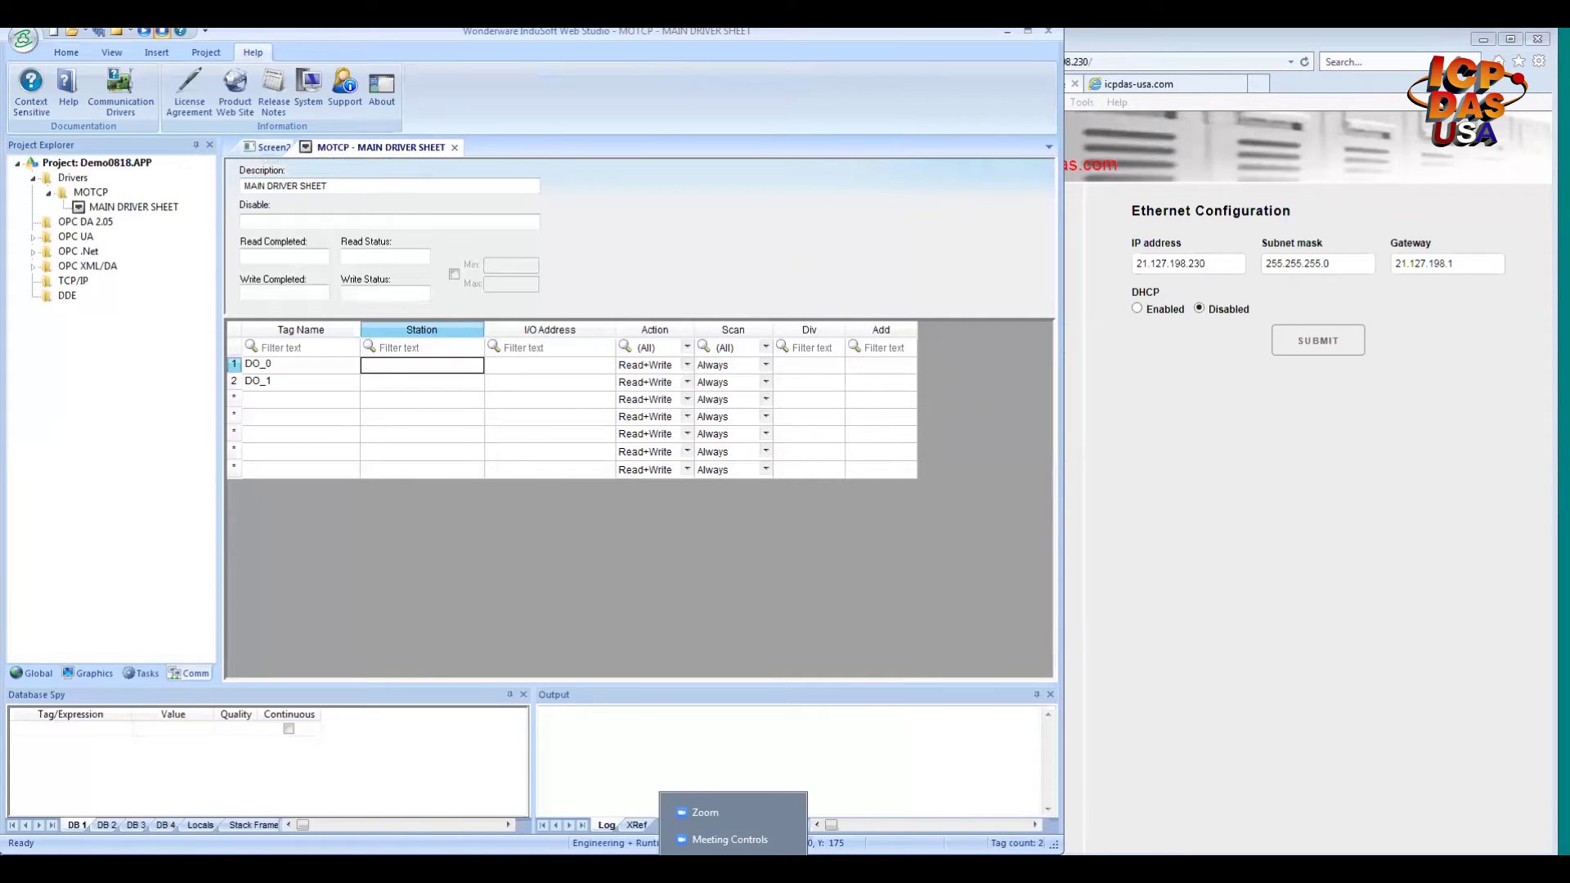
pyautogui.hotkey('alt', 'Tab')
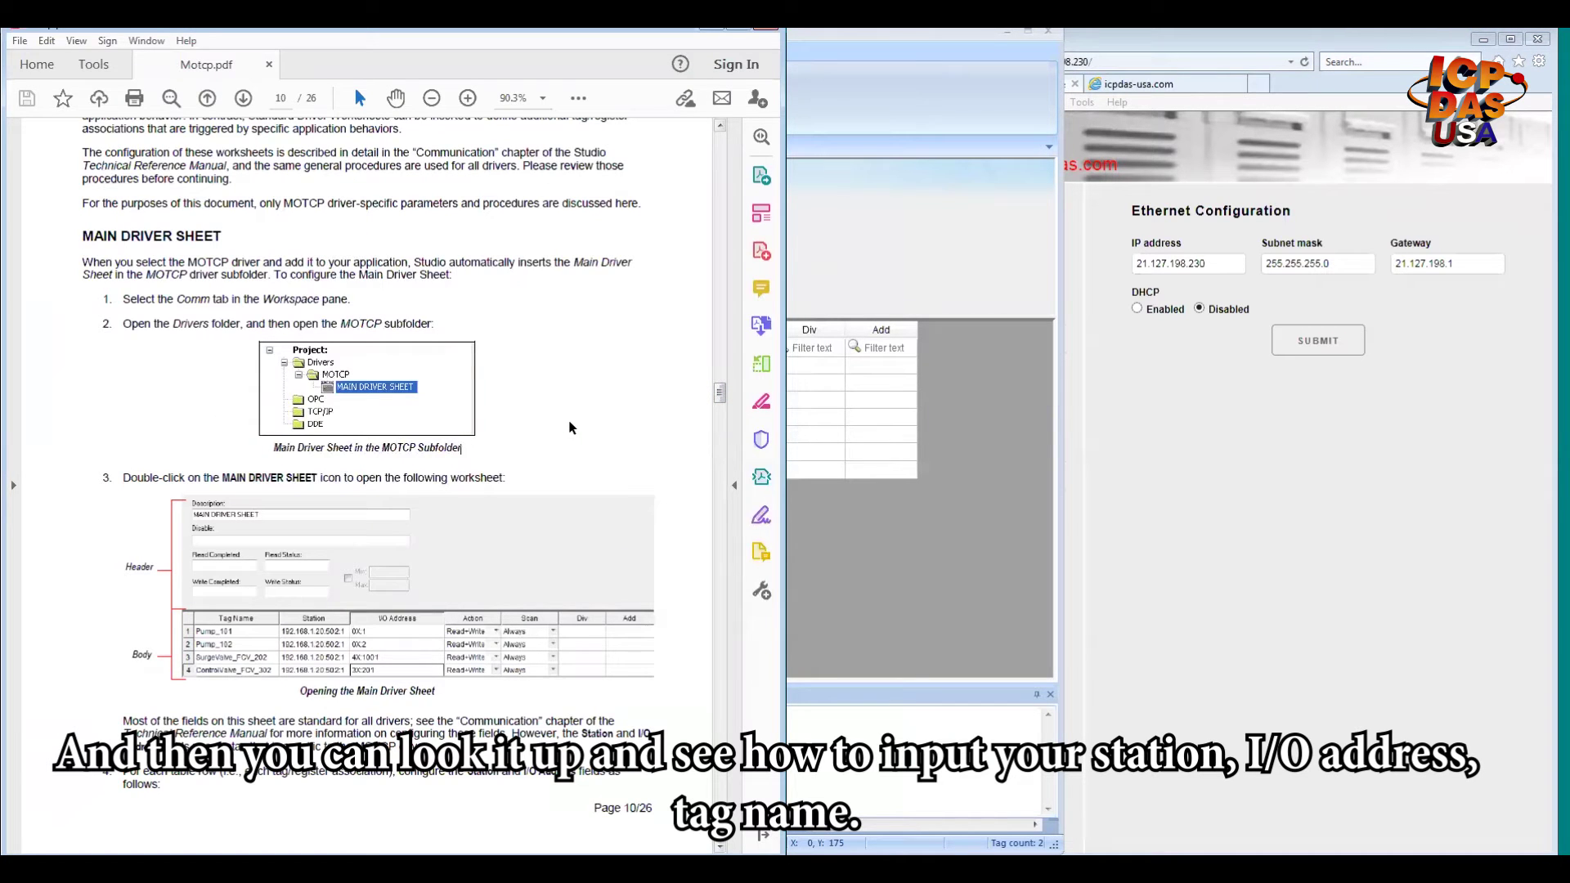
pyautogui.scroll(4, 315, 327)
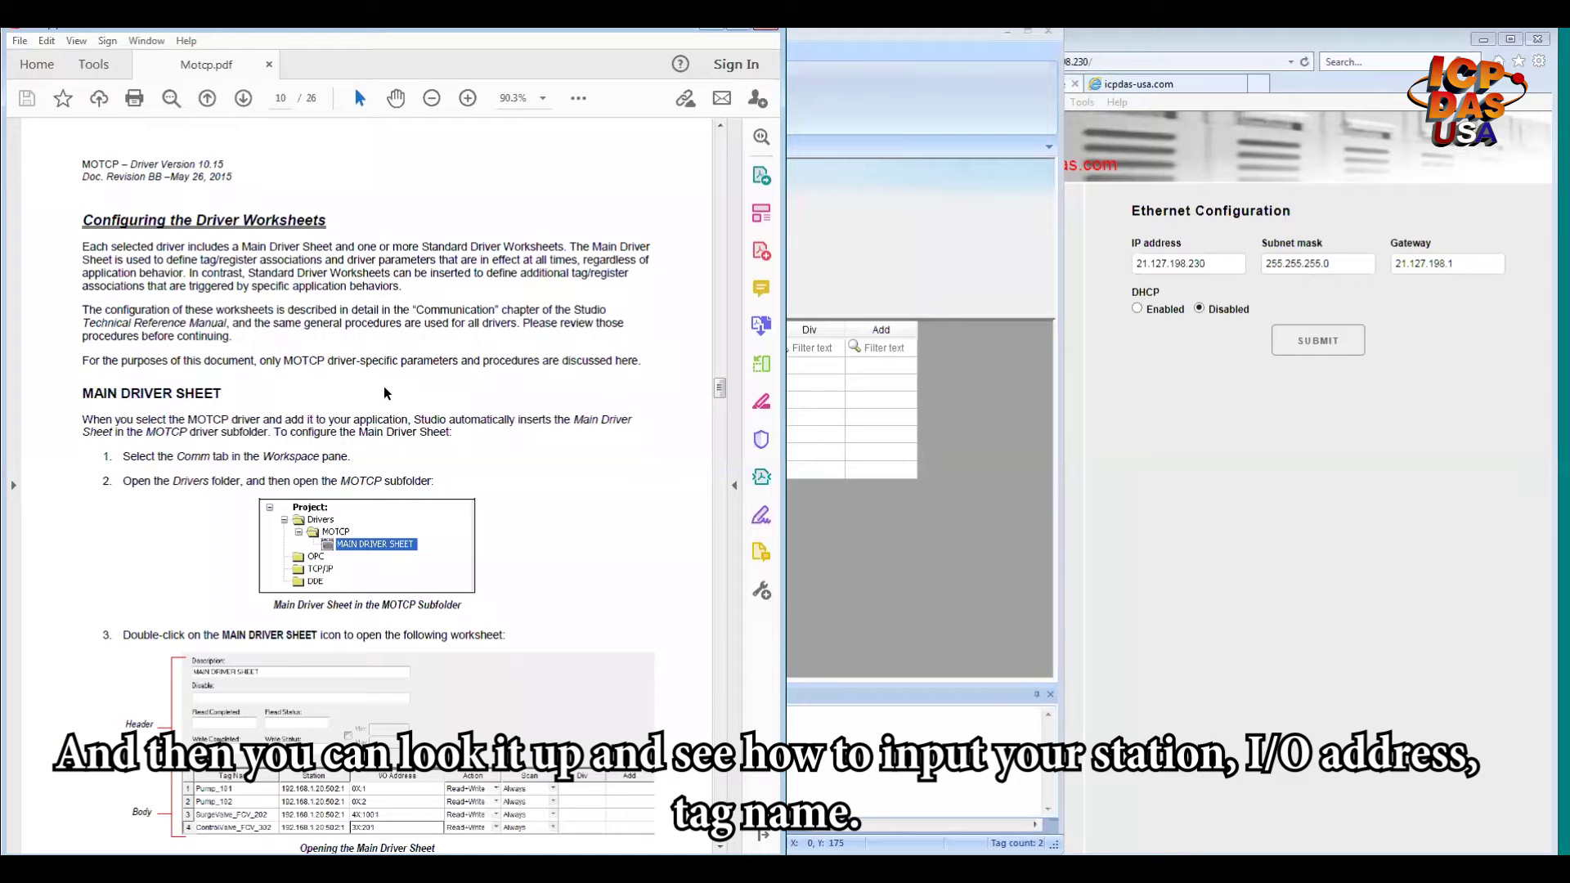
pyautogui.scroll(-2, 387, 394)
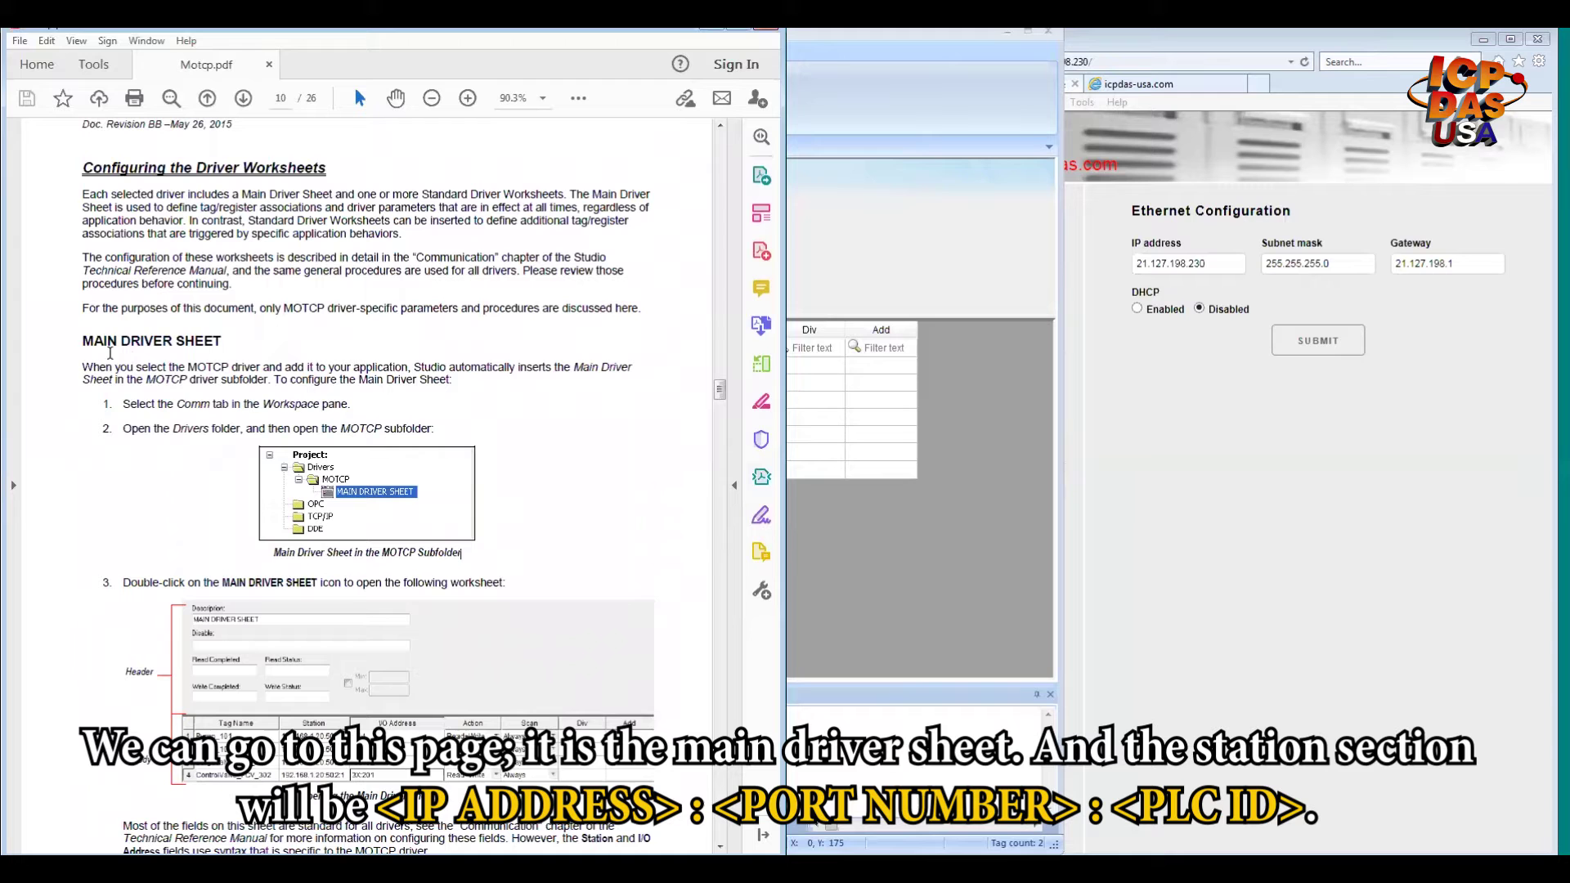
pyautogui.moveTo(84, 341); pyautogui.dragTo(207, 342)
pyautogui.click(467, 370)
# - Highlight the Station syntax line in the MOTCP manual, then scroll back up
pyautogui.scroll(-10, 467, 370)
pyautogui.scroll(-3, 467, 369)
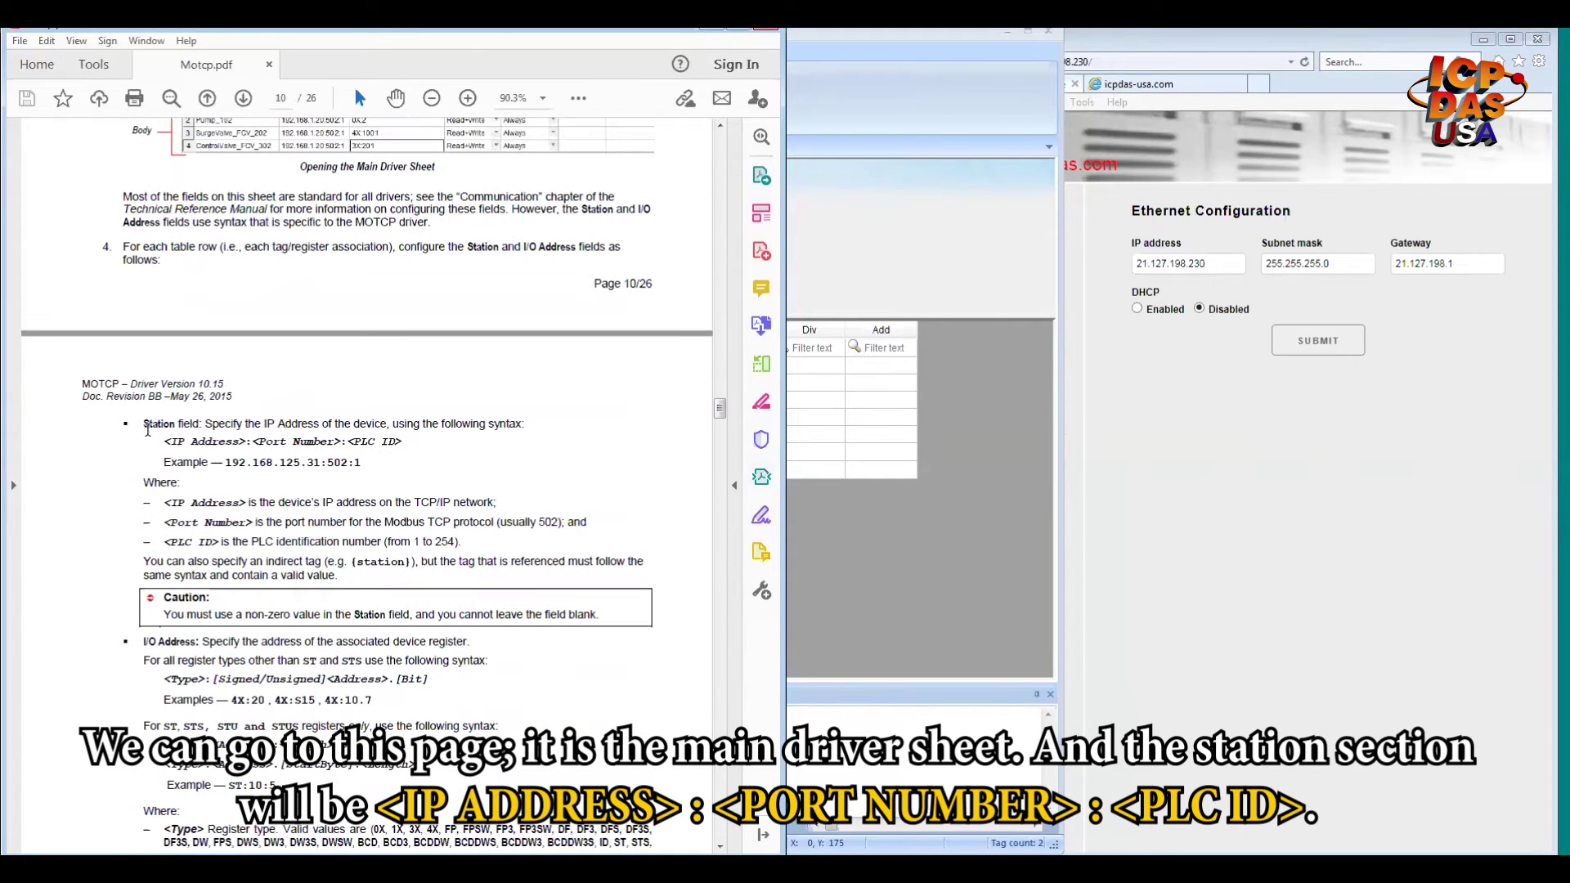
pyautogui.moveTo(143, 423); pyautogui.dragTo(525, 426)
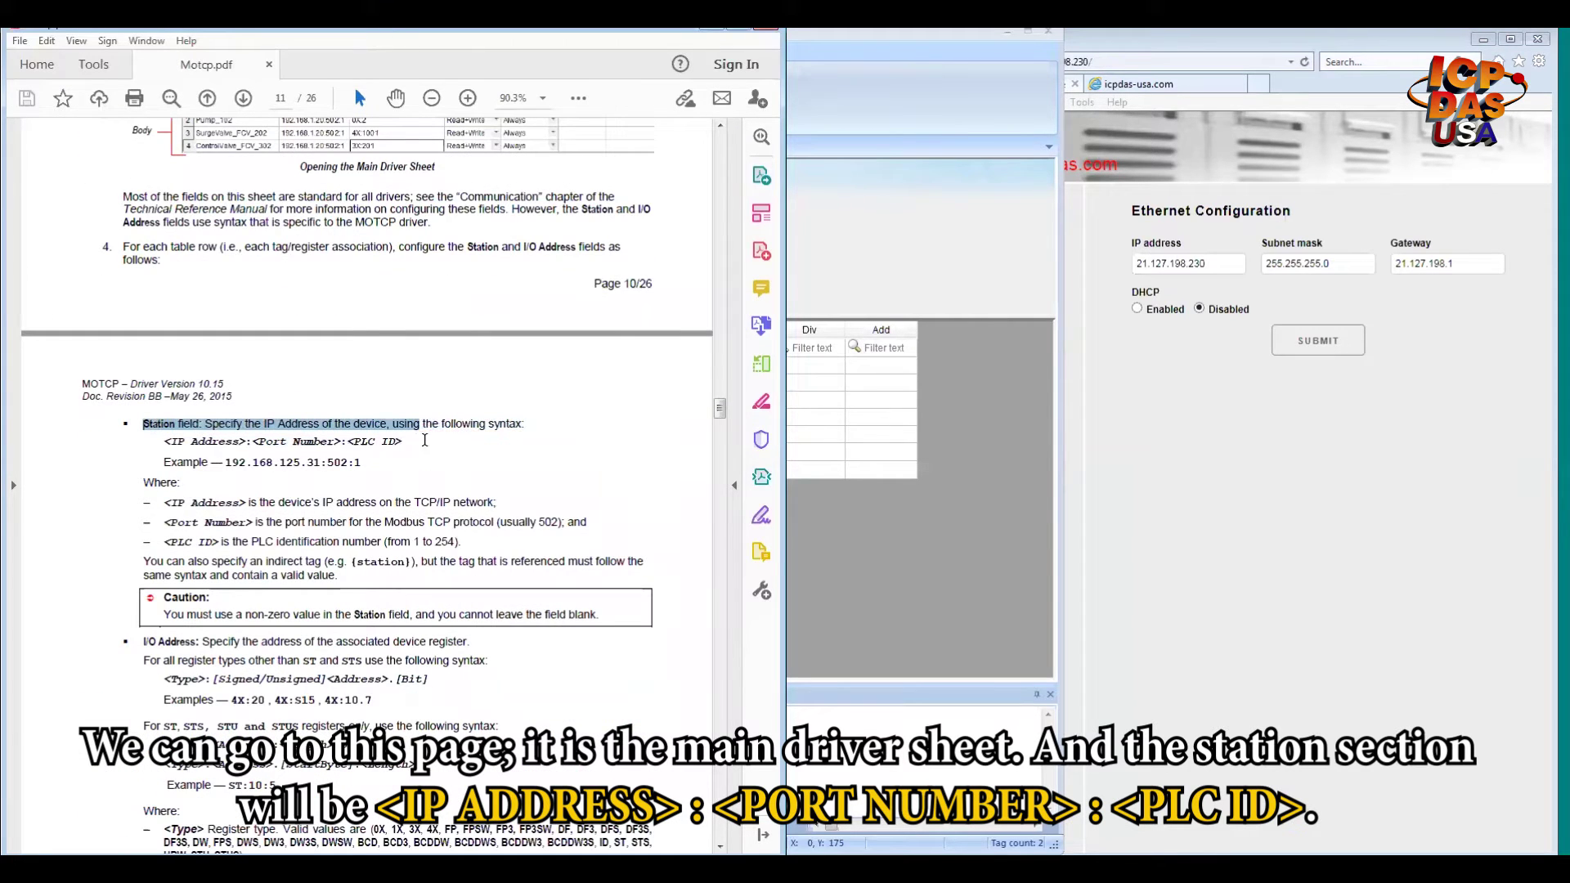
pyautogui.click(179, 442)
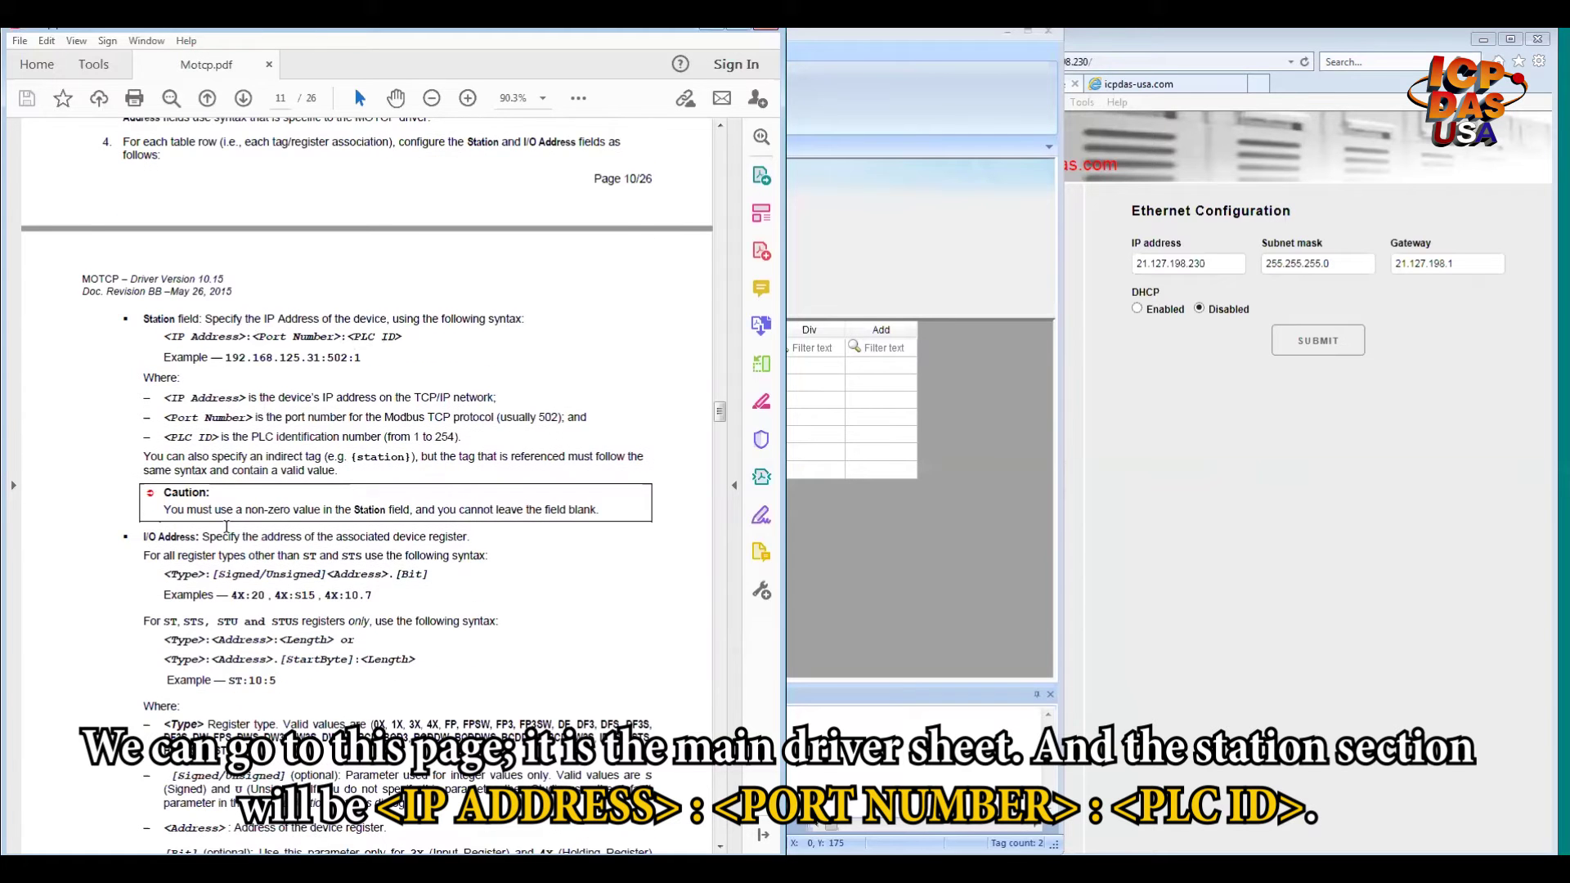
pyautogui.scroll(-3, 227, 528)
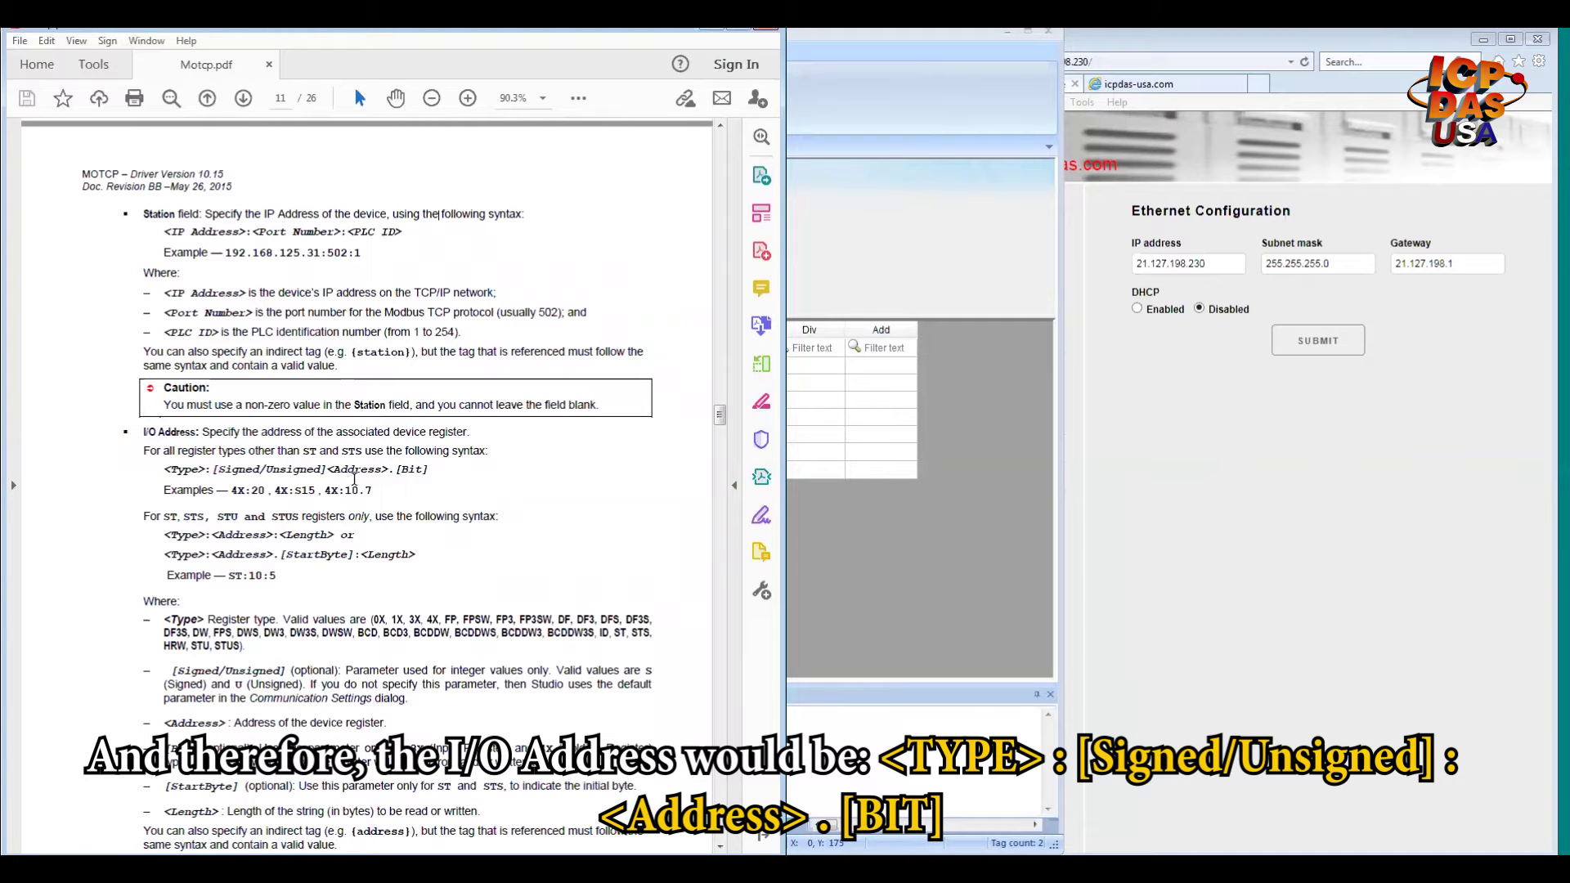
pyautogui.scroll(3, 486, 501)
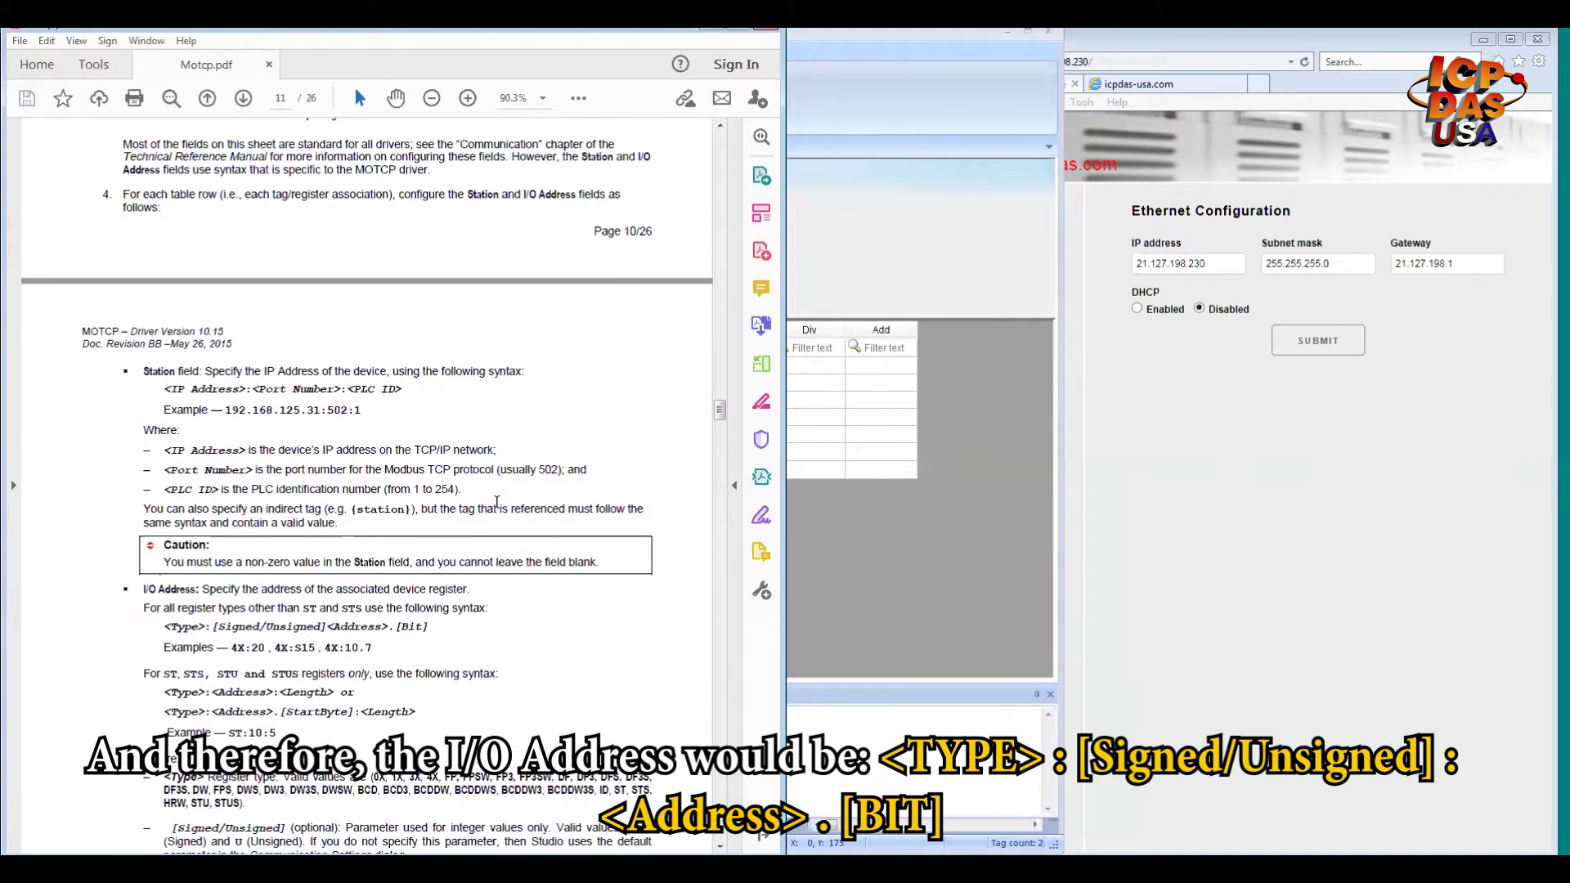
pyautogui.scroll(2, 496, 502)
# - Enter 21.127.198.230 as DO_0's Station and copy port 502 from the Basic Settings page
pyautogui.click(900, 379)
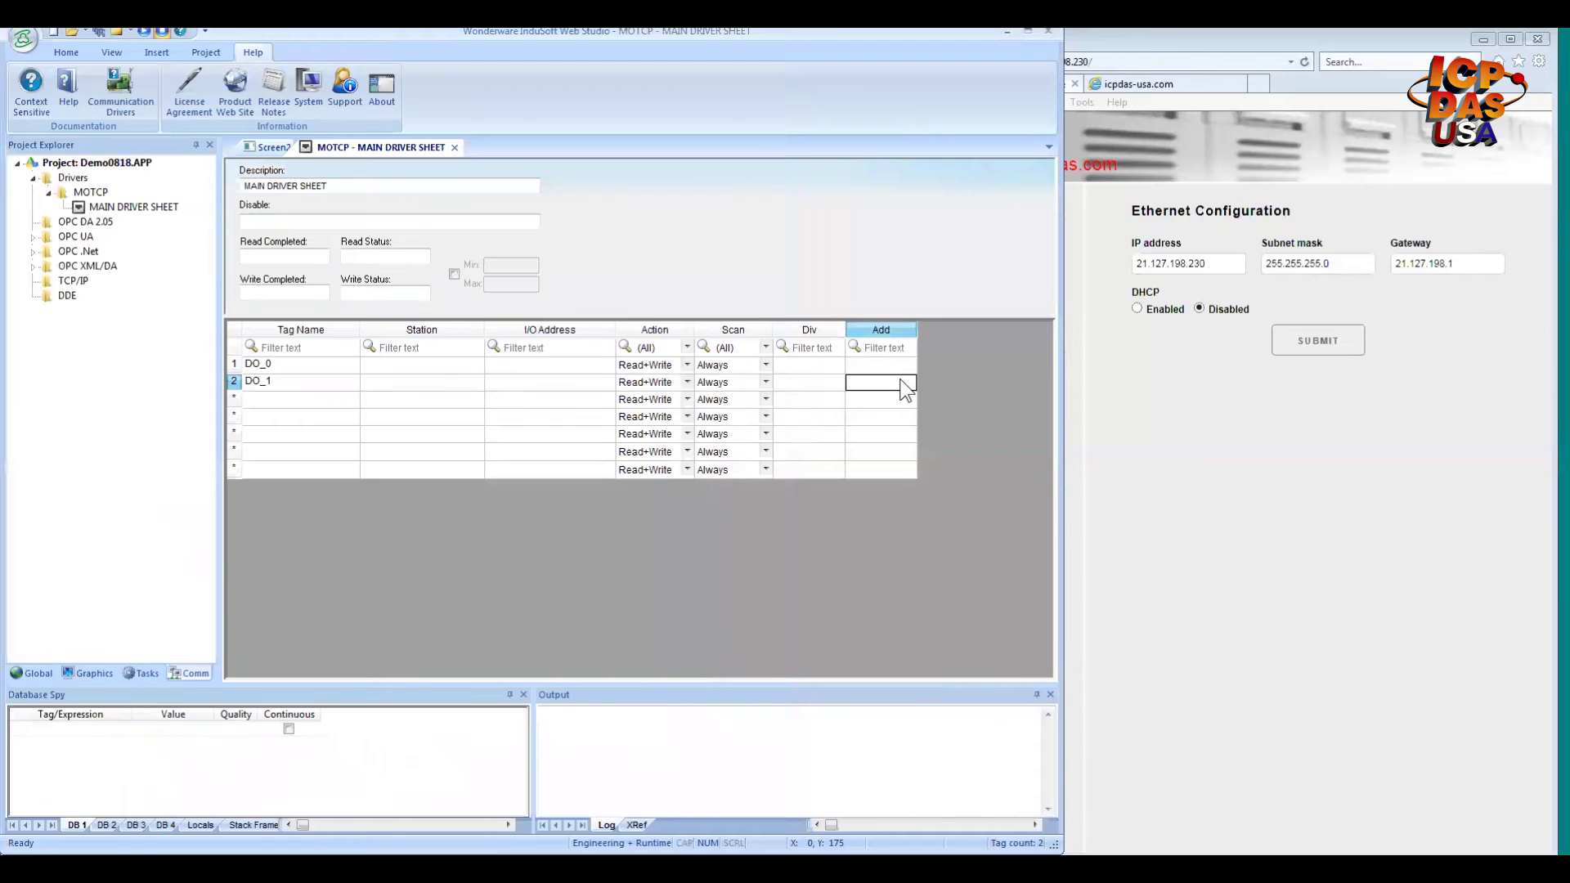
pyautogui.click(408, 366)
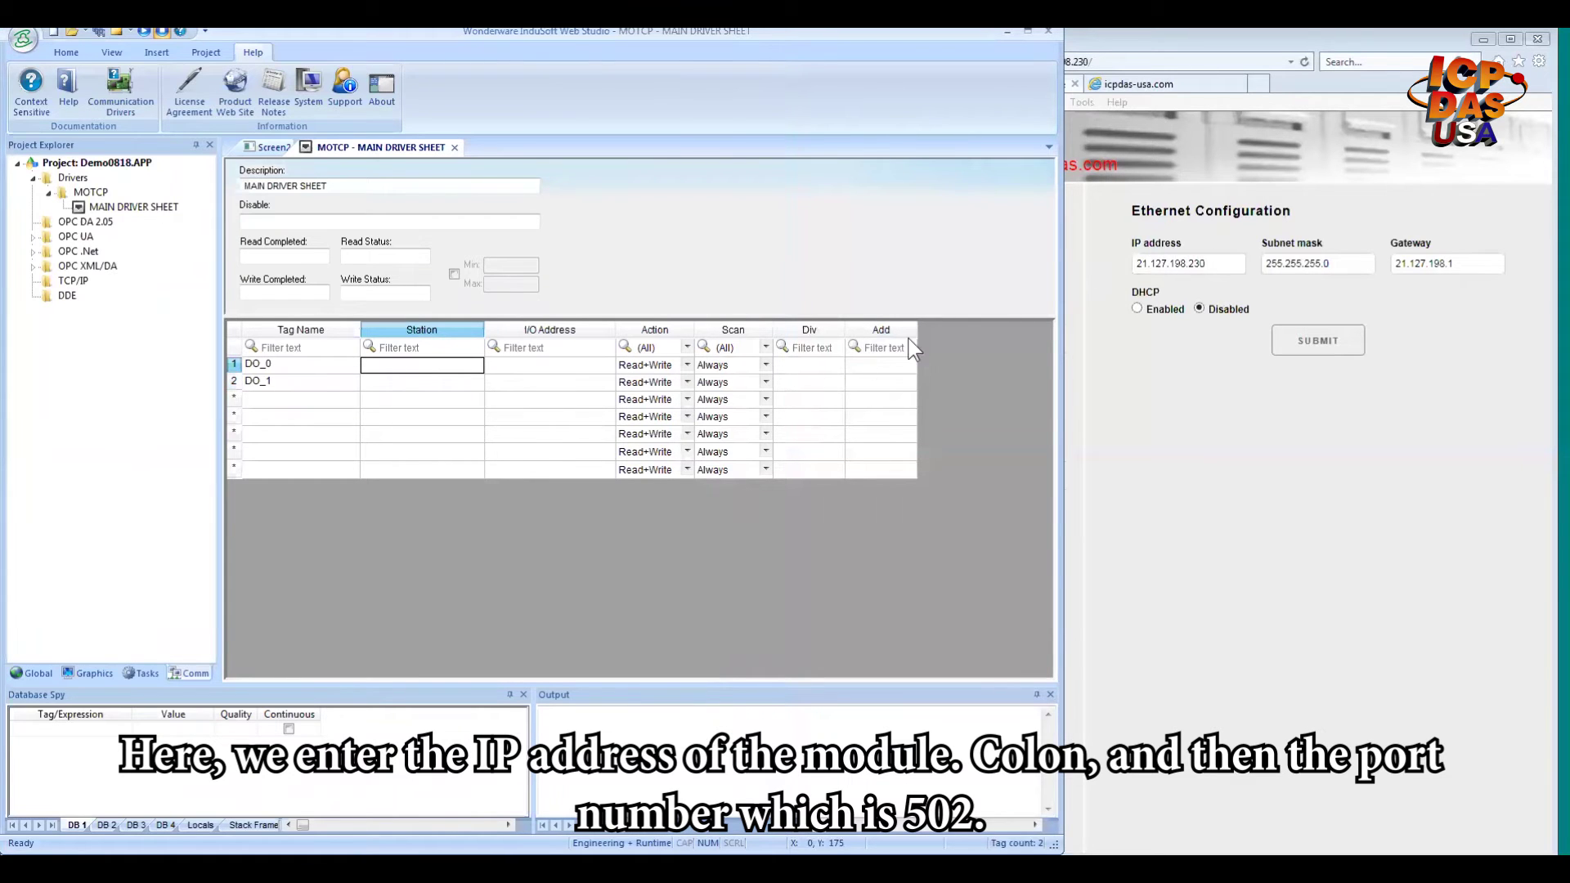
pyautogui.write('21.127.198.230:')
pyautogui.click(1210, 375)
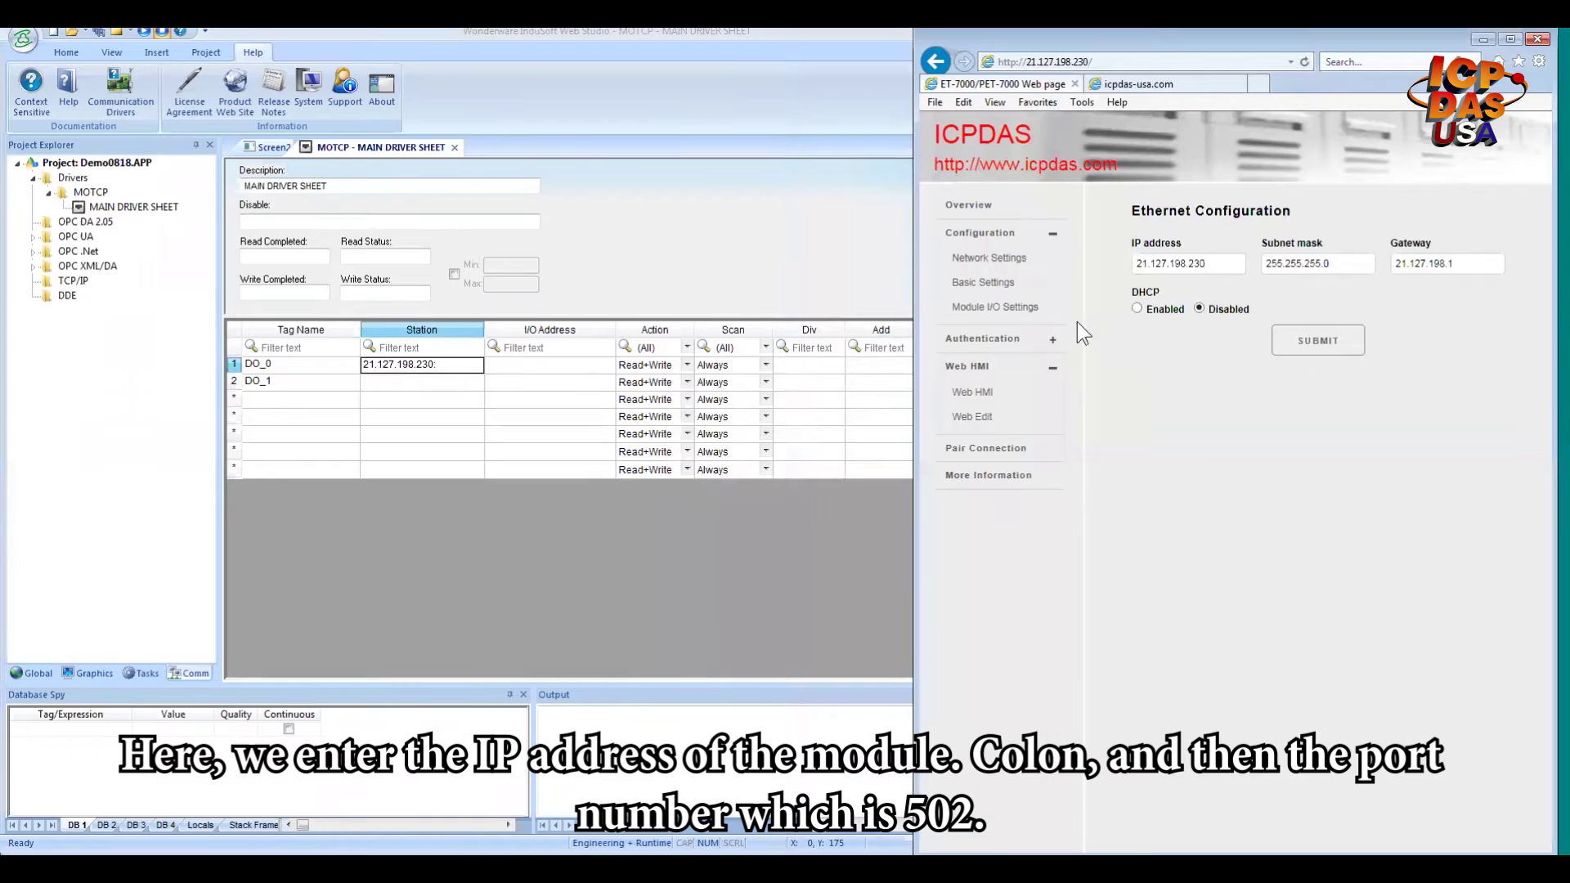
pyautogui.click(1005, 291)
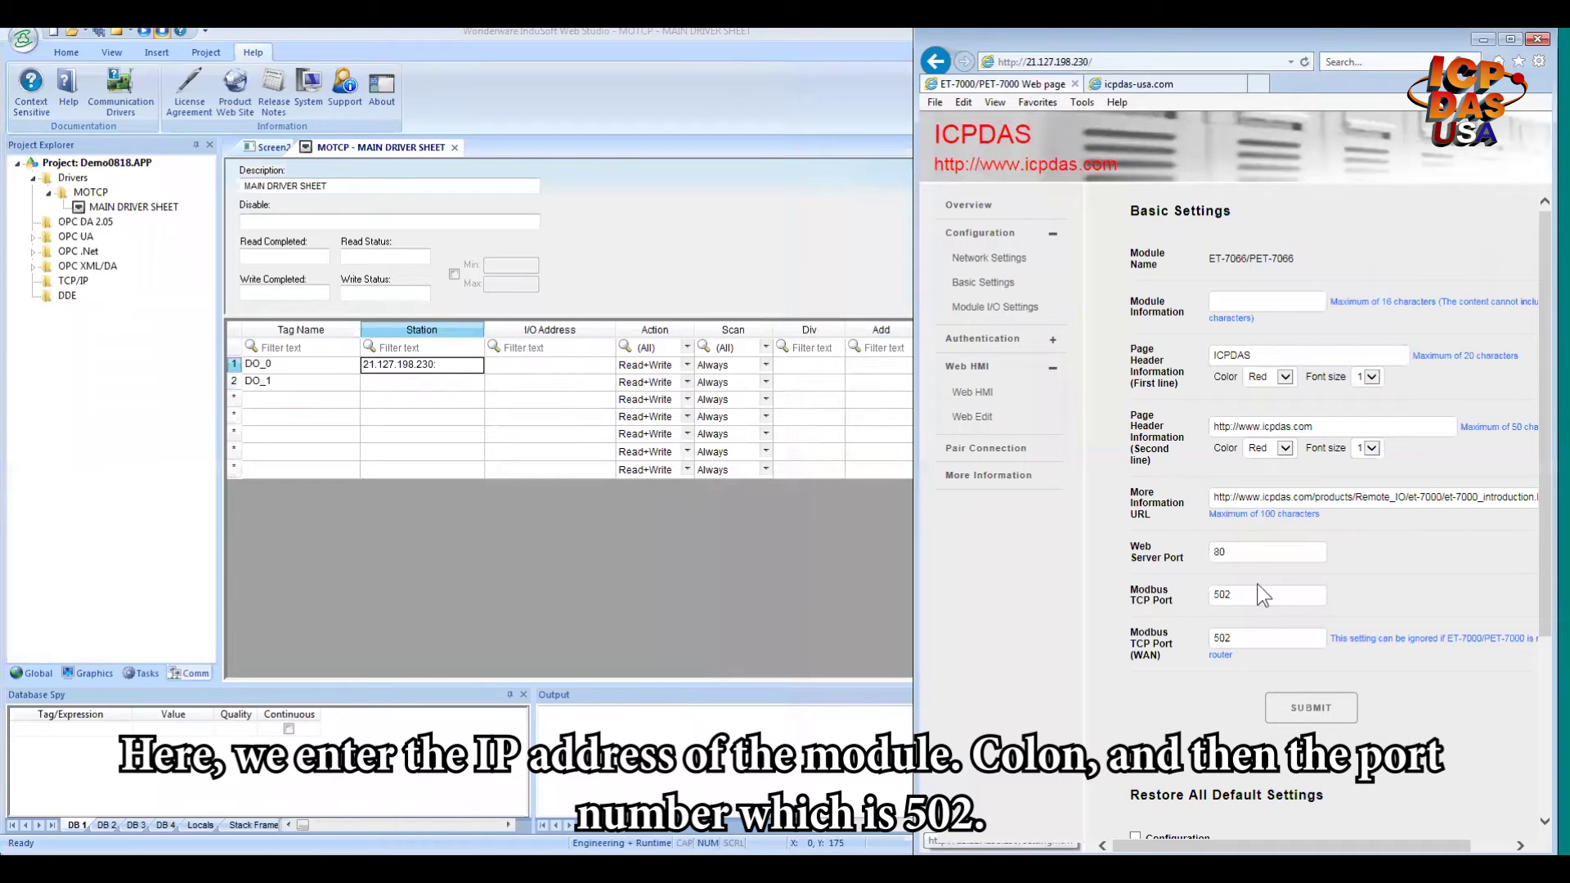
pyautogui.moveTo(1261, 595); pyautogui.dragTo(1202, 607)
pyautogui.hotkey('ctrl', 'c')
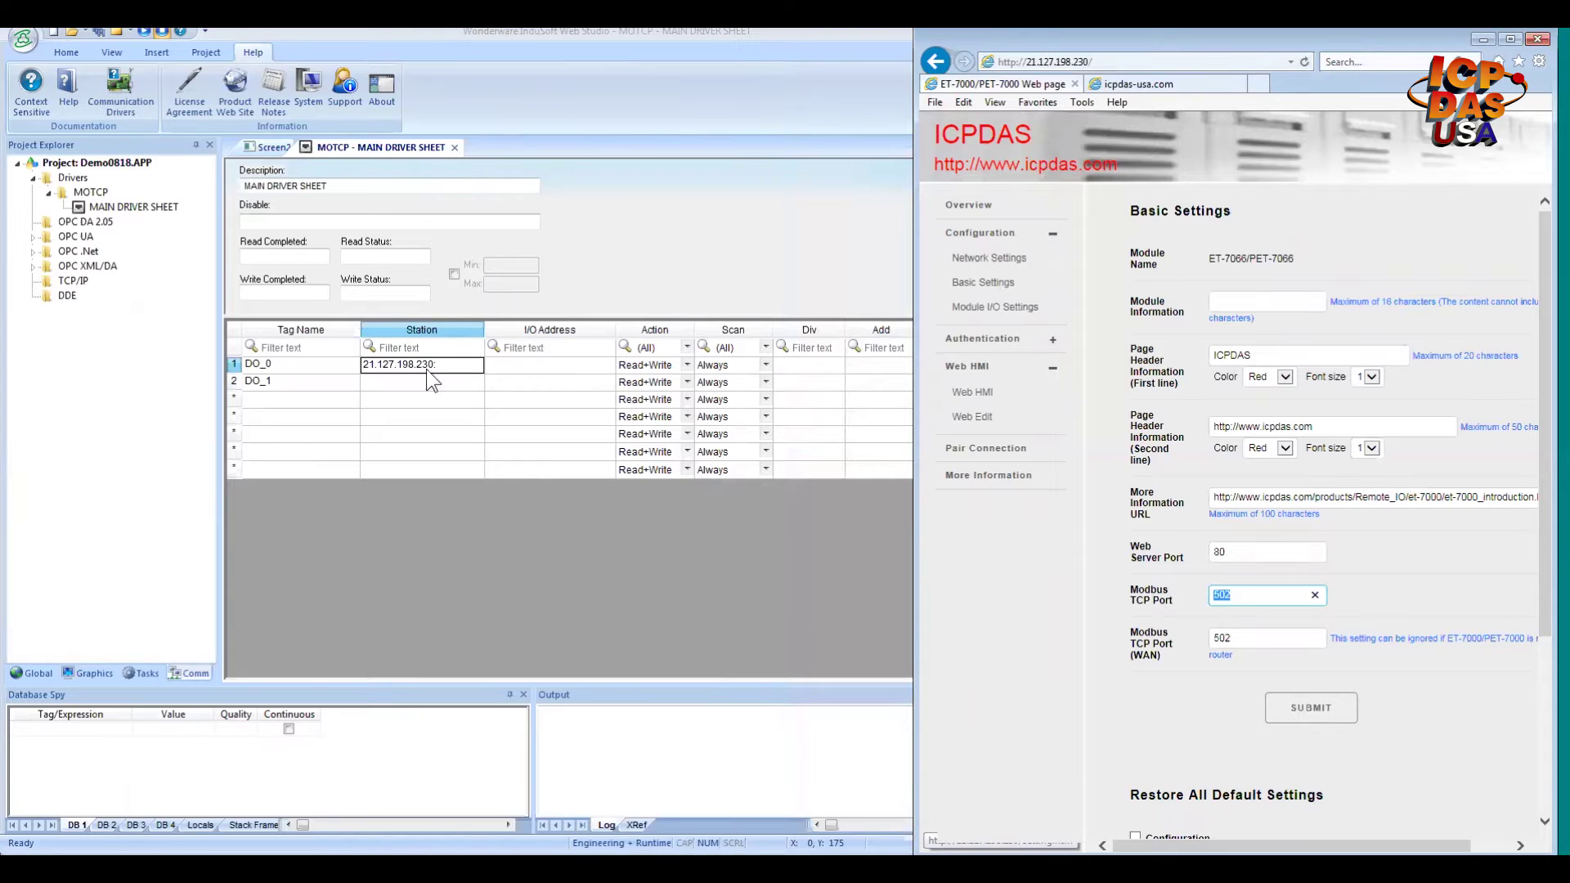
# - Complete DO_0's Station as 21.127.198.230:502:1 and give DO_1 the same station
pyautogui.click(454, 365)
pyautogui.click(454, 364)
pyautogui.hotkey('ctrl', 'v')
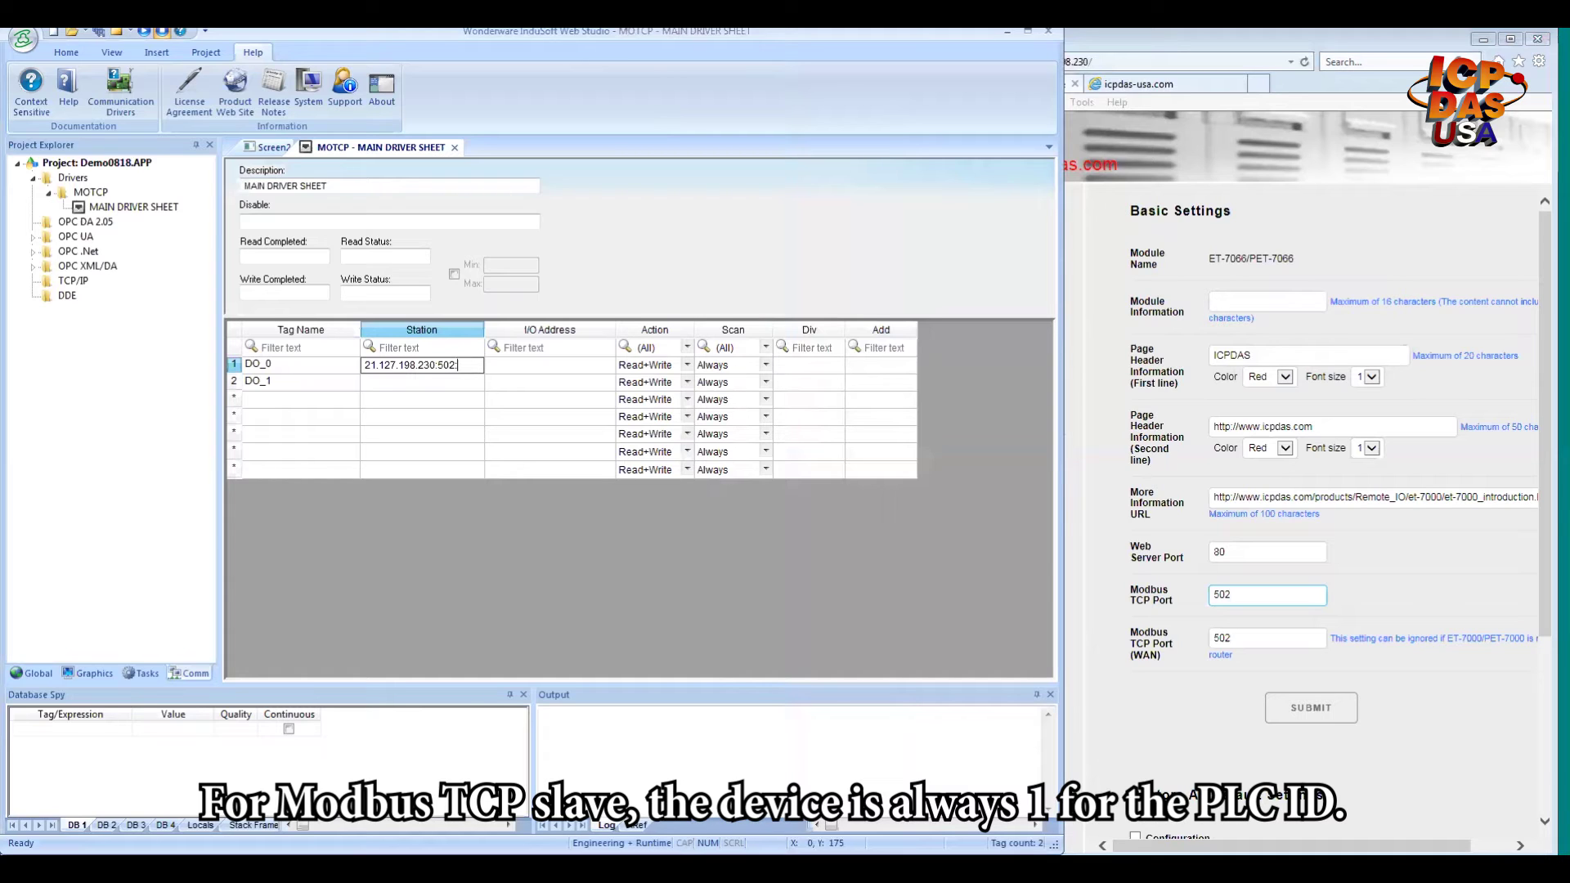
pyautogui.write('1')
pyautogui.click(468, 365)
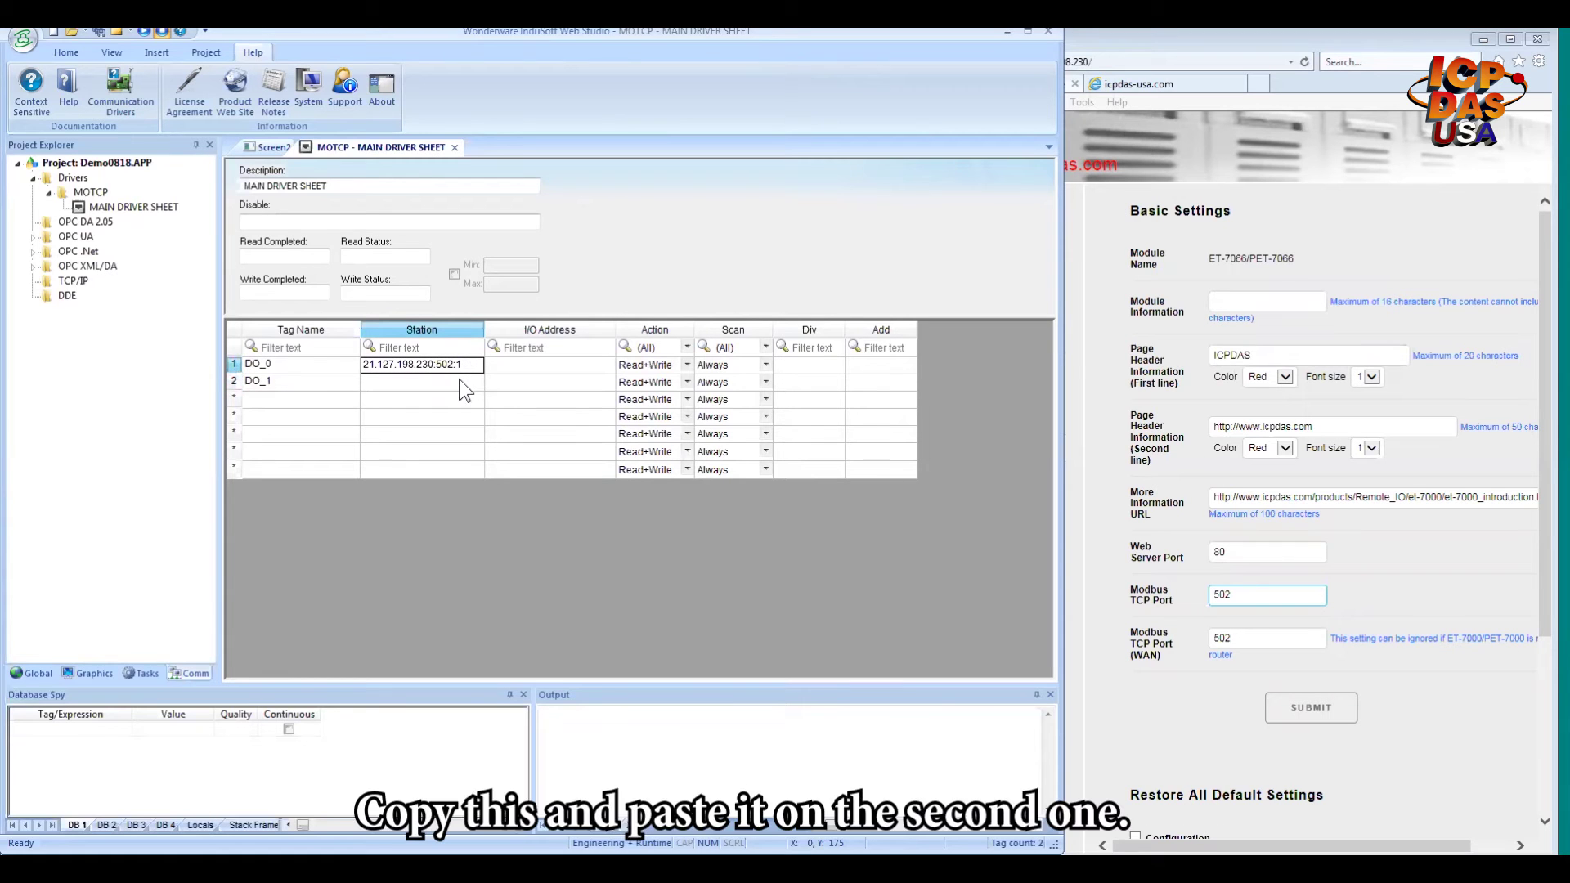
pyautogui.click(460, 381)
pyautogui.write('21.127.198.230:502:1')
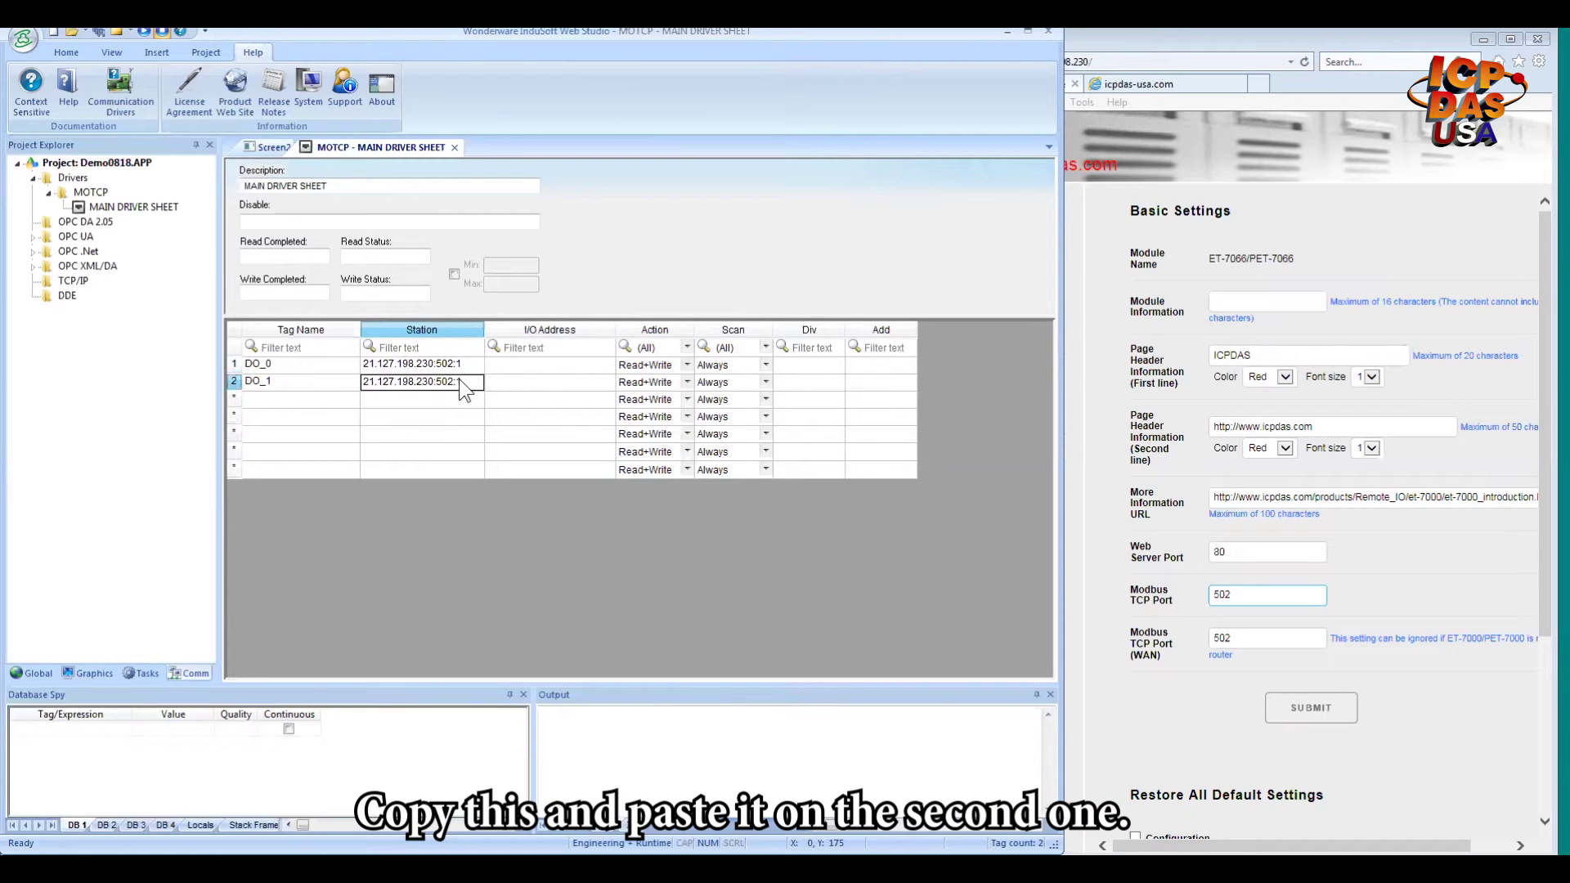
pyautogui.click(540, 366)
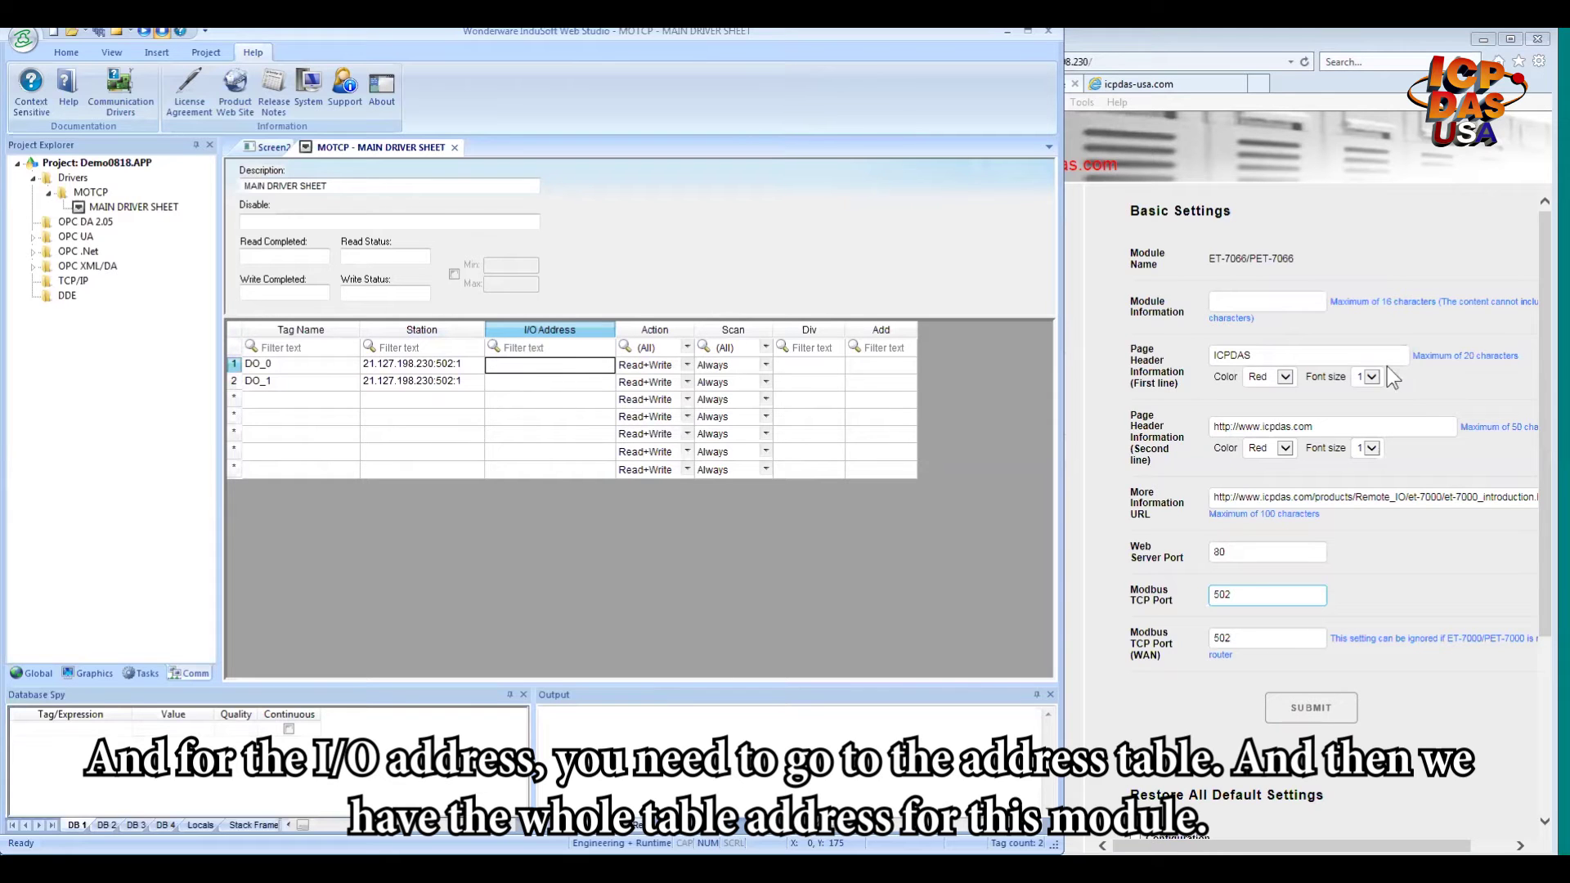
# - Scroll the ET-7066 page to the Modbus Register Table and highlight the Coils (0xxxx) heading
pyautogui.click(1162, 84)
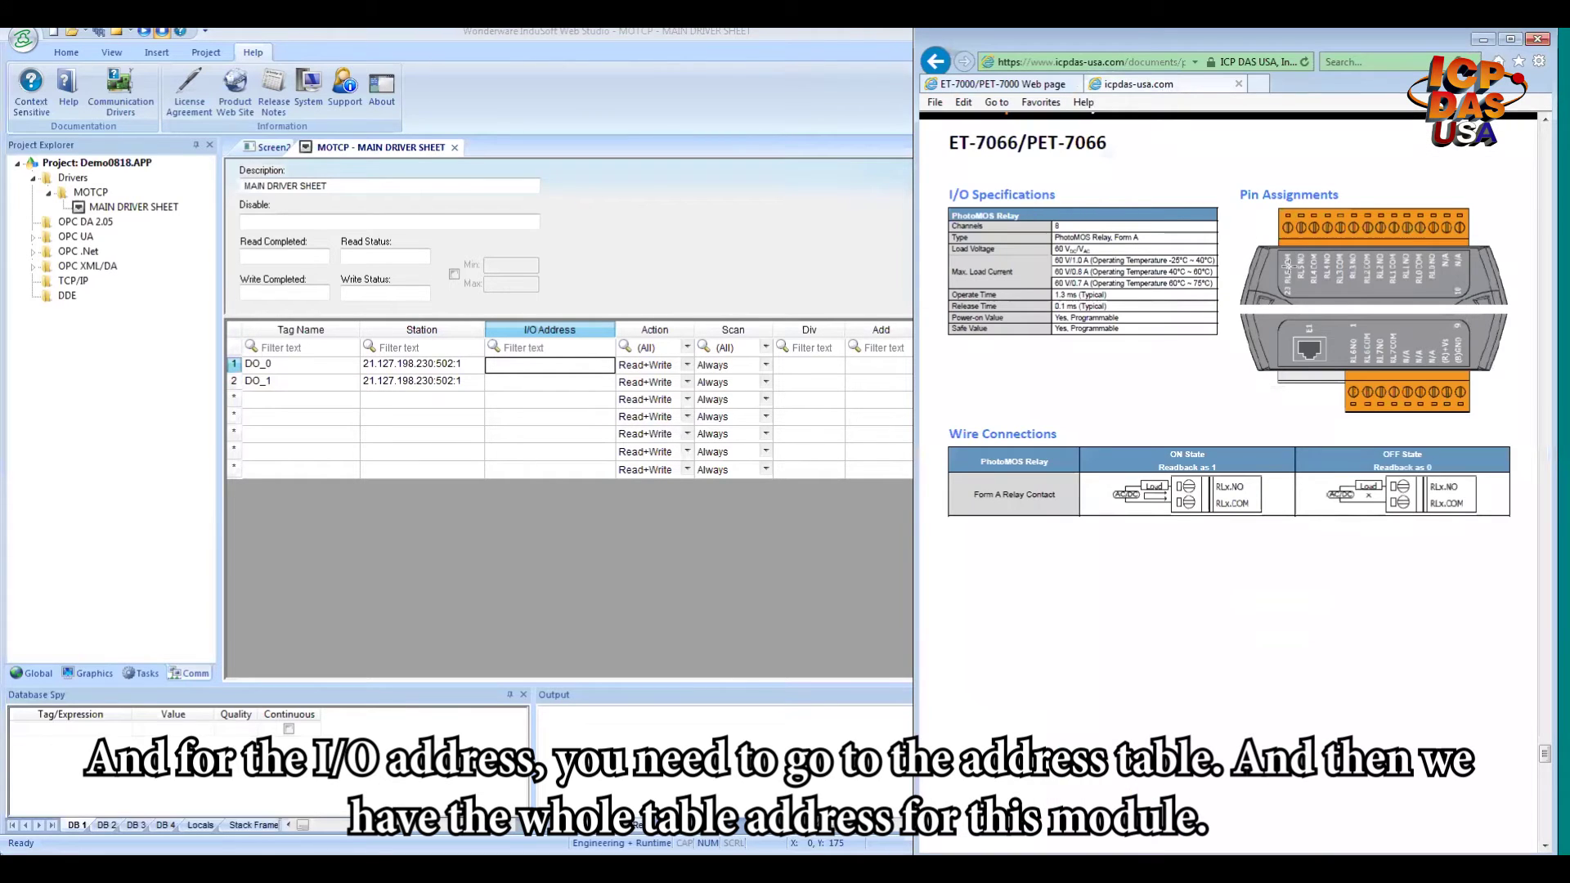
pyautogui.scroll(-6, 1362, 454)
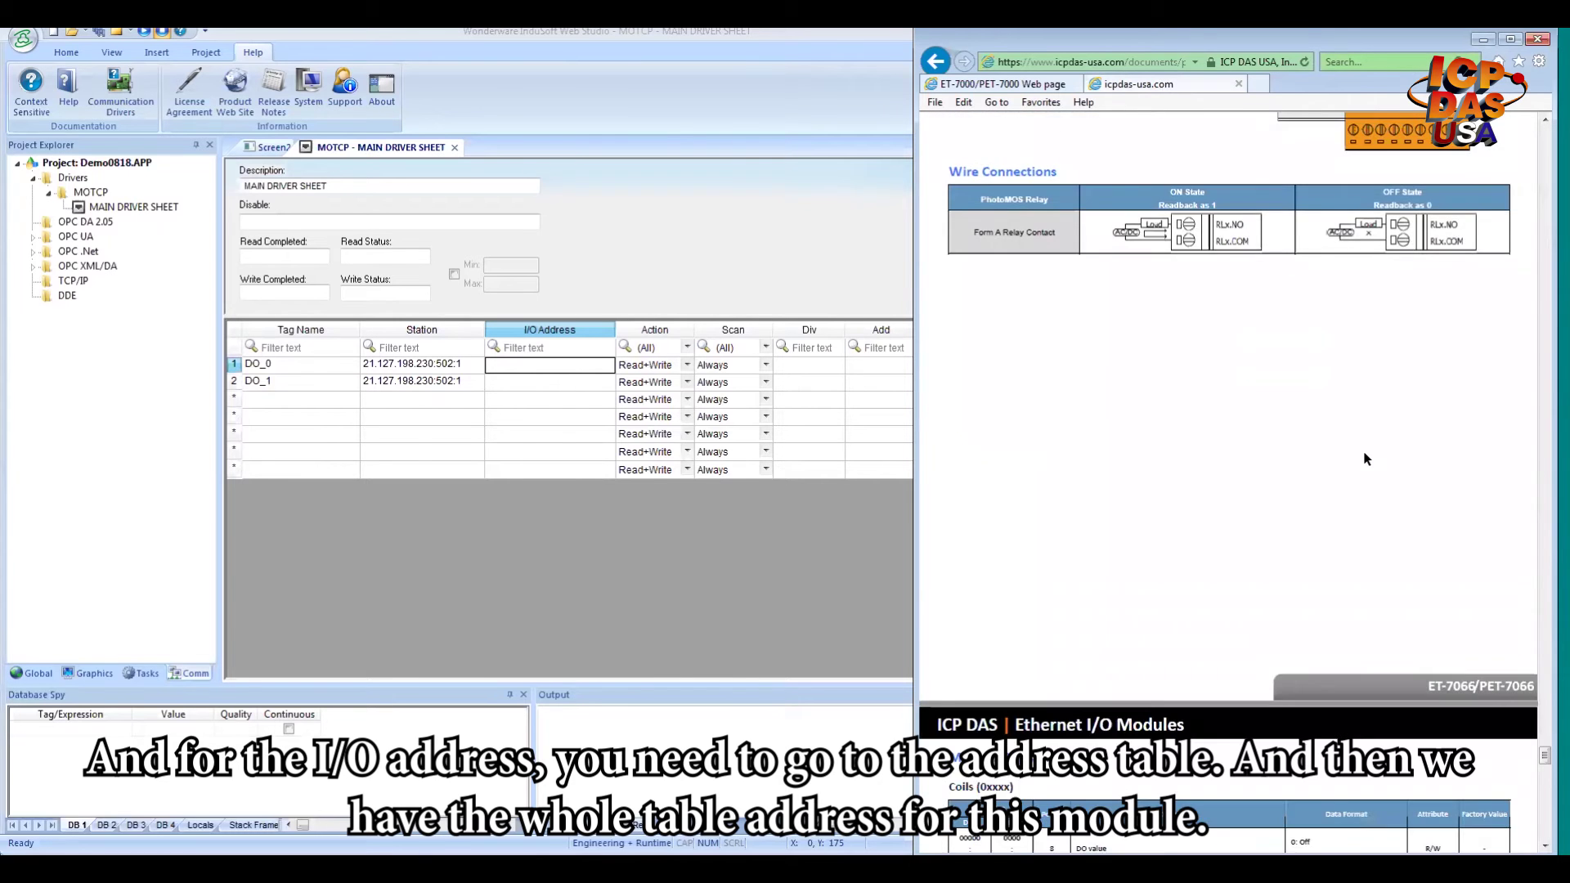
pyautogui.scroll(-8, 1361, 454)
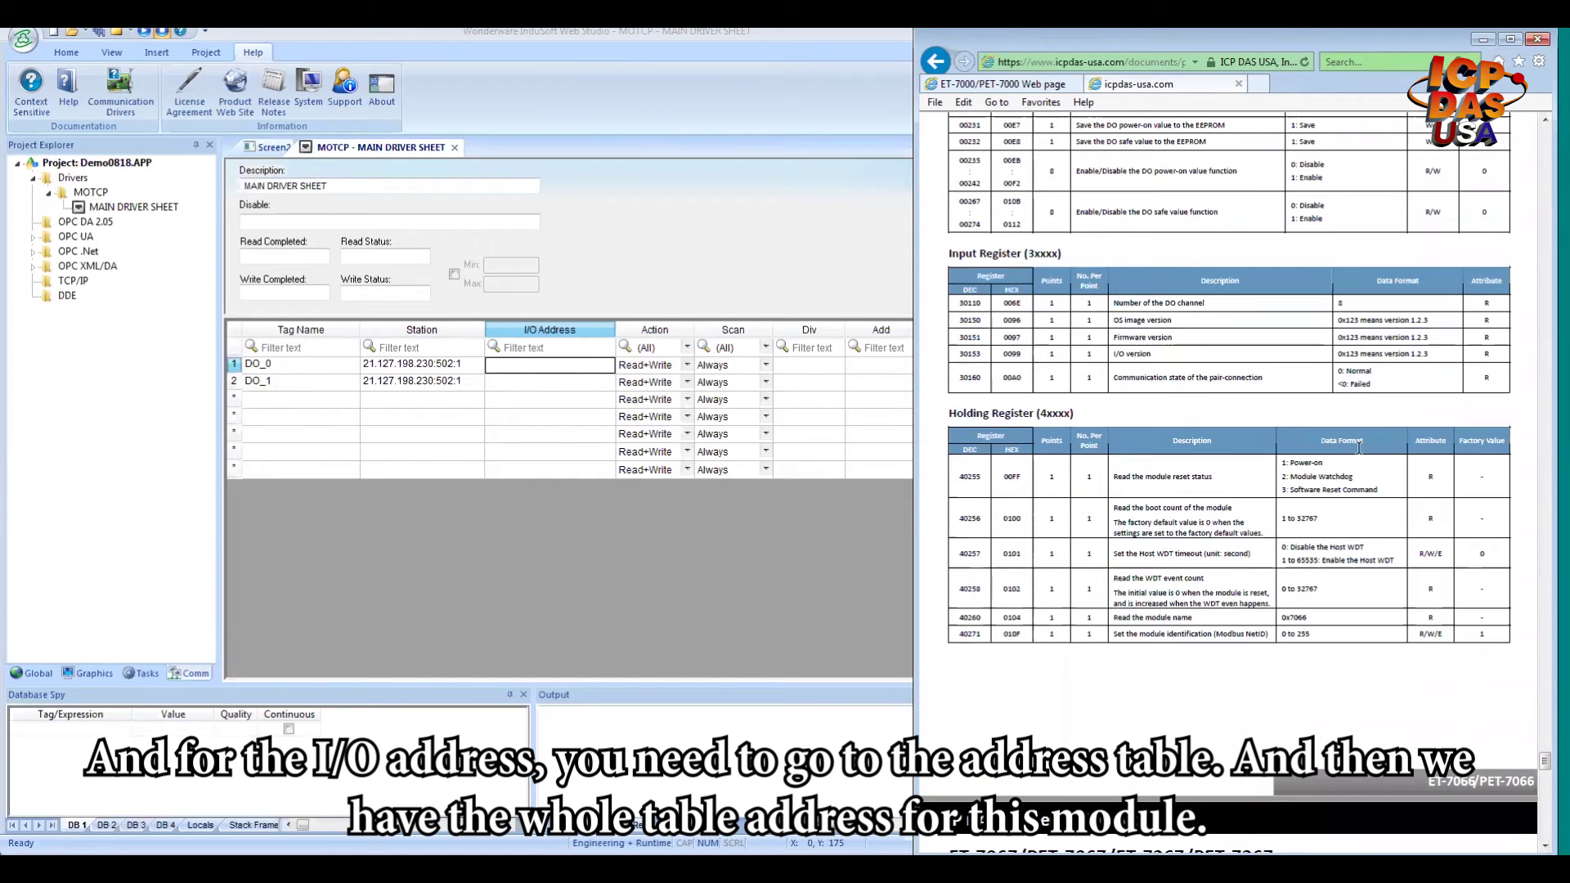
pyautogui.scroll(5, 1362, 455)
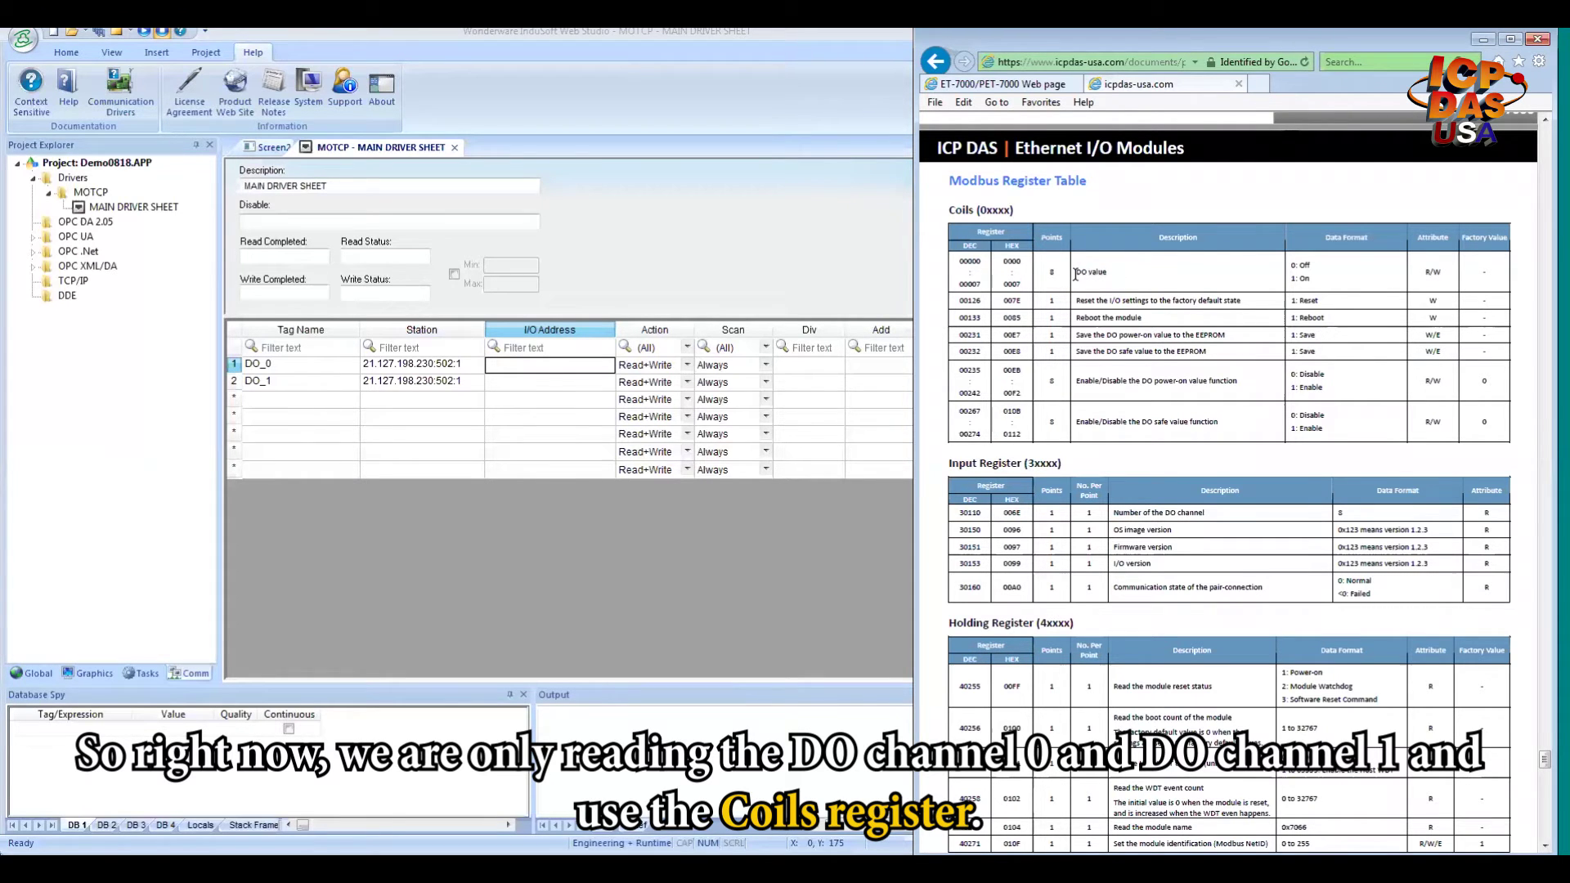
pyautogui.moveTo(949, 209); pyautogui.dragTo(1024, 205)
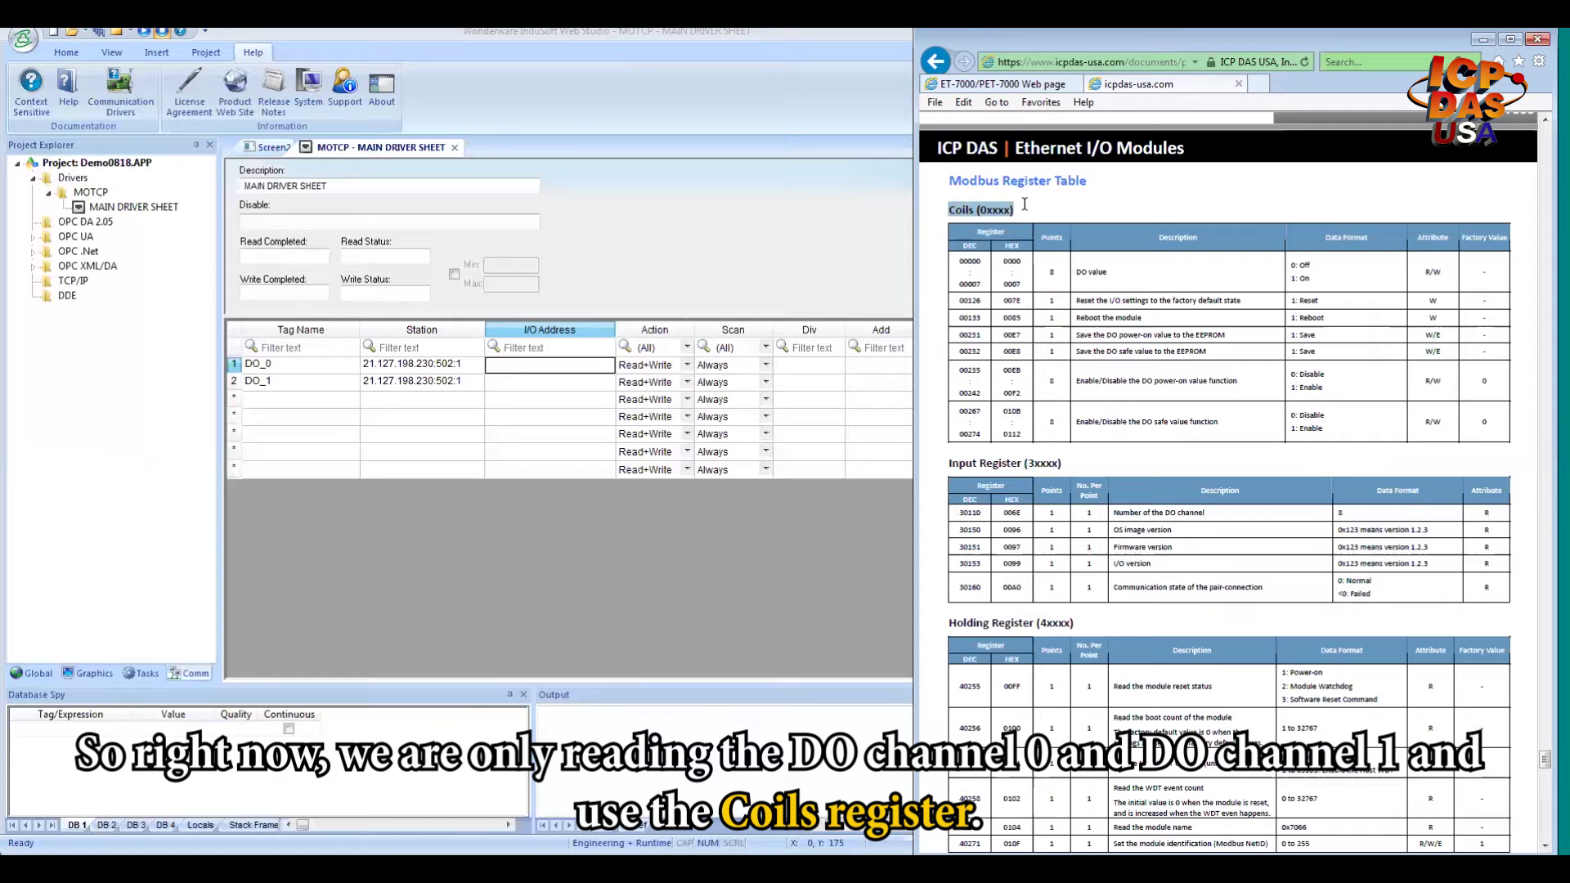
# - Set the I/O Address of DO_0 to 0X:1 and DO_1 to 0X:2
pyautogui.click(531, 367)
pyautogui.write('0')
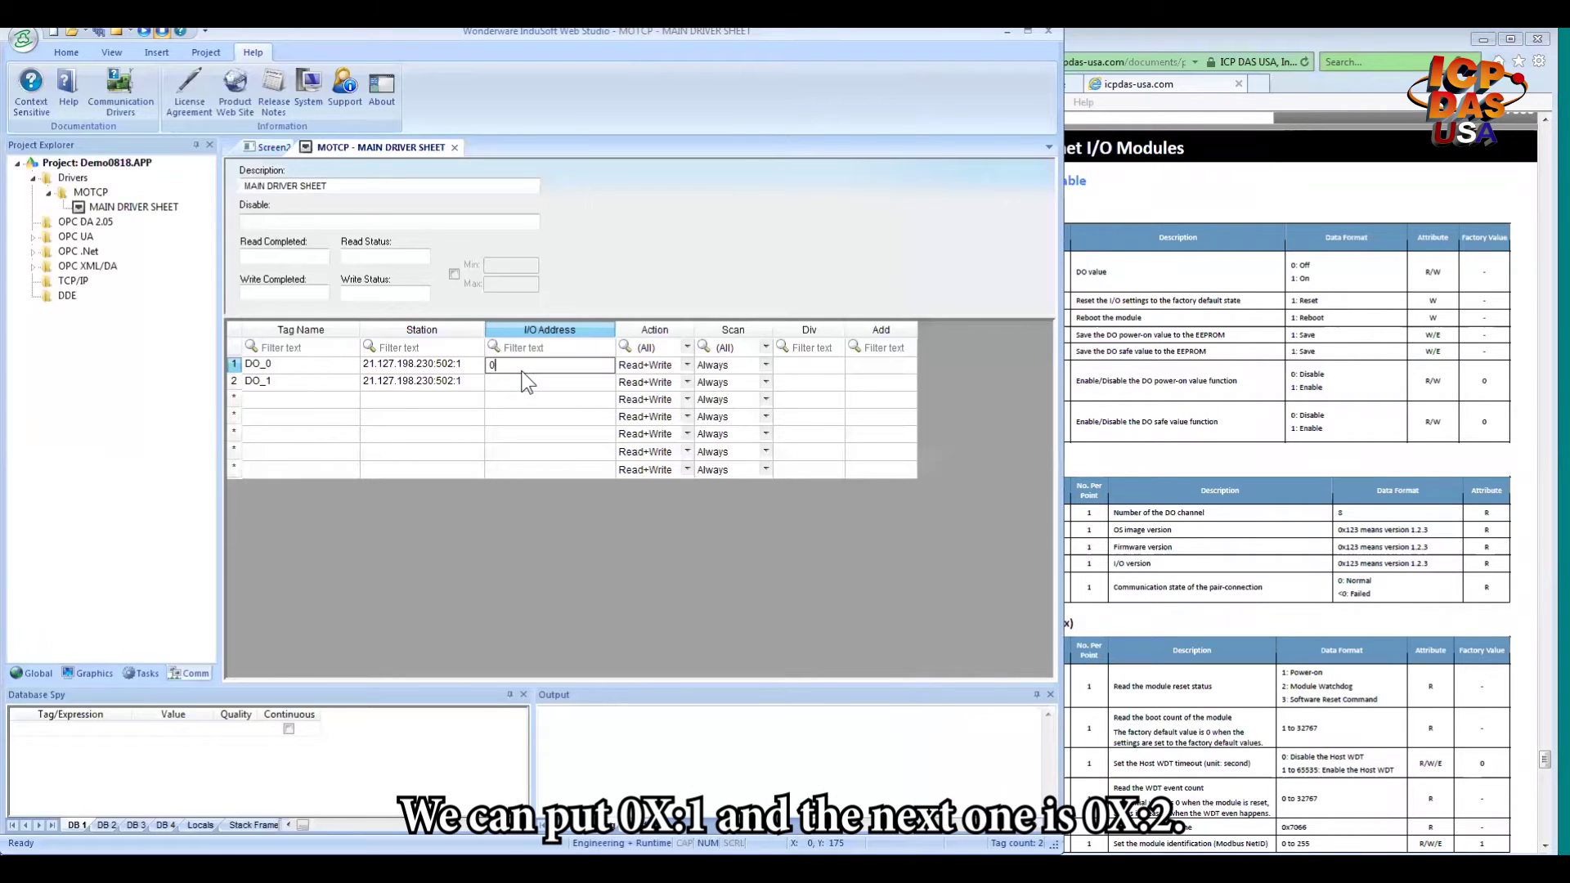
pyautogui.write('X:1')
pyautogui.press('Return')
pyautogui.click(526, 382)
pyautogui.write('0')
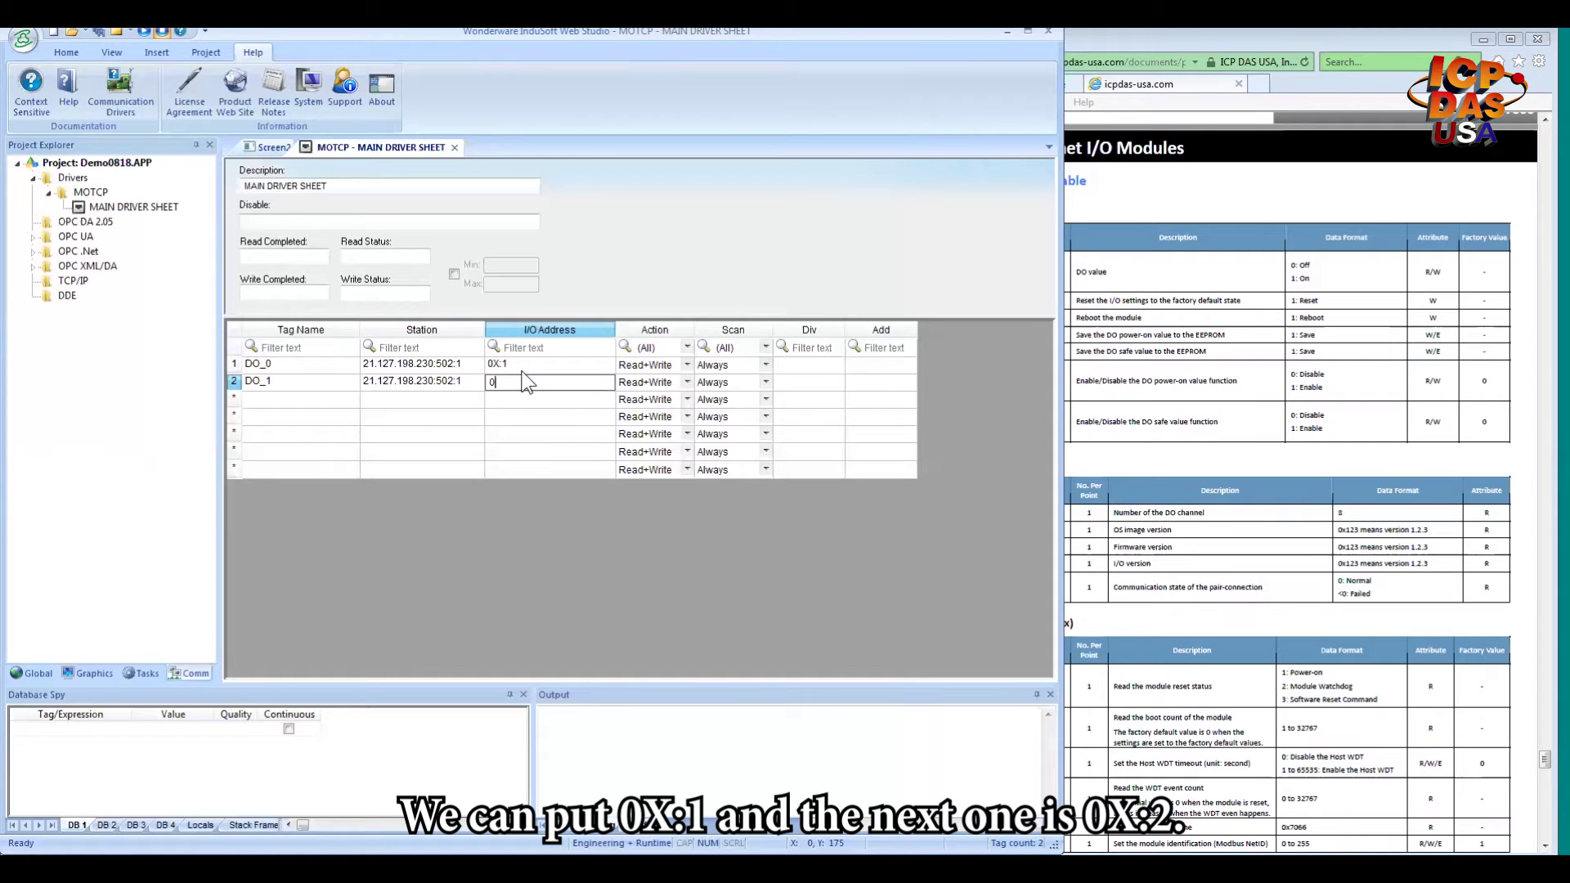
pyautogui.write('X:2')
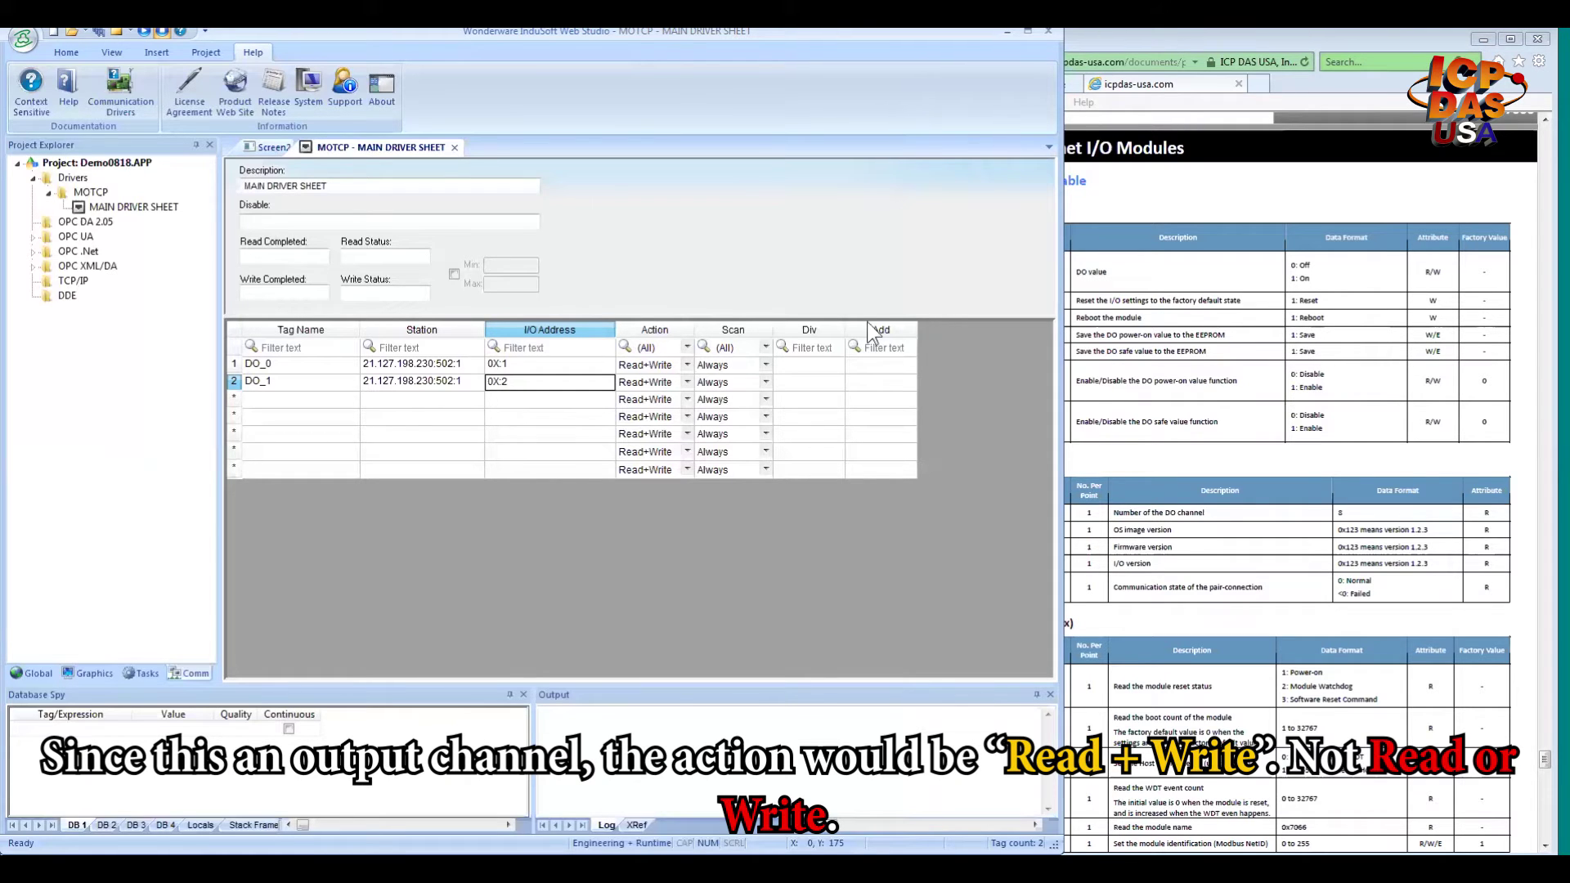
# - Keep DO_0's action as Read+Write and save the MOTCP main driver sheet
pyautogui.click(687, 365)
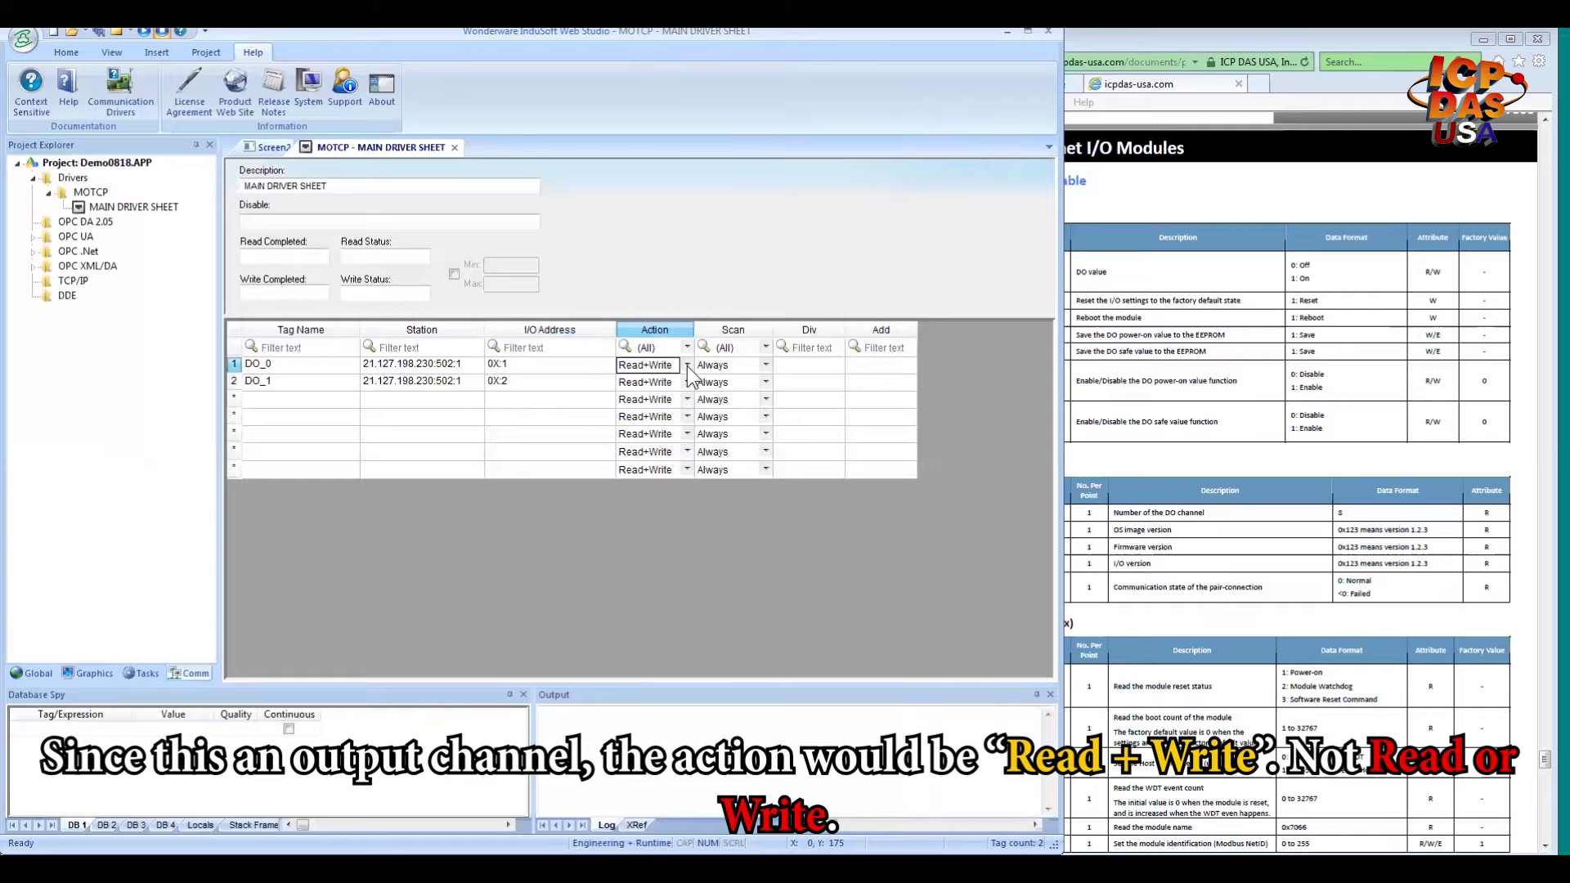
pyautogui.click(688, 362)
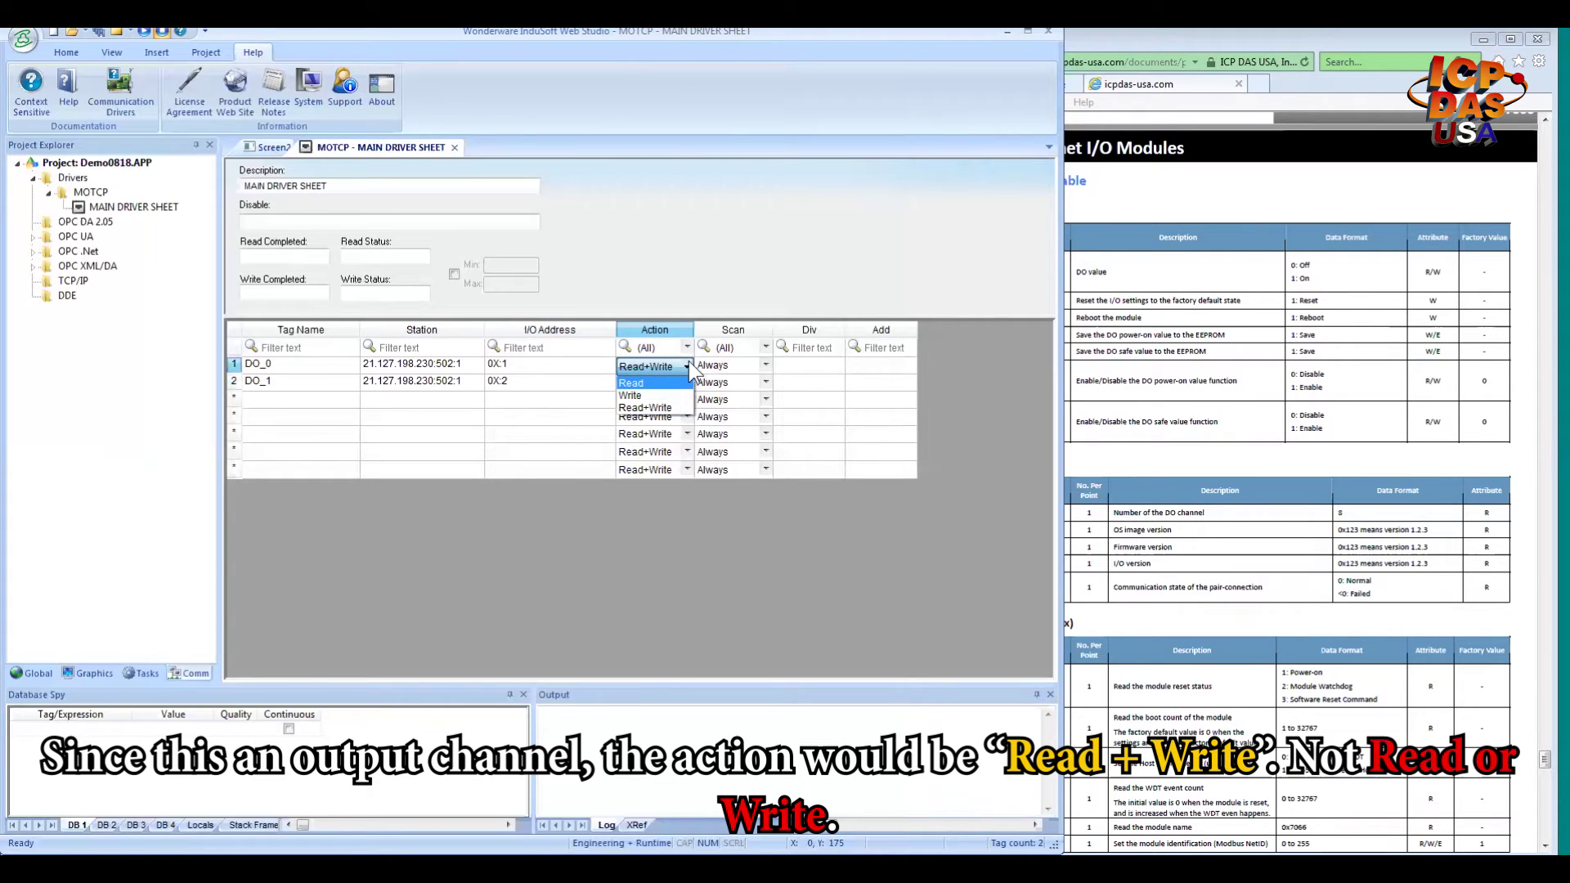
pyautogui.click(686, 369)
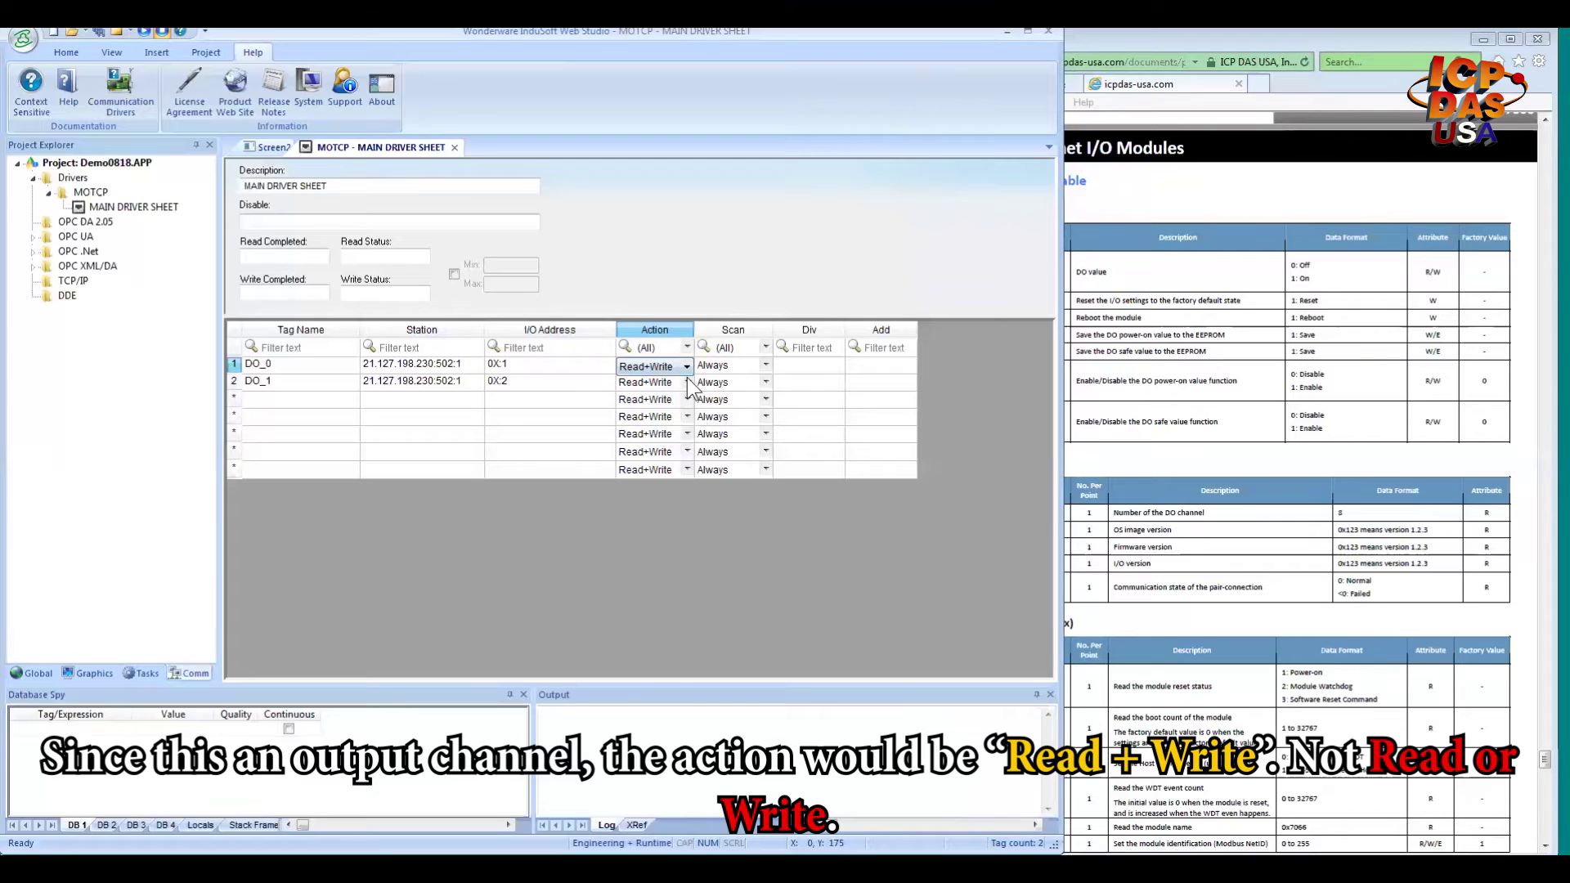
pyautogui.click(801, 371)
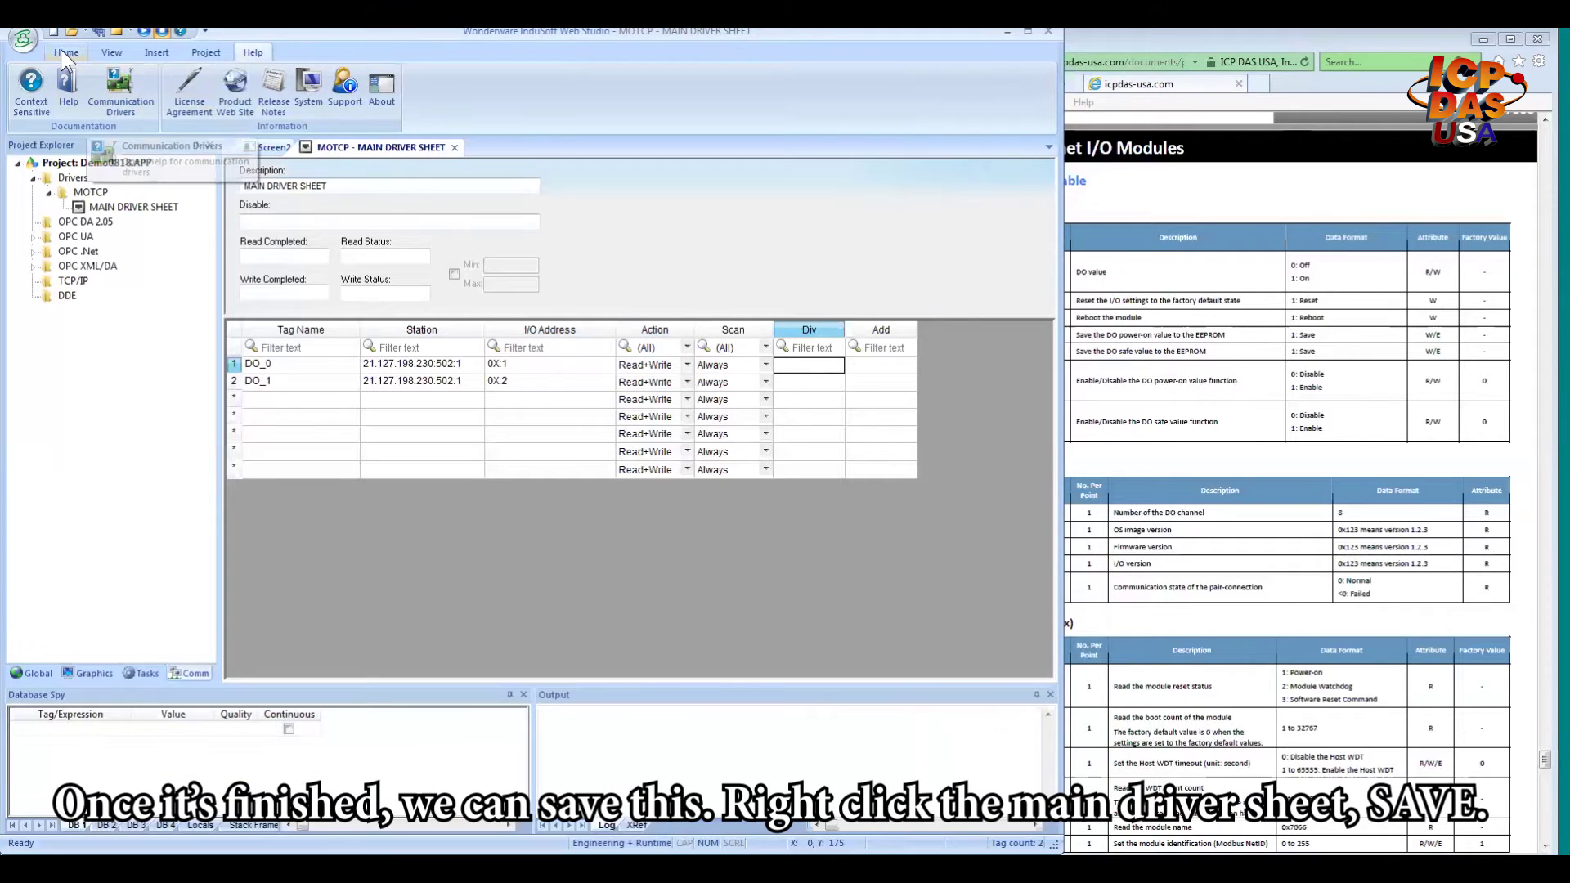
pyautogui.rightClick(389, 150)
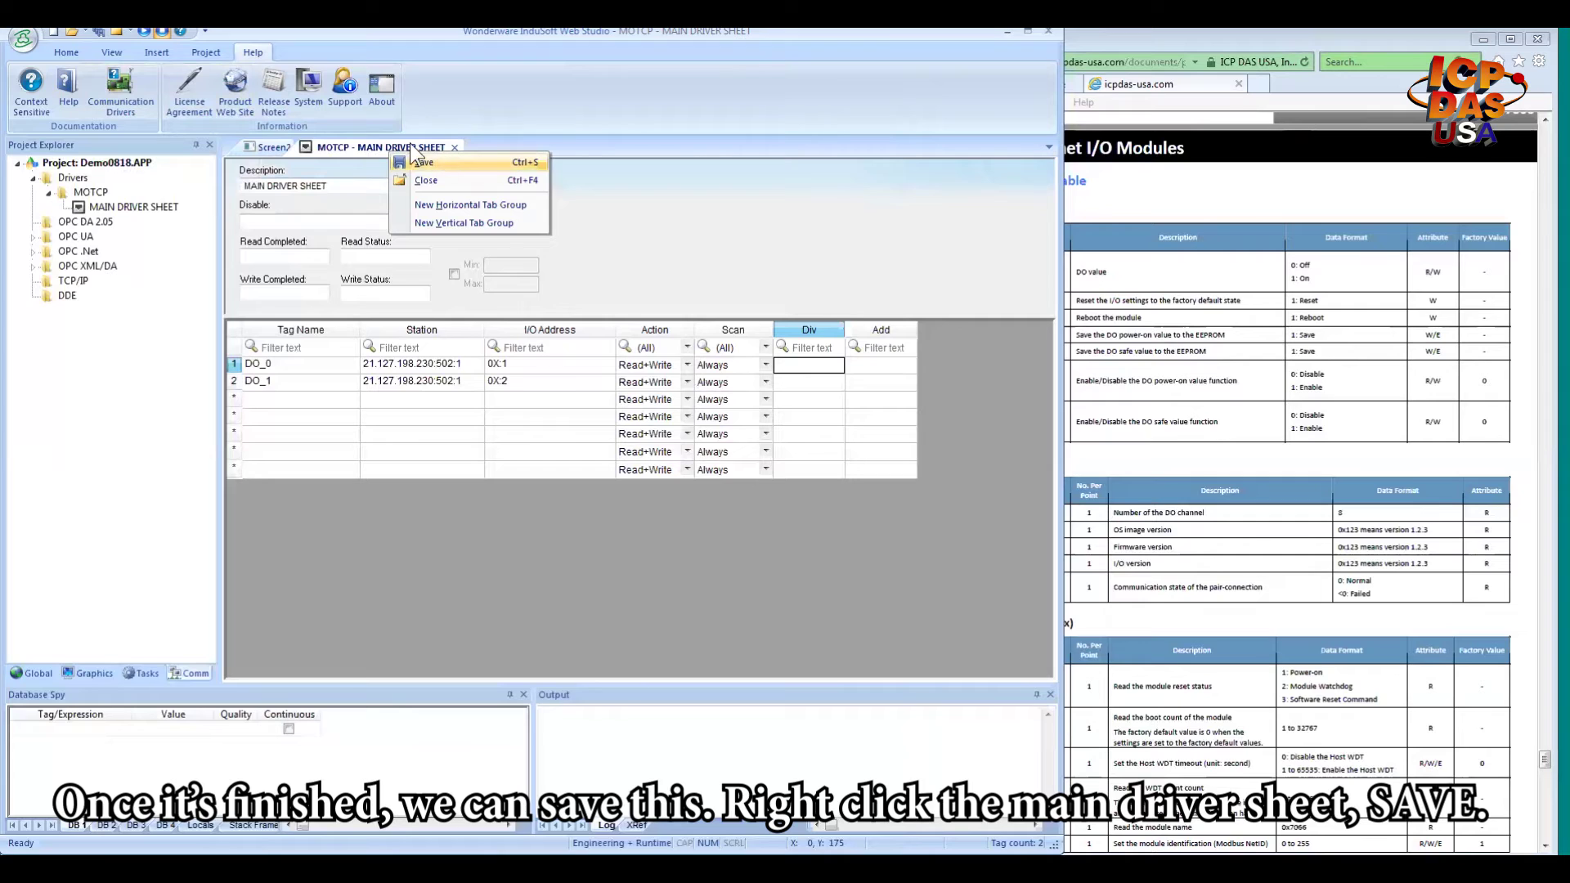
pyautogui.click(439, 160)
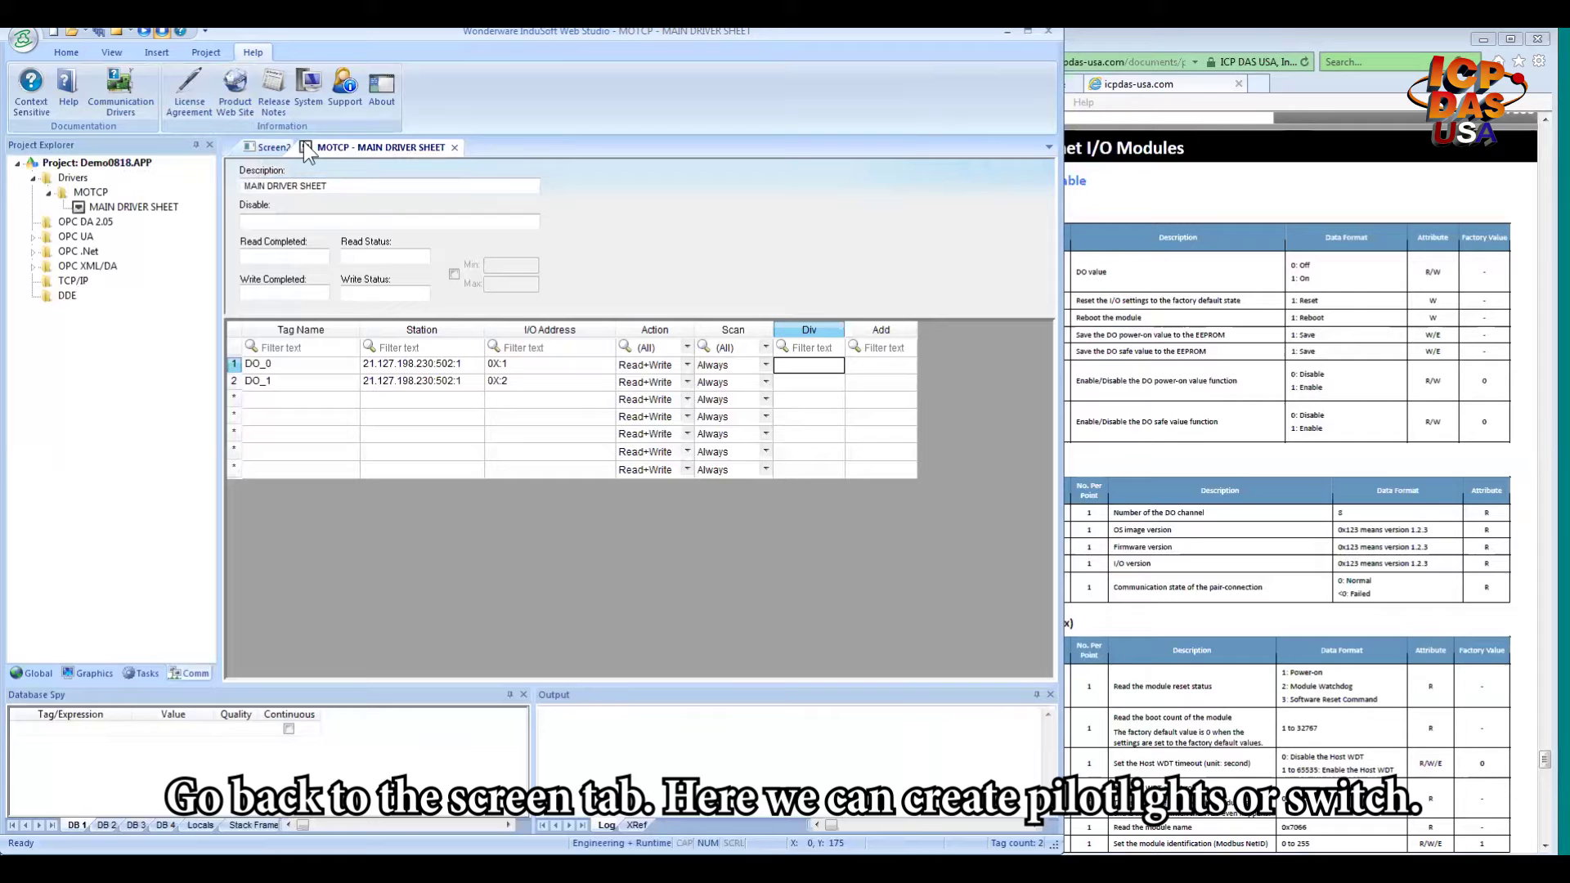
# - Add a text label reading 'DO 1 value: ###' to Screen2
pyautogui.click(254, 147)
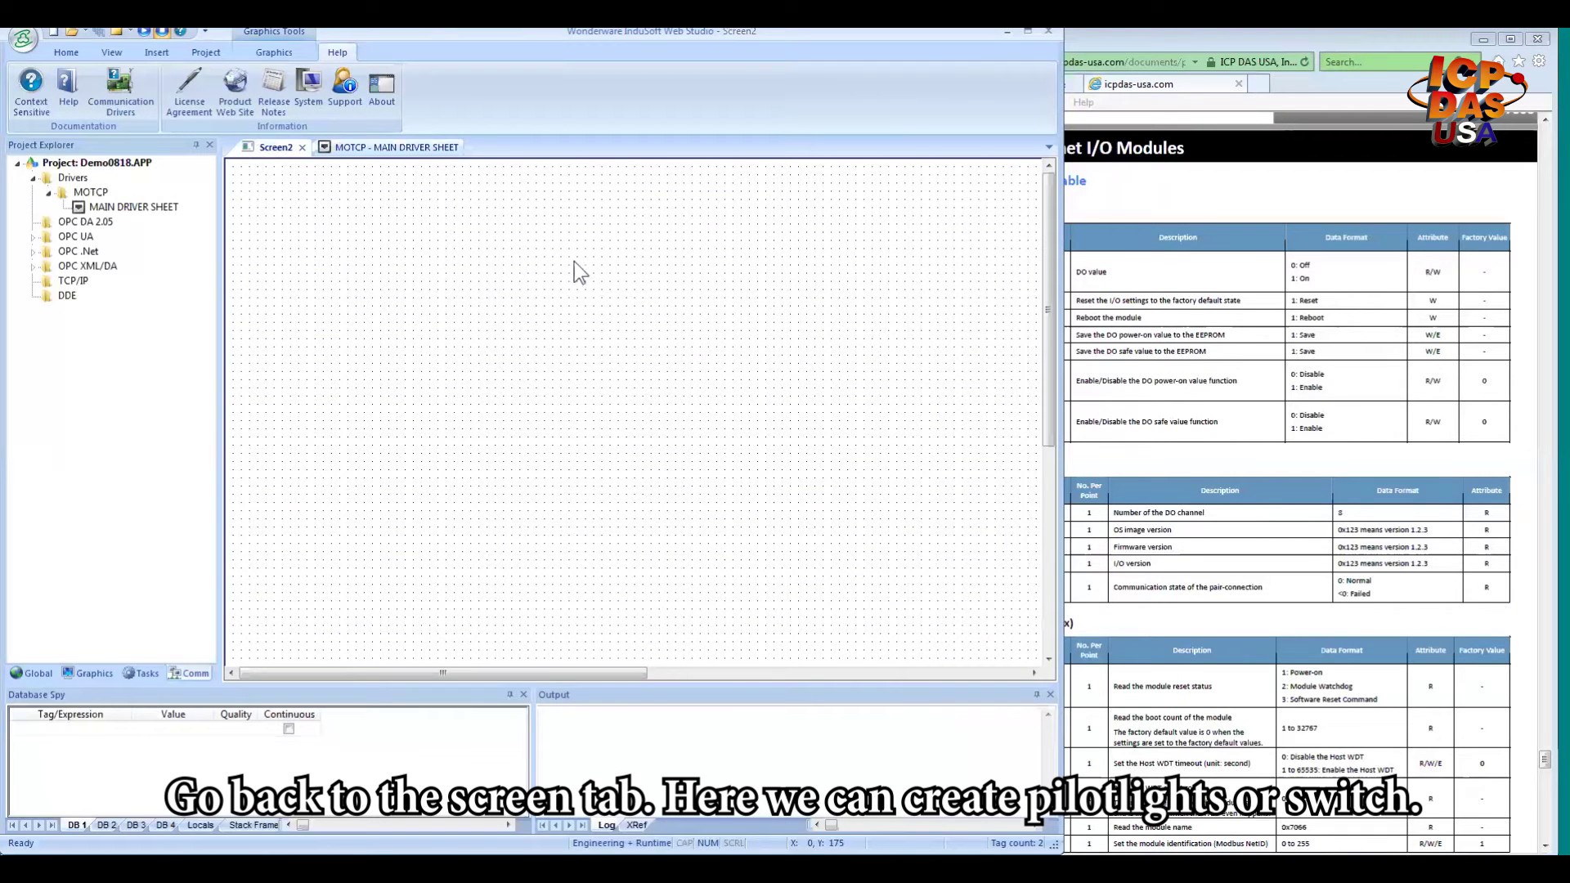
pyautogui.click(669, 321)
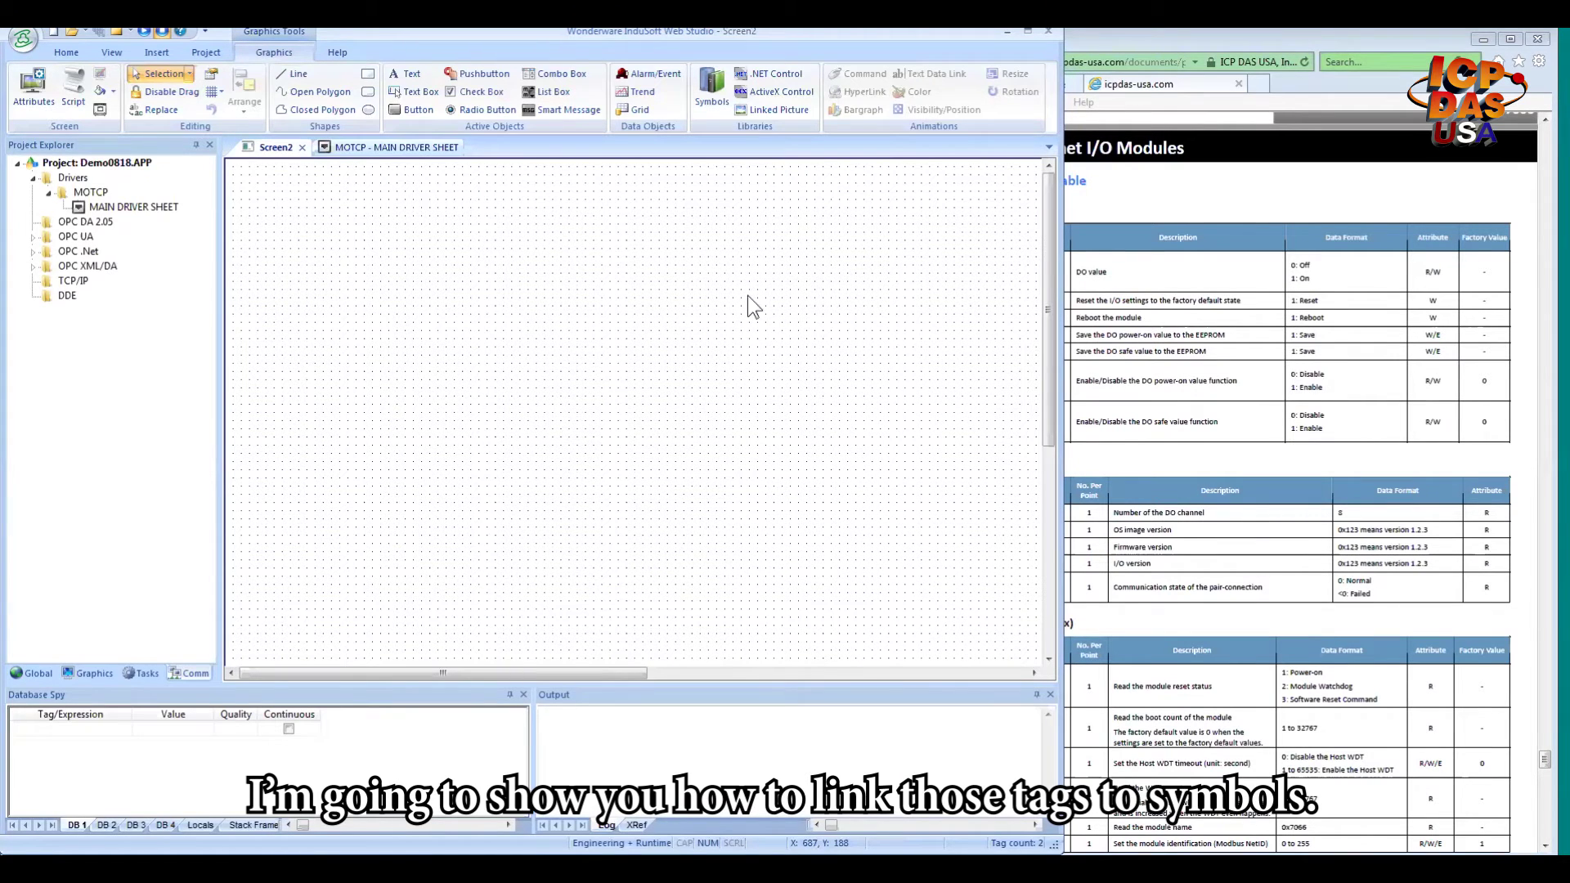
pyautogui.click(411, 75)
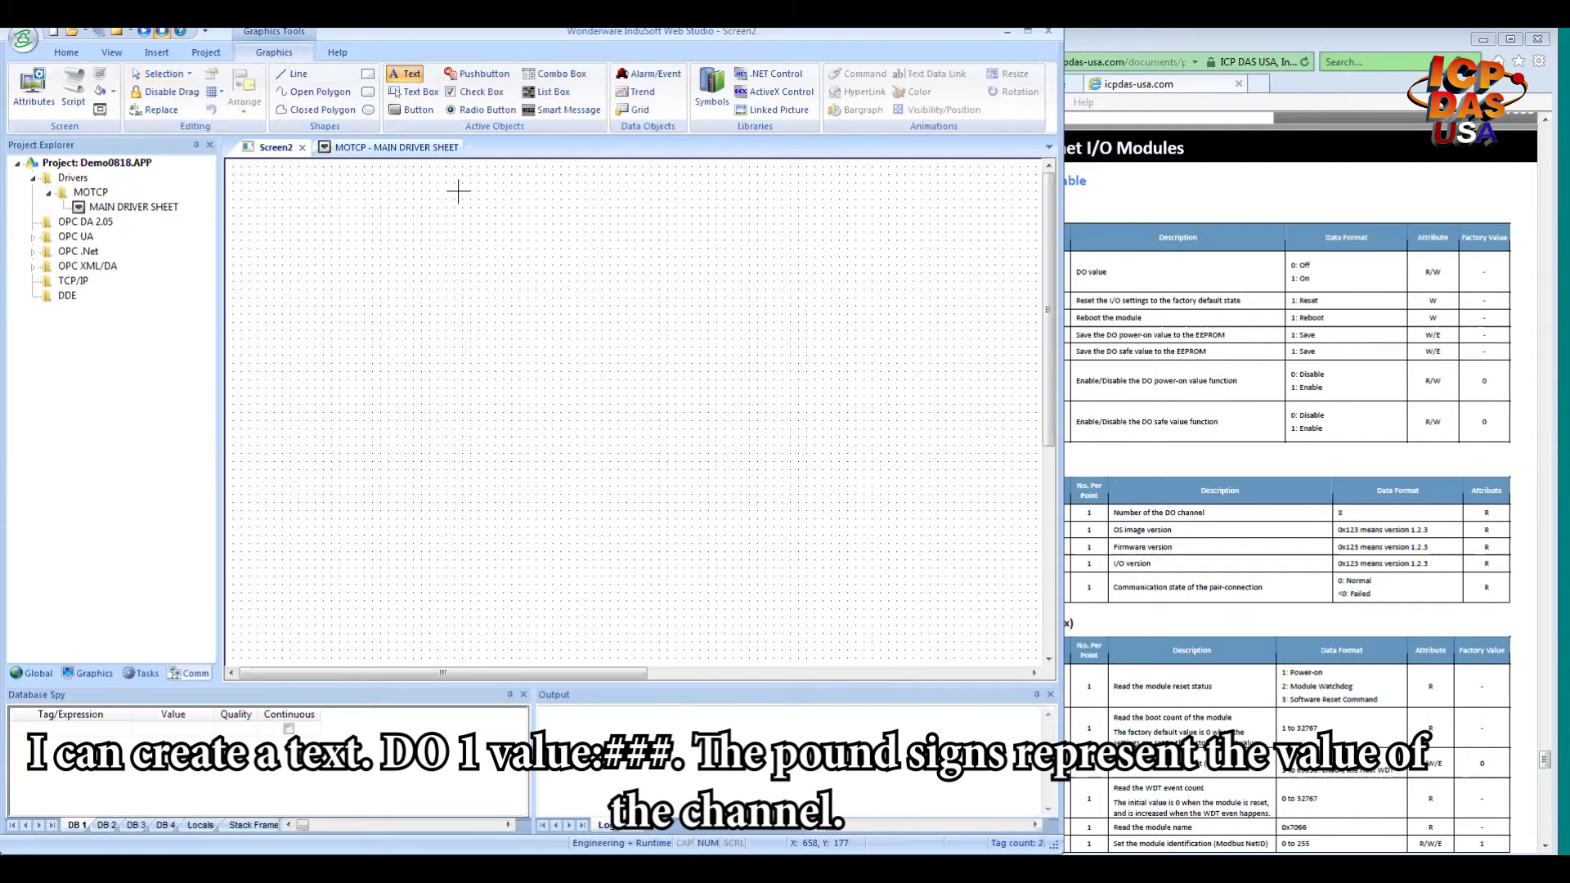
pyautogui.write('DO')
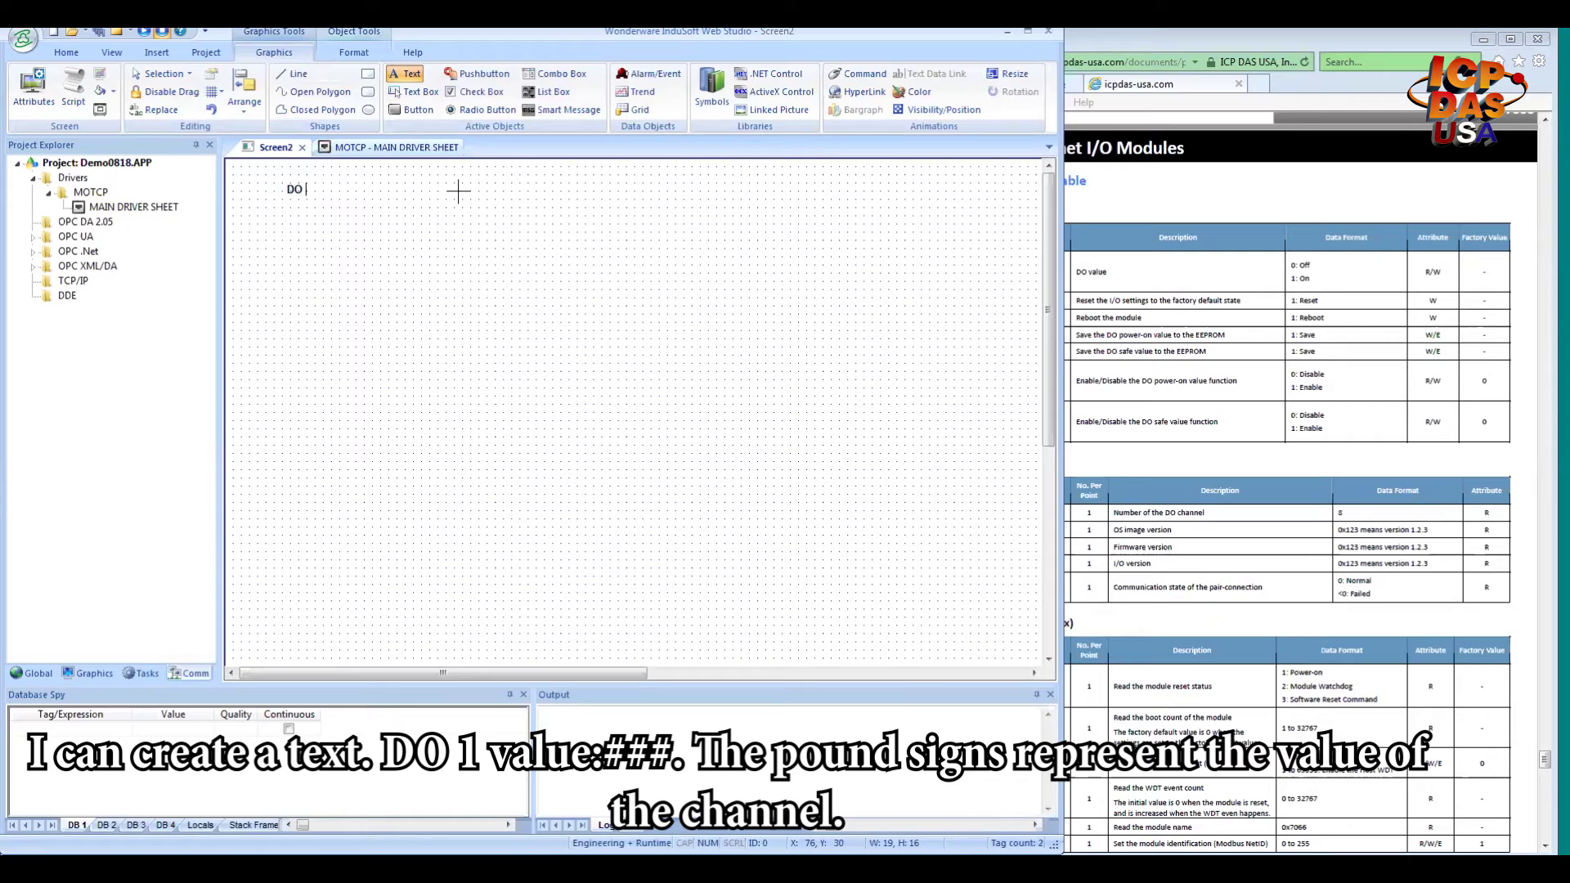
pyautogui.write(' 1 value: ###')
# - Move the label slightly left and enlarge it to 341x81
pyautogui.press('Escape')
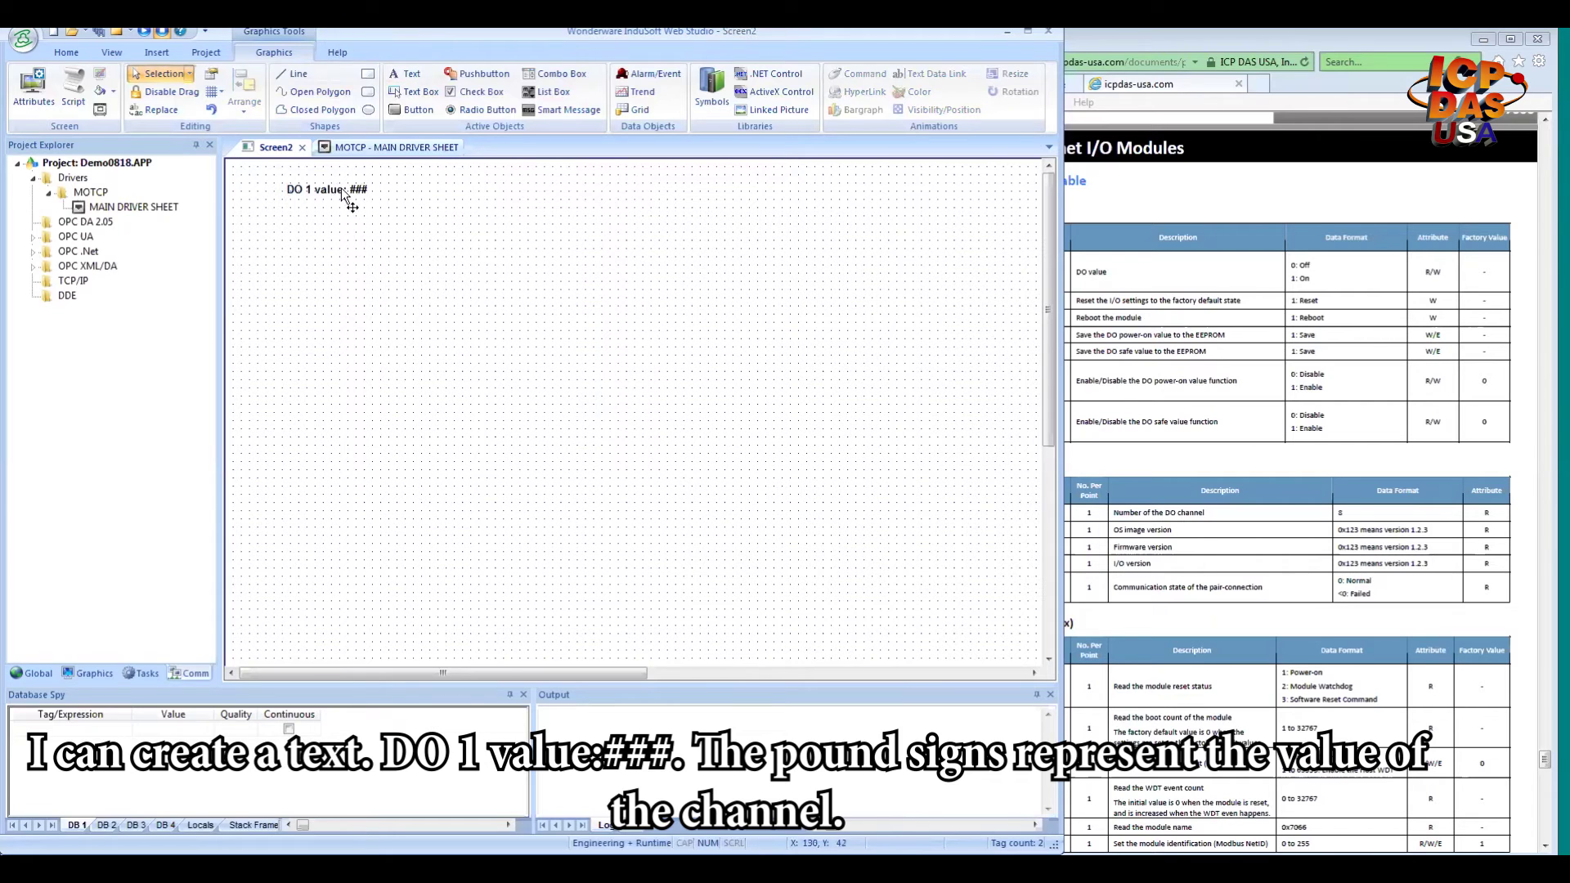
pyautogui.moveTo(341, 189); pyautogui.dragTo(458, 226)
pyautogui.moveTo(547, 255); pyautogui.dragTo(547, 255)
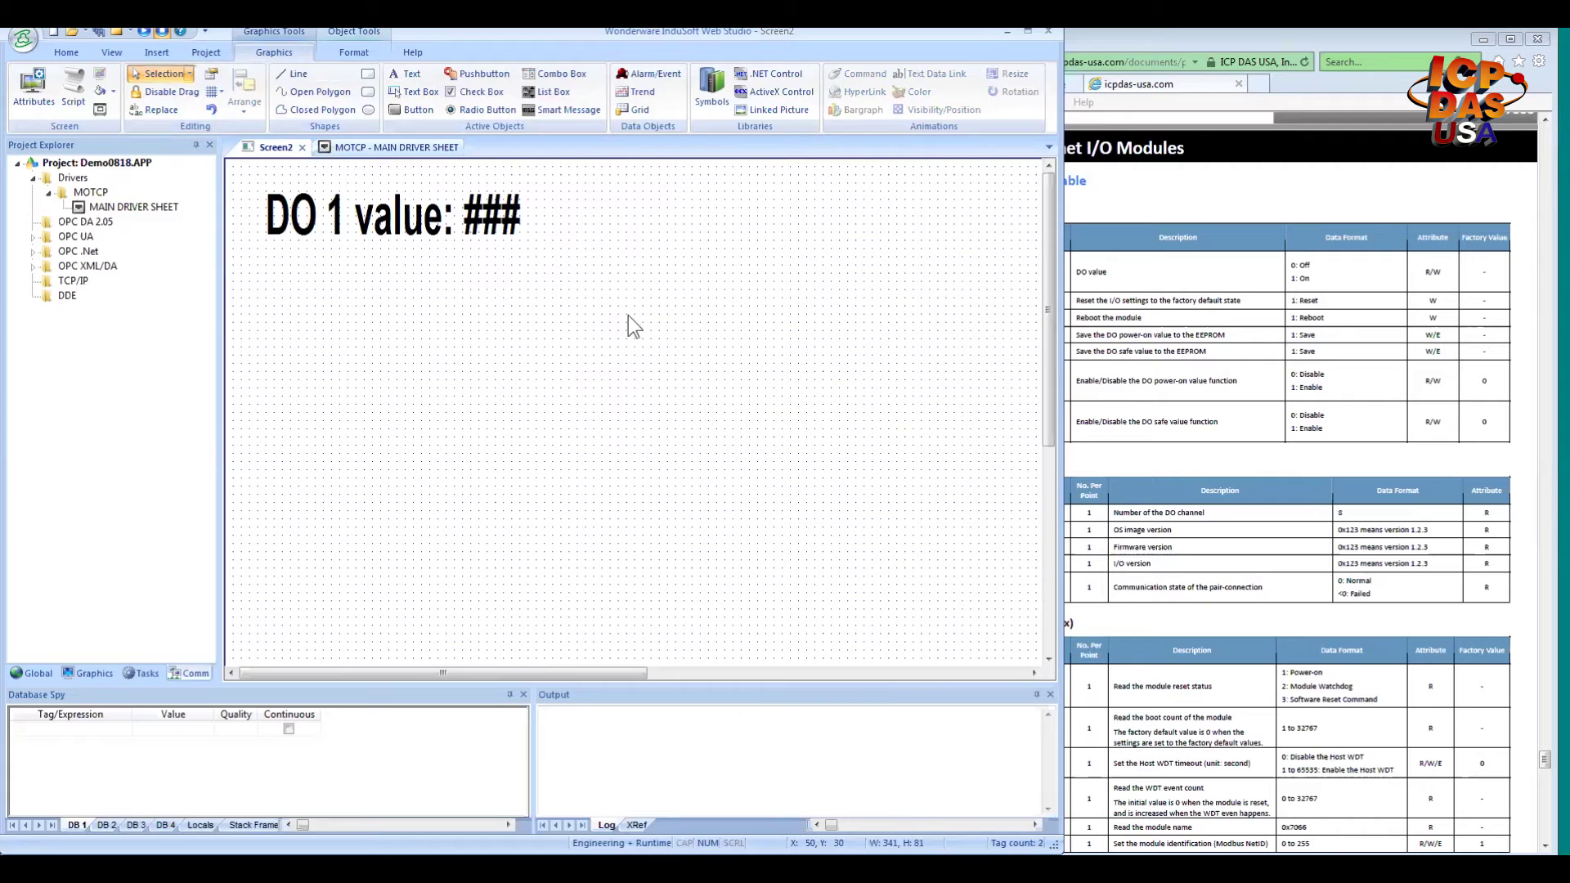
# - Choose the SW_GreenOff_Green switch from System Symbols > Switches for Screen2
pyautogui.click(497, 260)
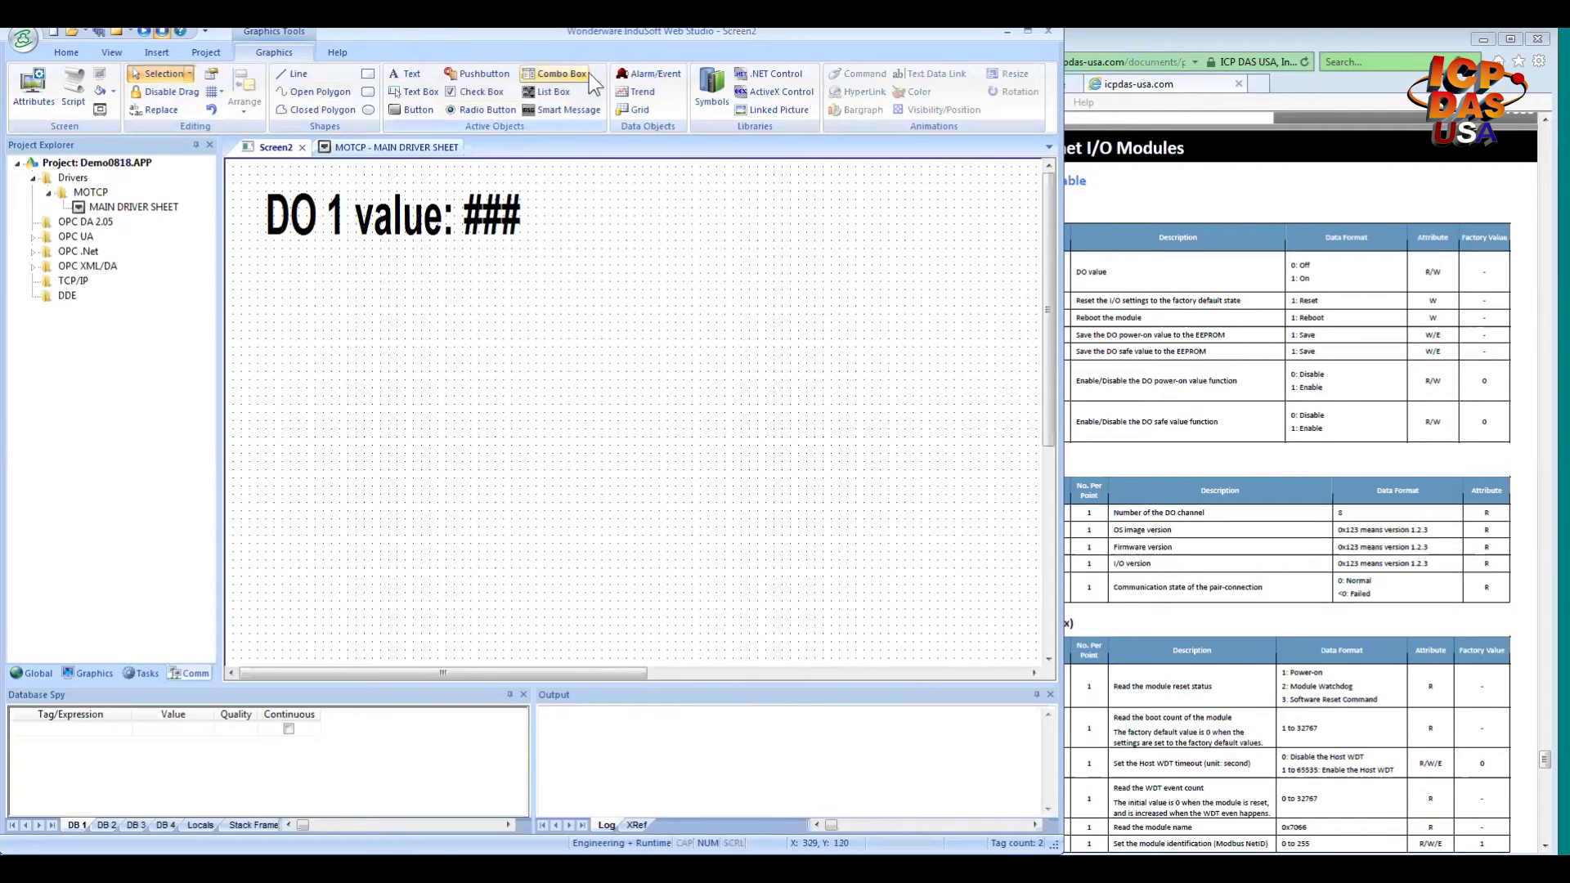
pyautogui.click(723, 78)
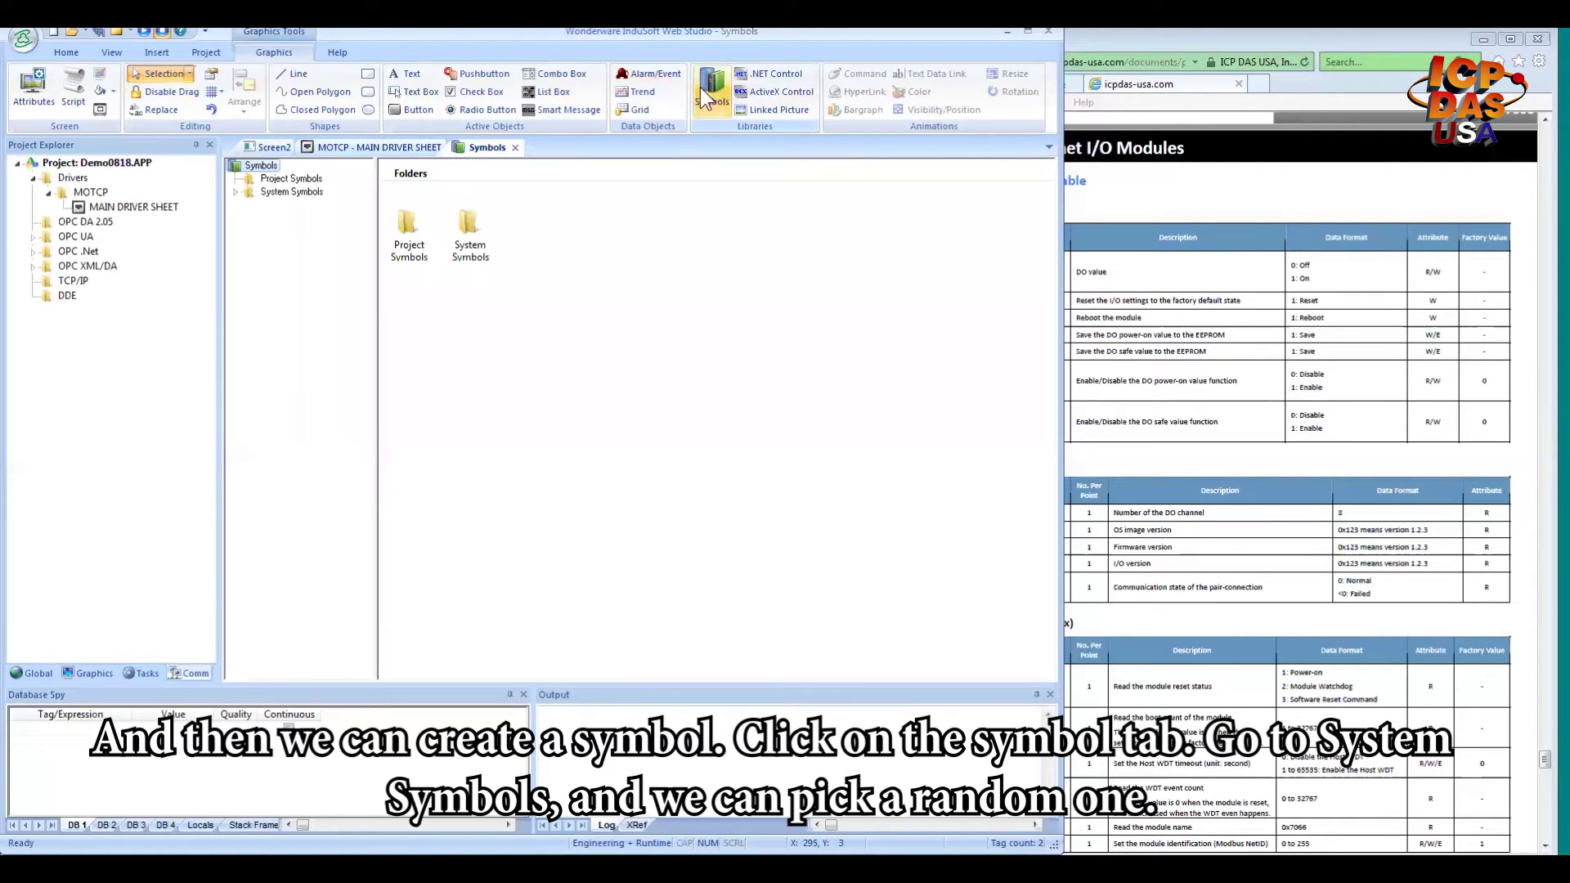
pyautogui.click(288, 190)
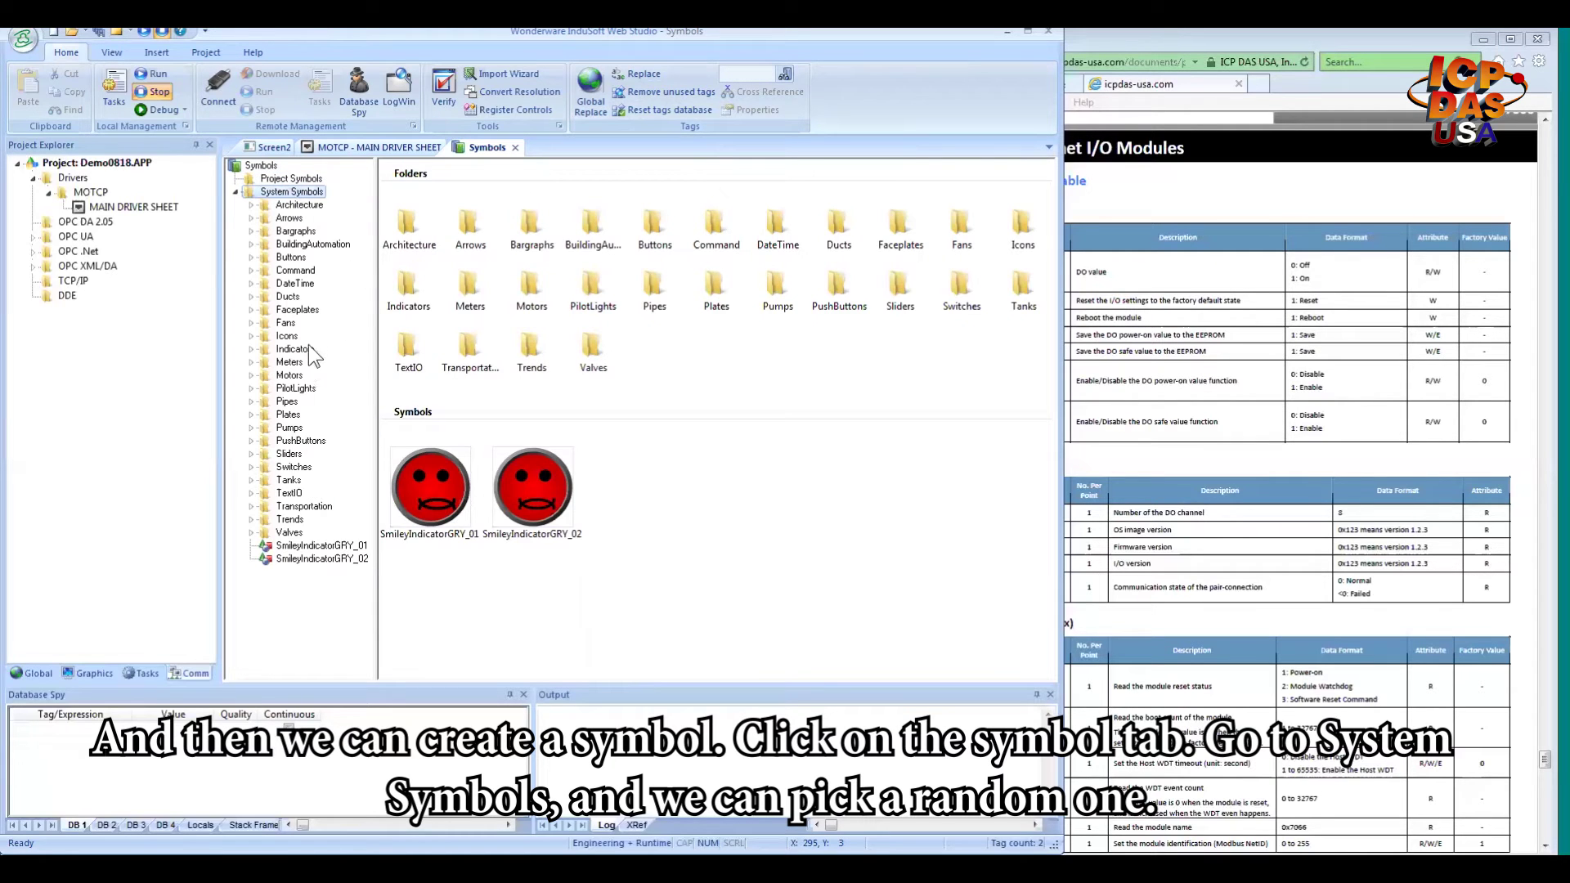
pyautogui.click(290, 374)
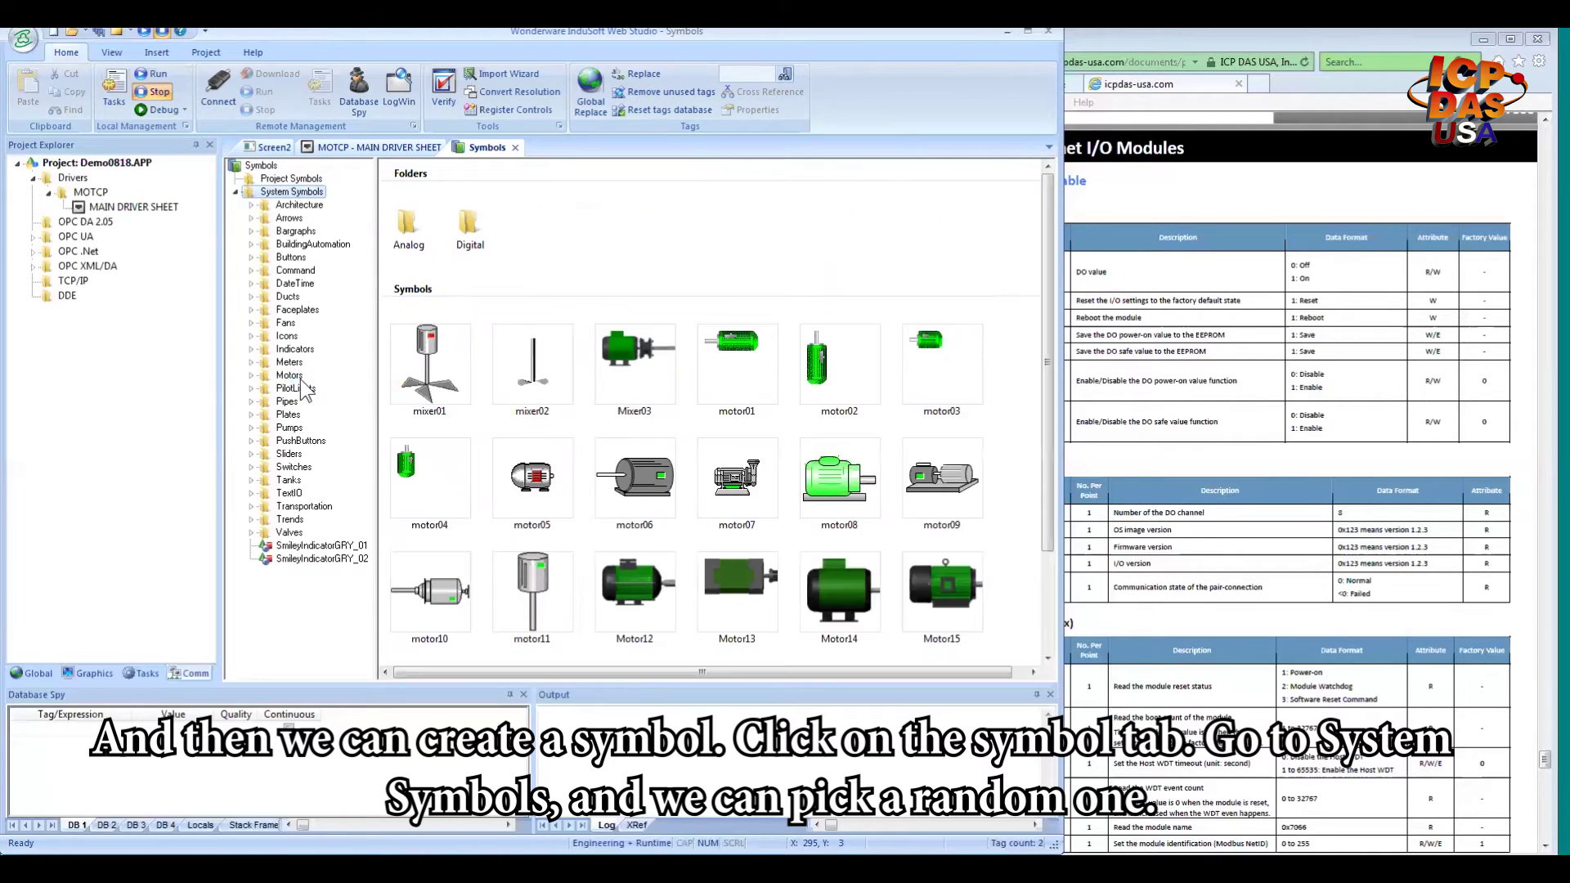
pyautogui.click(295, 388)
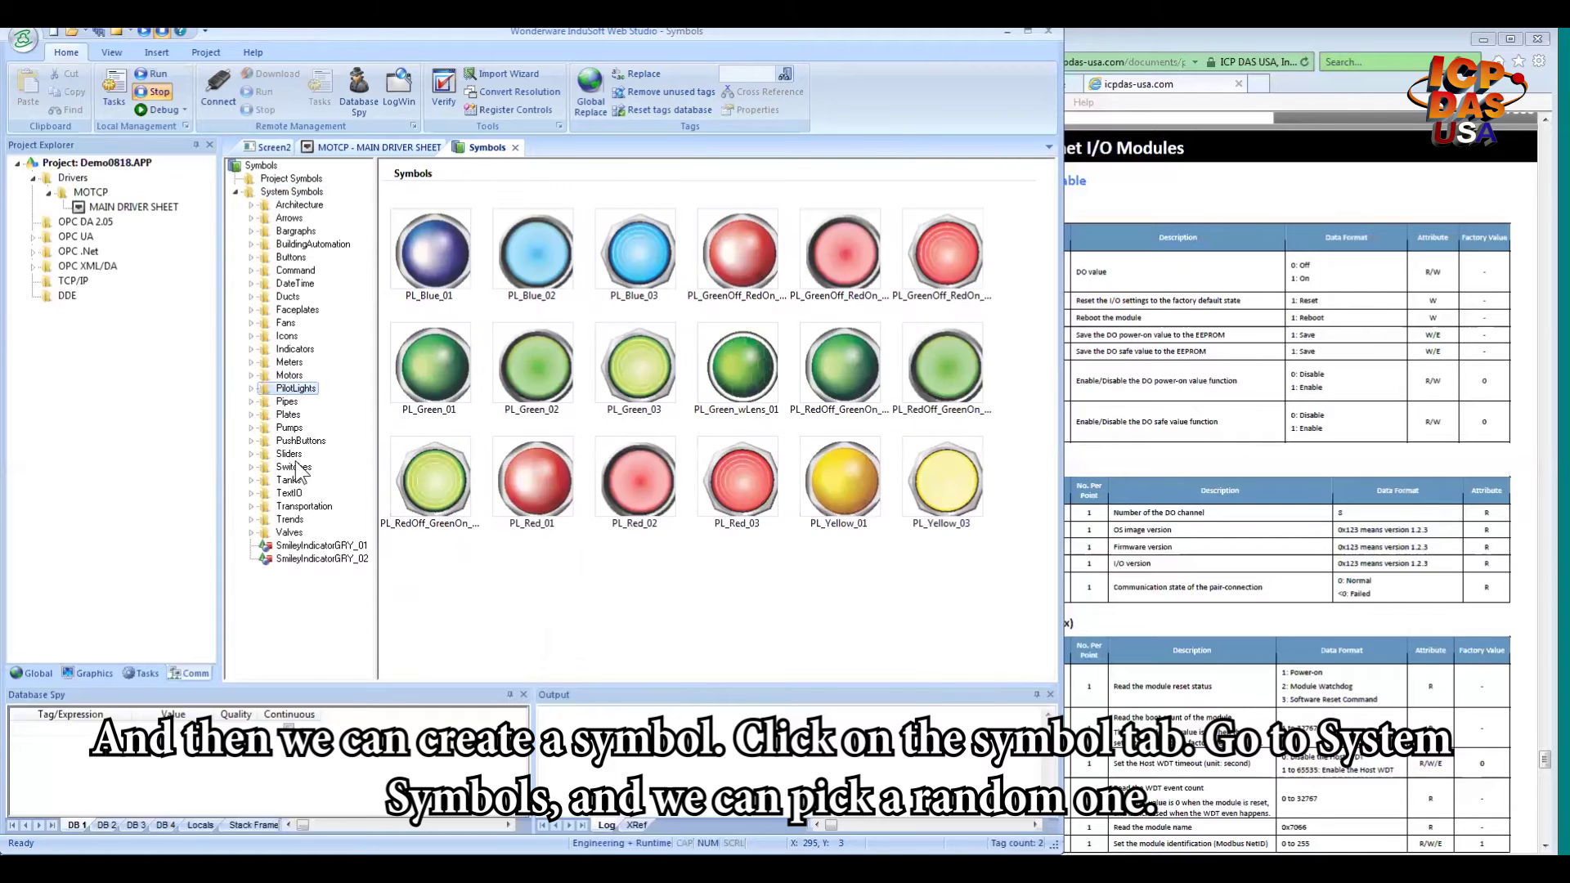
pyautogui.click(307, 464)
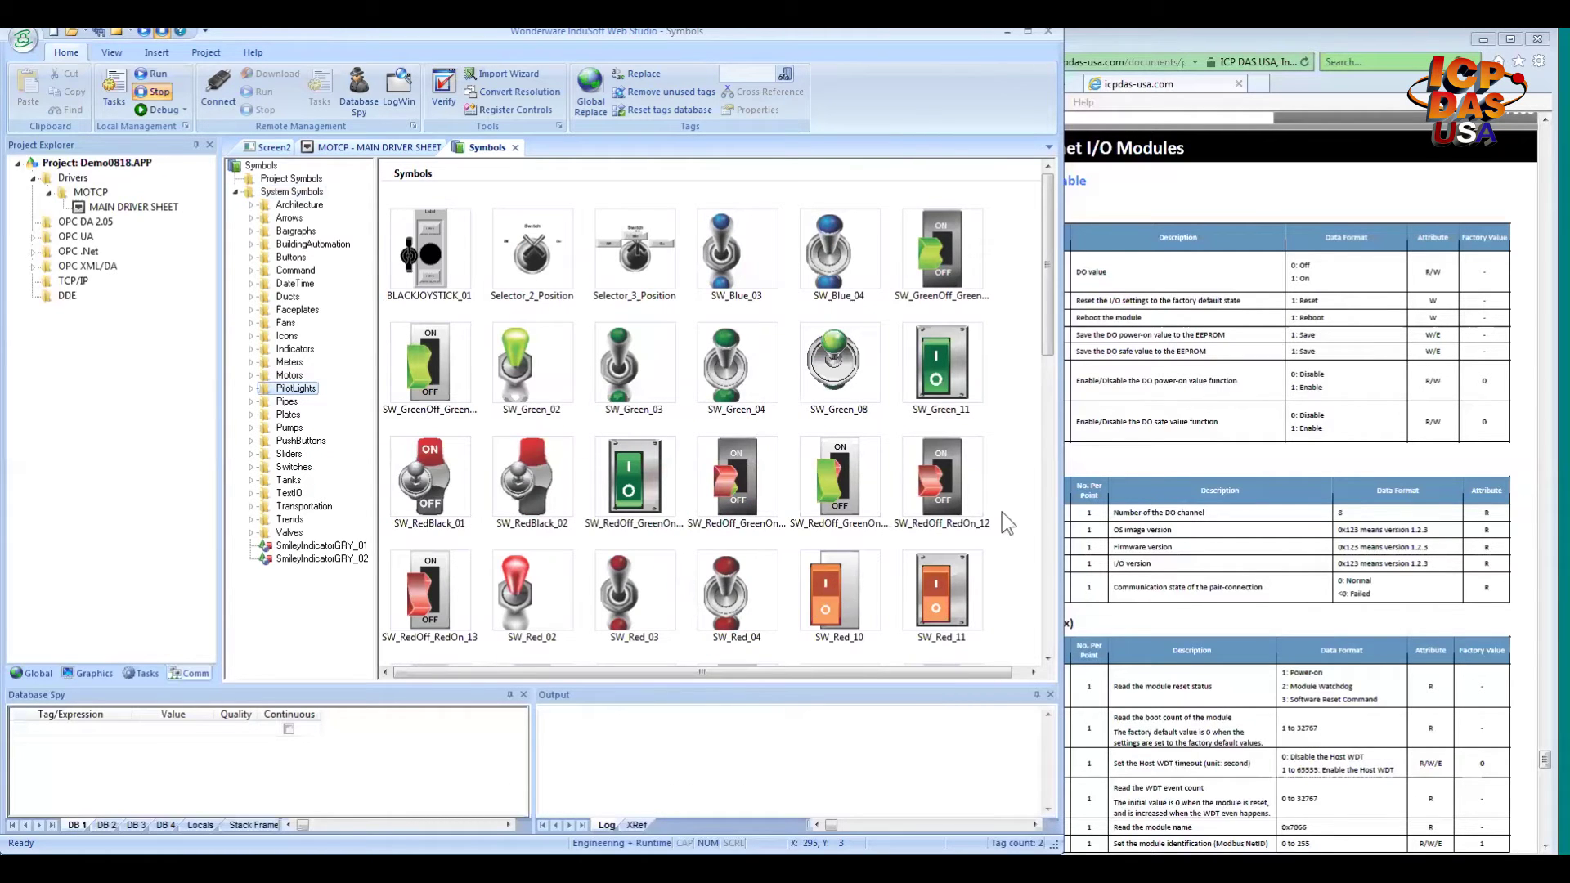
pyautogui.click(444, 364)
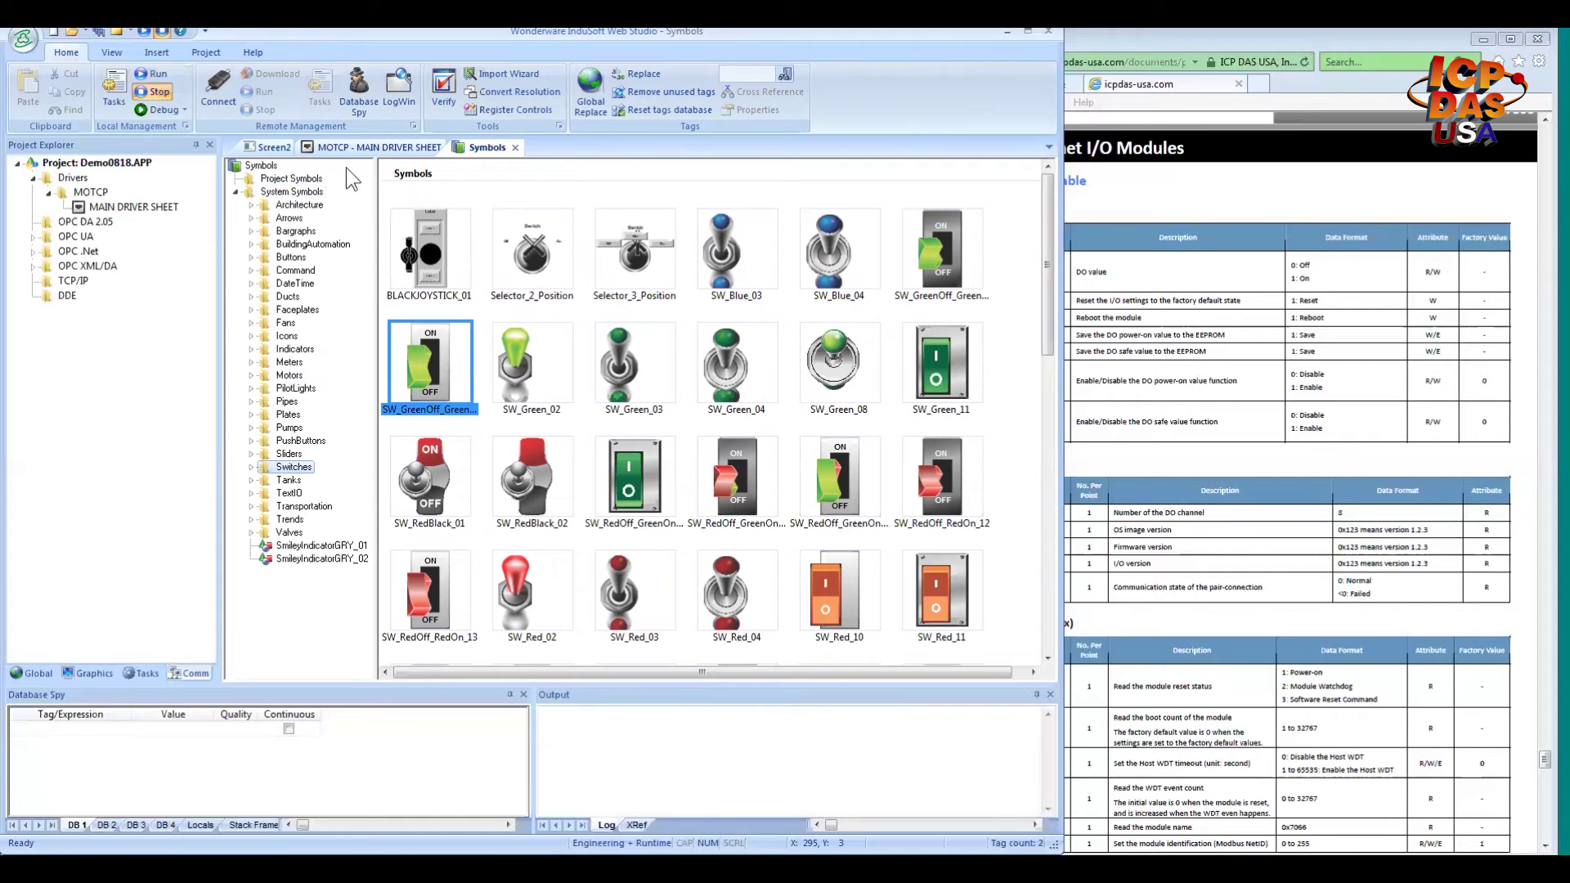
pyautogui.click(270, 148)
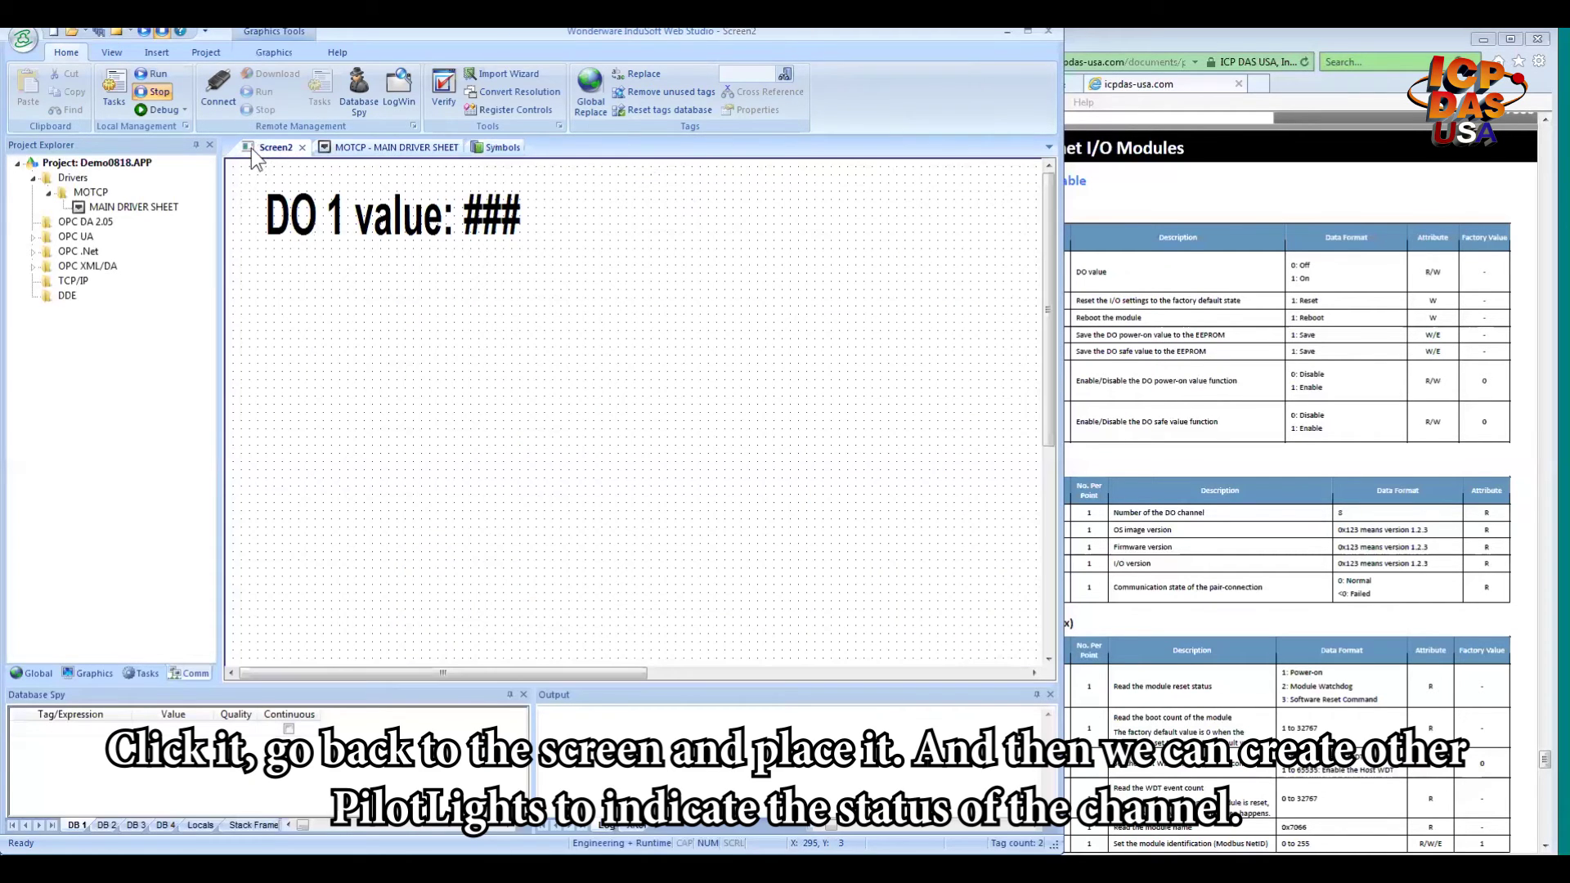
# - Place the switch below the label and a green pilot light at the top right
pyautogui.click(343, 360)
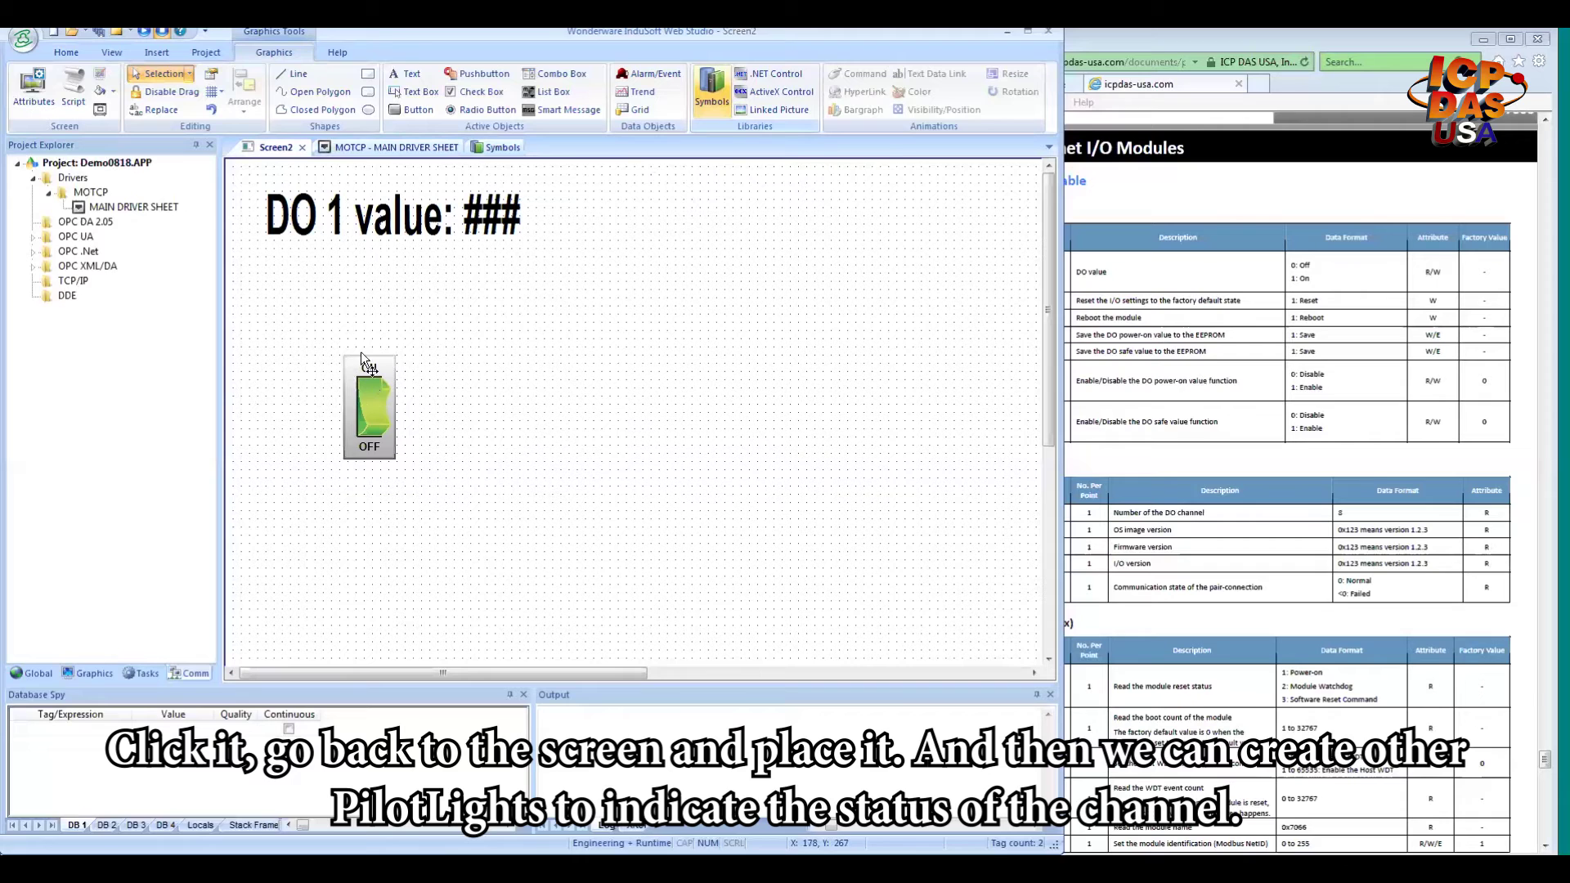
pyautogui.click(486, 147)
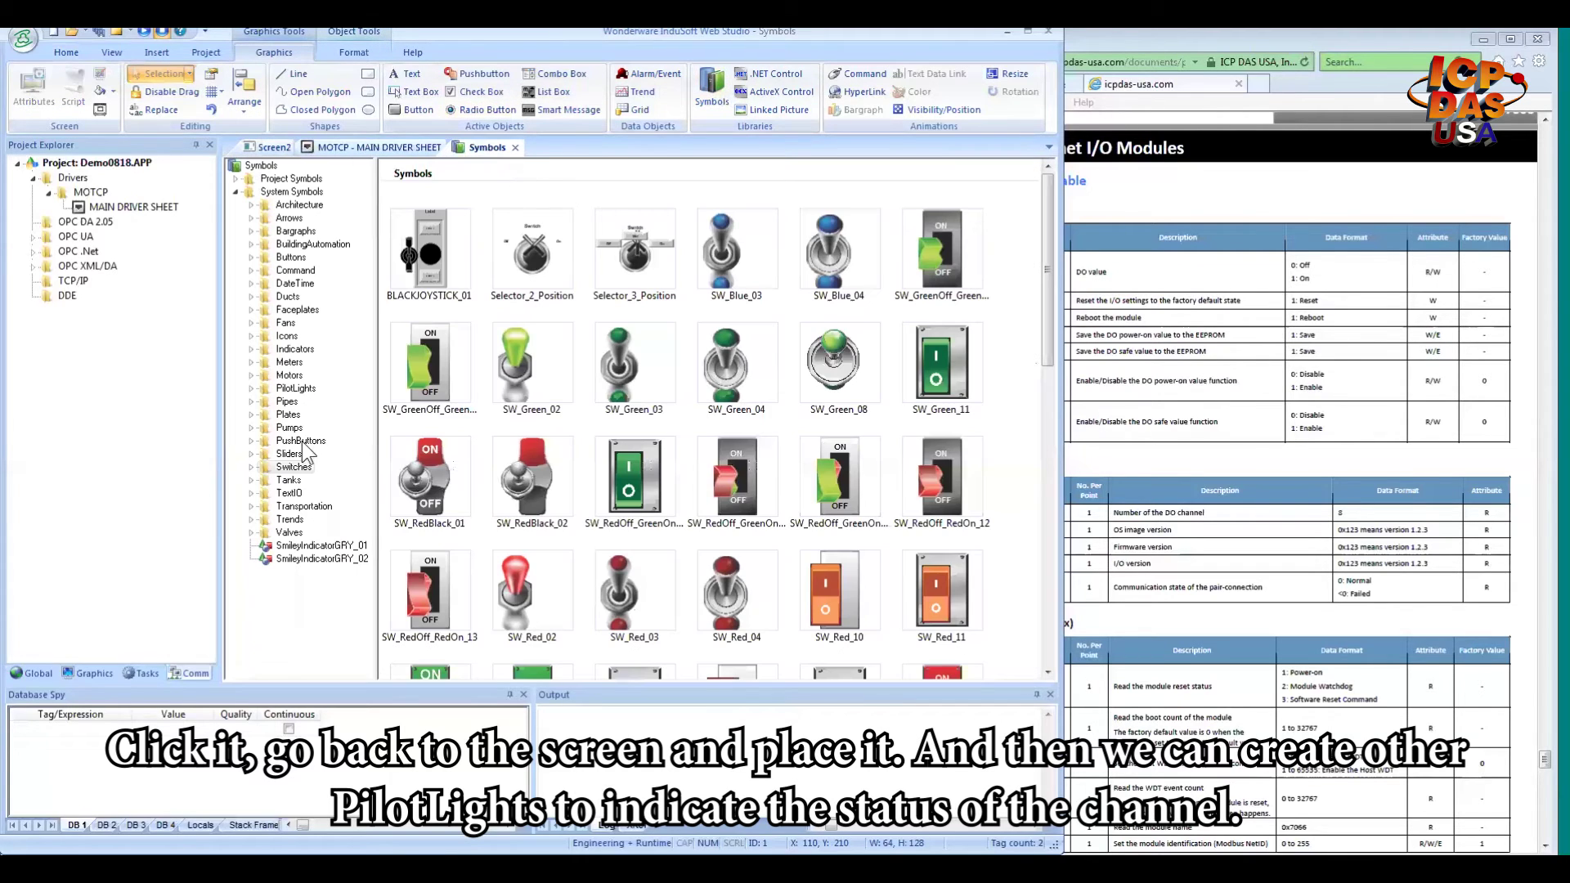
pyautogui.click(301, 391)
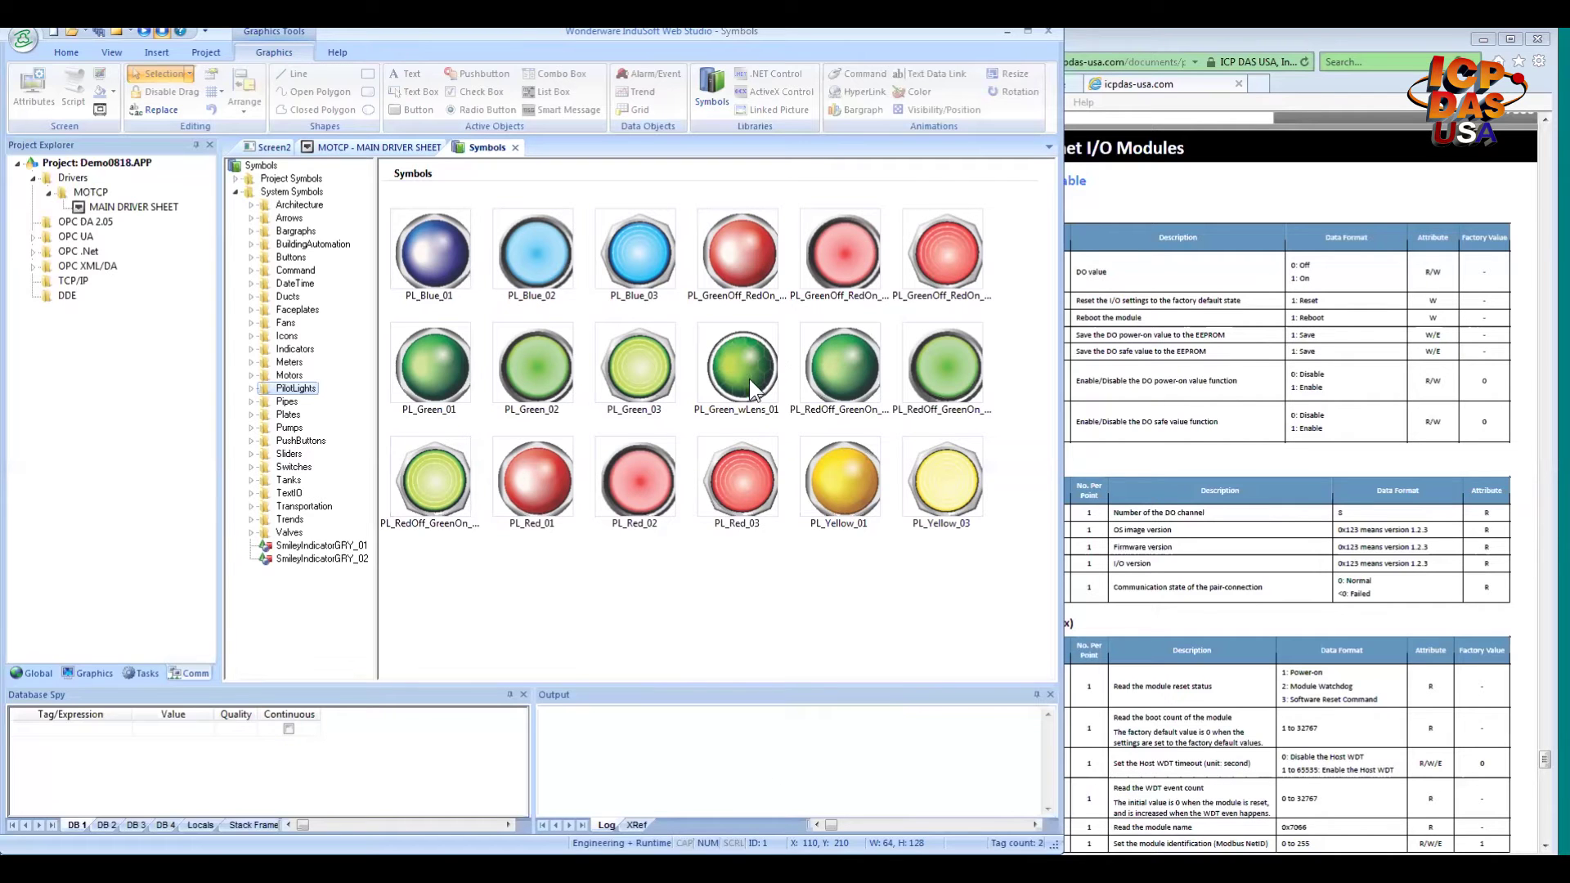
pyautogui.click(435, 479)
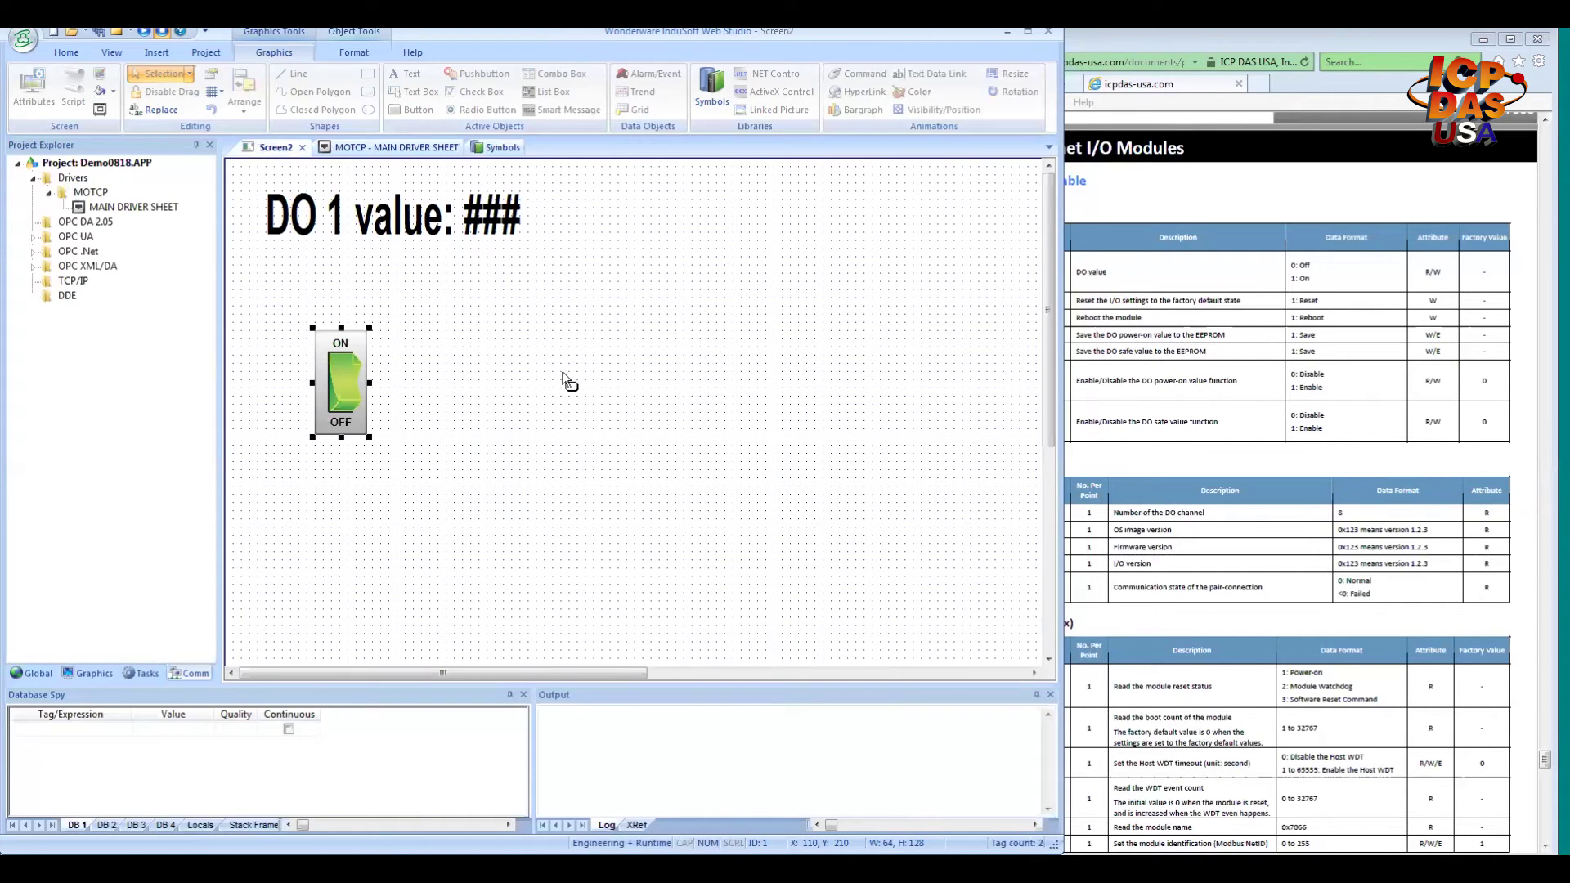
pyautogui.click(557, 375)
pyautogui.moveTo(561, 409); pyautogui.dragTo(721, 220)
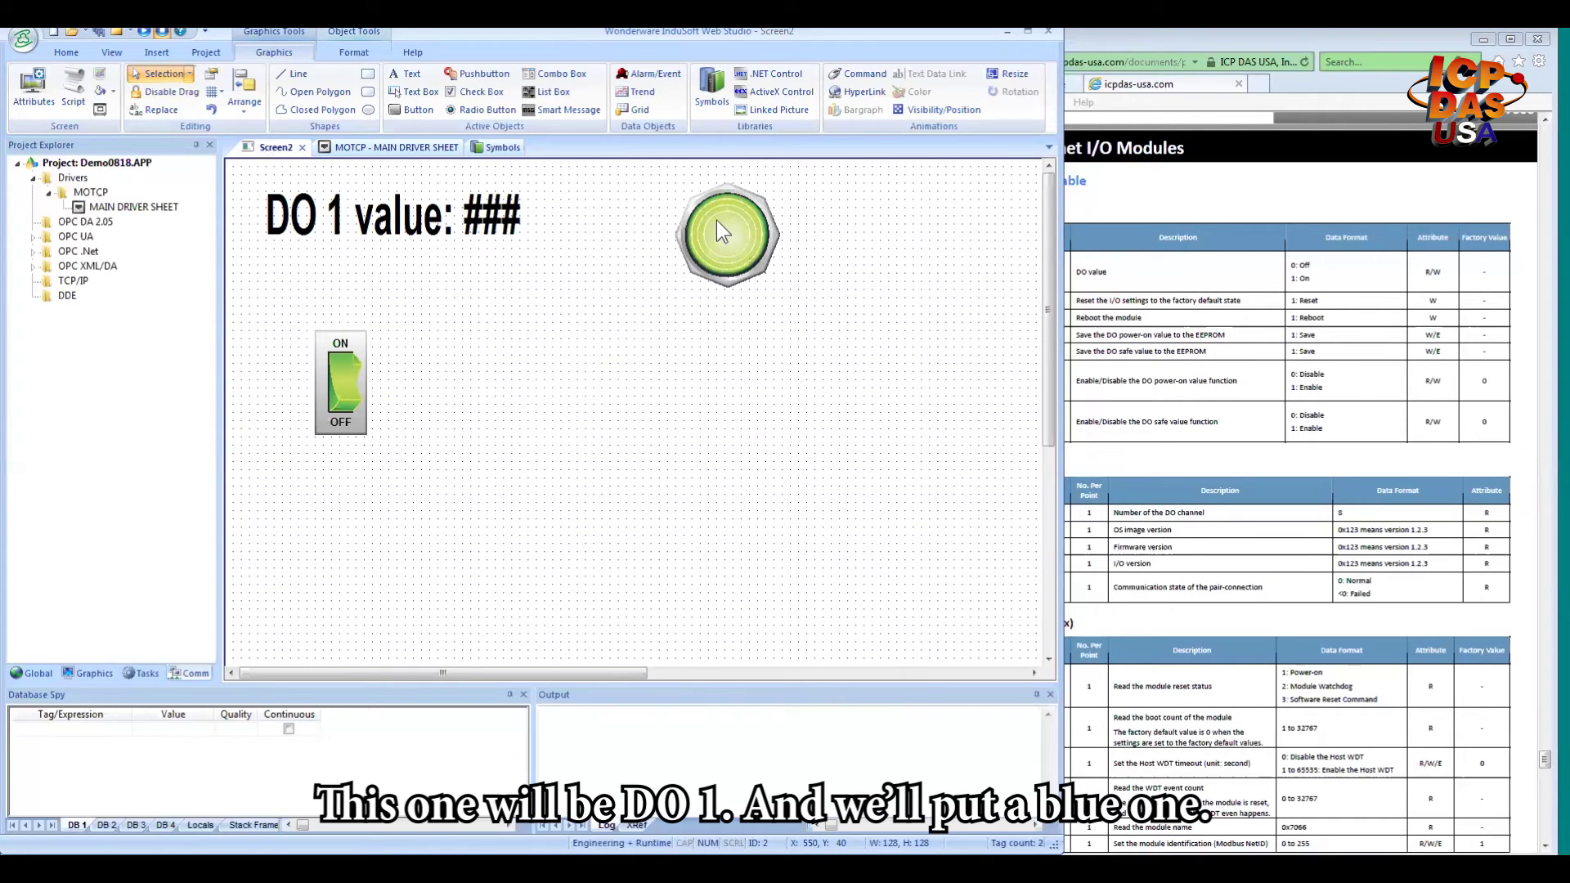
# - Place the PL_Blue_03 pilot light under the green one
pyautogui.click(493, 150)
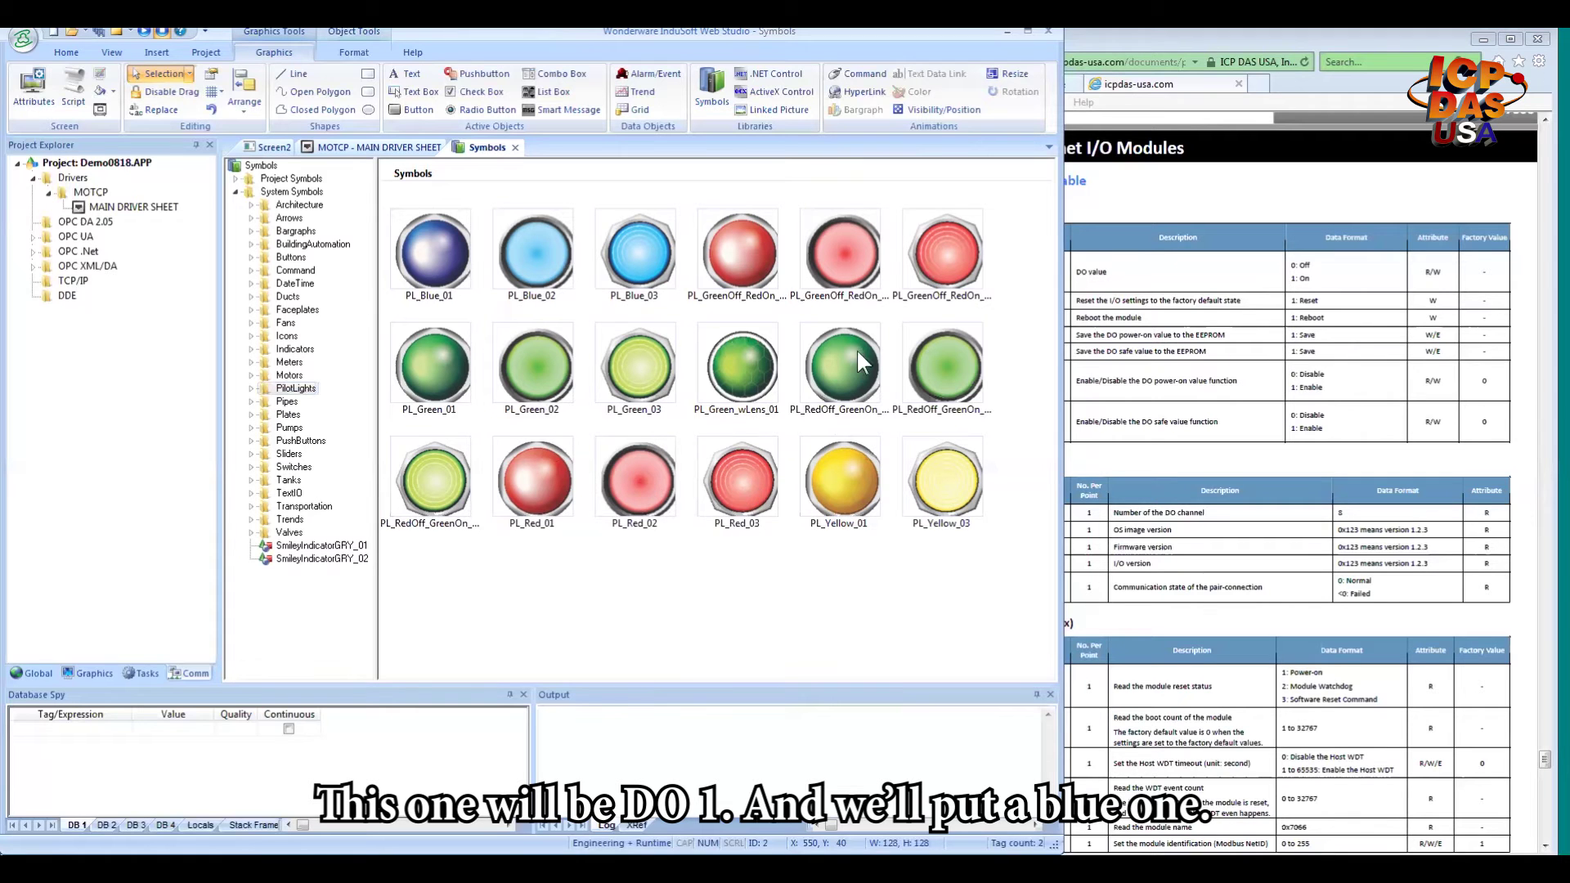
pyautogui.click(638, 242)
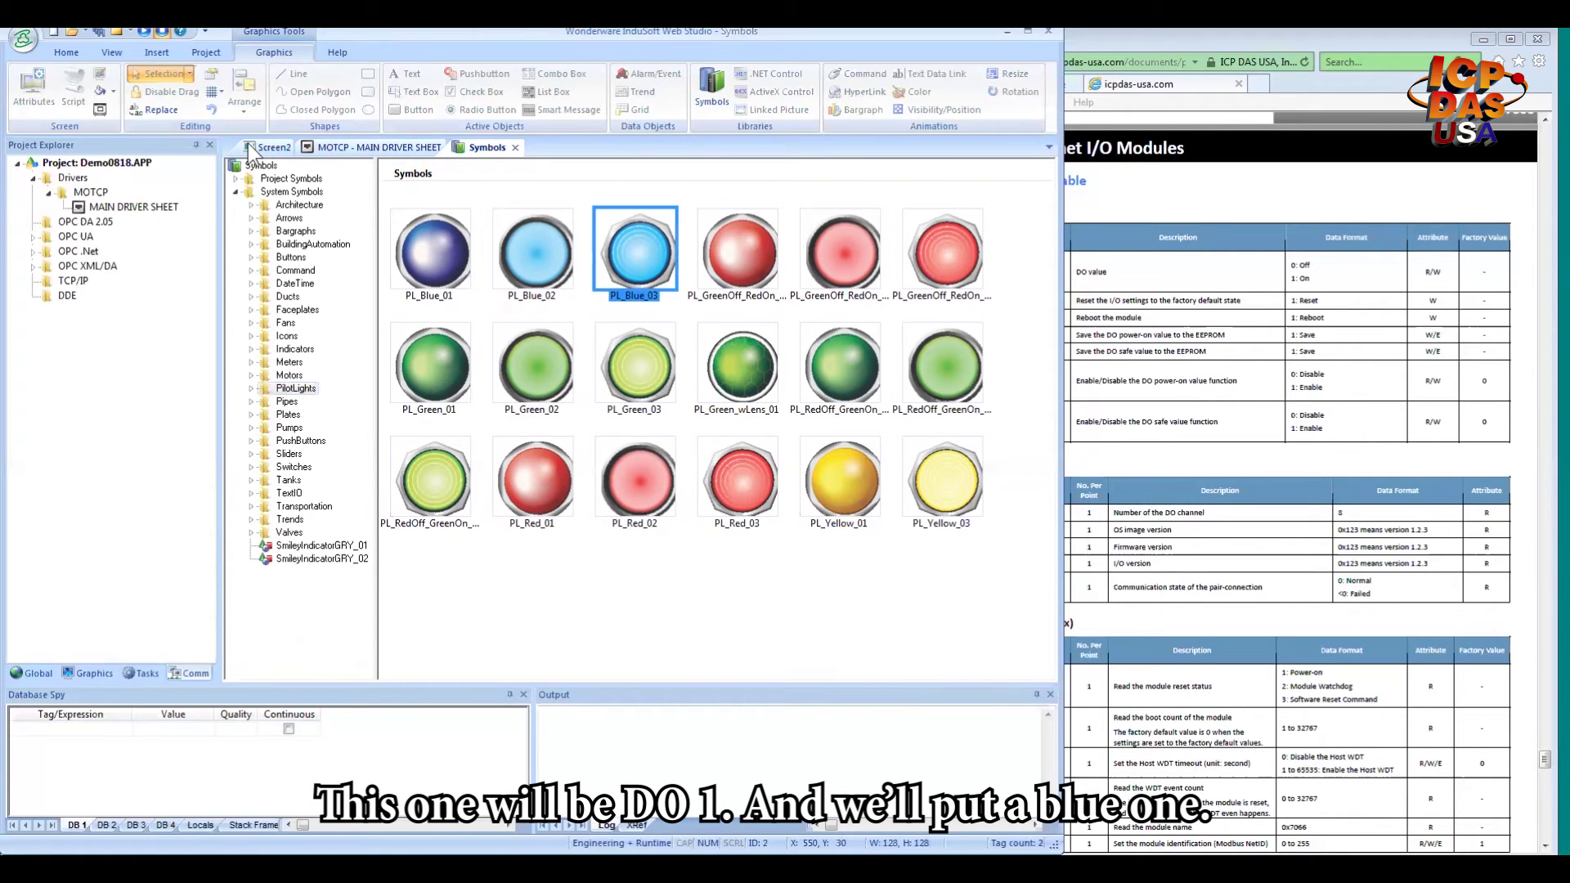
pyautogui.moveTo(252, 151); pyautogui.dragTo(754, 319)
pyautogui.click(726, 396)
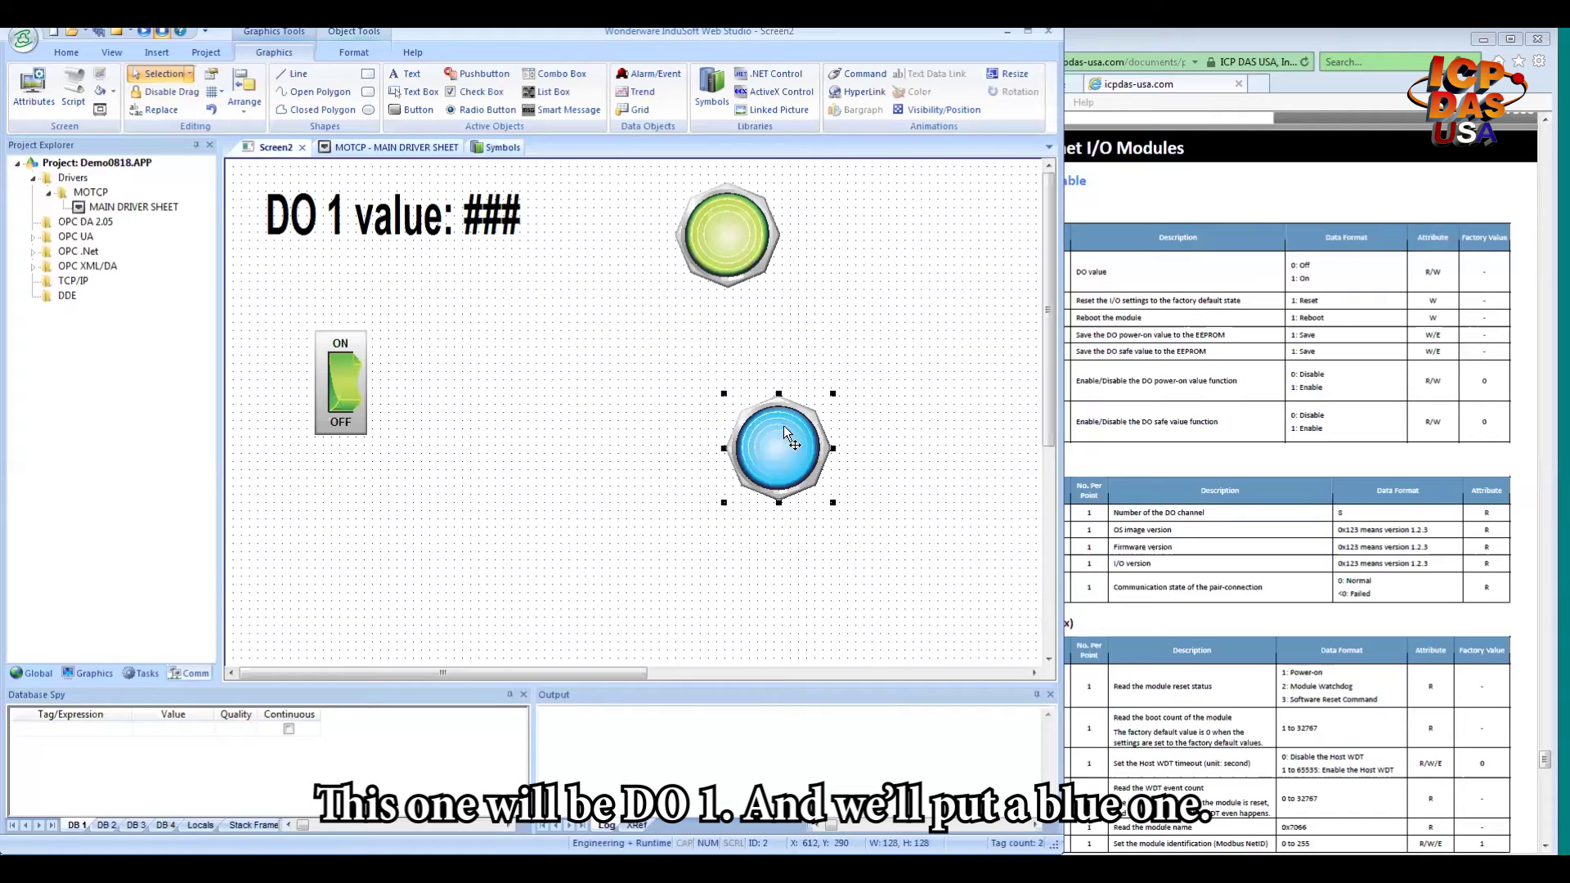
pyautogui.moveTo(784, 425); pyautogui.dragTo(734, 355)
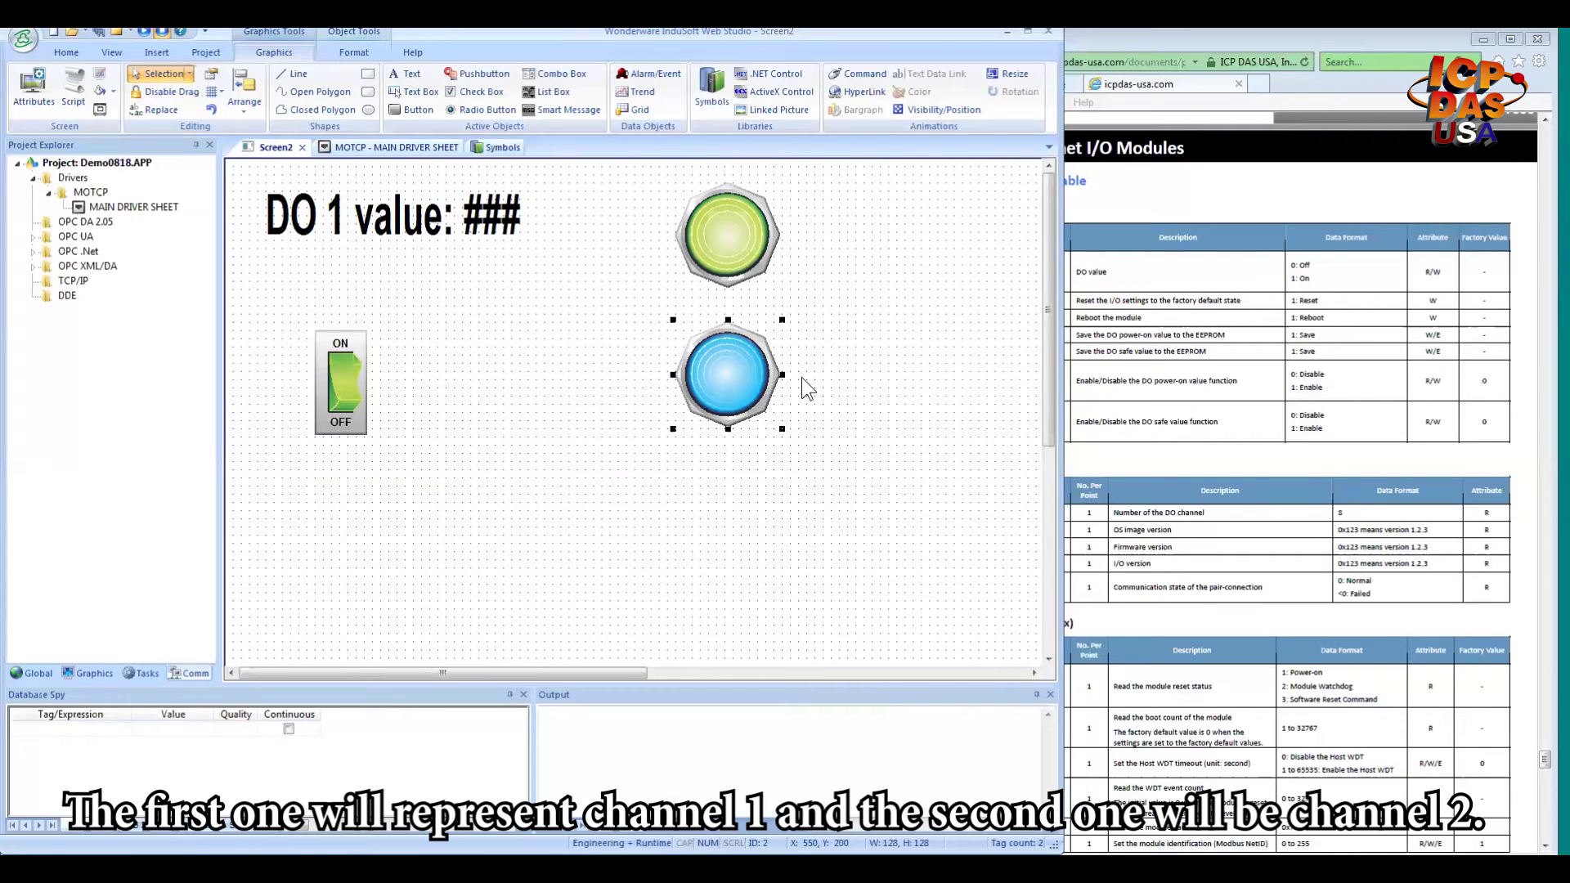
# - Move the ON/OFF switch to X:750 Y:50, level with the green pilot light
pyautogui.moveTo(350, 371); pyautogui.dragTo(341, 355)
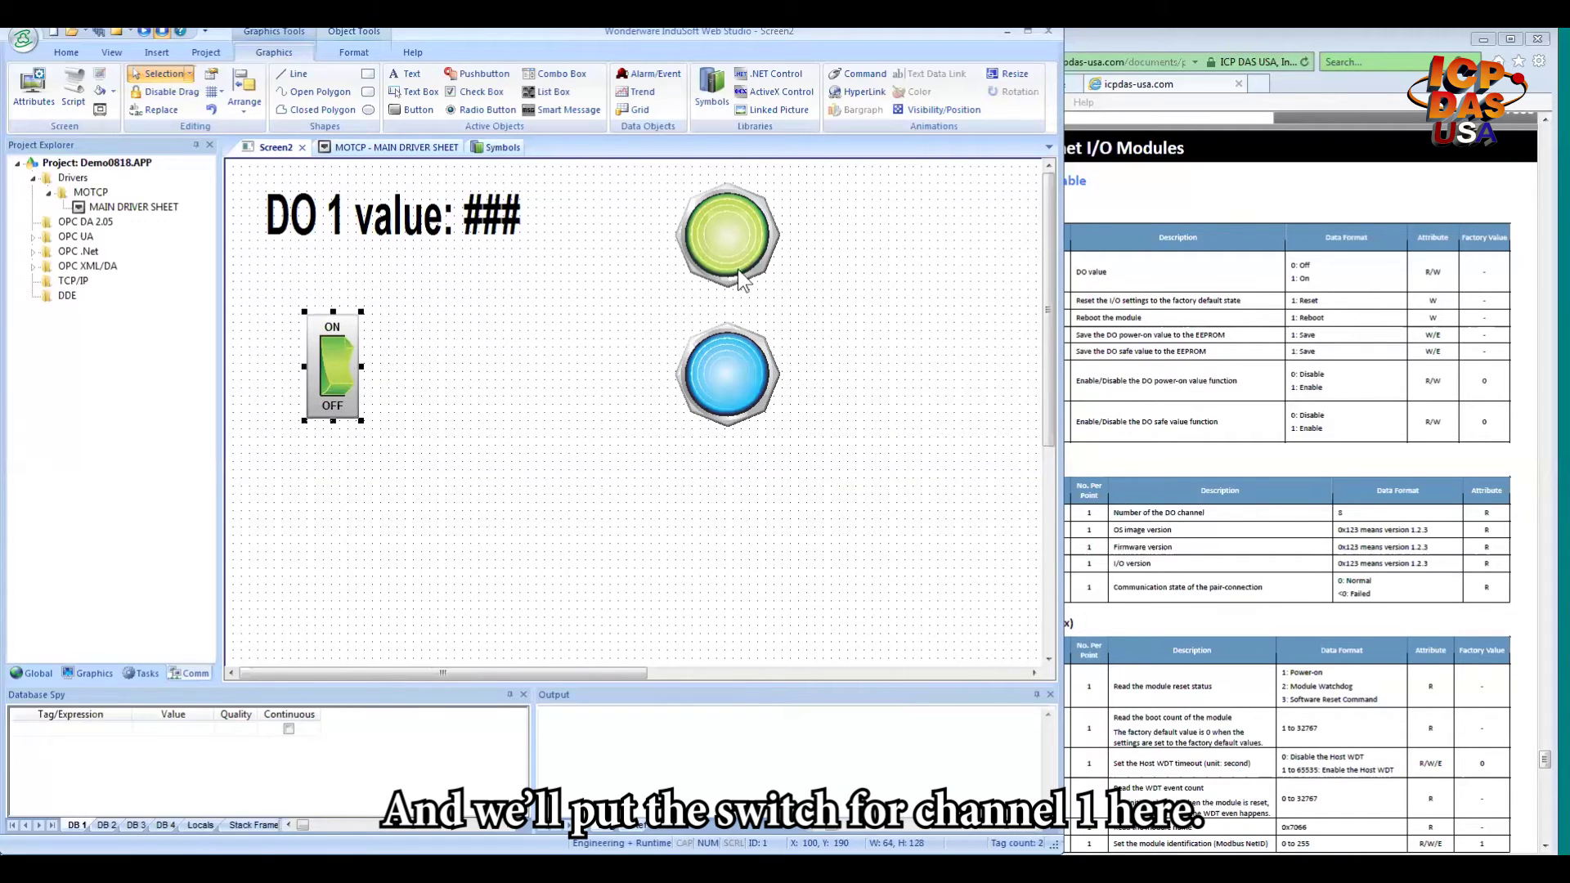
pyautogui.moveTo(354, 405); pyautogui.dragTo(858, 243)
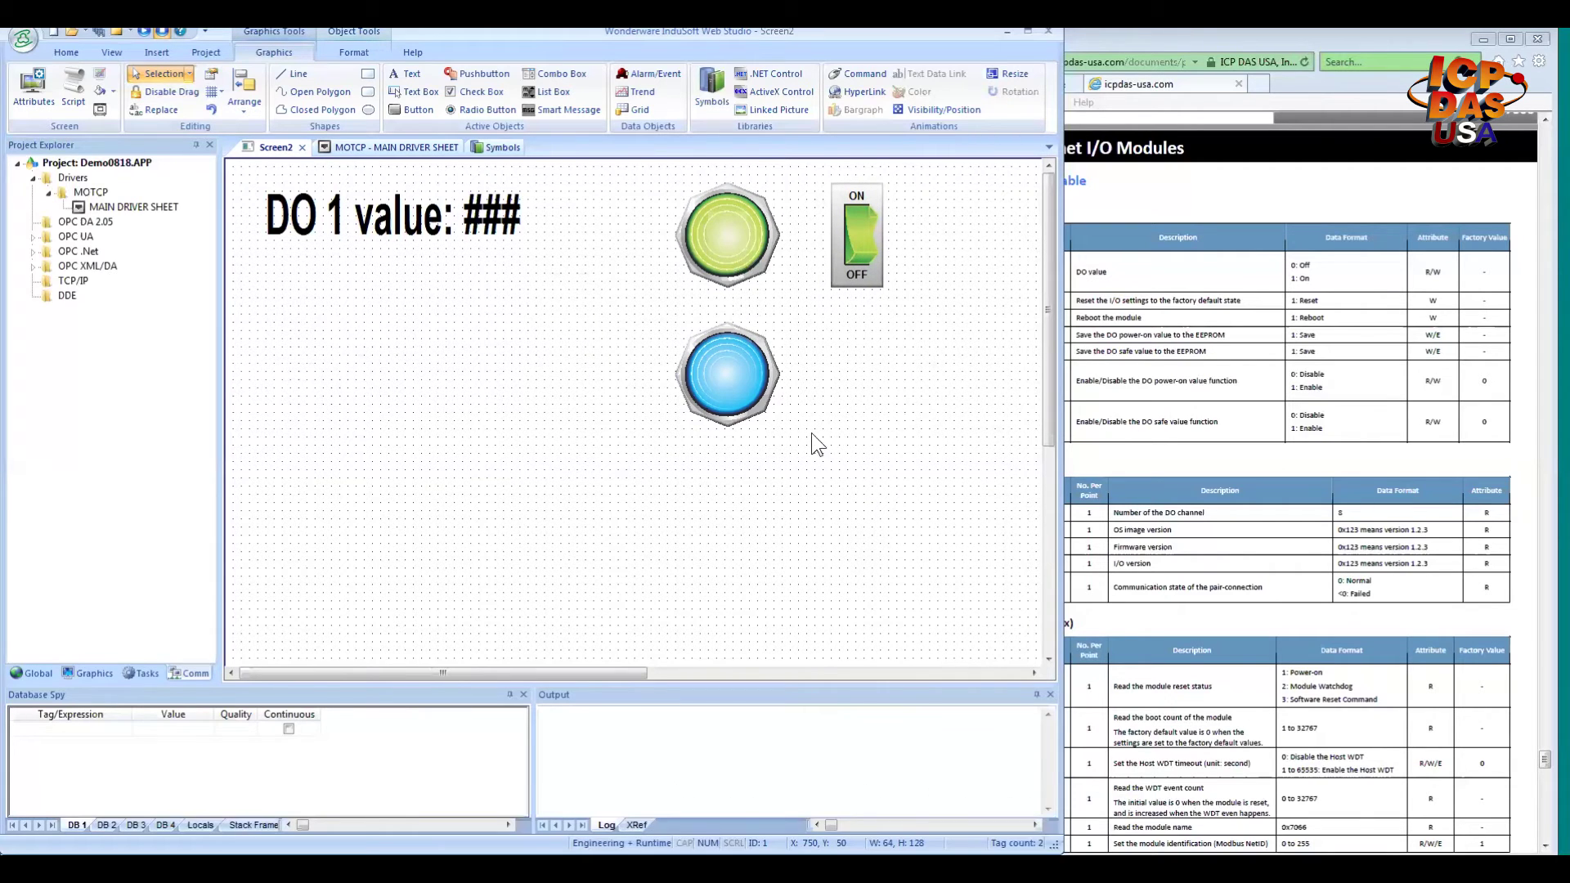
pyautogui.press('Escape')
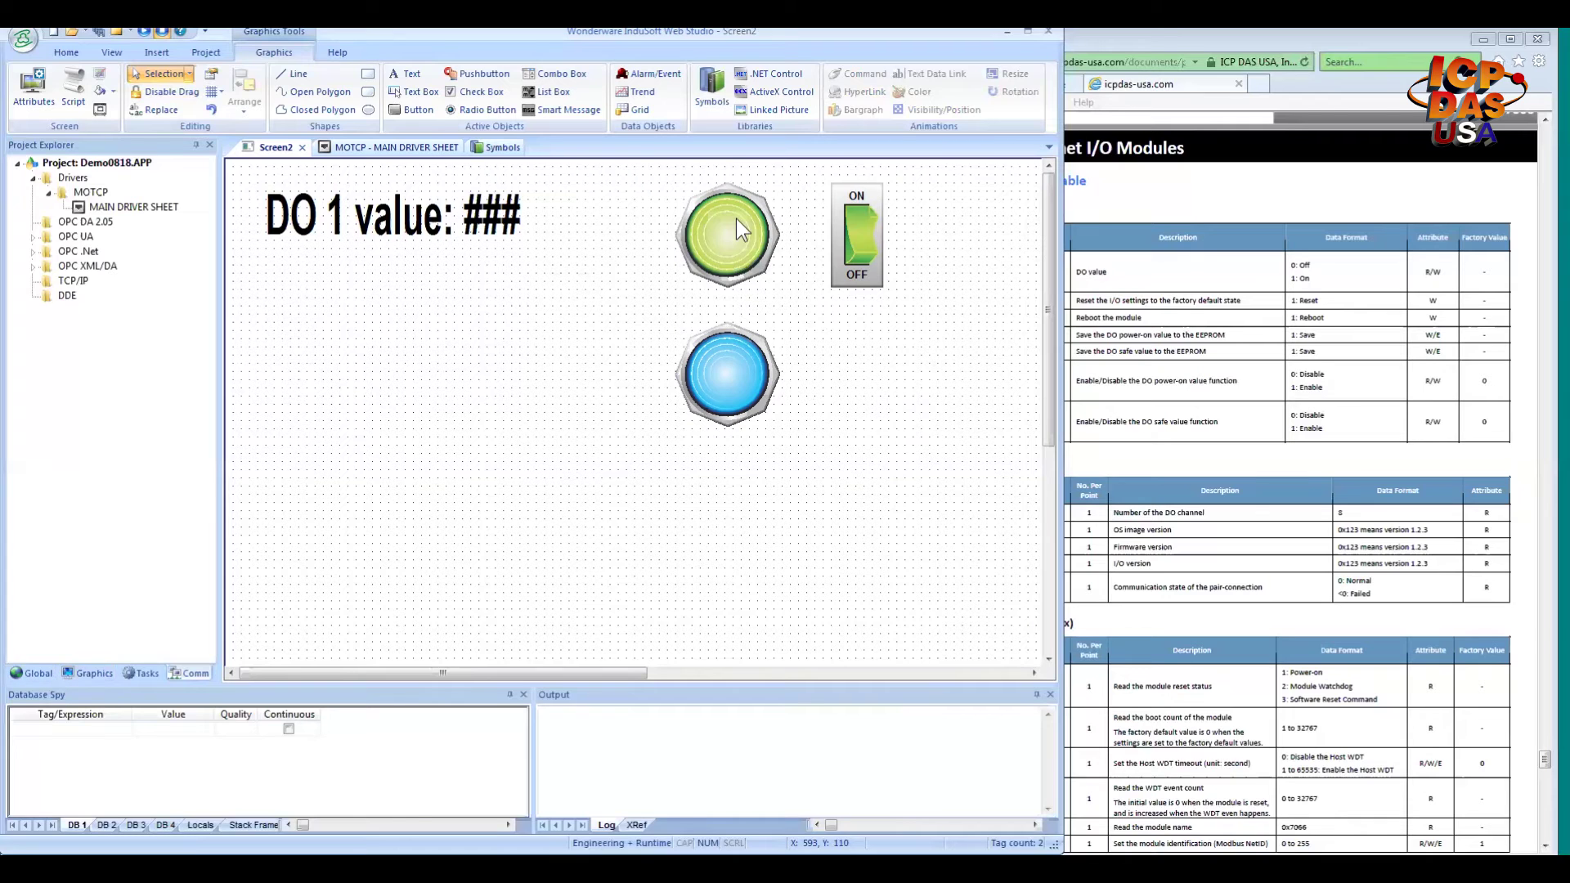
pyautogui.click(494, 223)
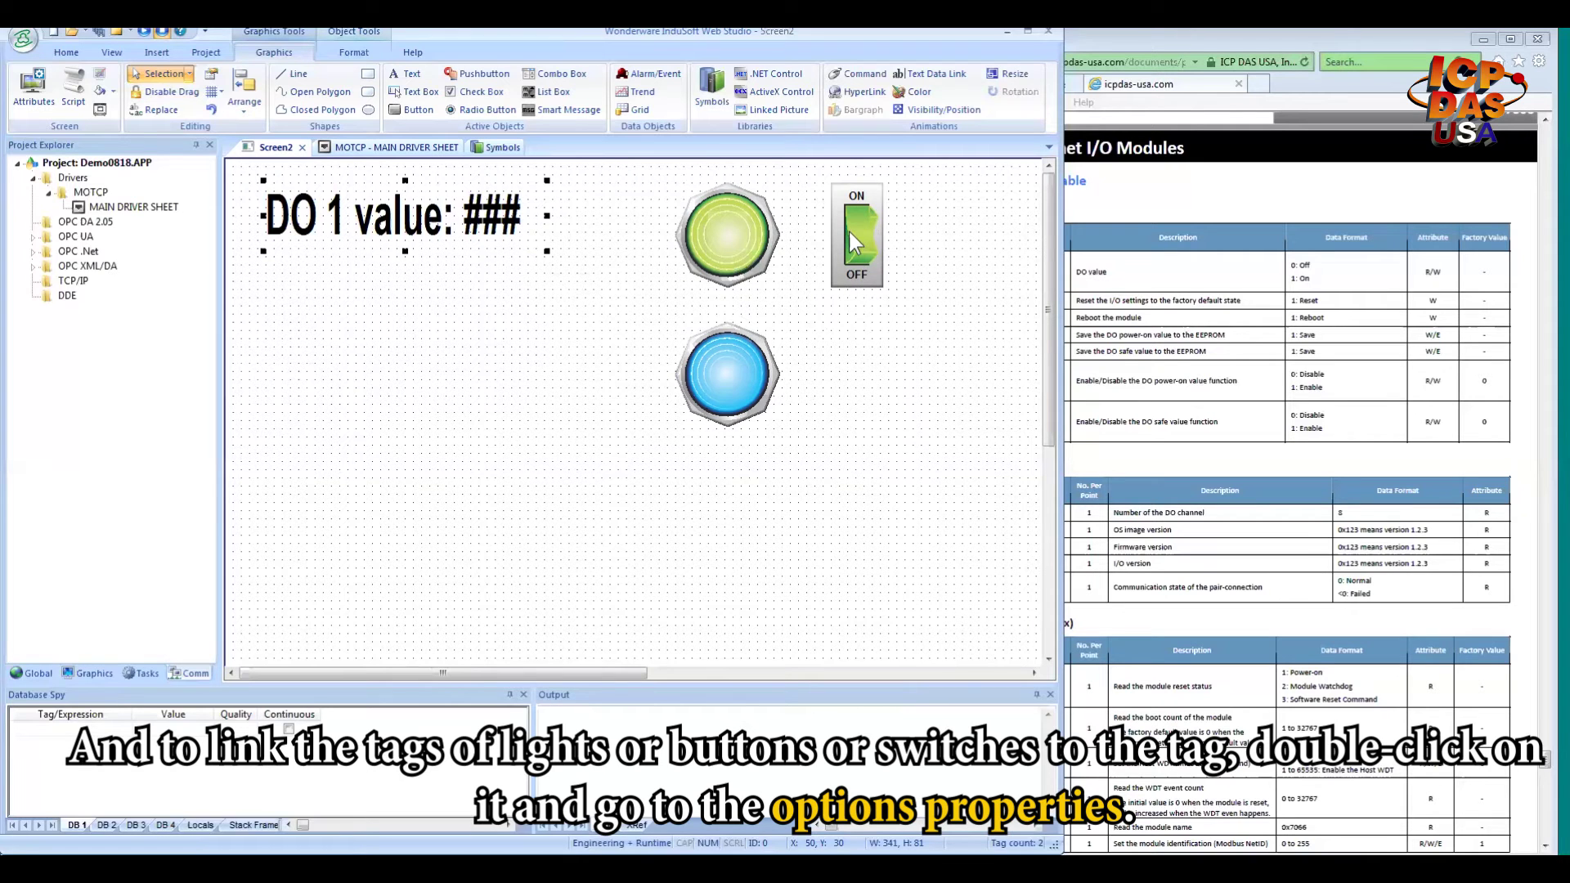
# - Give the 'DO 1 value: ###' label a text data link to tag DO_0
pyautogui.doubleClick(419, 219)
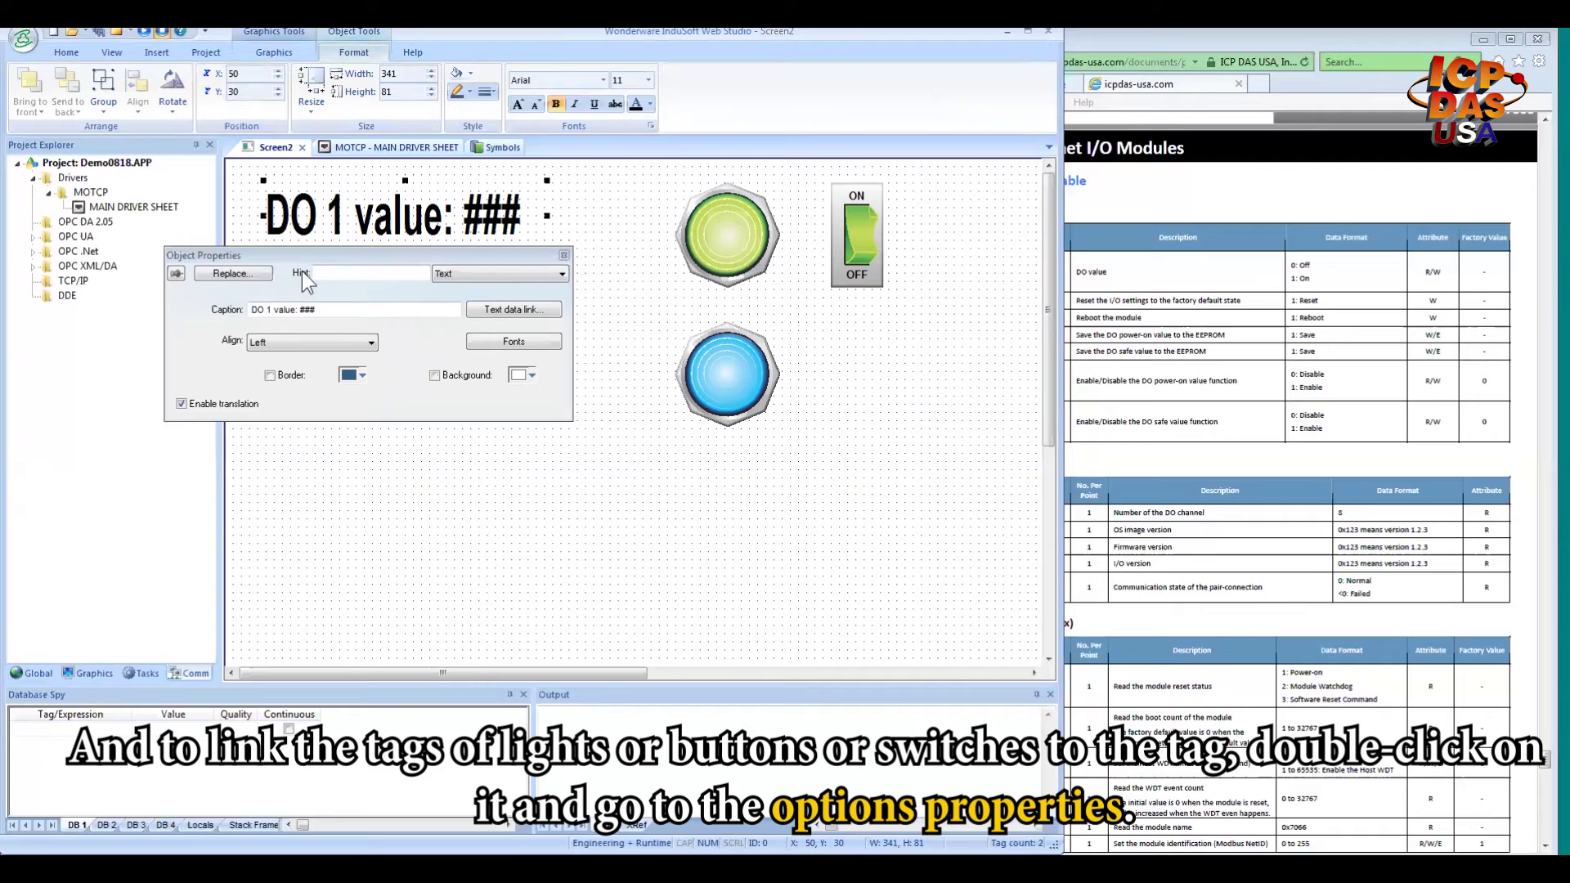
pyautogui.click(527, 312)
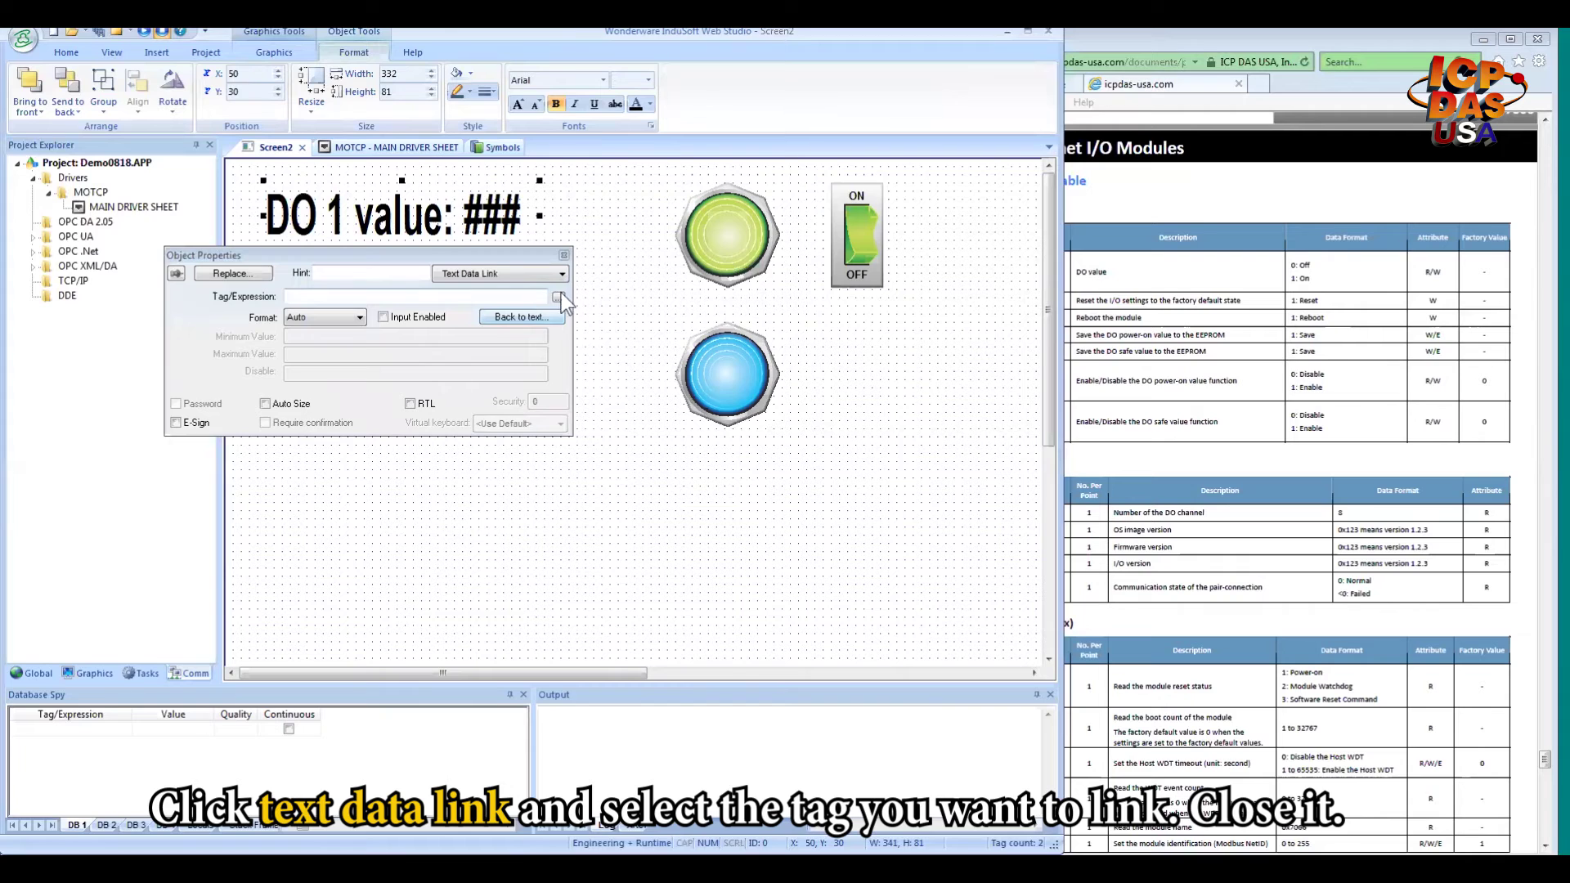
pyautogui.click(558, 297)
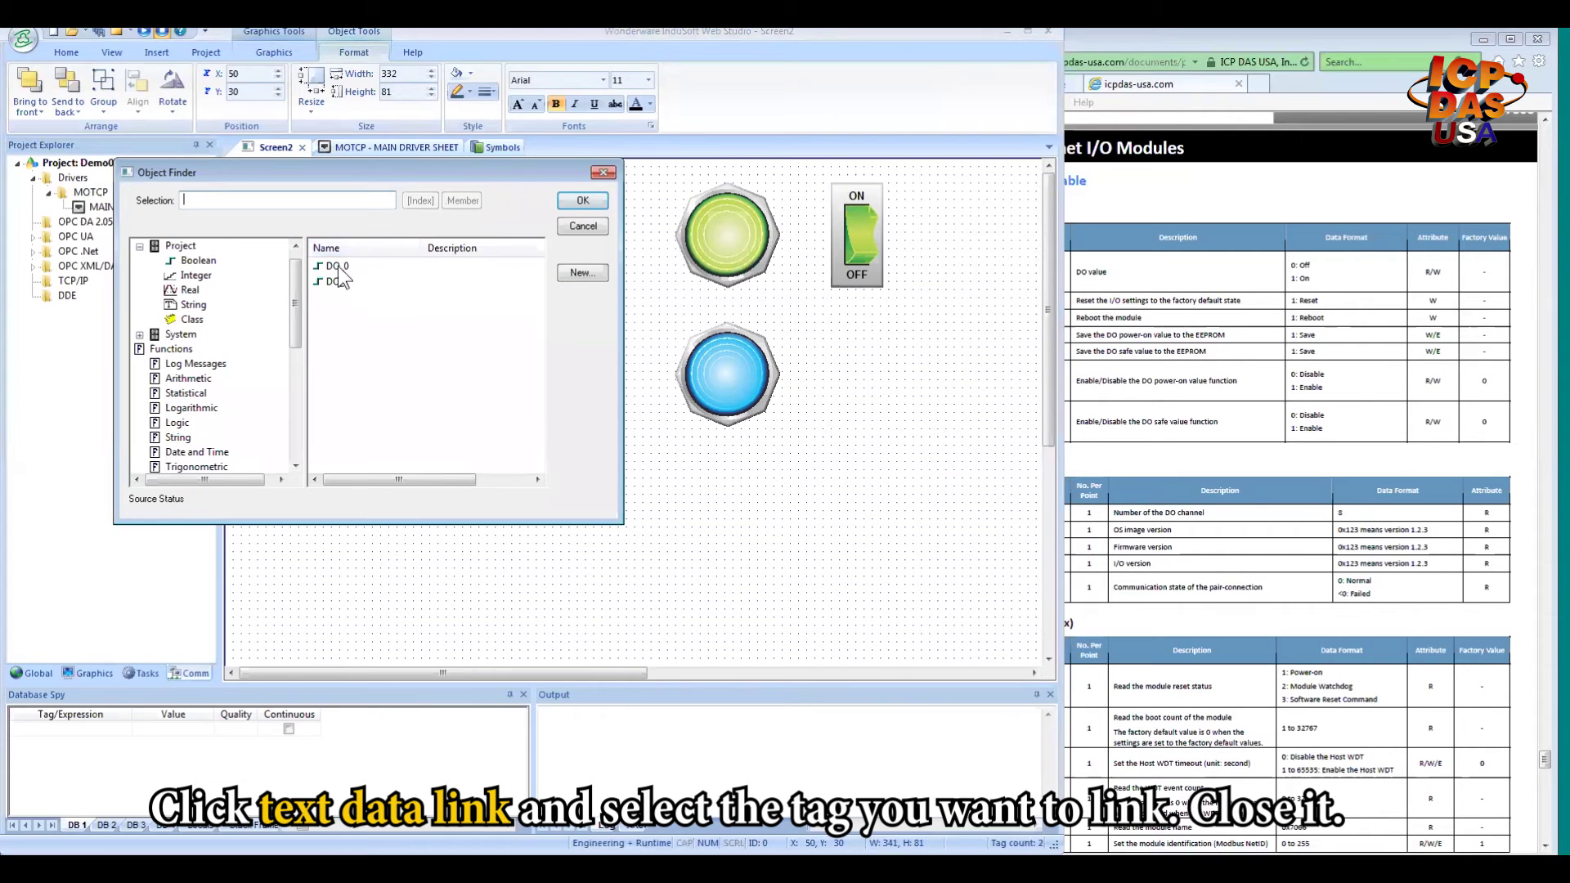
pyautogui.moveTo(440, 171); pyautogui.dragTo(456, 269)
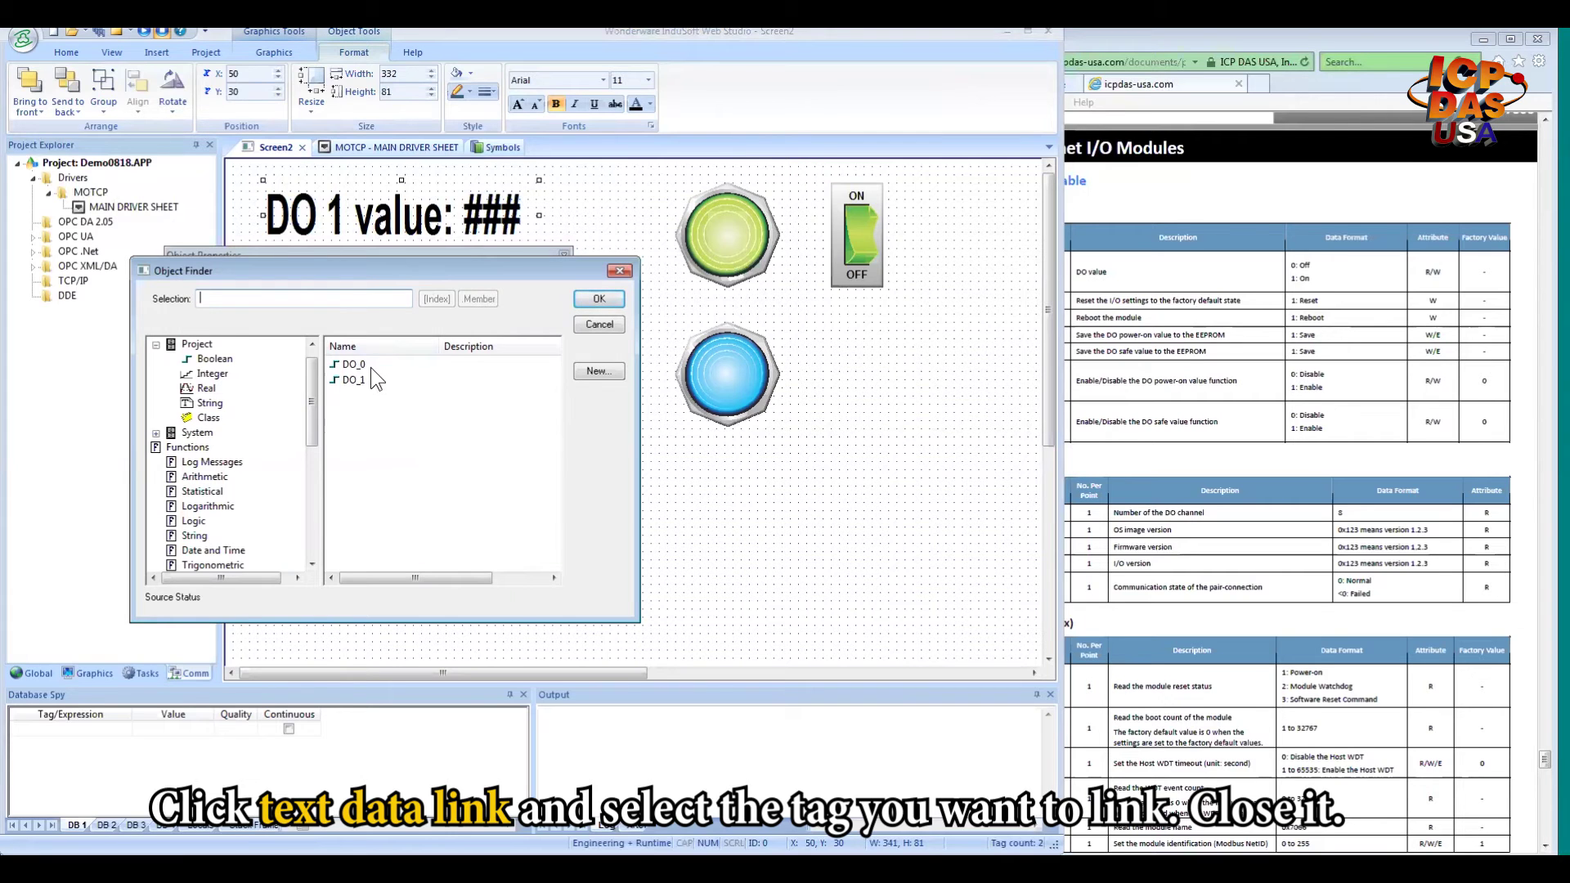
pyautogui.doubleClick(349, 363)
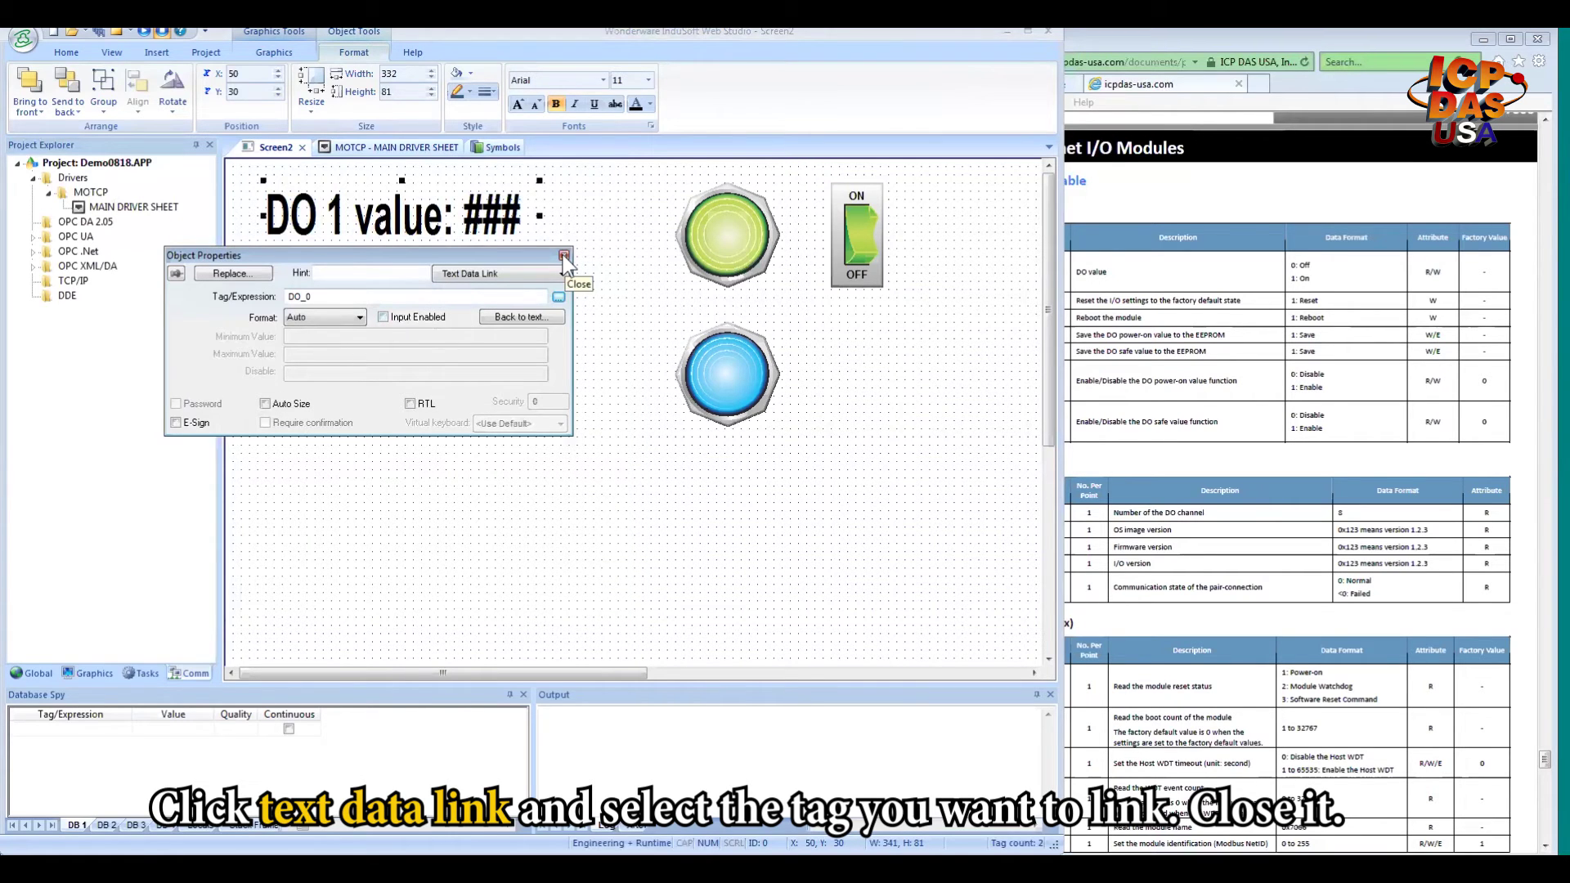
pyautogui.click(564, 257)
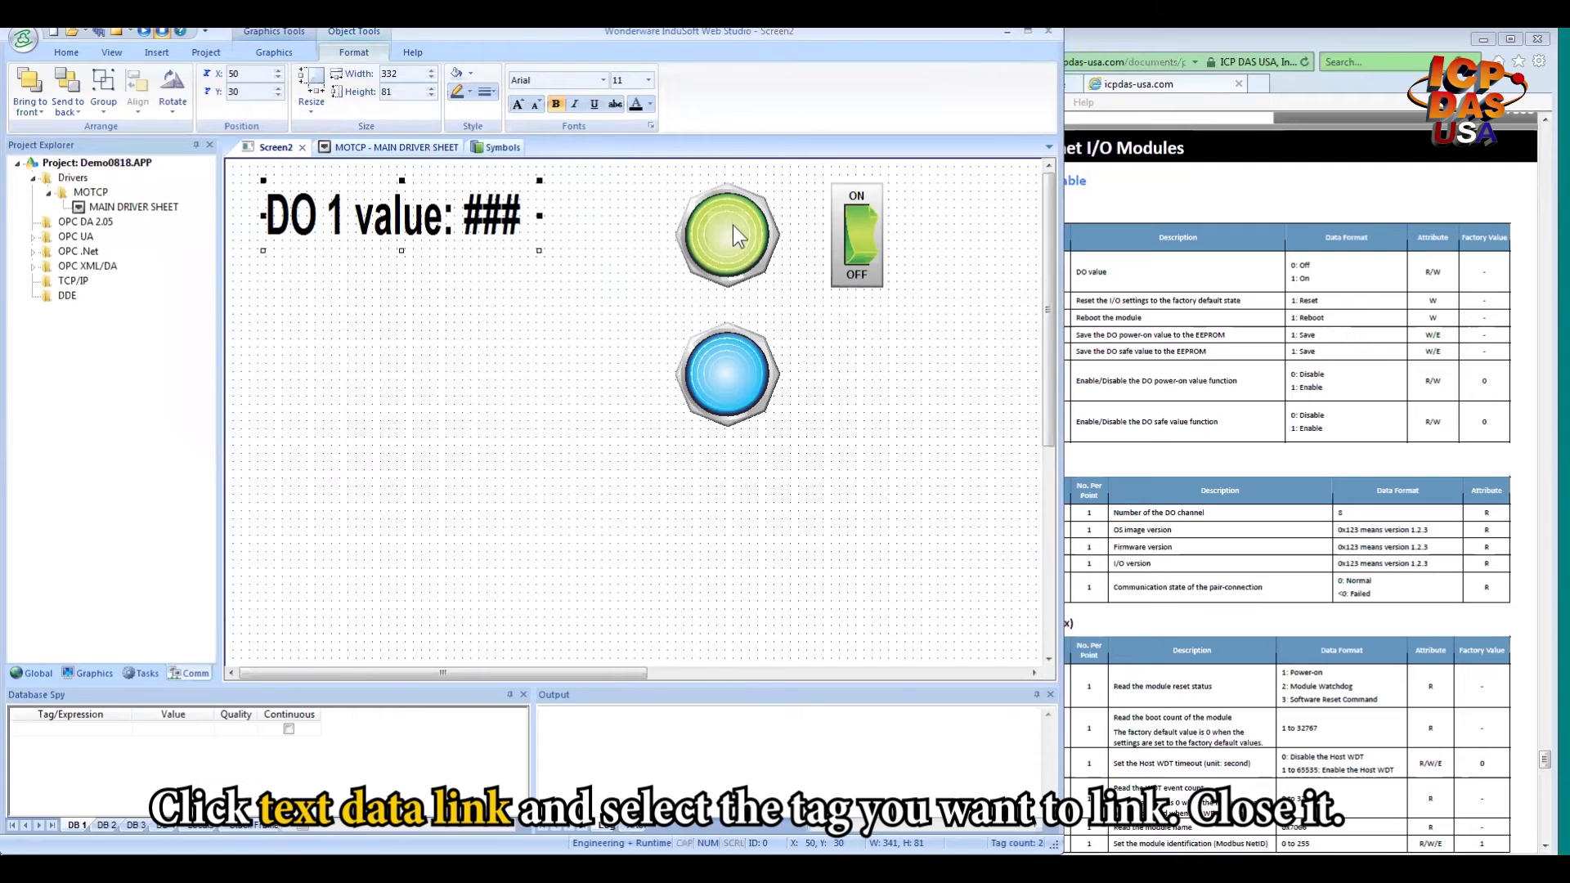
# - Shift the green light and switch left, then change the green light's TagState from BlinkSlow to DO_0
pyautogui.moveTo(729, 224); pyautogui.dragTo(656, 216)
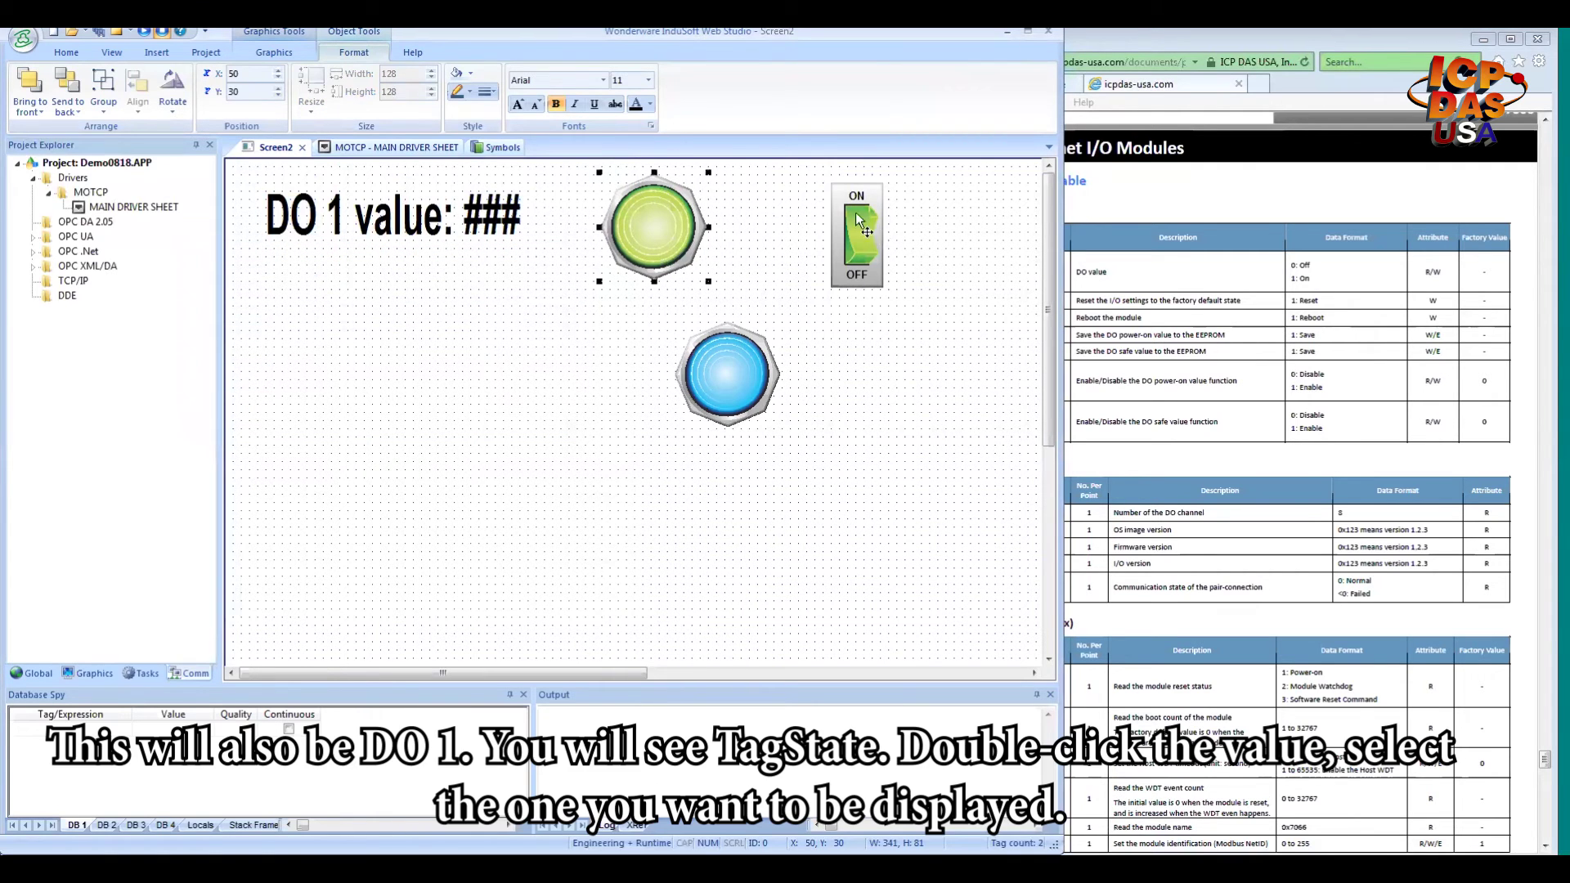
pyautogui.moveTo(855, 213); pyautogui.dragTo(774, 205)
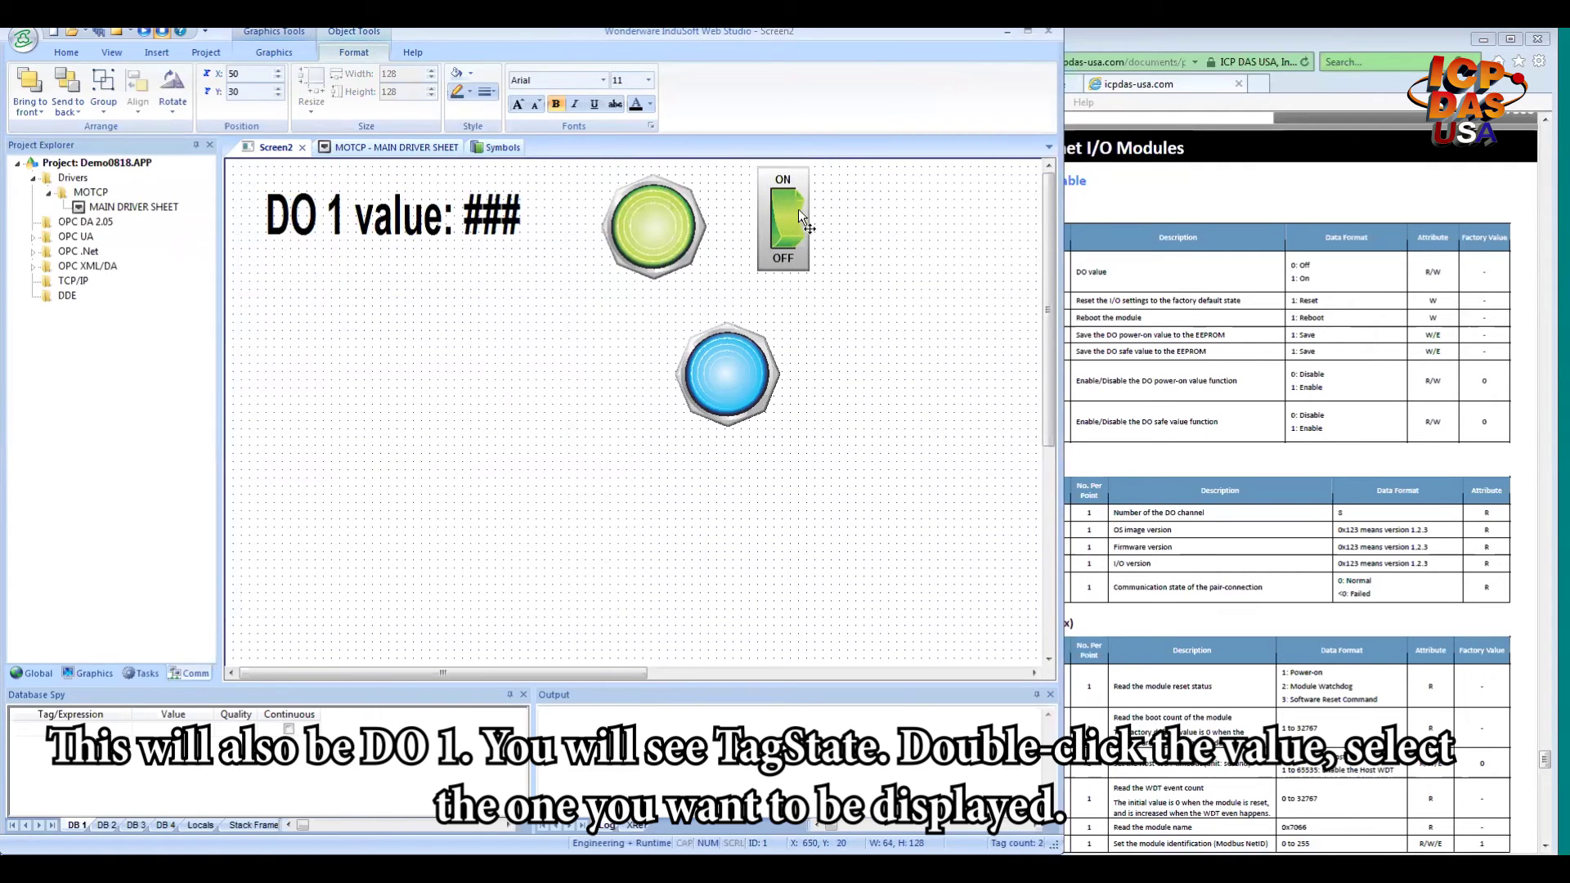
pyautogui.doubleClick(659, 222)
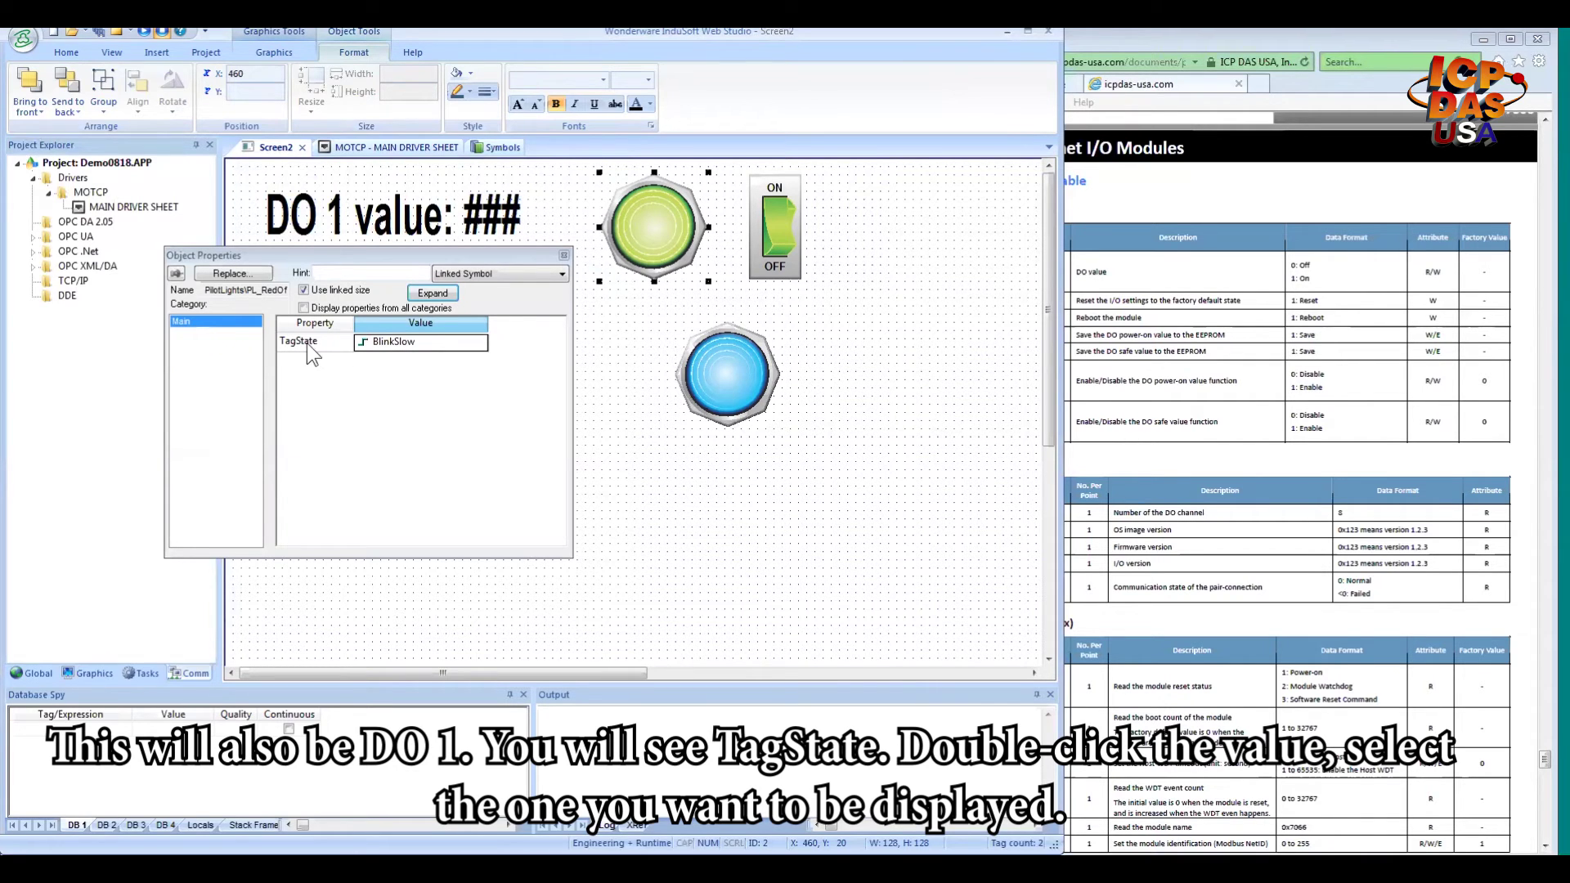
pyautogui.doubleClick(404, 341)
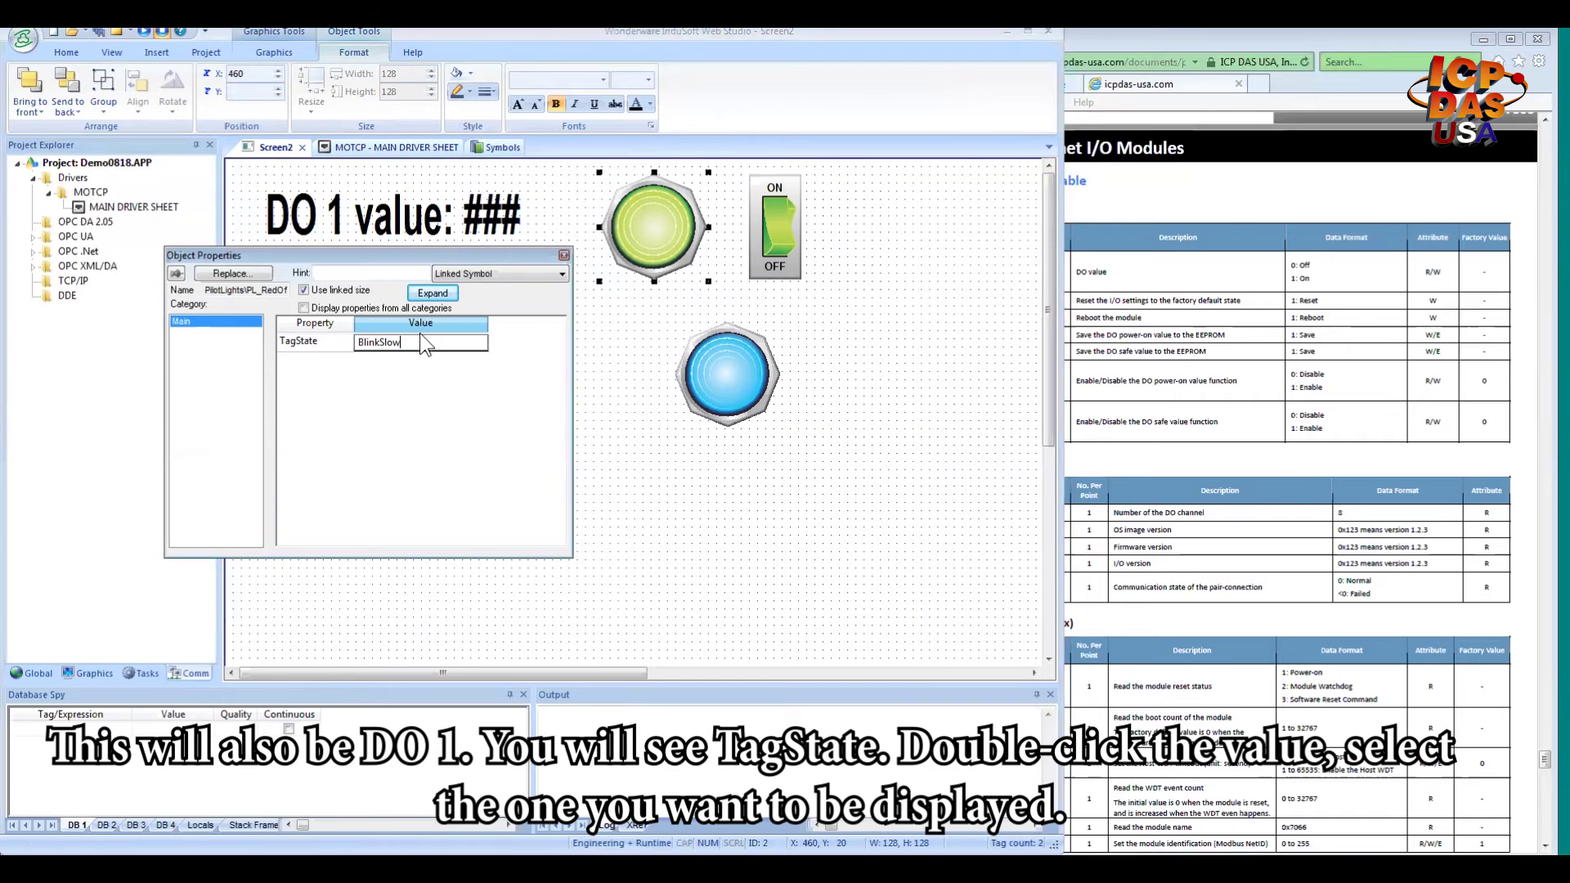
pyautogui.doubleClick(361, 341)
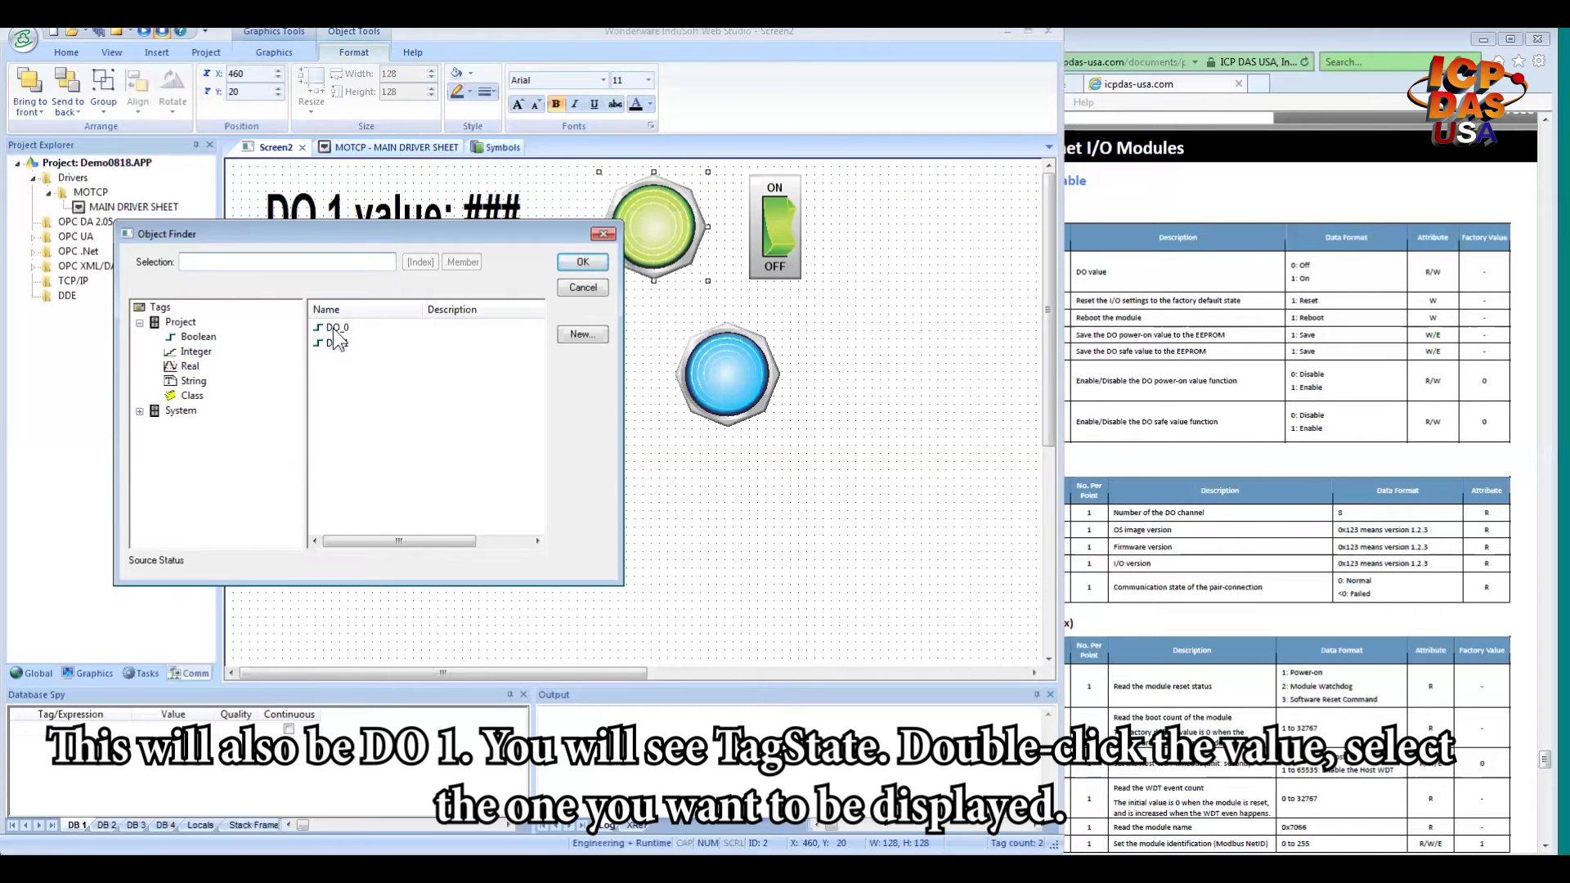
pyautogui.doubleClick(333, 329)
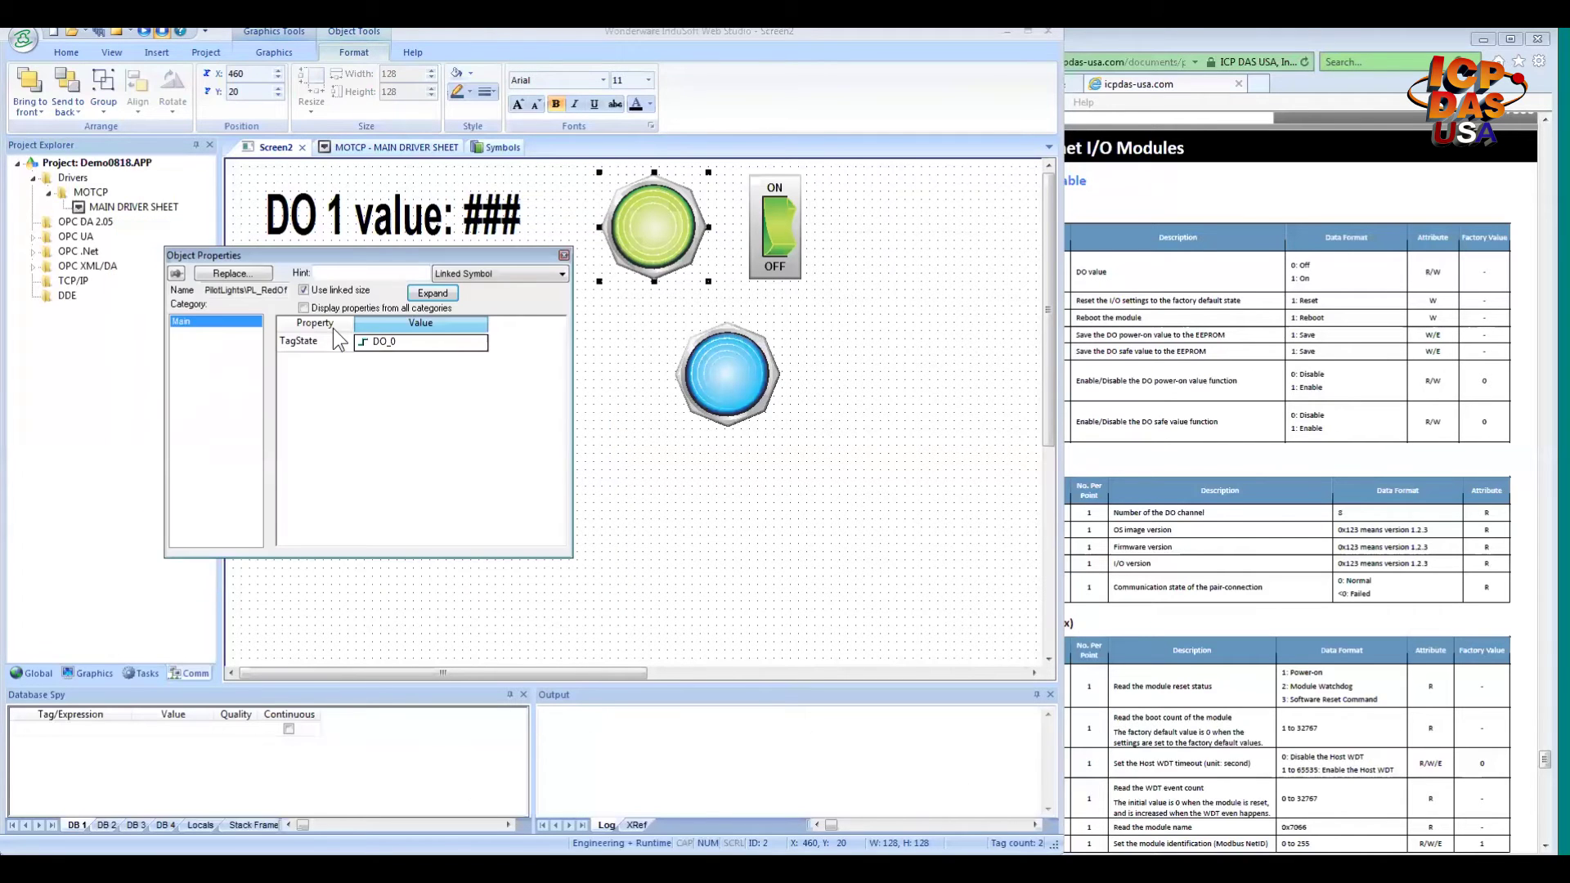
pyautogui.click(564, 257)
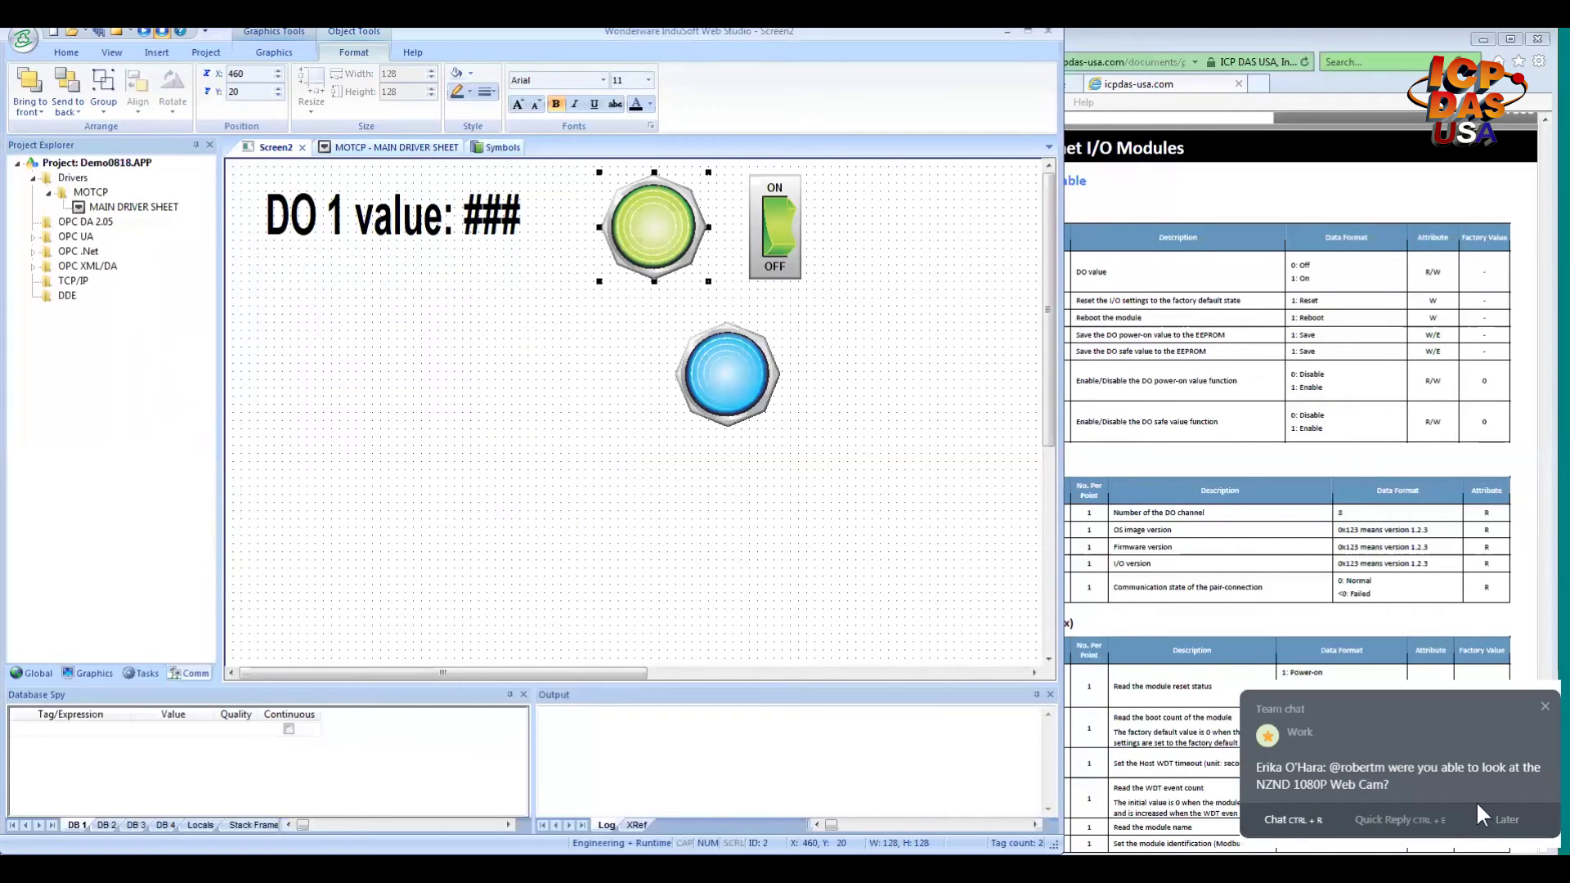
# - Set the ON/OFF switch's TagCmd and TagState both to DO_0
pyautogui.doubleClick(774, 213)
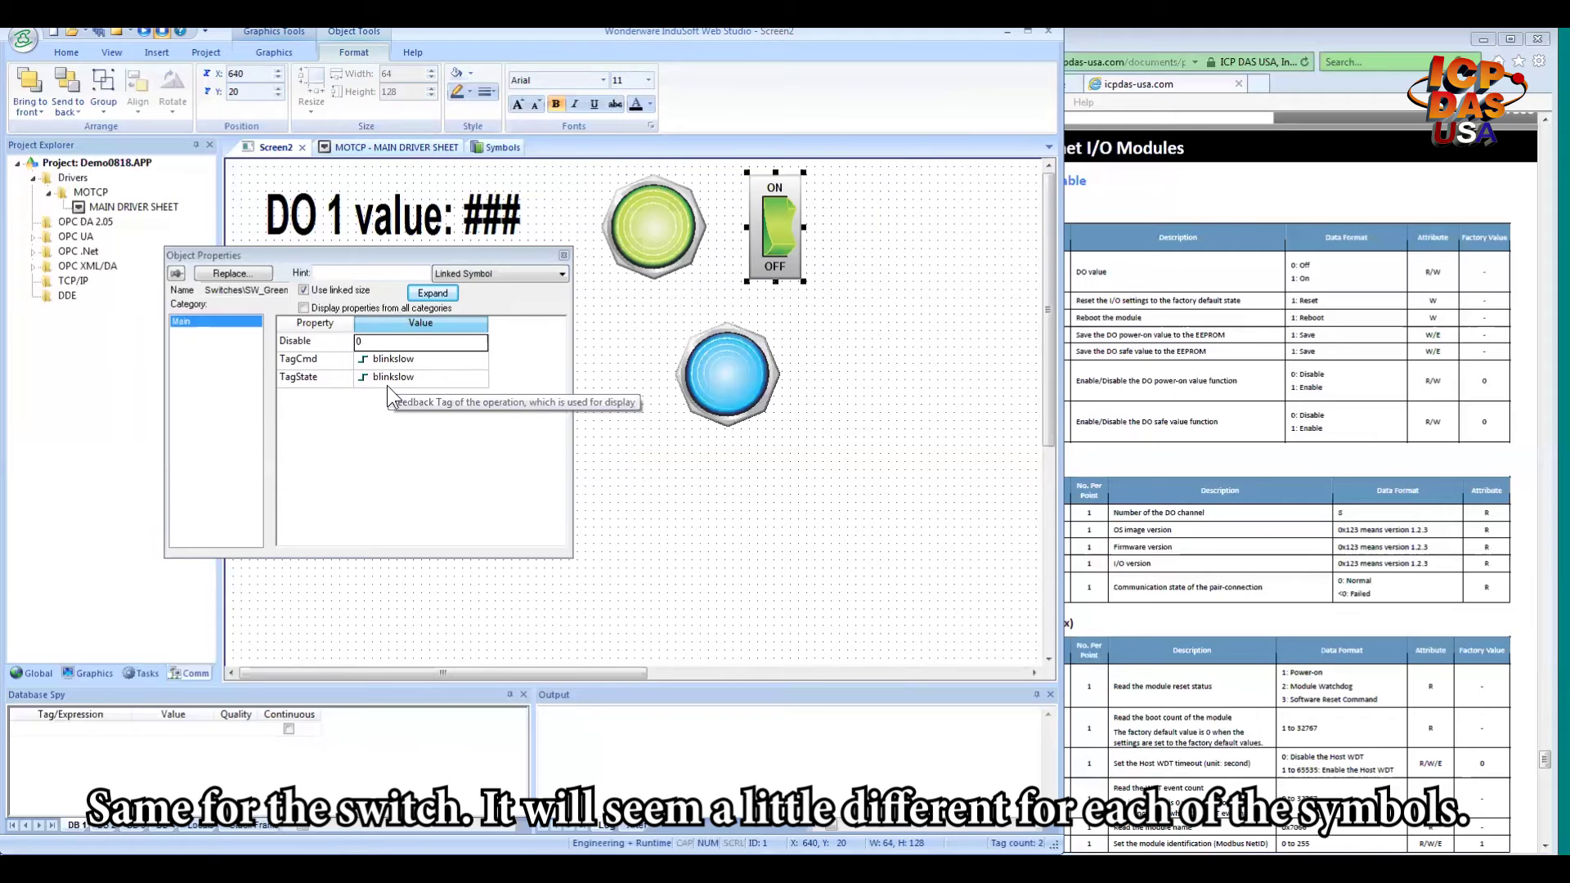
pyautogui.click(362, 358)
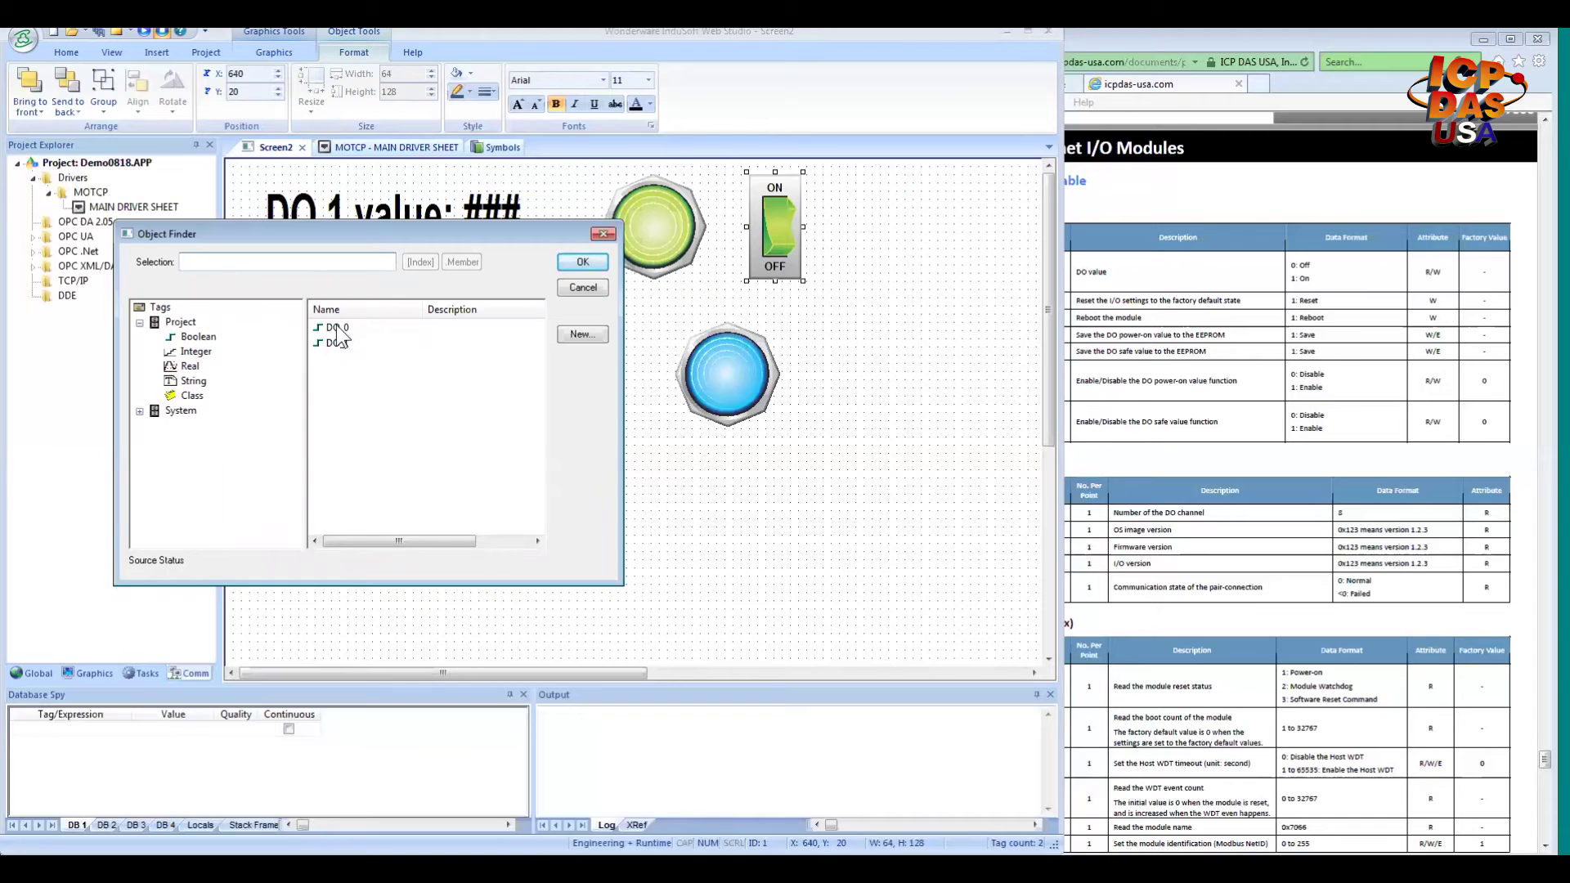
pyautogui.doubleClick(332, 327)
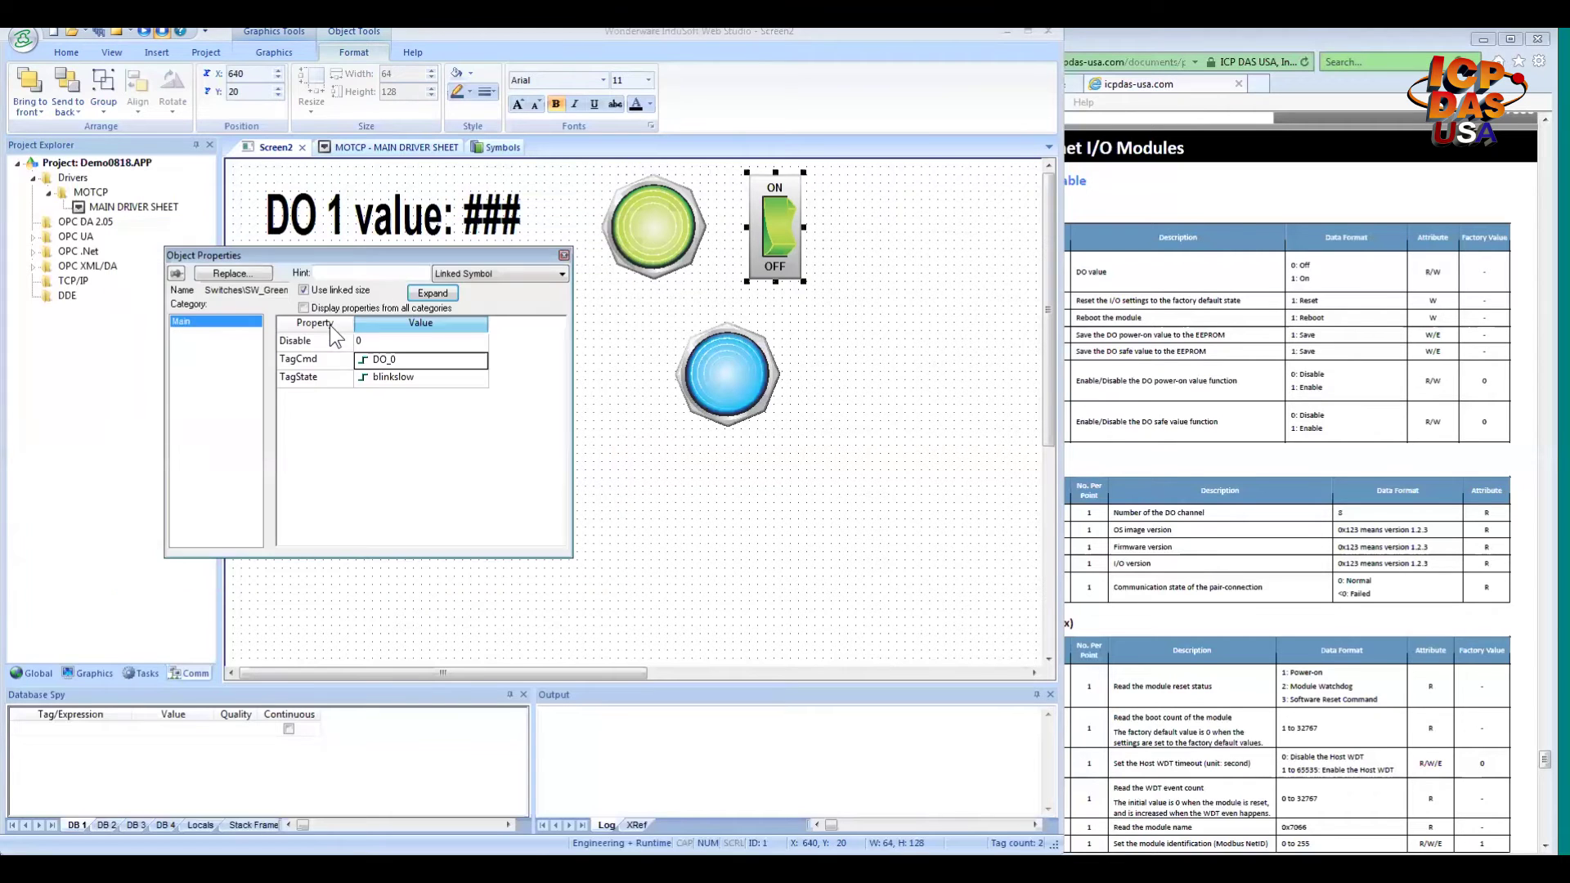
pyautogui.click(360, 380)
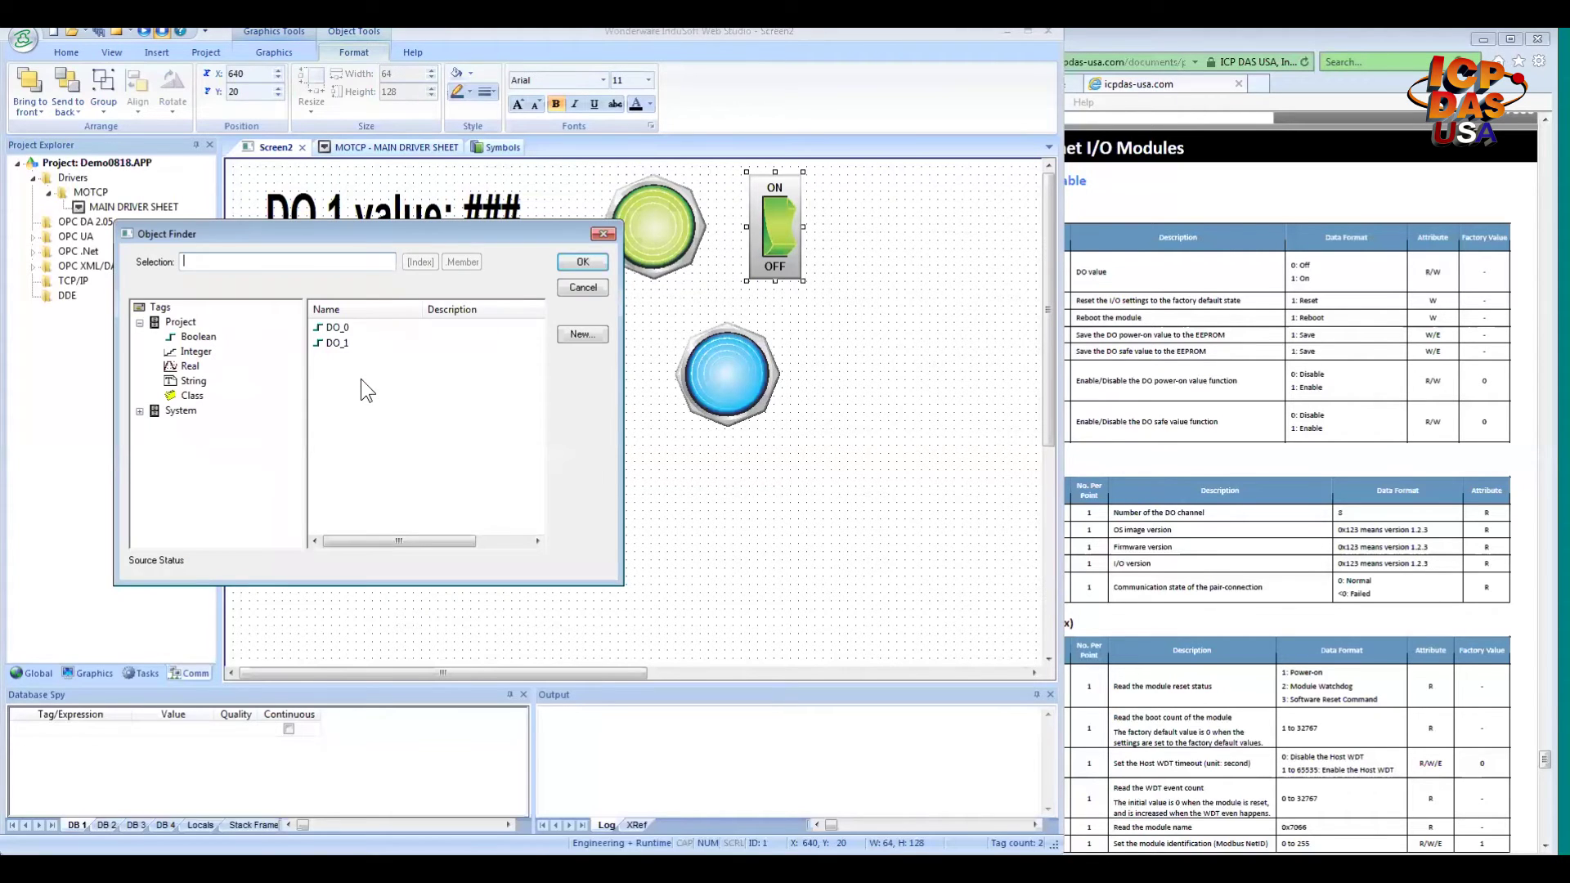
pyautogui.doubleClick(367, 325)
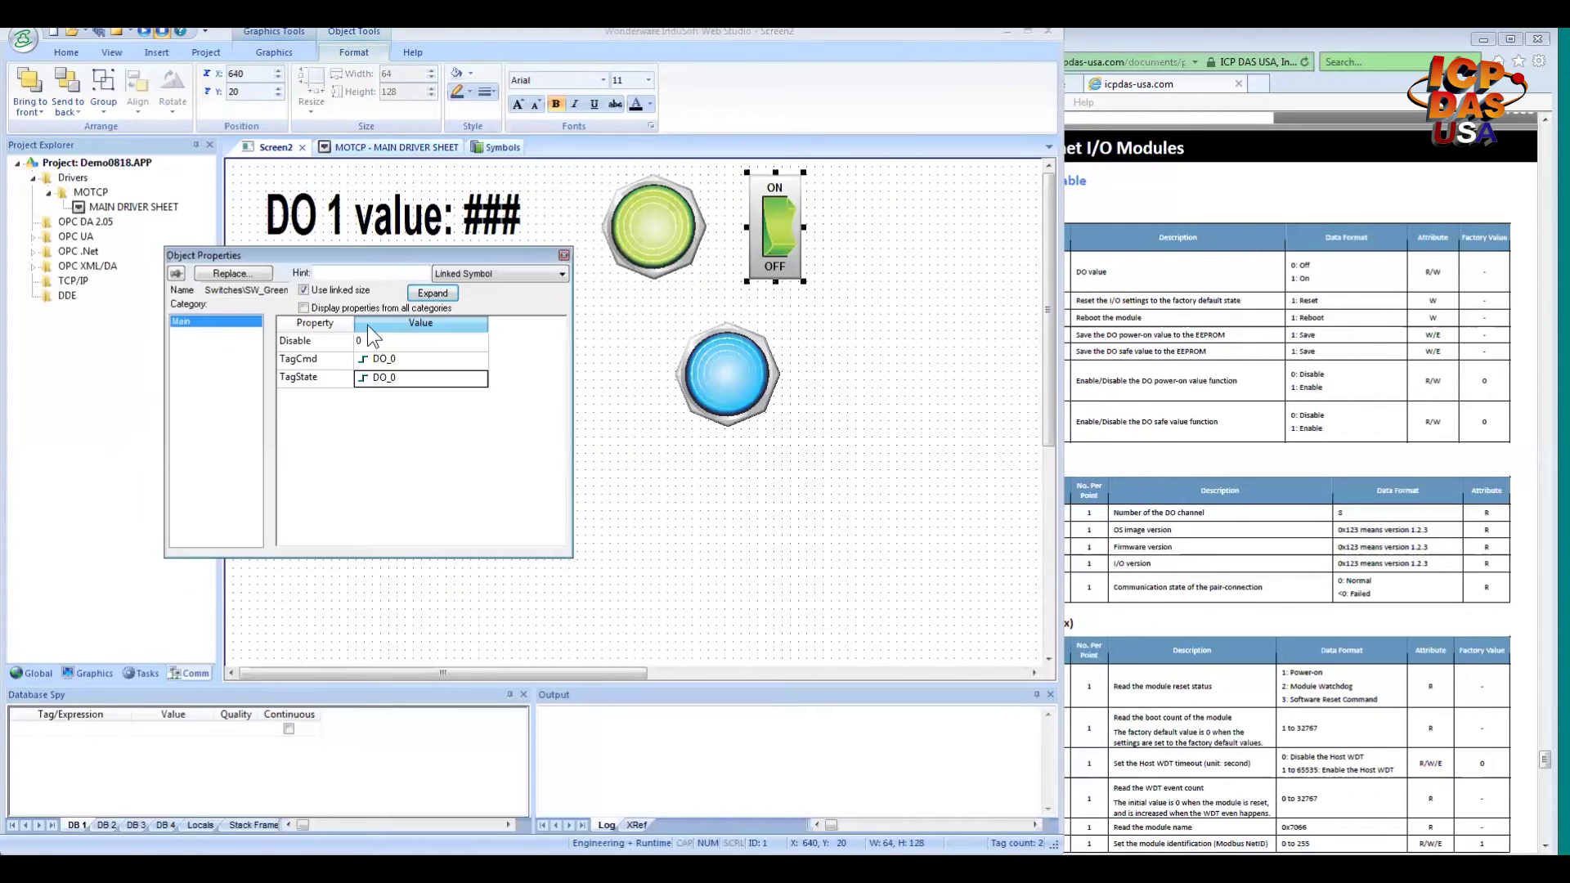
pyautogui.click(563, 255)
# - Move the blue pilot light under the green one and link its TagState to DO_1
pyautogui.moveTo(702, 367); pyautogui.dragTo(629, 359)
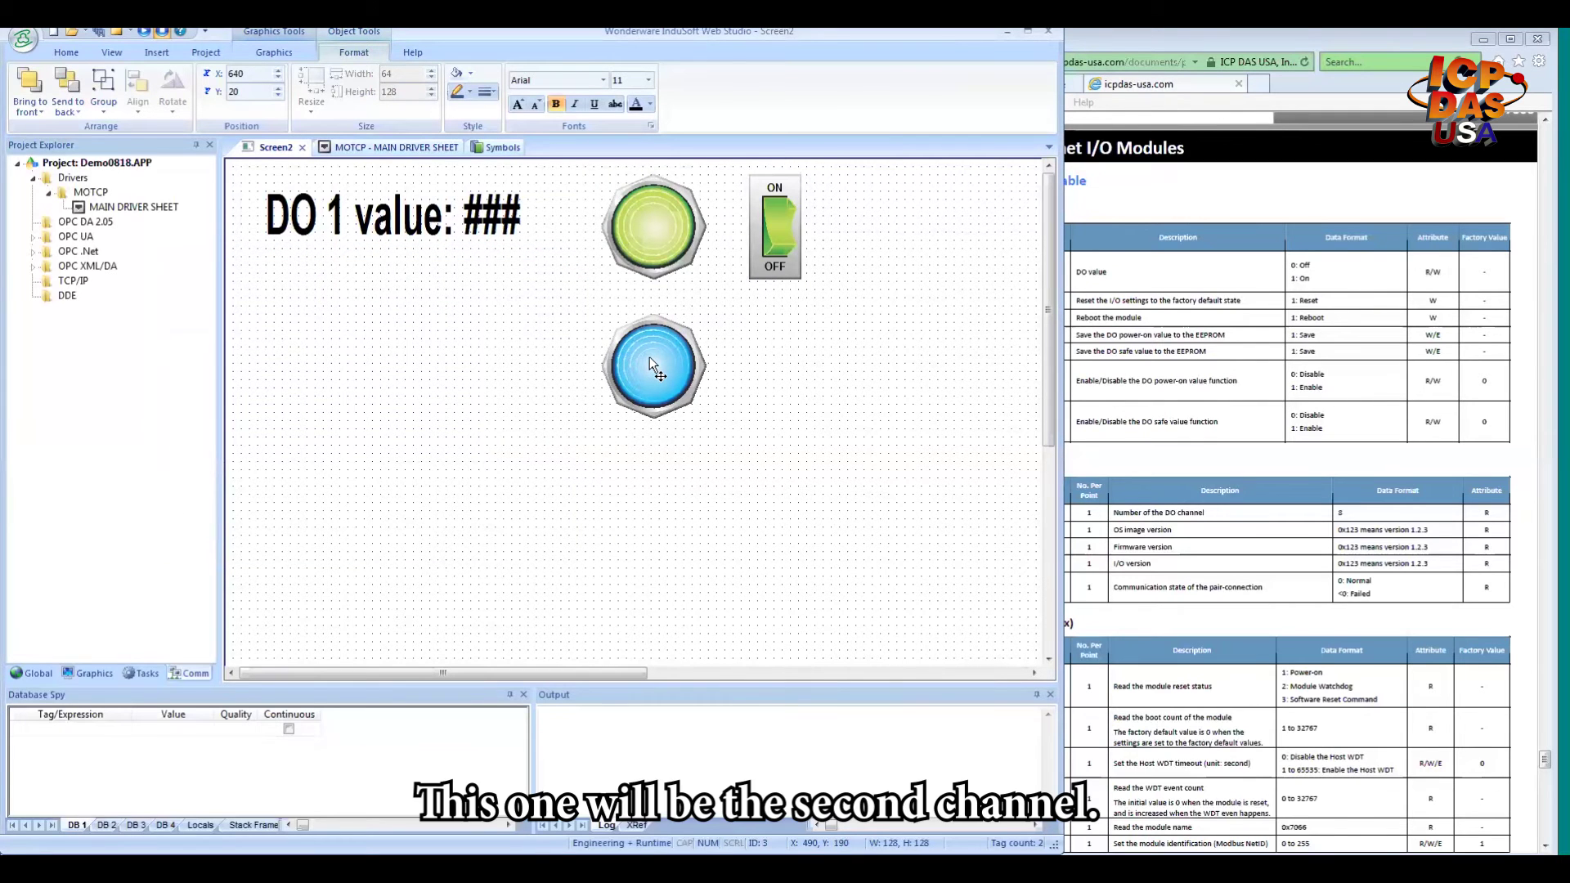
pyautogui.doubleClick(662, 359)
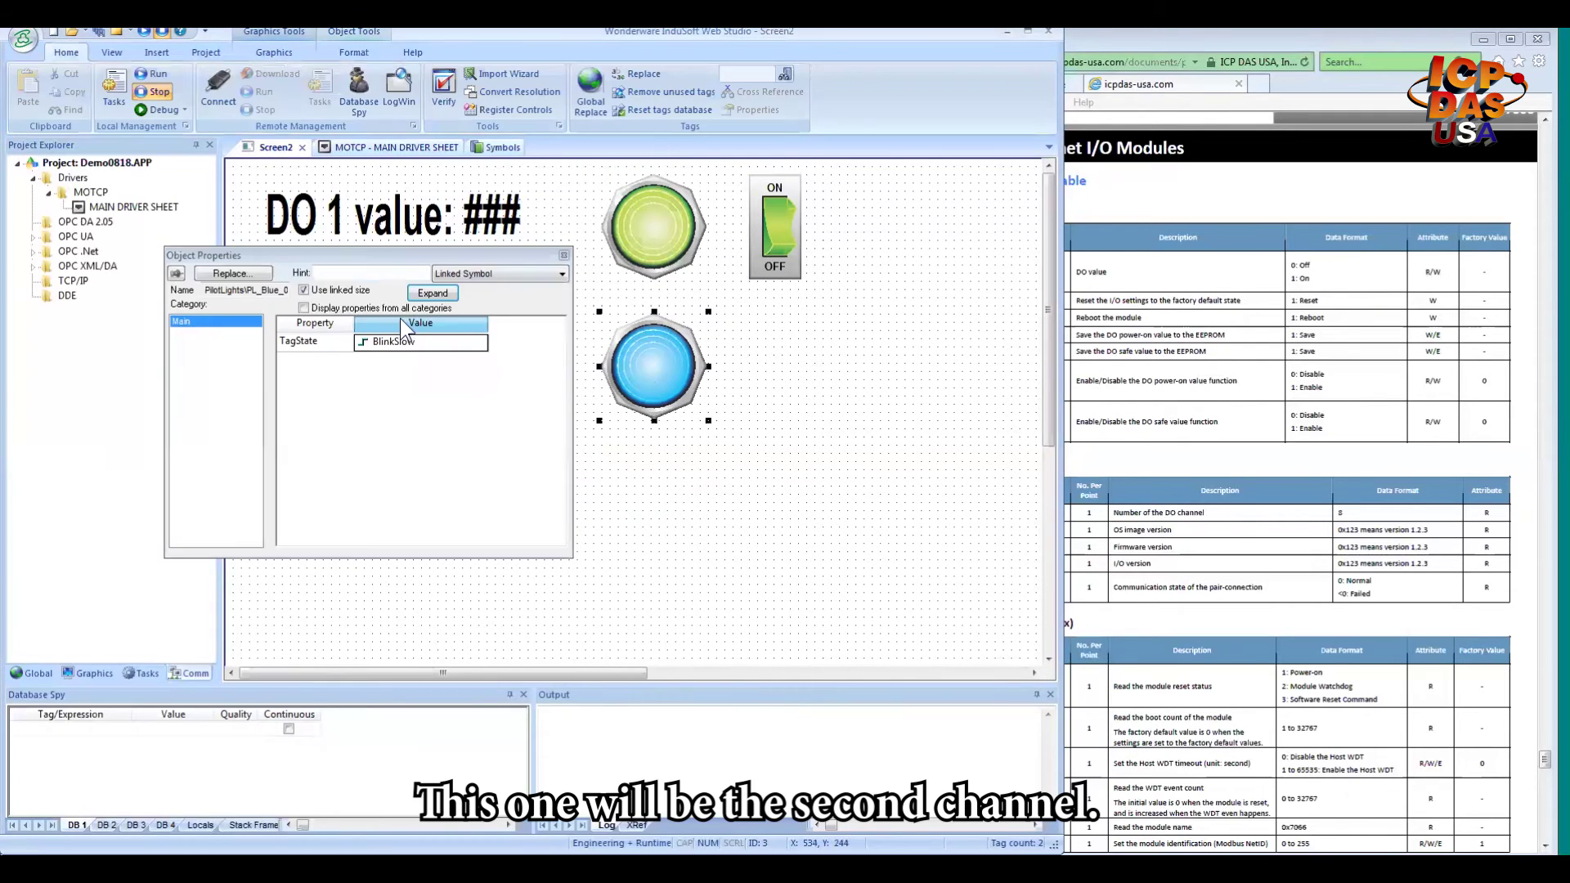
pyautogui.click(364, 340)
pyautogui.doubleClick(341, 341)
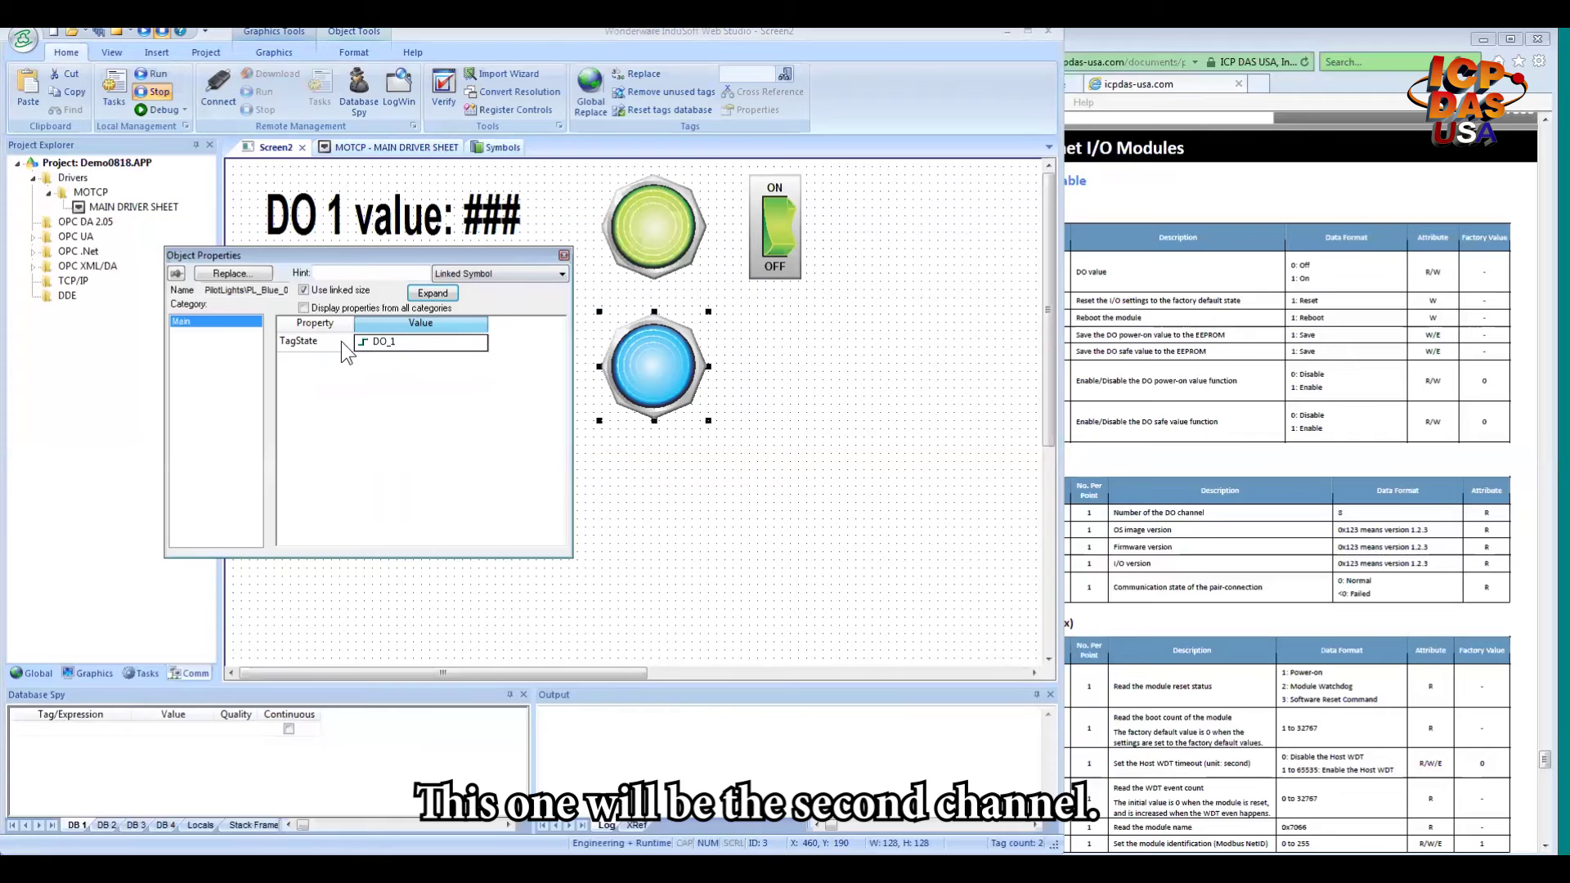
pyautogui.click(564, 256)
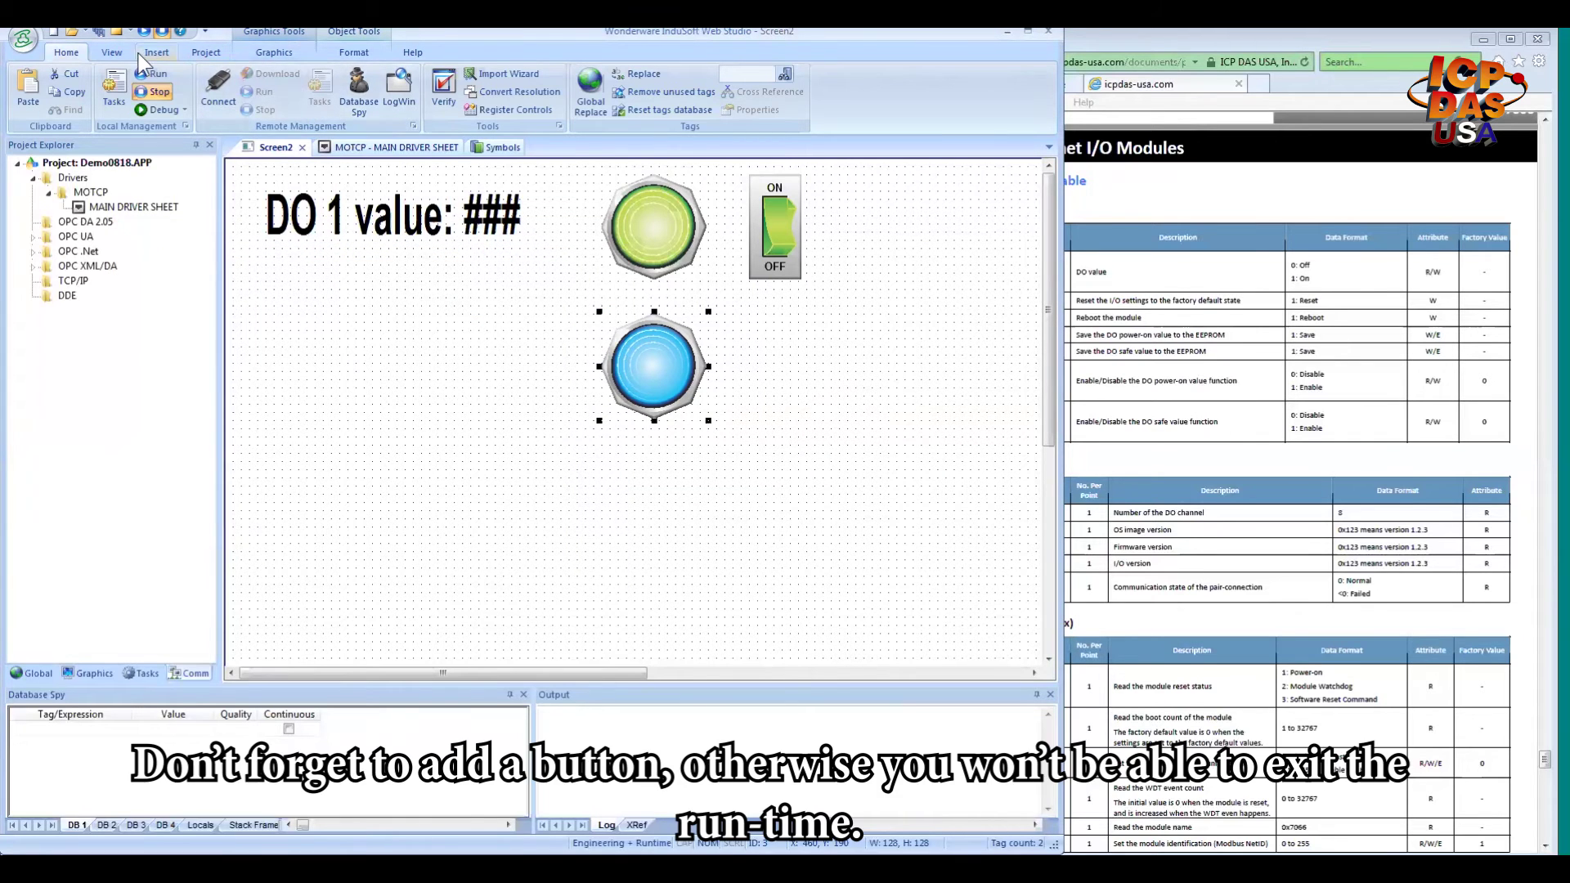
# - Place a push button below the blue light and set its caption to EXIT
pyautogui.click(302, 53)
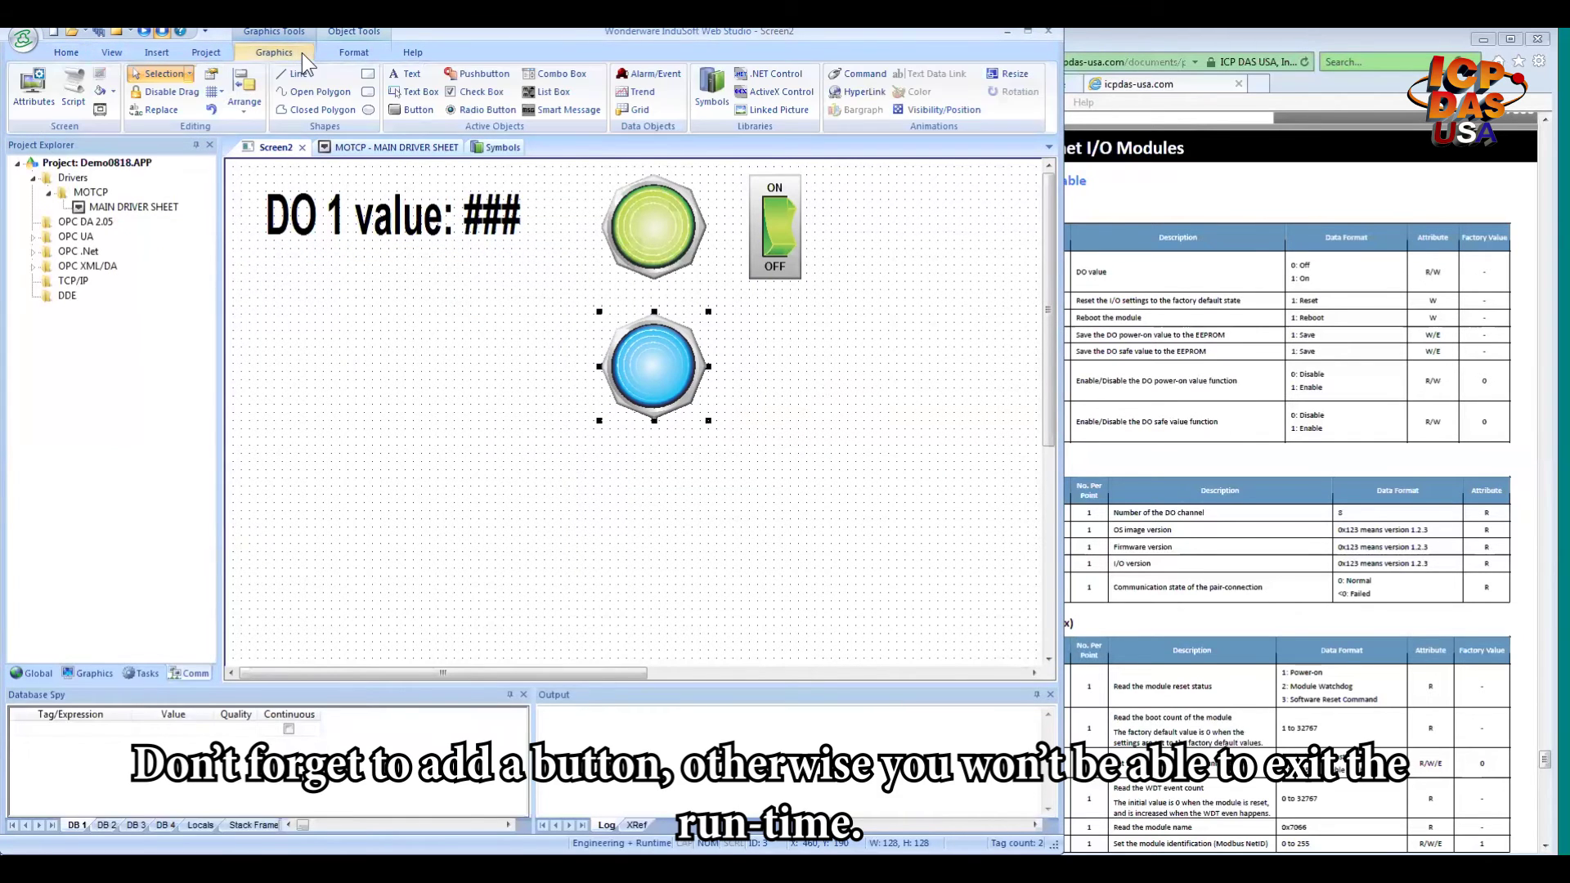
pyautogui.click(413, 110)
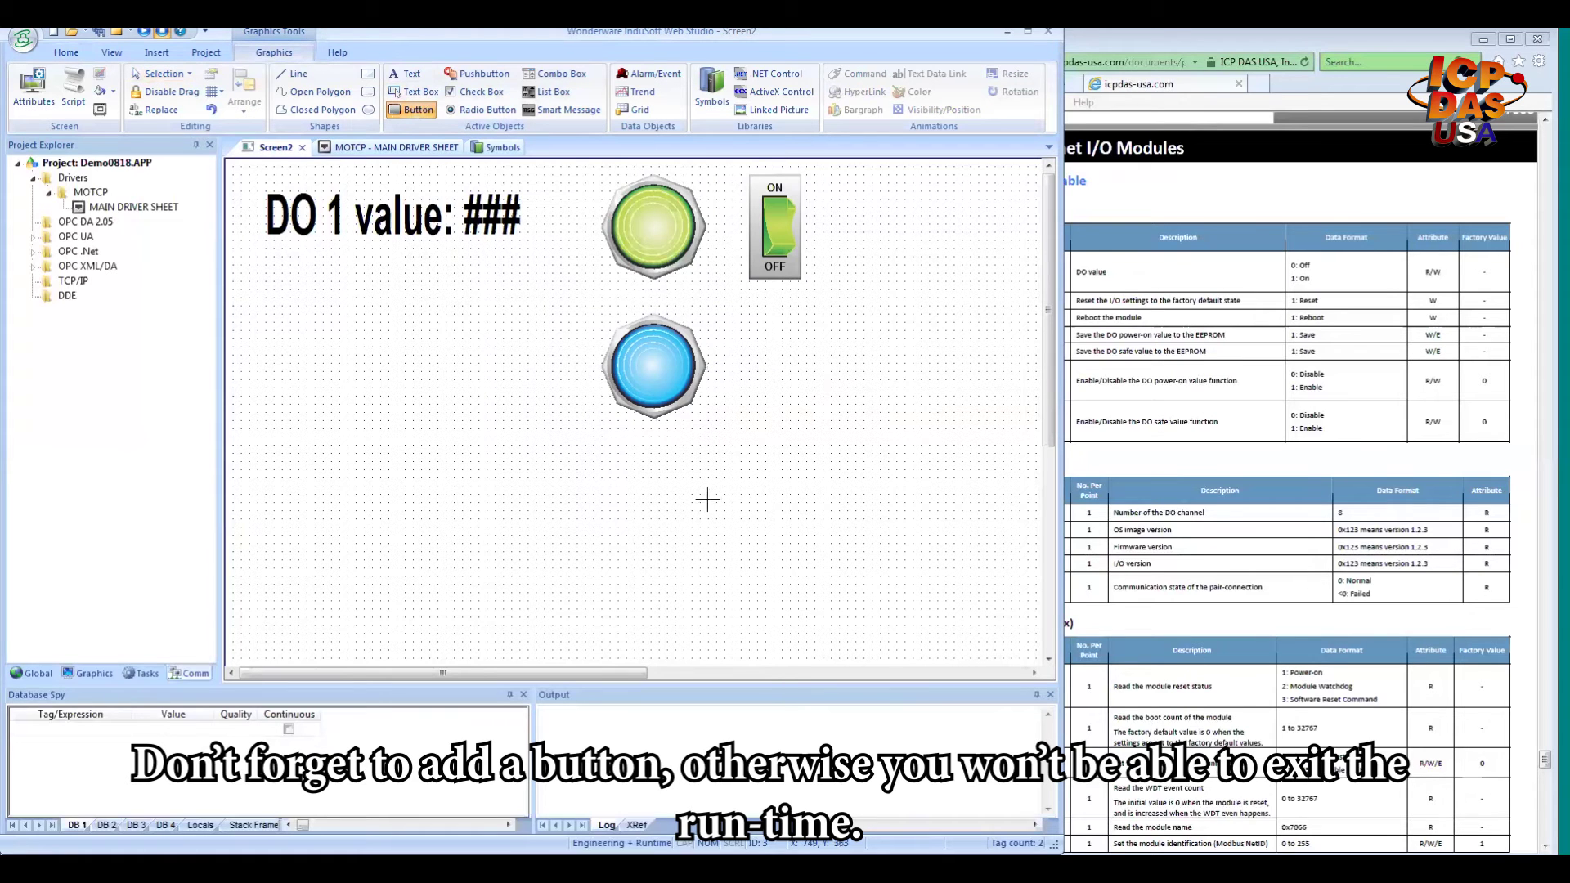
pyautogui.click(734, 561)
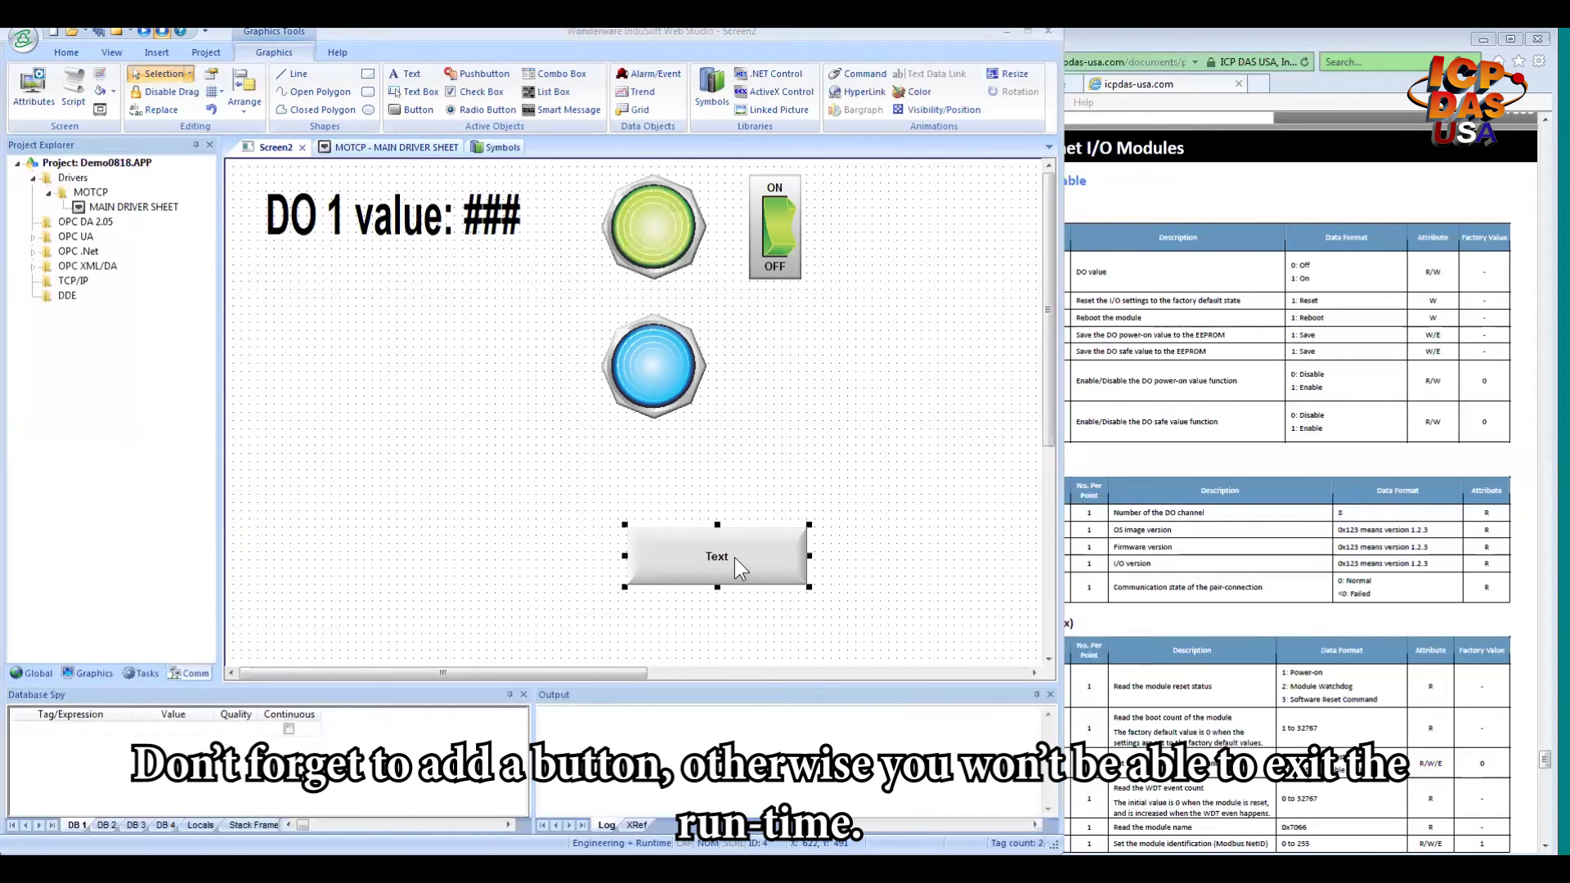
pyautogui.doubleClick(735, 557)
pyautogui.moveTo(230, 323); pyautogui.dragTo(155, 313)
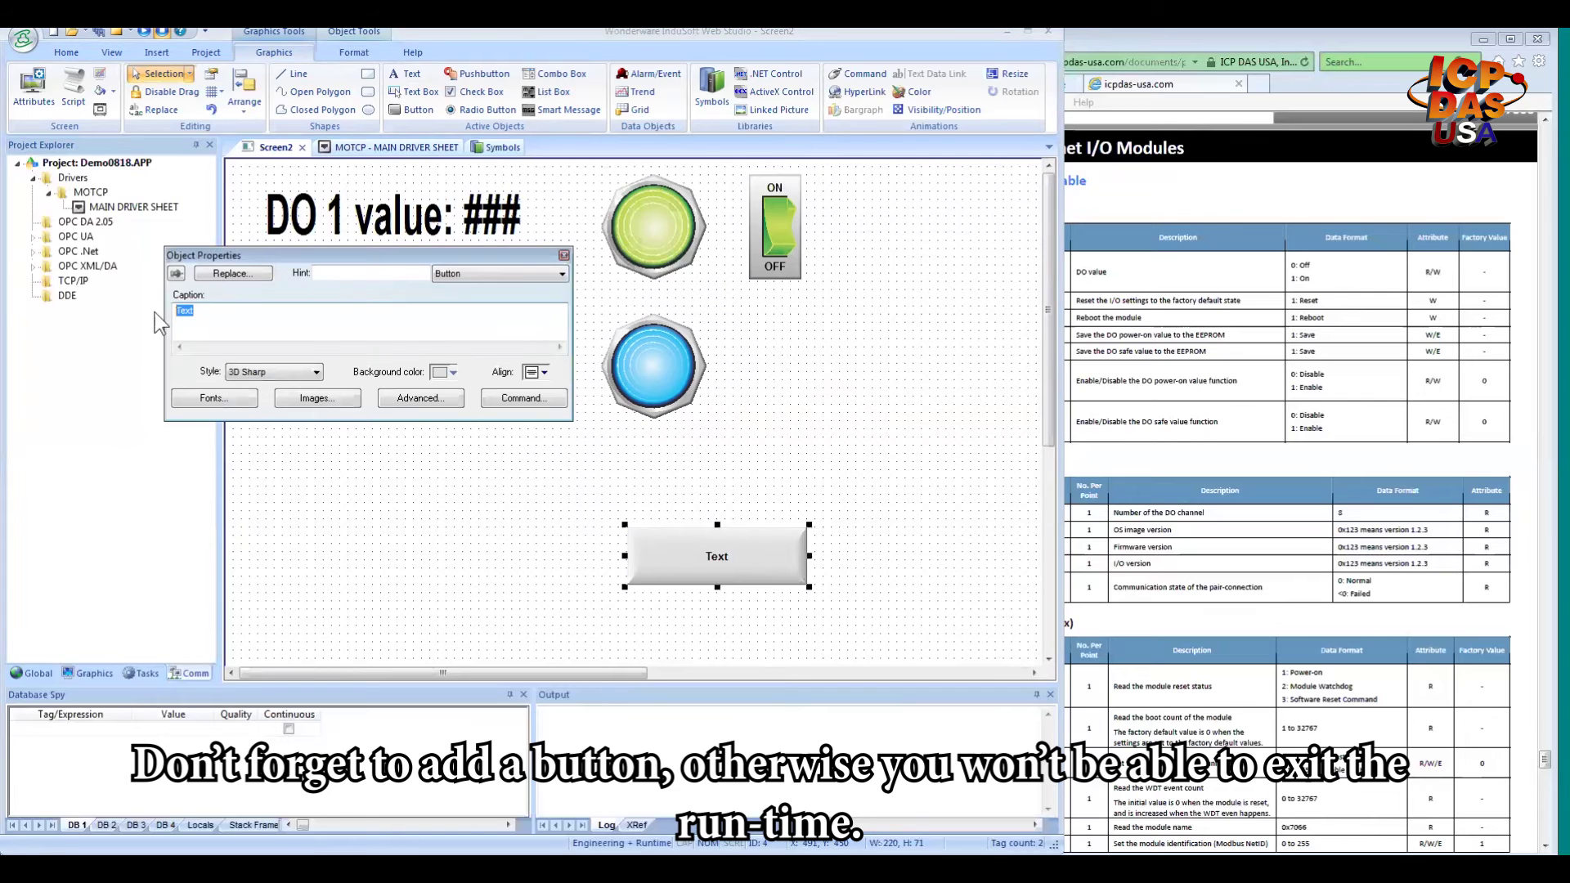
pyautogui.write('EX')
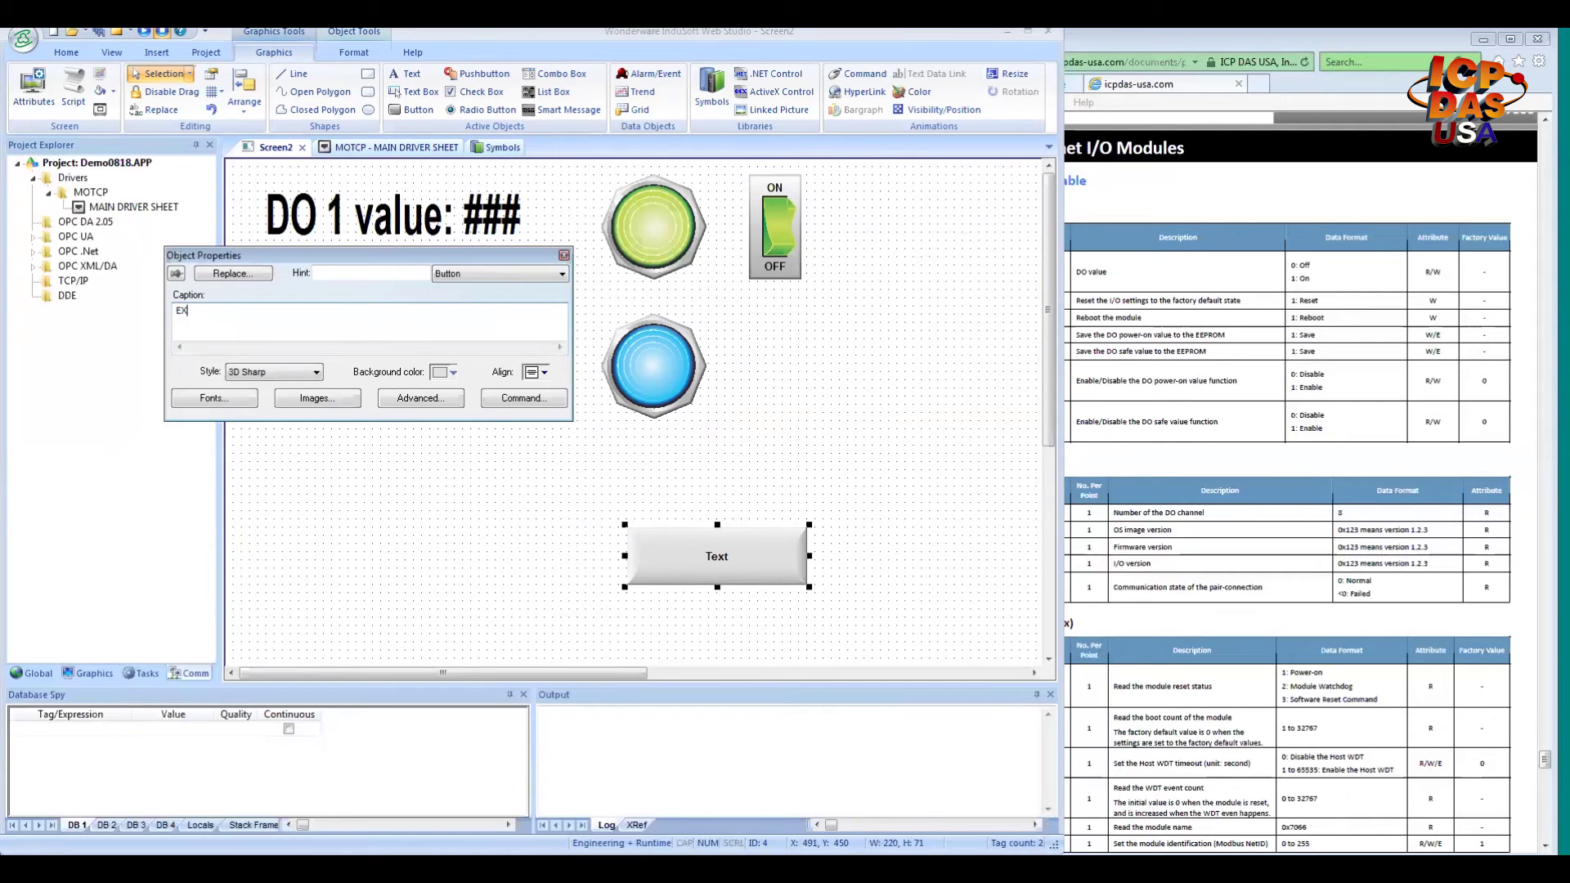
pyautogui.write('IT')
# - Give the EXIT button a Built-in Language command with Shutdown() in Expression row 01
pyautogui.click(527, 400)
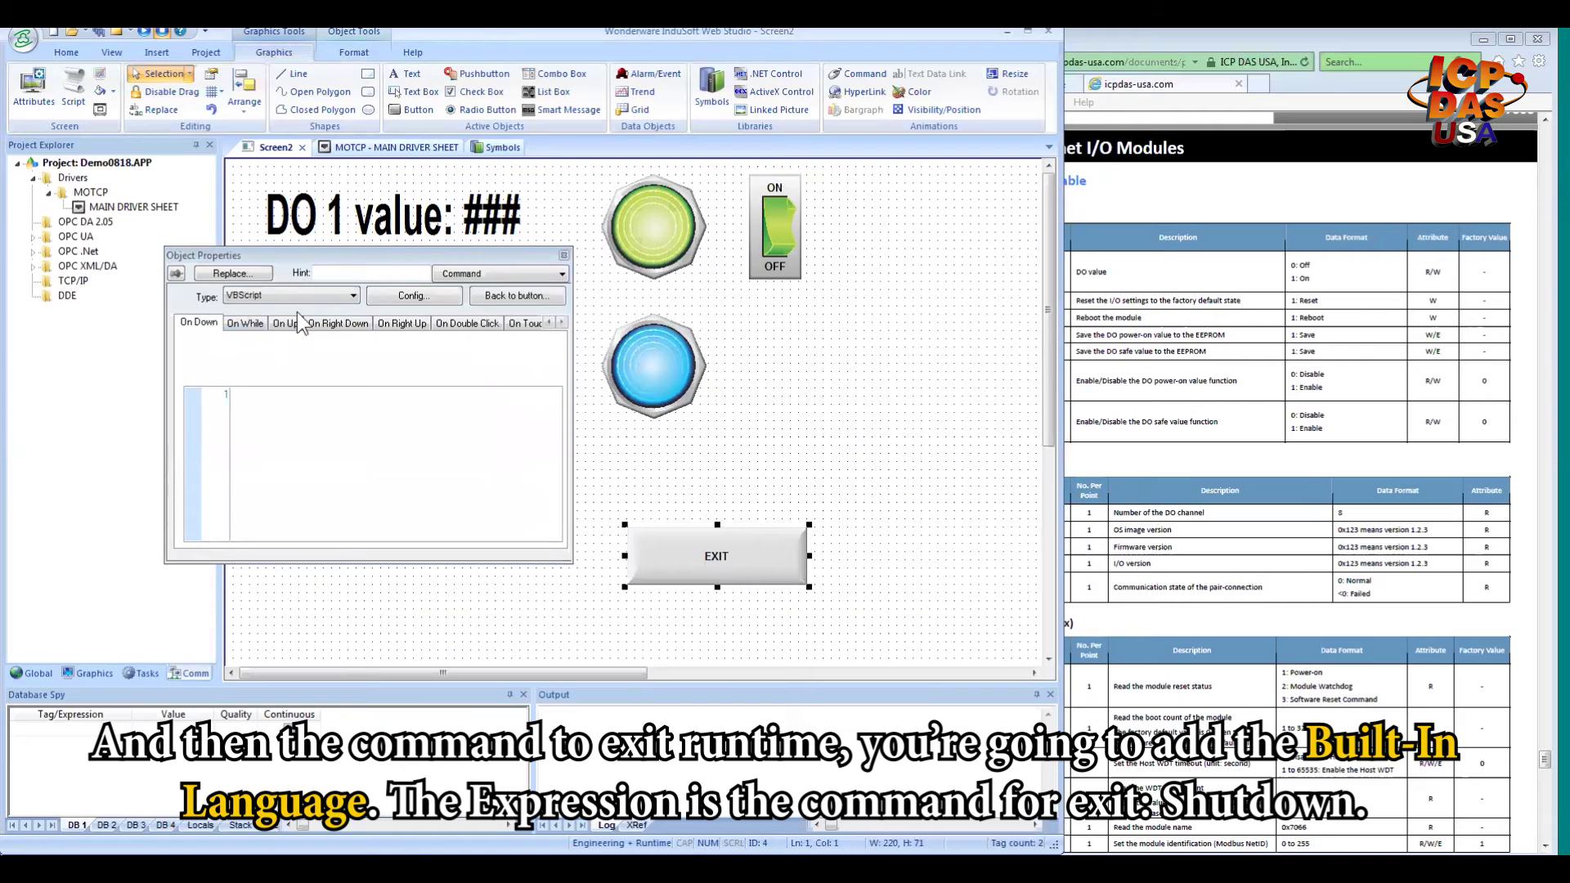
pyautogui.click(342, 293)
pyautogui.click(276, 312)
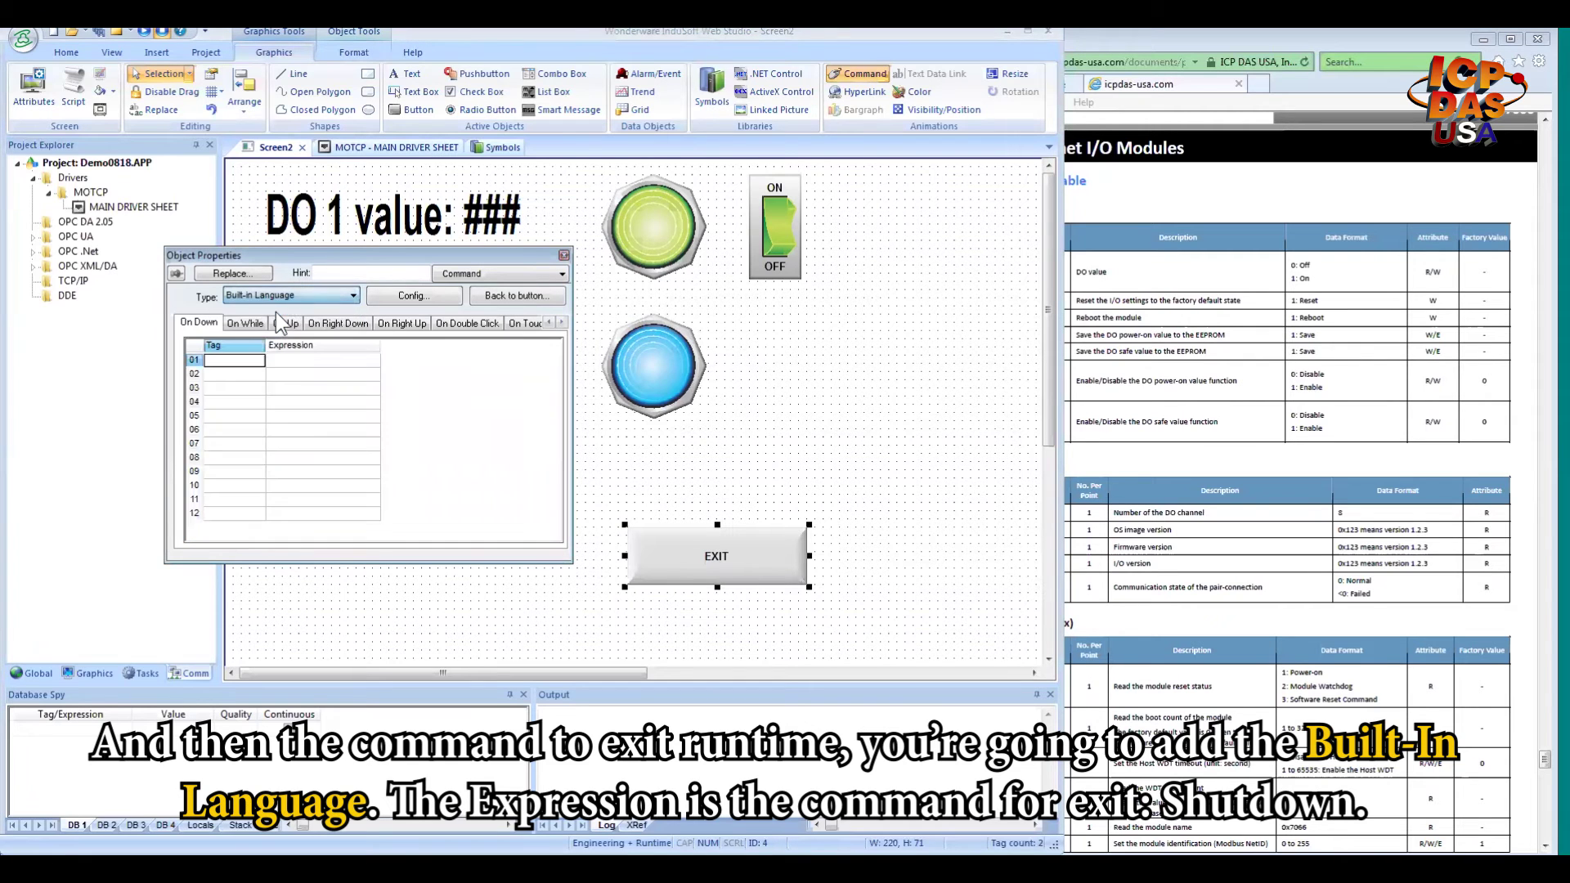
pyautogui.click(295, 360)
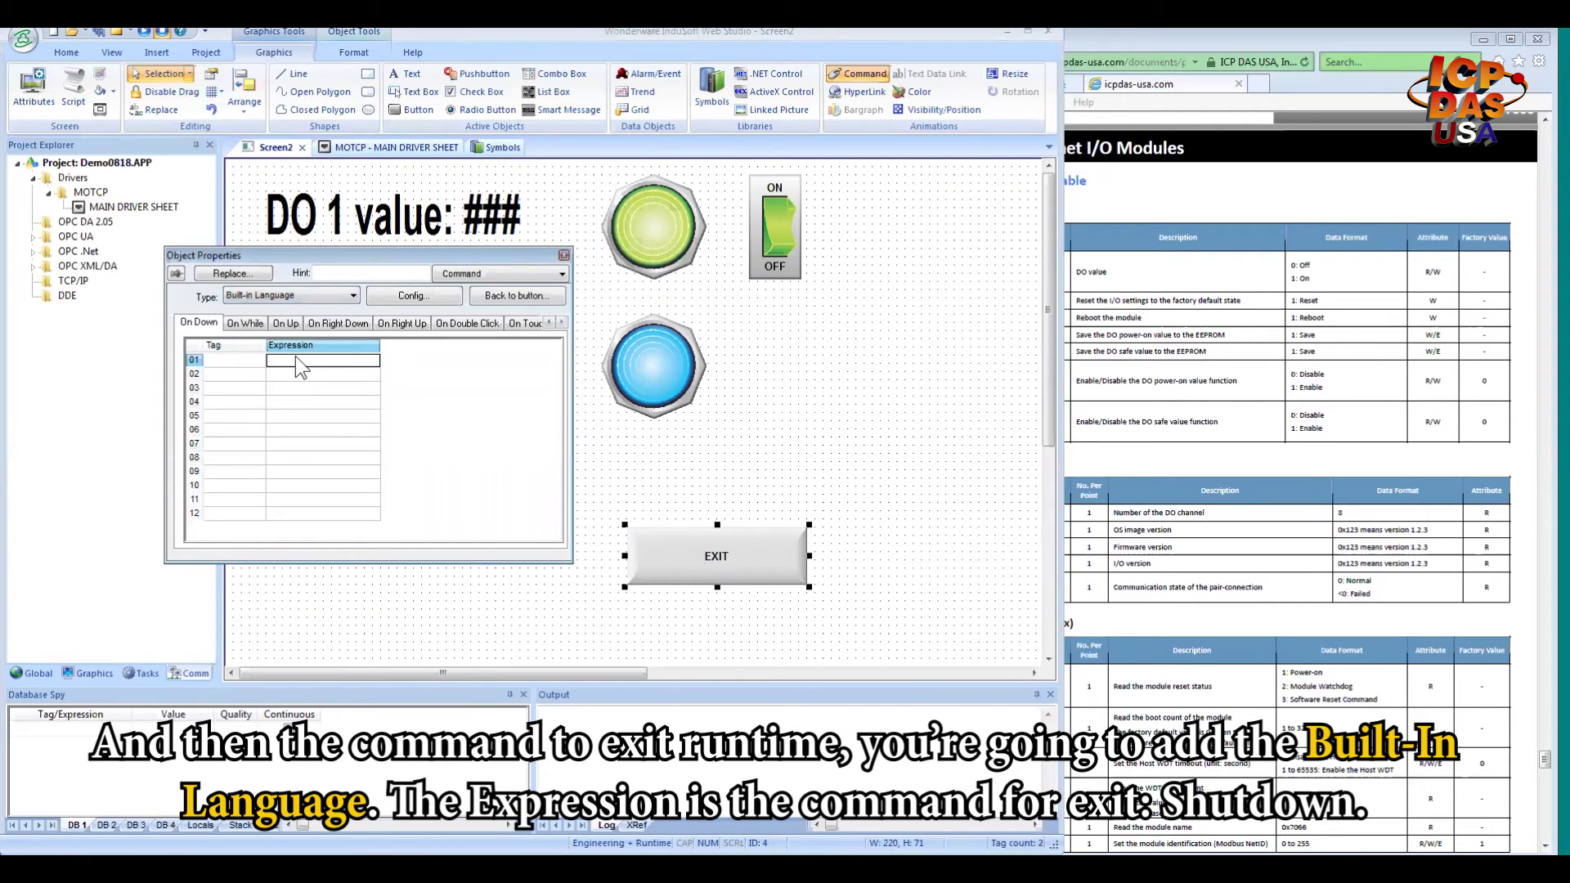
pyautogui.write('Shutdown(')
pyautogui.press('Return')
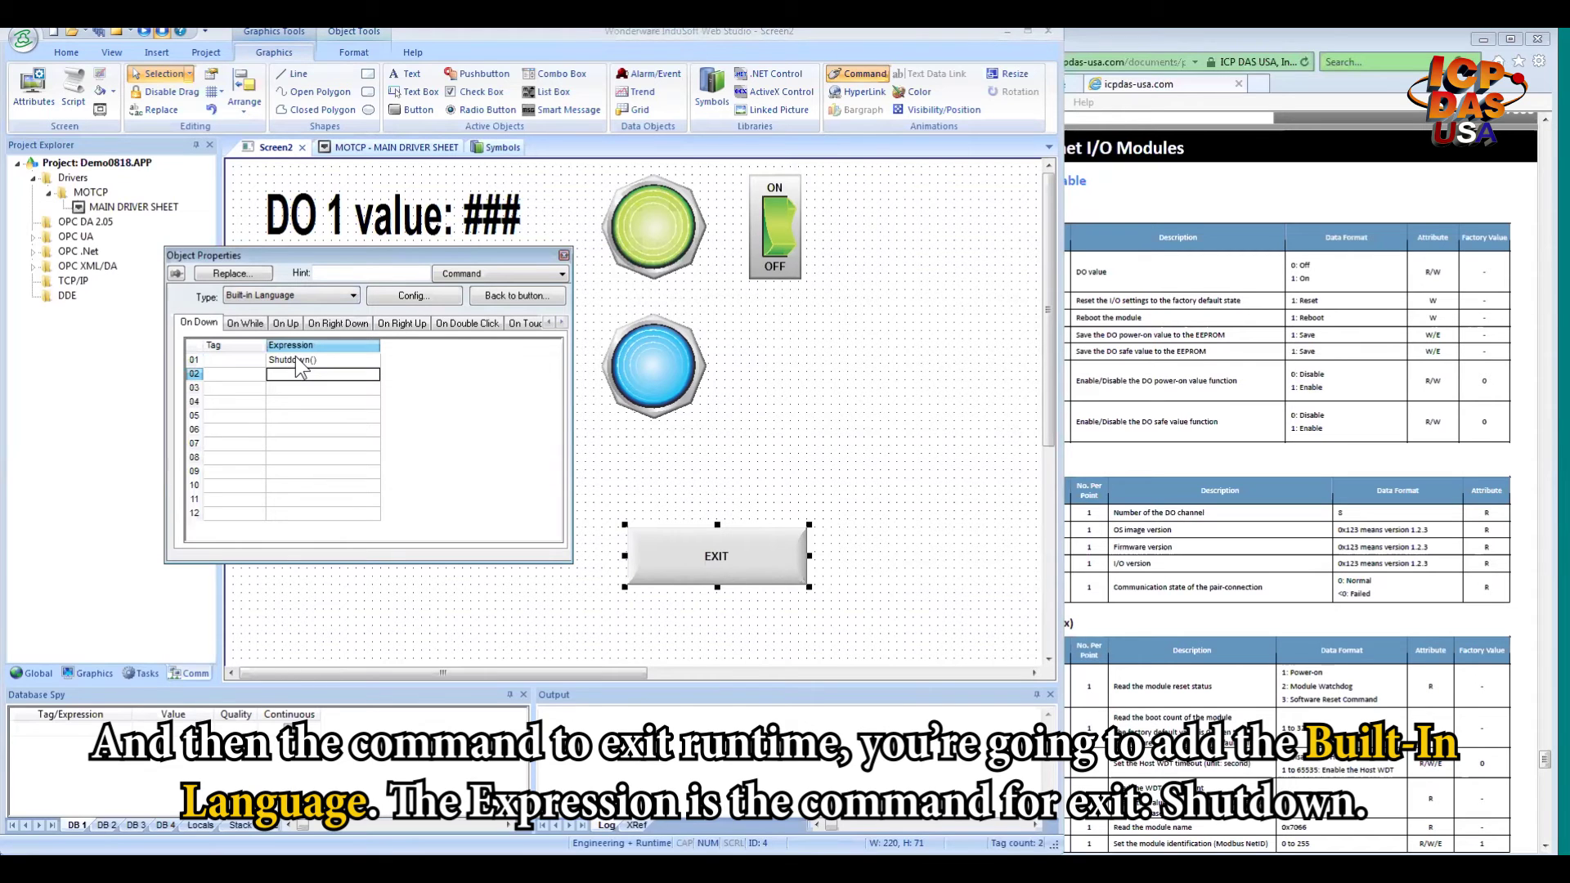
# - Close the EXIT button's properties and use Save All, saving the screen as Screen2.scc
pyautogui.click(564, 256)
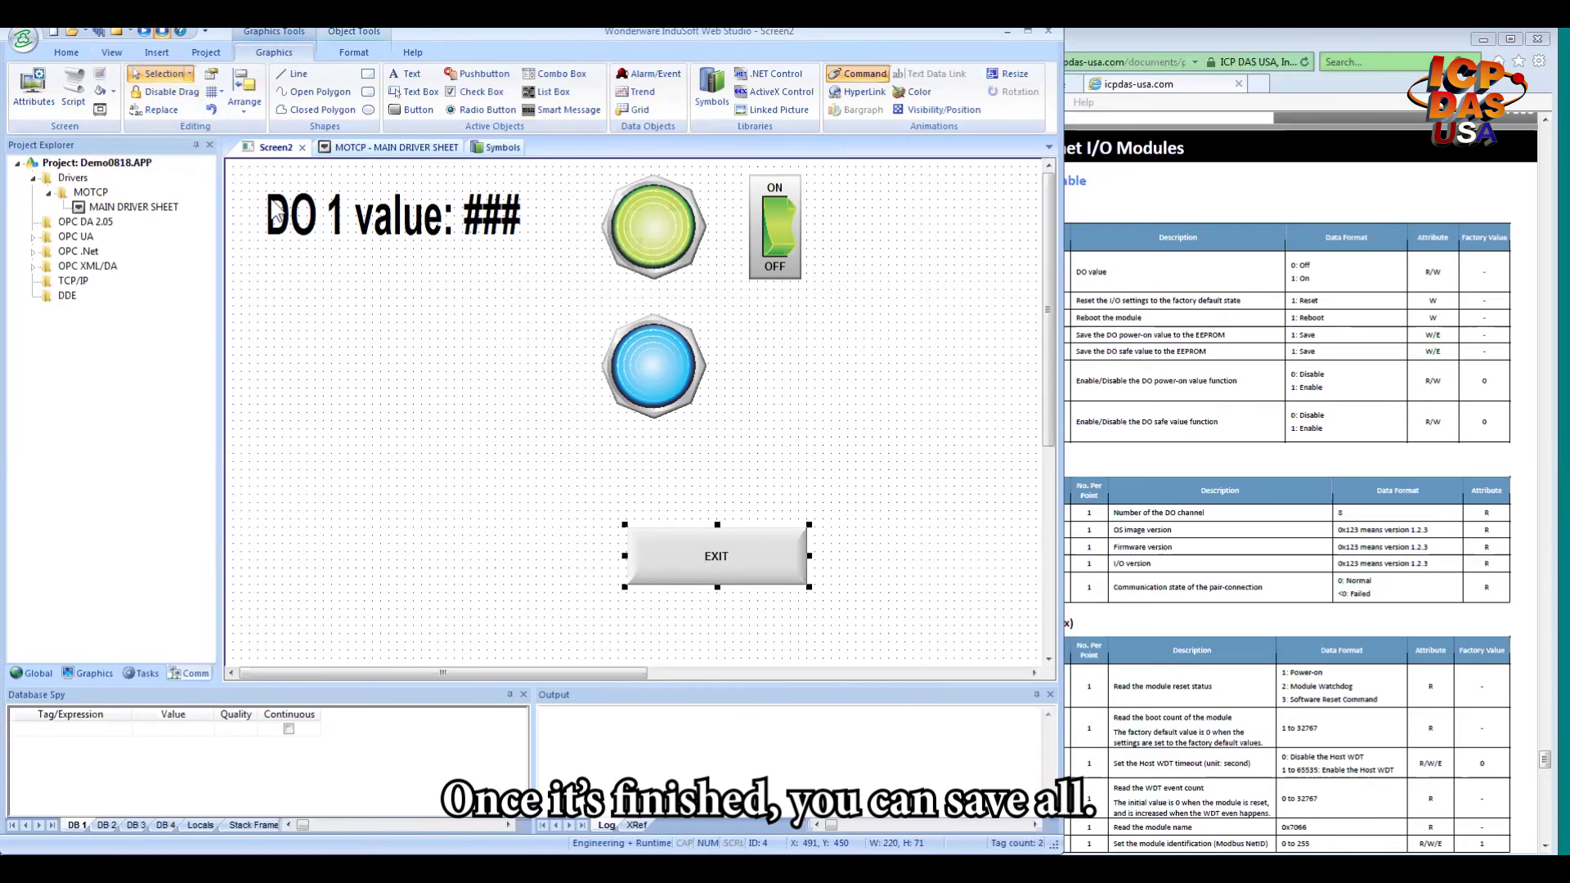
pyautogui.click(23, 41)
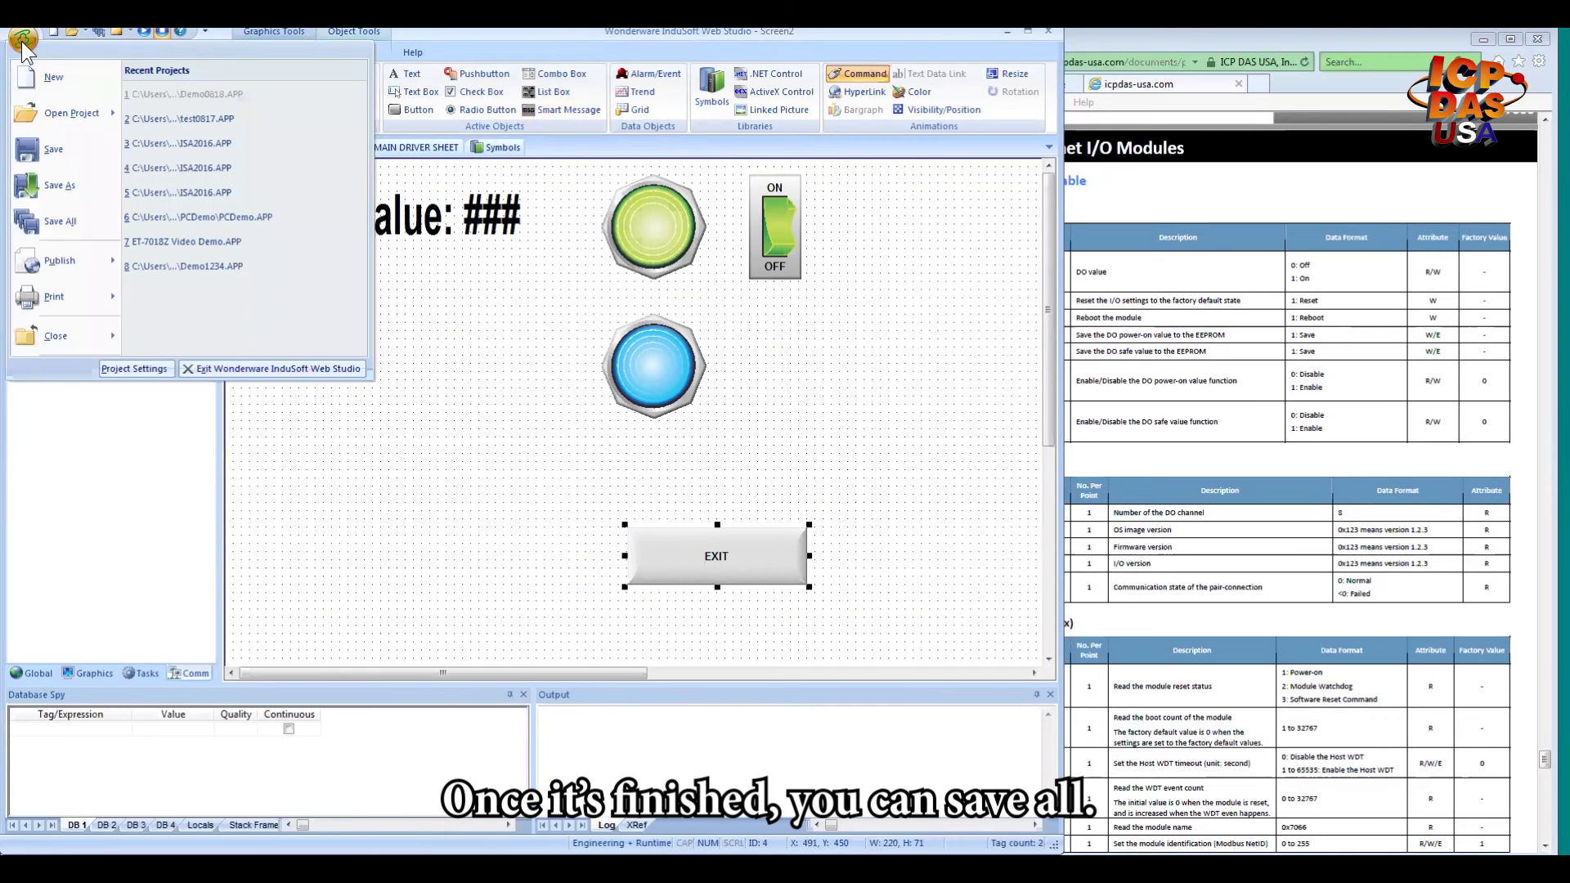
pyautogui.click(72, 226)
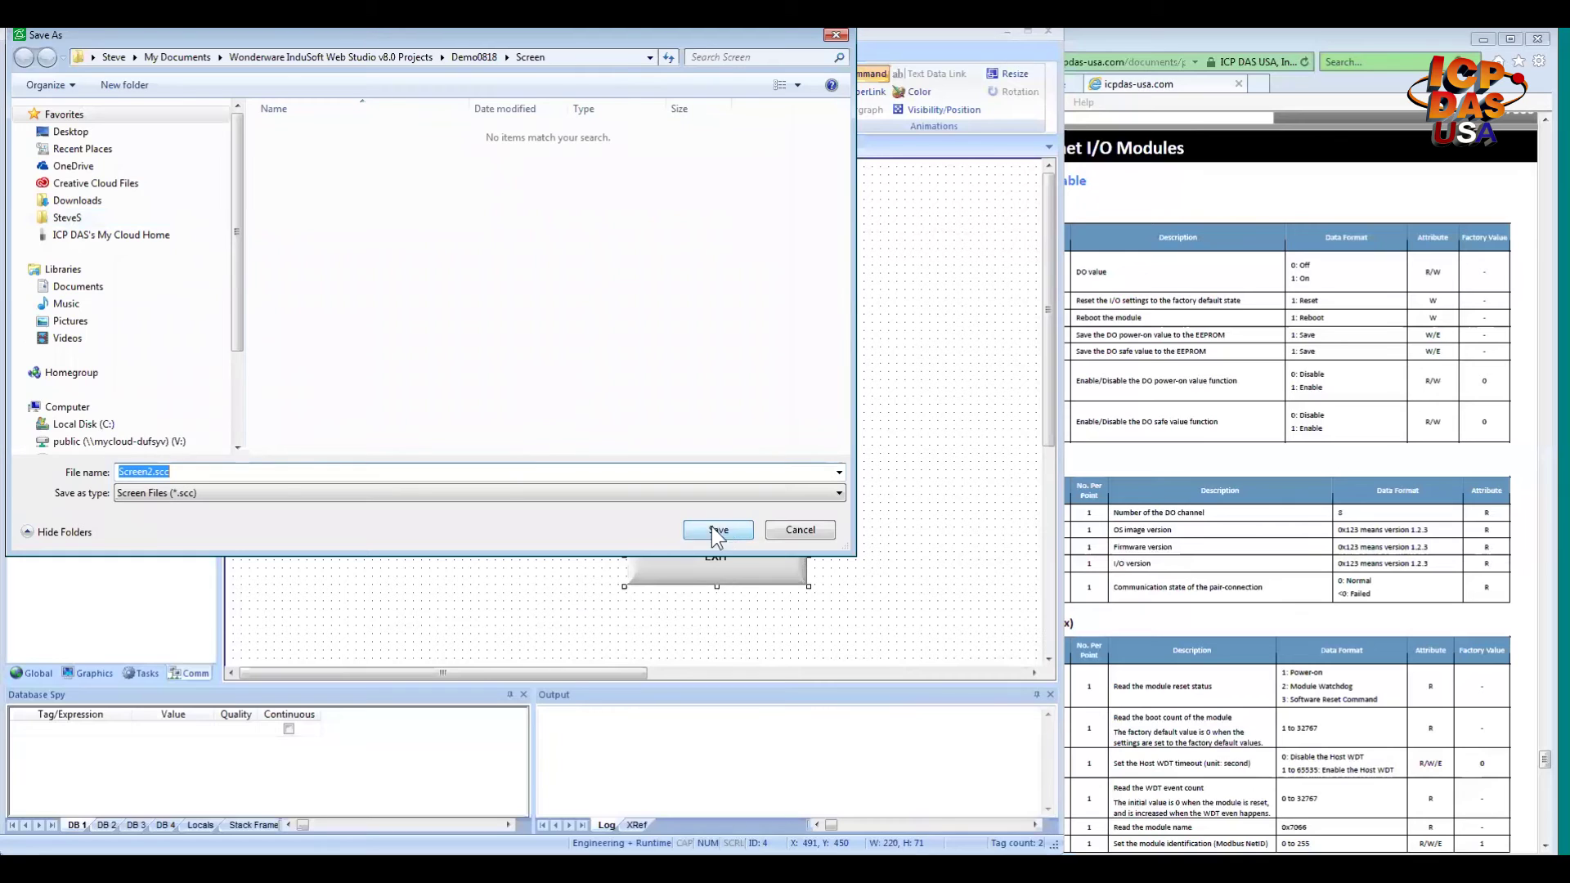
pyautogui.click(720, 529)
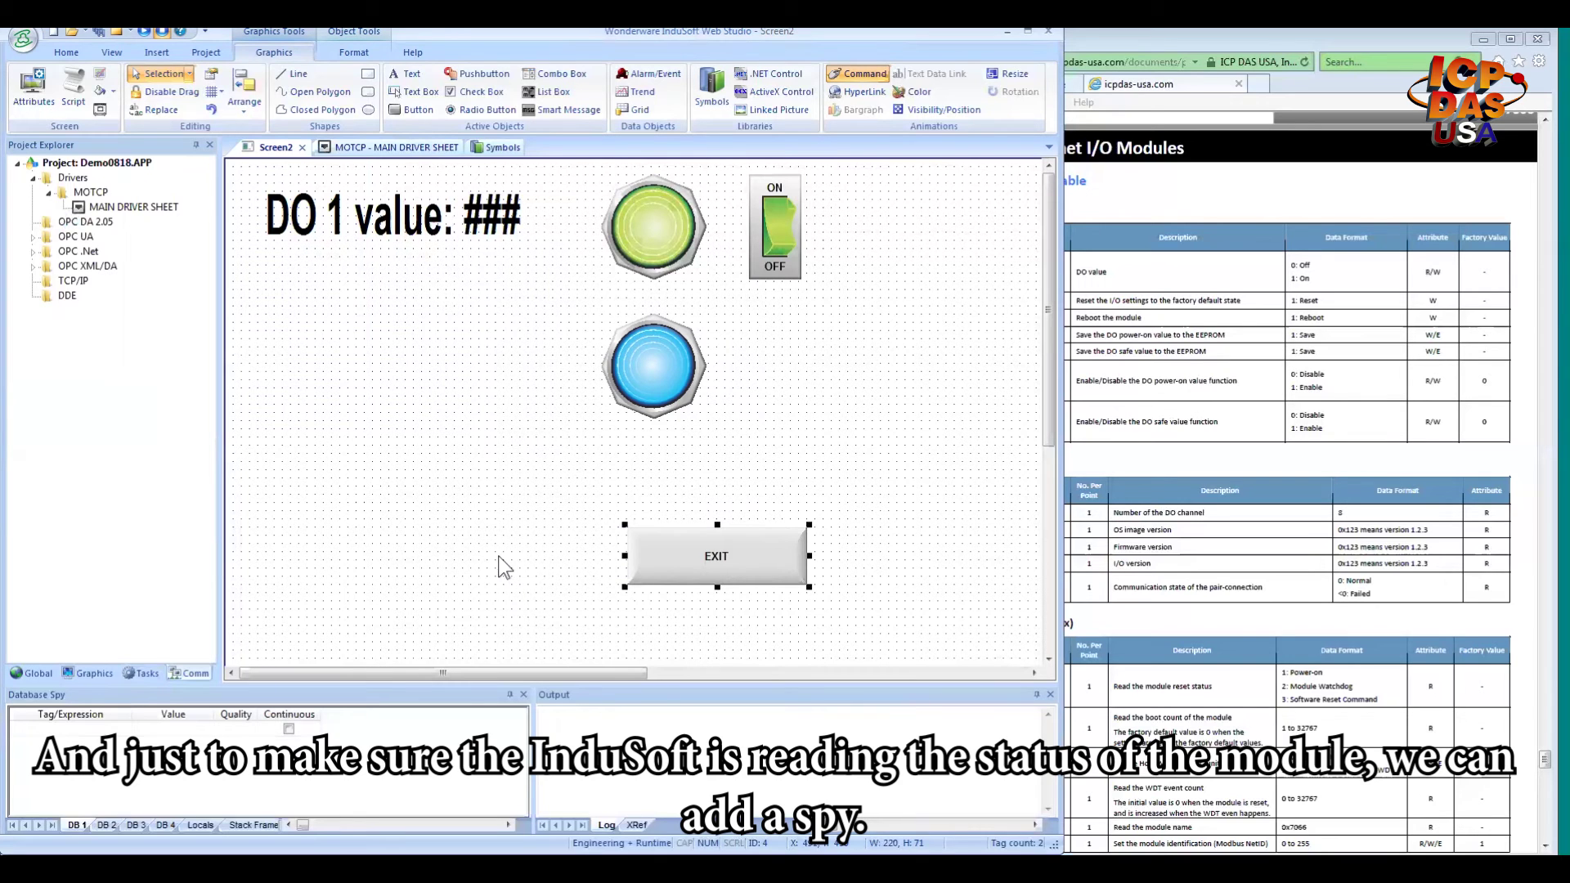
# - Save, then add DO_0 and DO_1 to Database Spy, both reading 0 with GOOD quality
pyautogui.hotkey('ctrl', 's')
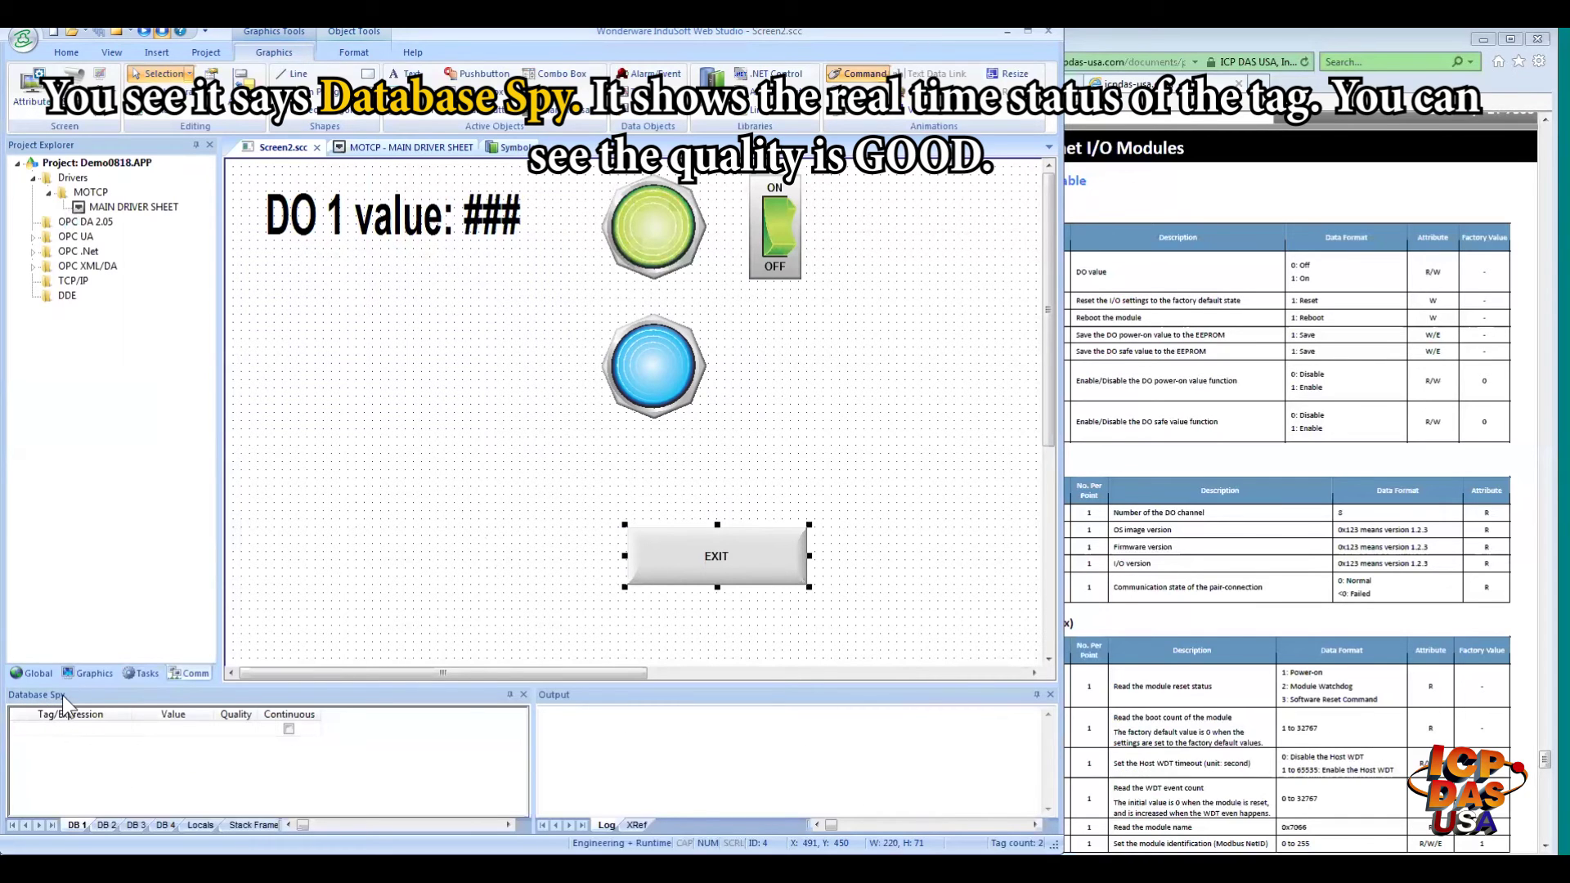
pyautogui.doubleClick(54, 726)
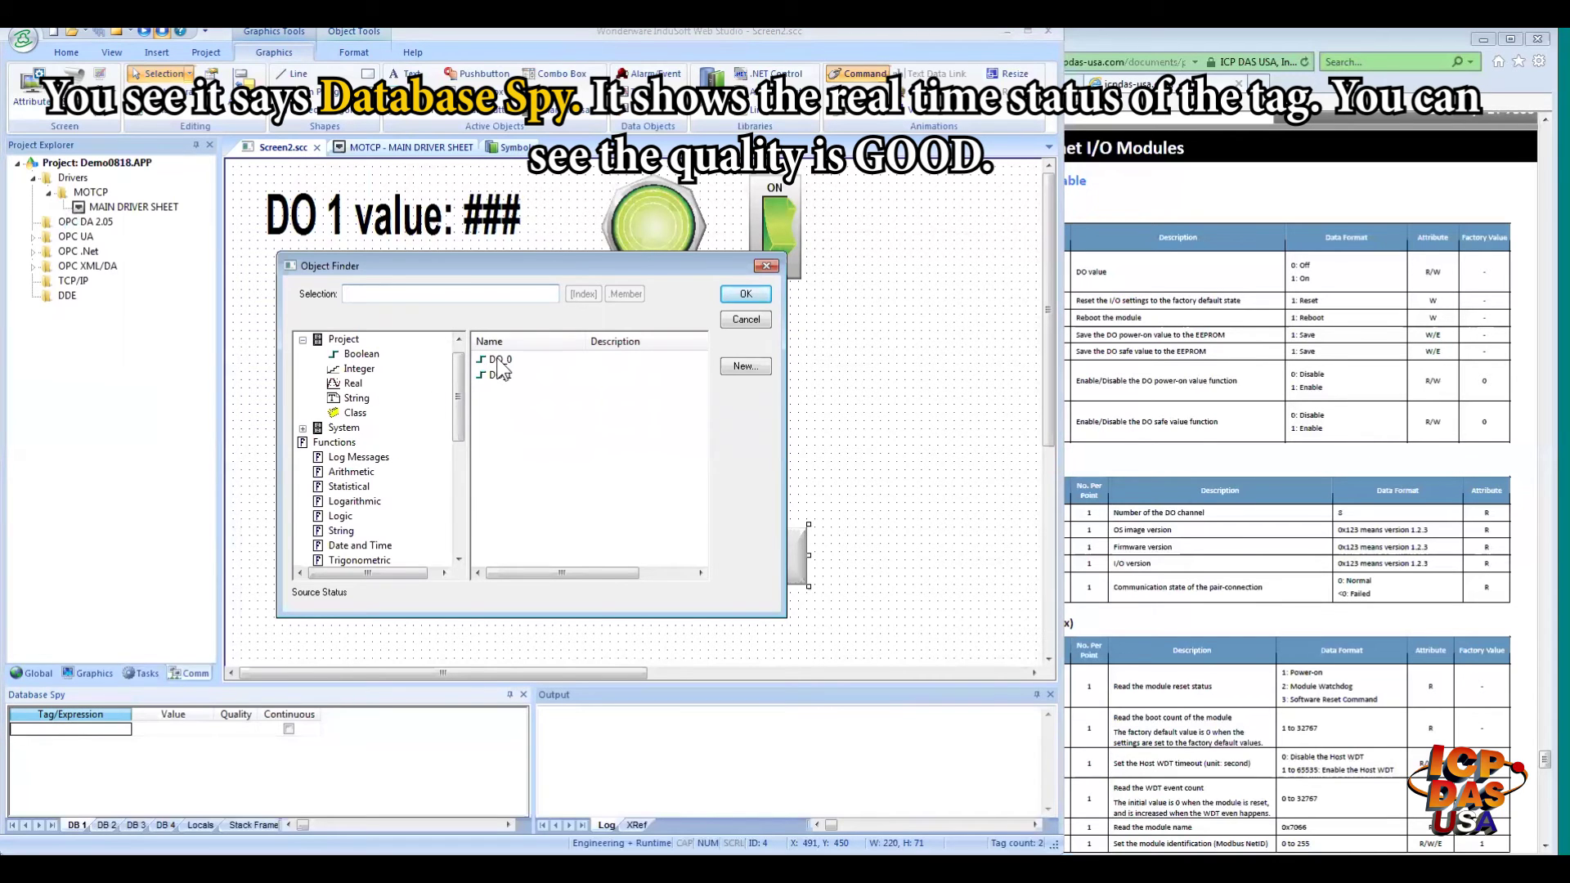
pyautogui.doubleClick(497, 360)
pyautogui.doubleClick(39, 744)
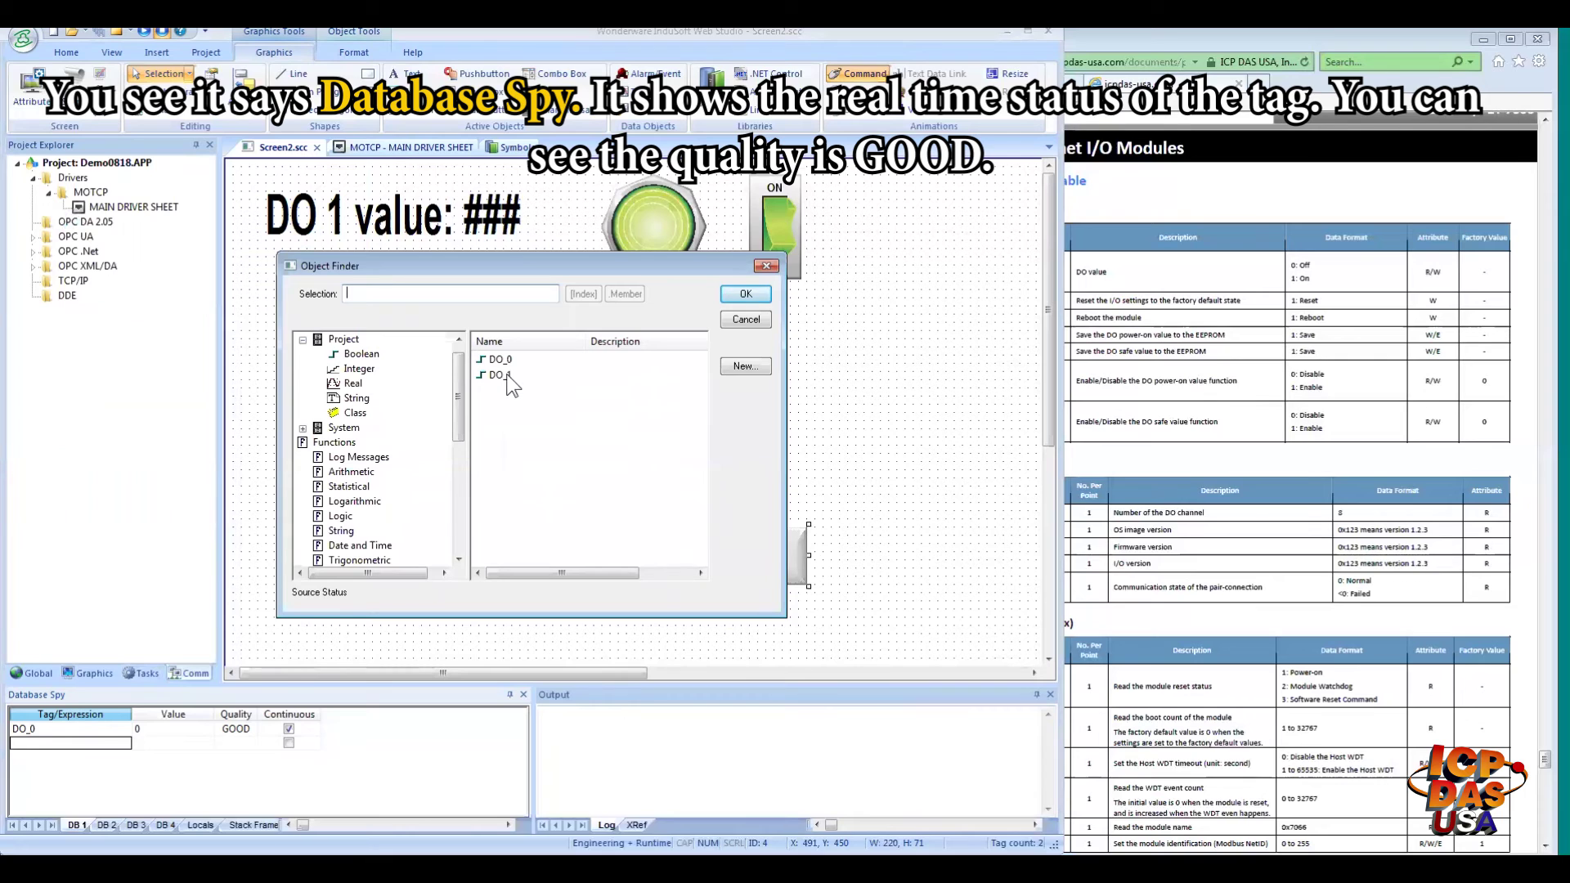
pyautogui.doubleClick(497, 375)
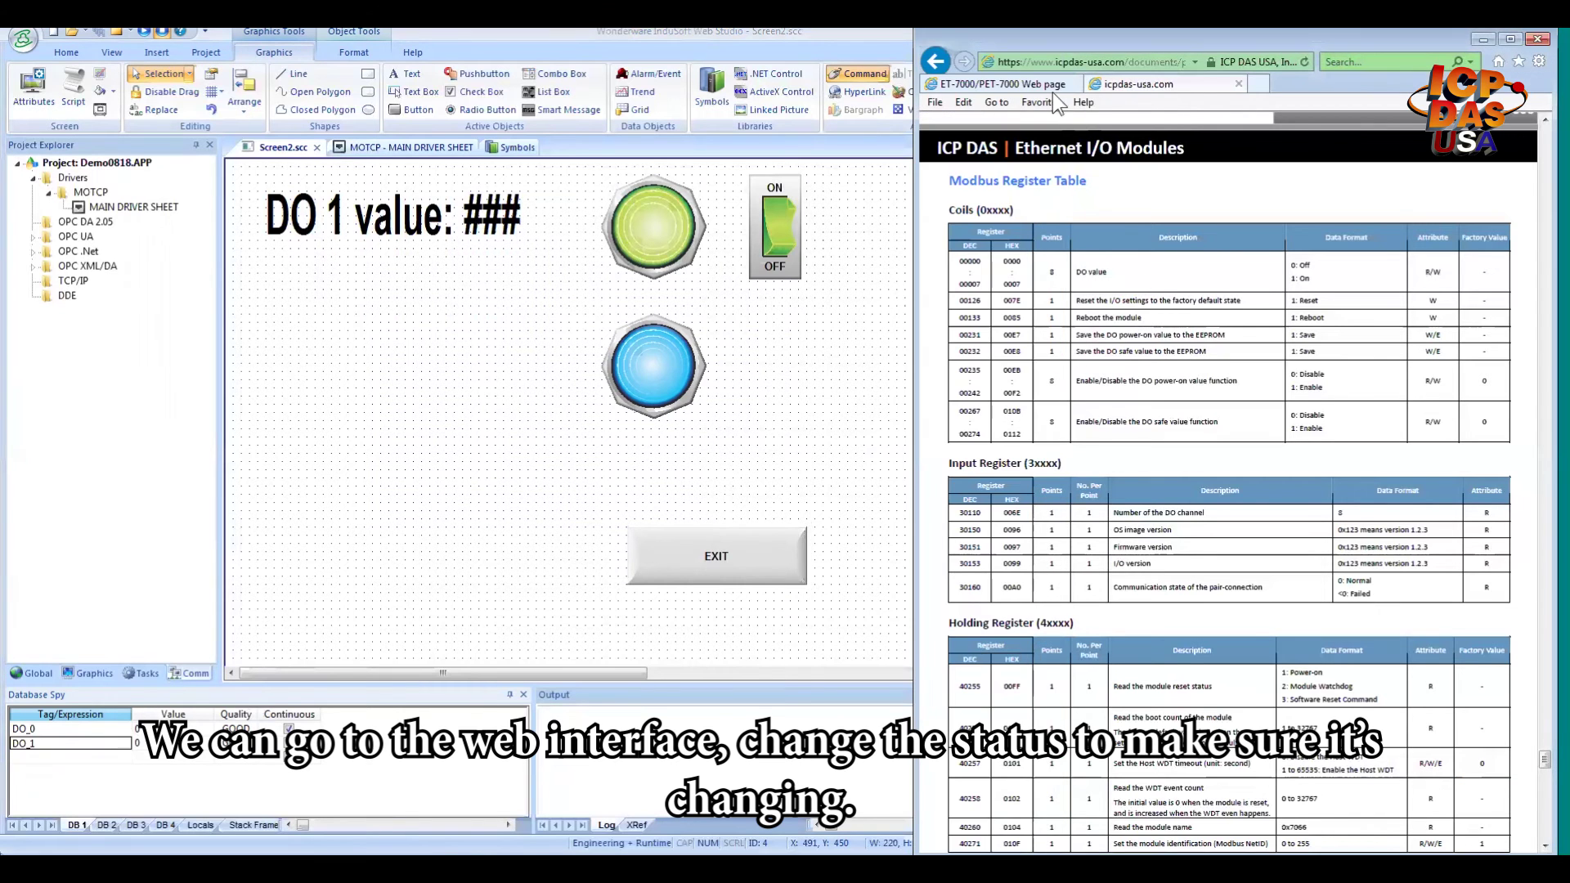
# - On the ET-7000 Web HMI page, turn digital outputs DO0 and DO1 ON
pyautogui.click(1049, 90)
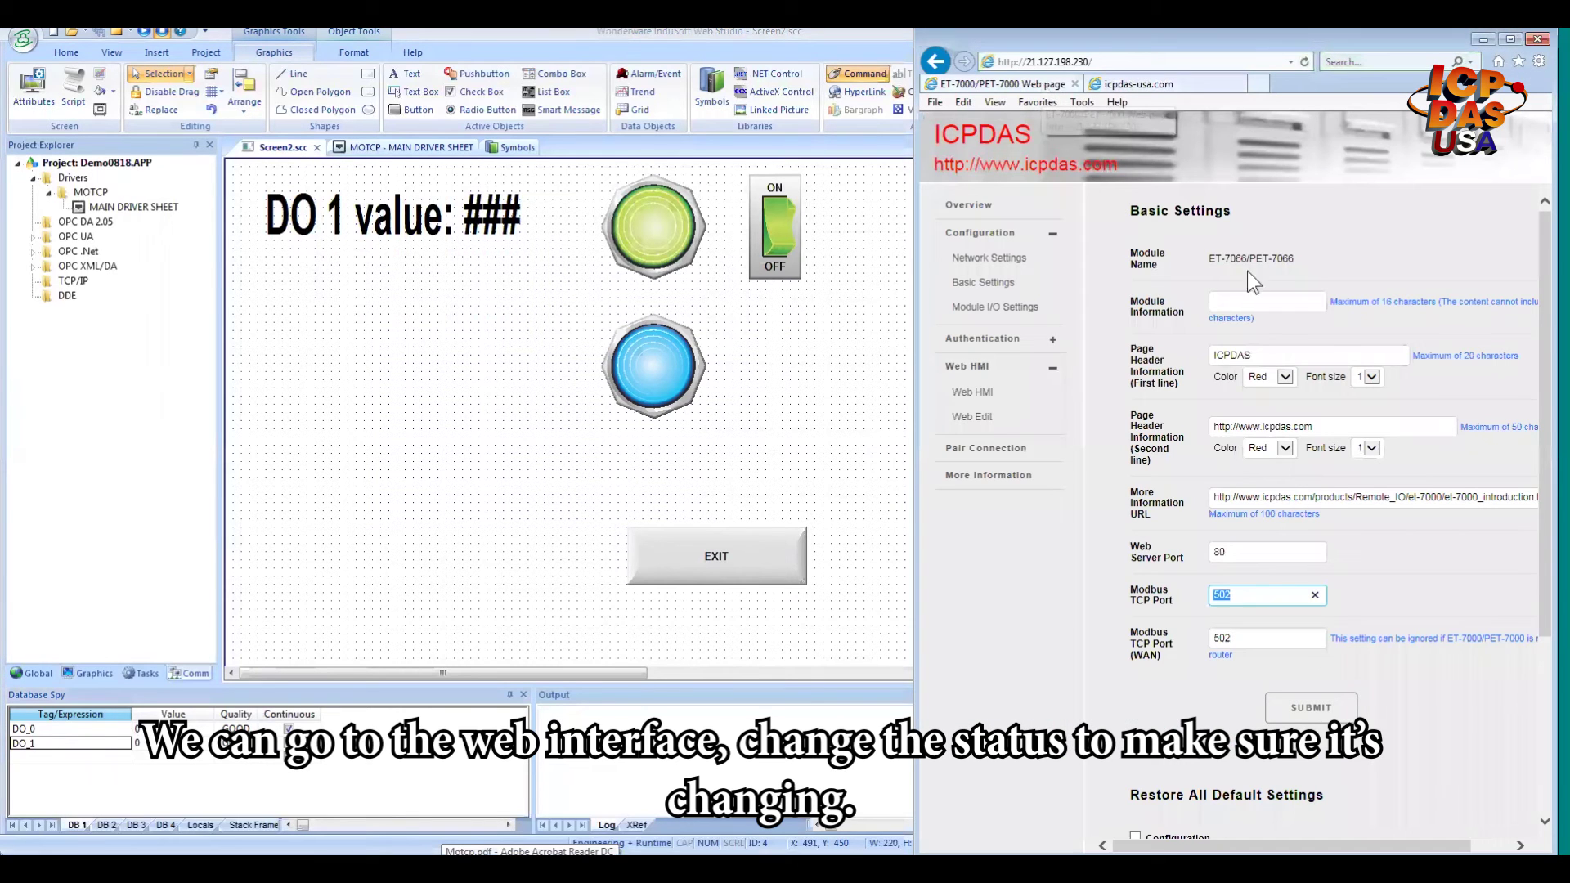
pyautogui.click(973, 392)
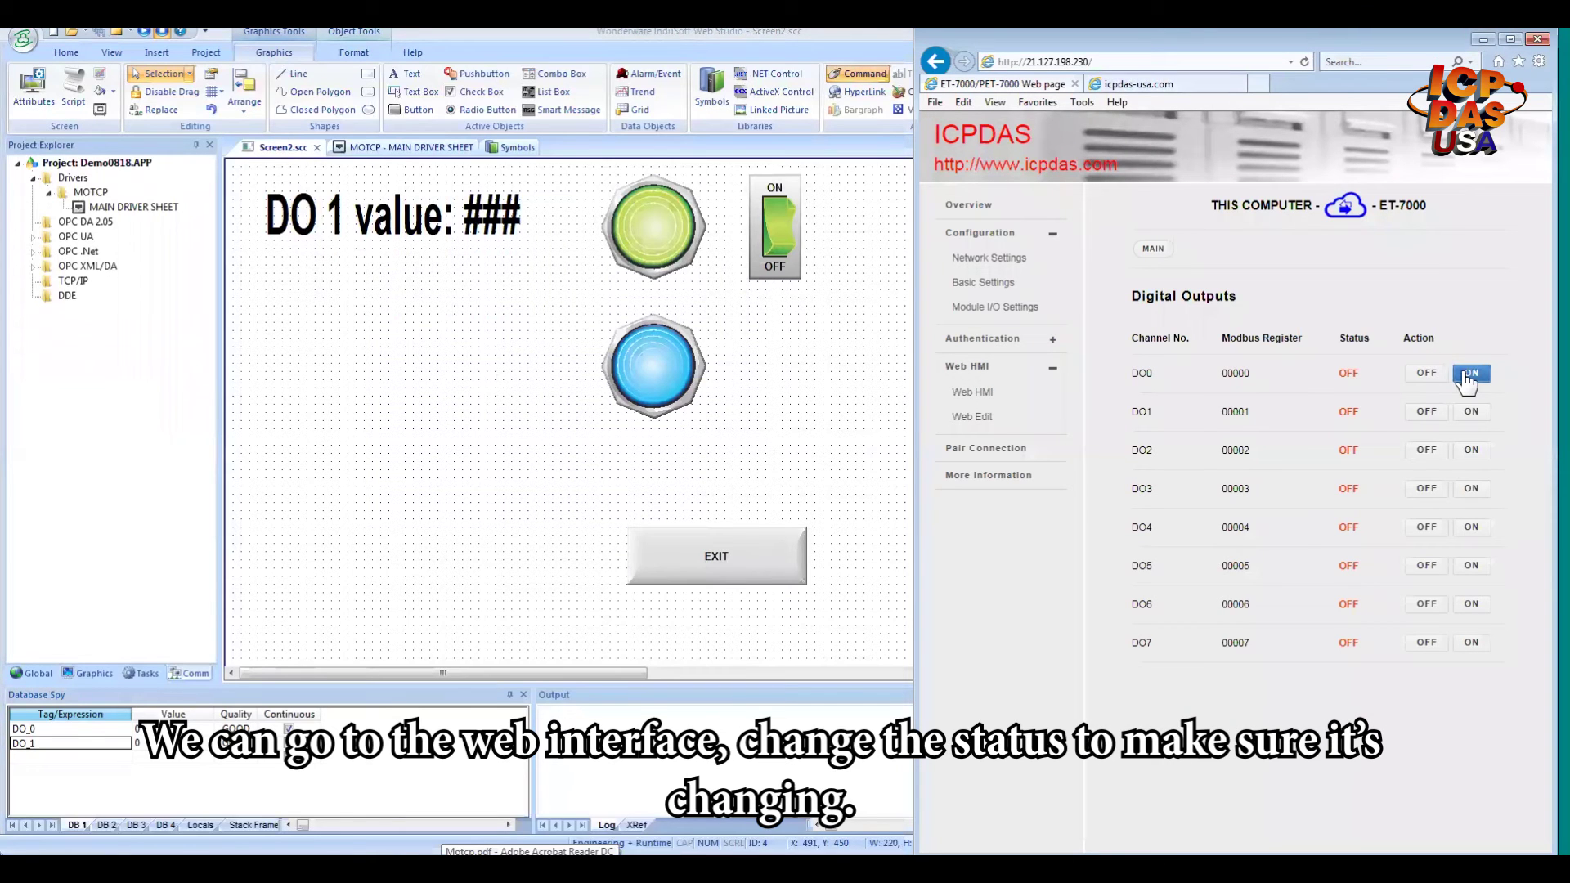
pyautogui.click(1472, 373)
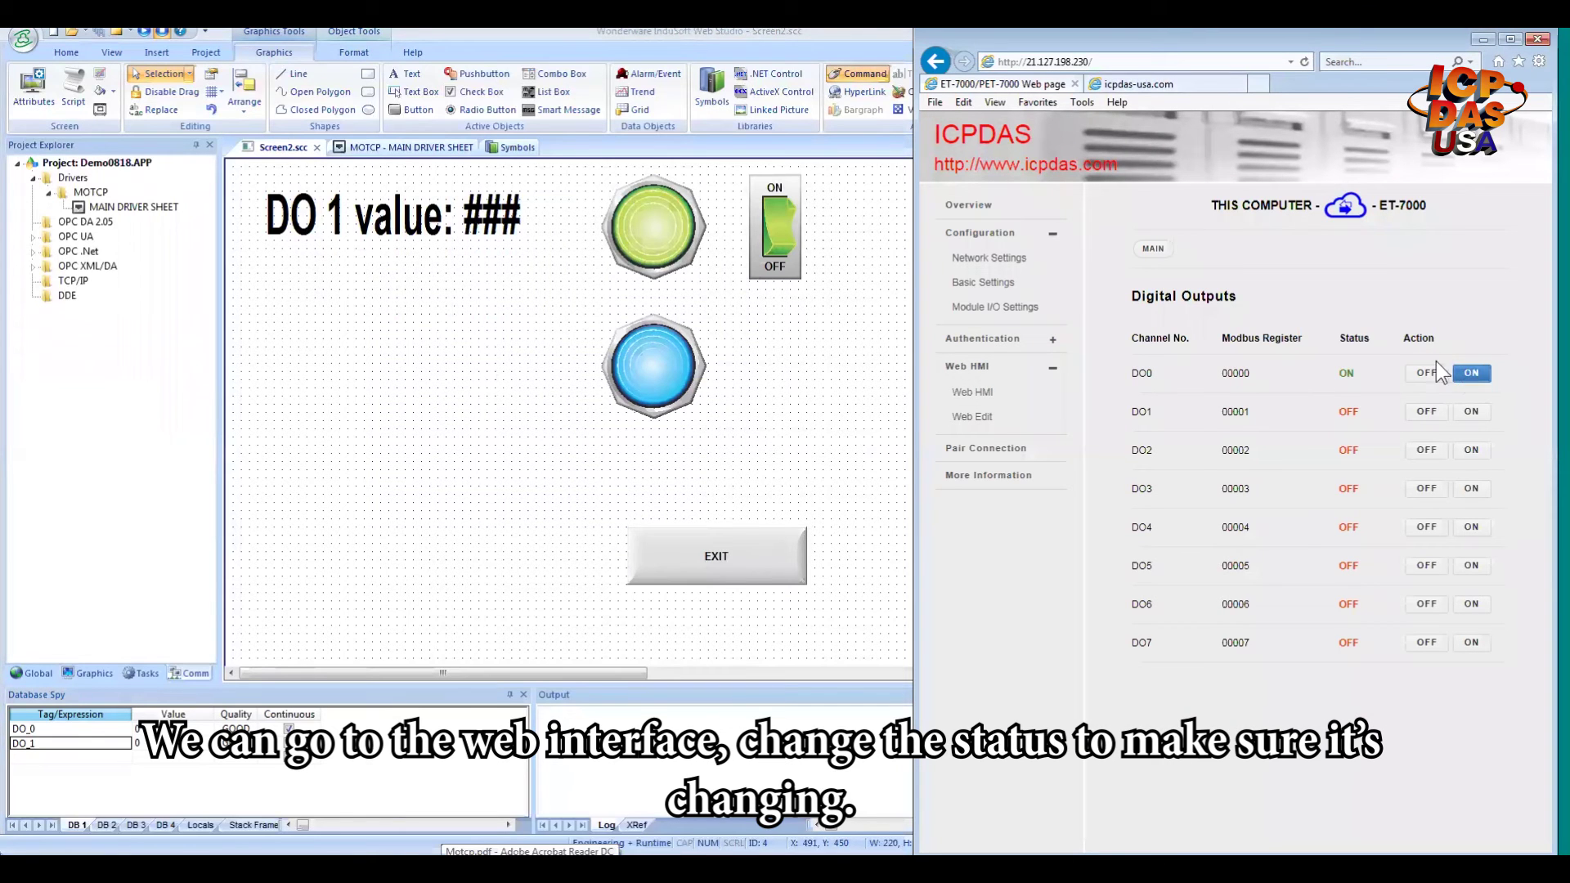
pyautogui.click(1468, 413)
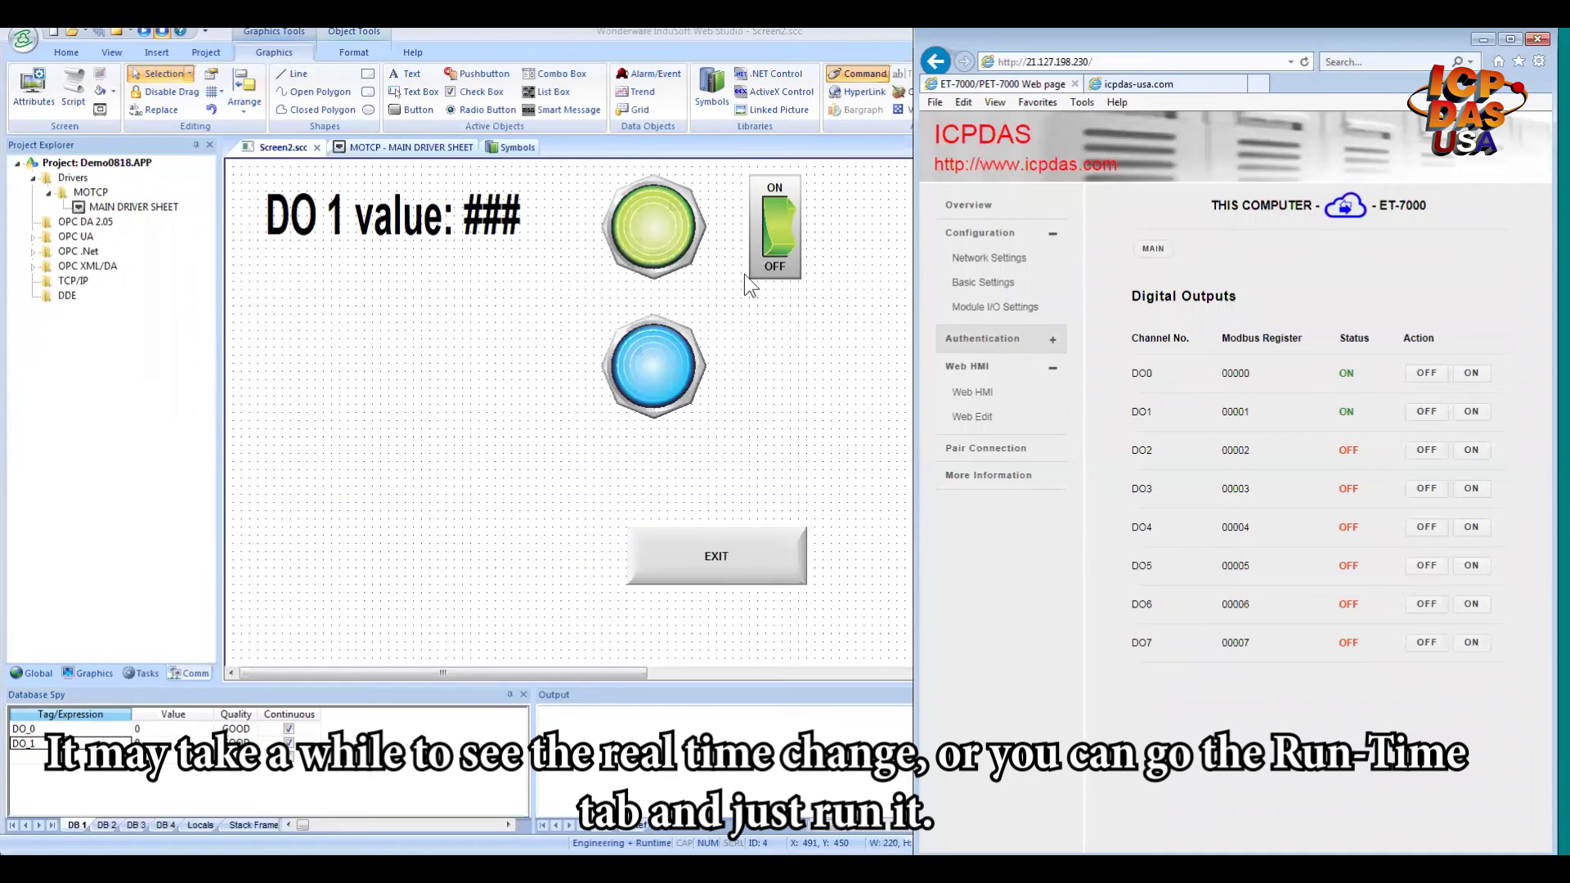
# - Run the project and toggle the output off and on with the Screen2 HMI switch
pyautogui.click(142, 32)
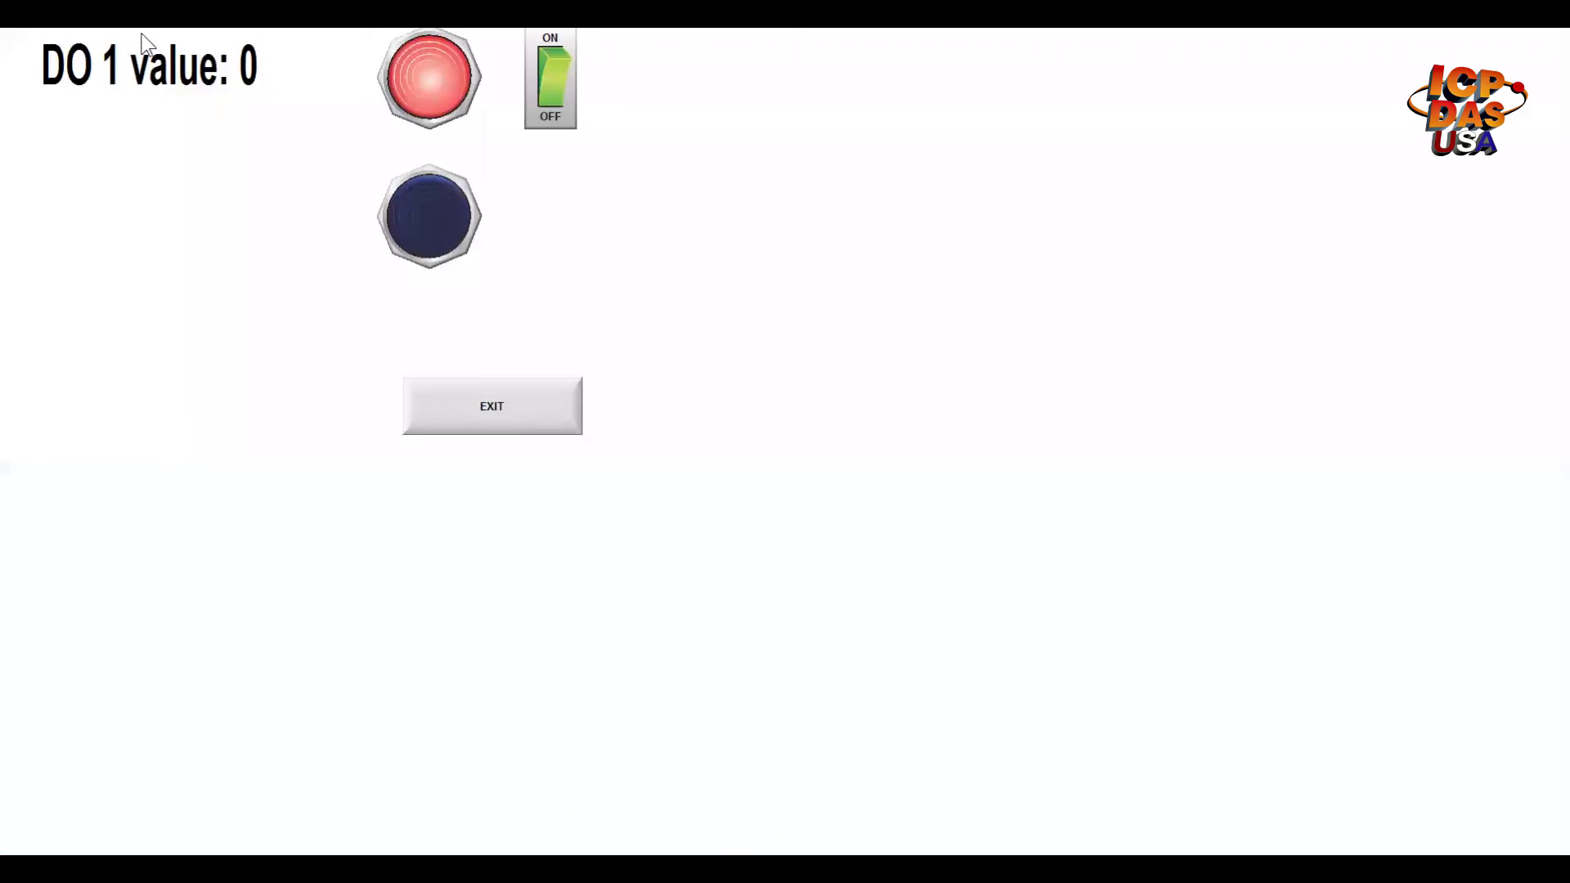
pyautogui.click(559, 84)
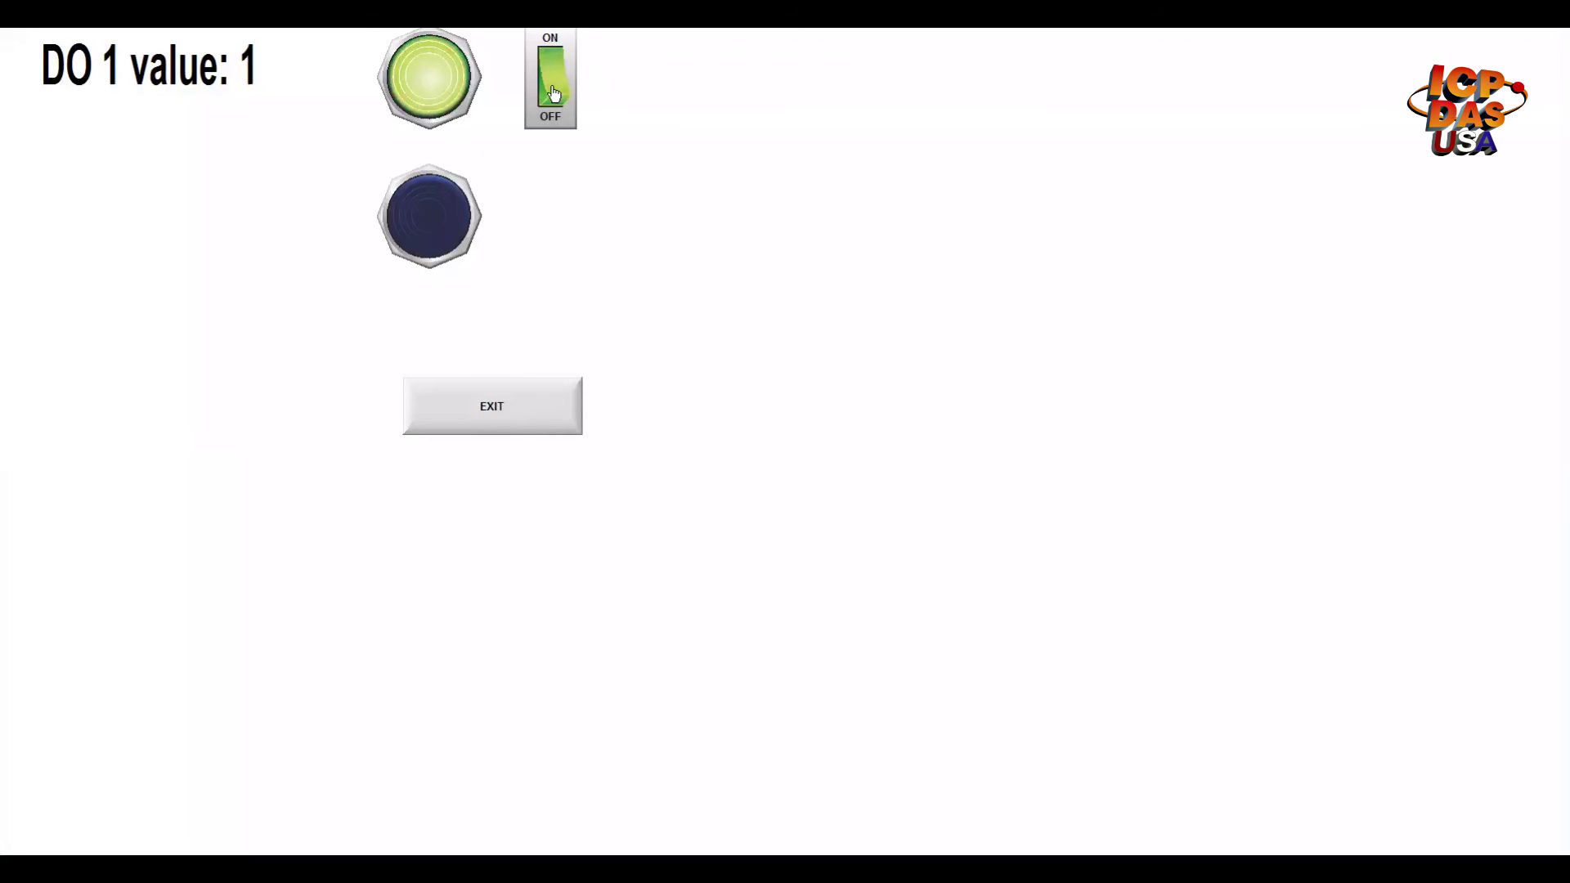
pyautogui.click(557, 73)
pyautogui.click(558, 73)
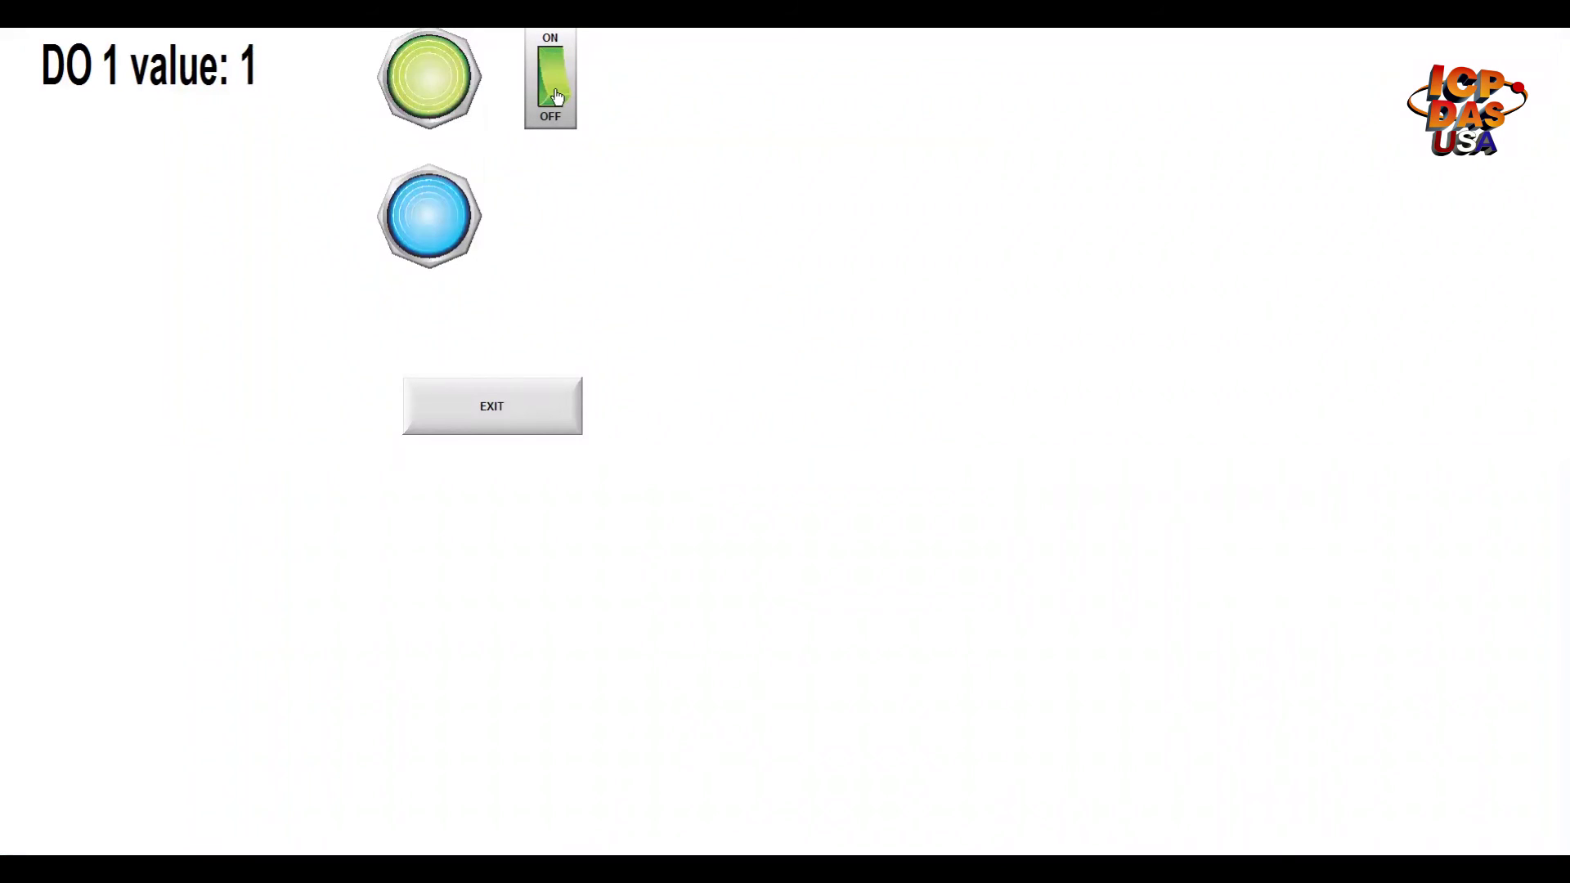
pyautogui.click(559, 74)
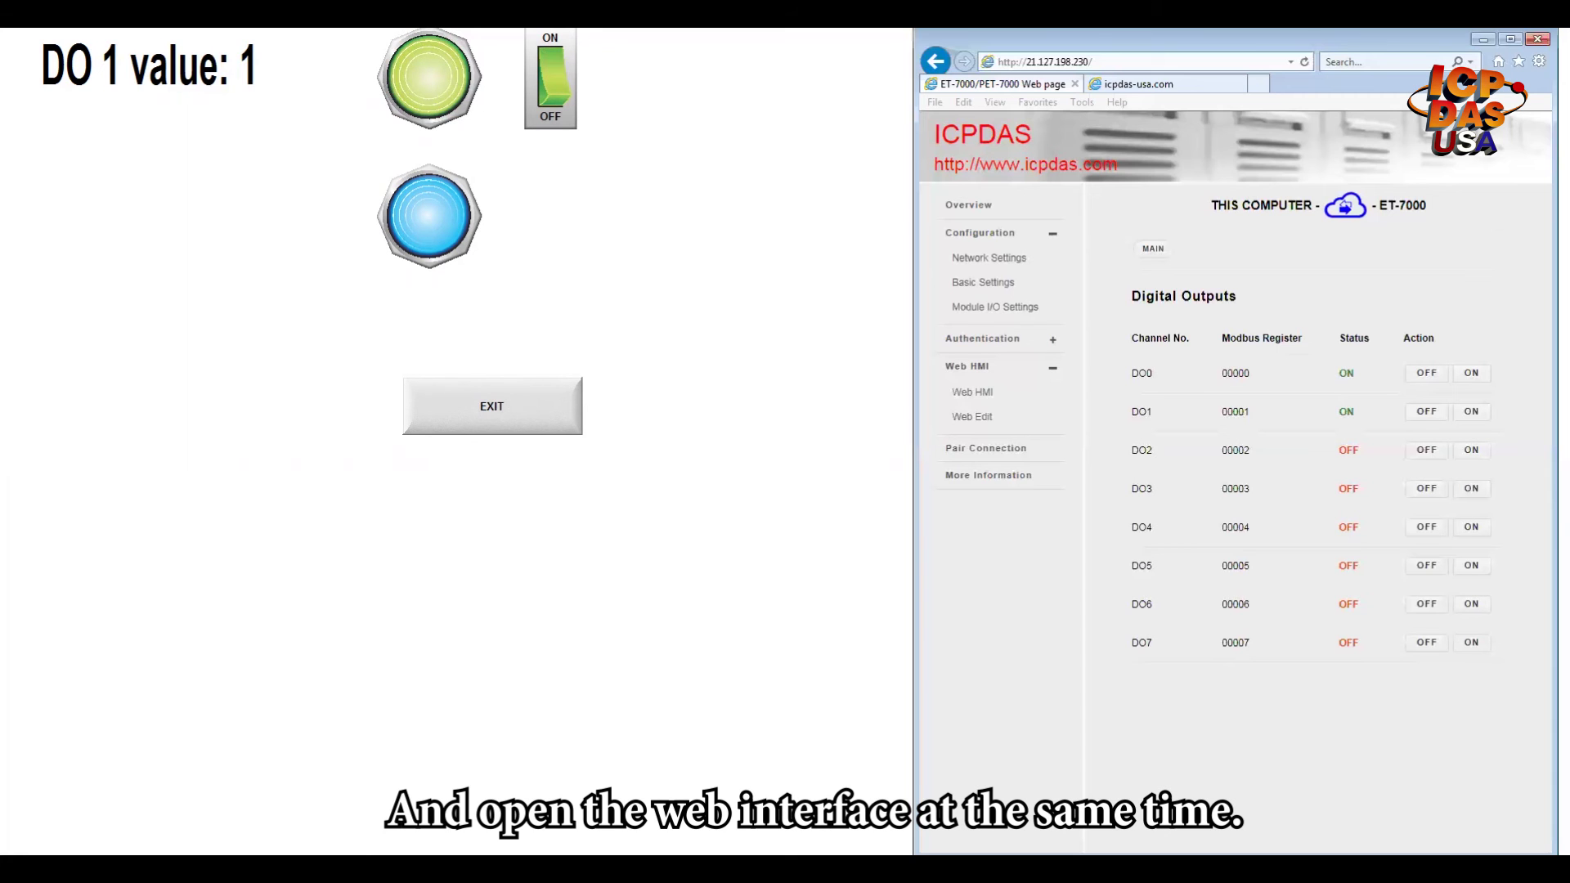
# - Toggle DO0 and DO1 on and off from the web page, then switch the HMI output on again
pyautogui.click(1153, 394)
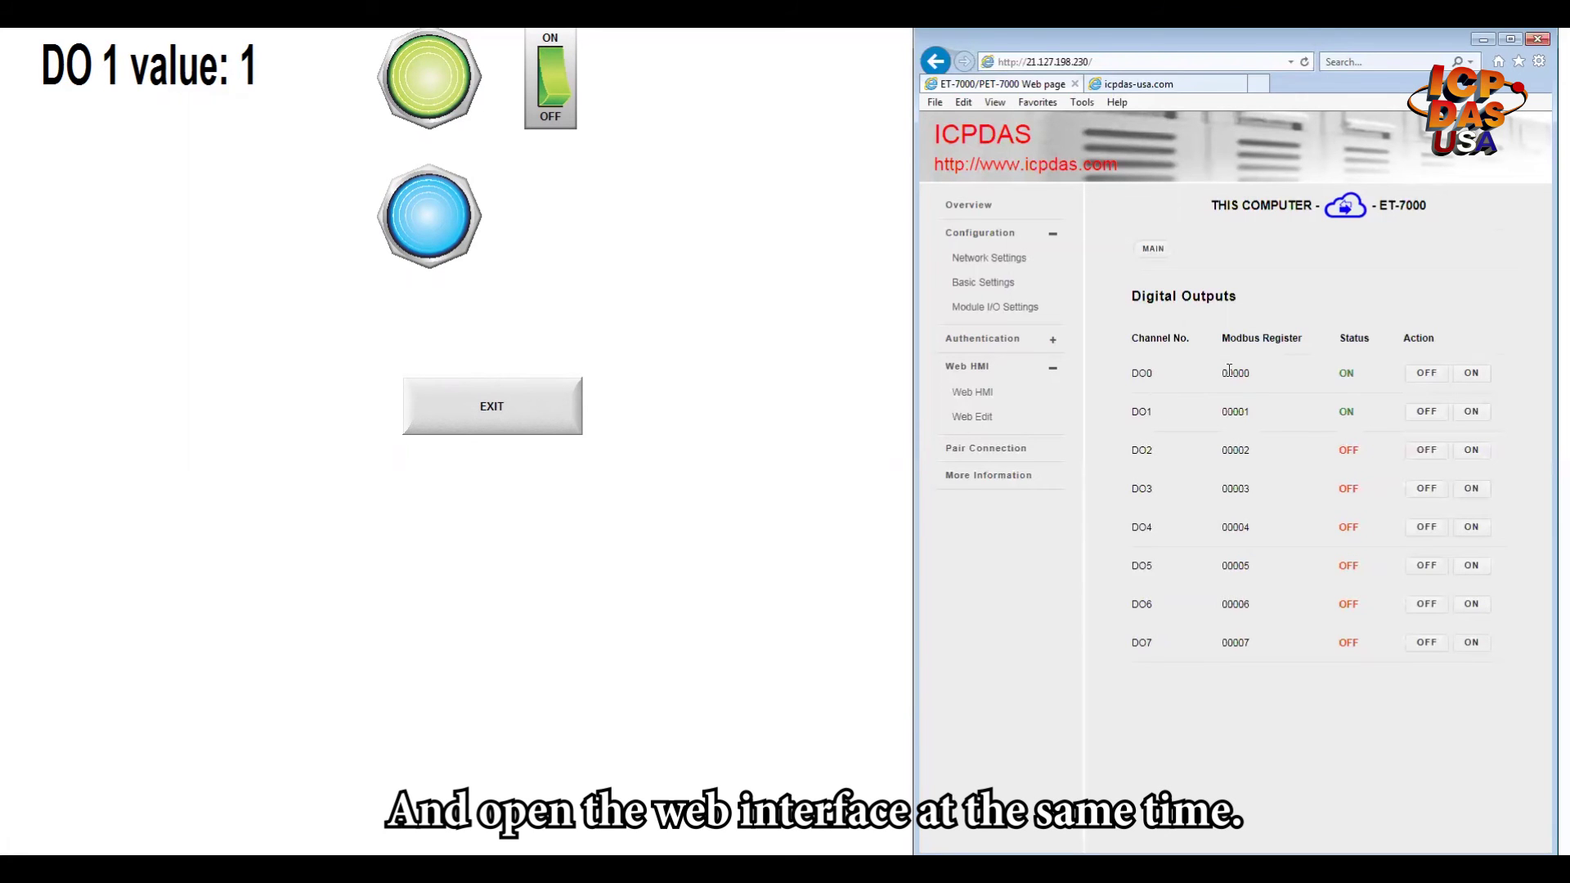
pyautogui.click(1433, 381)
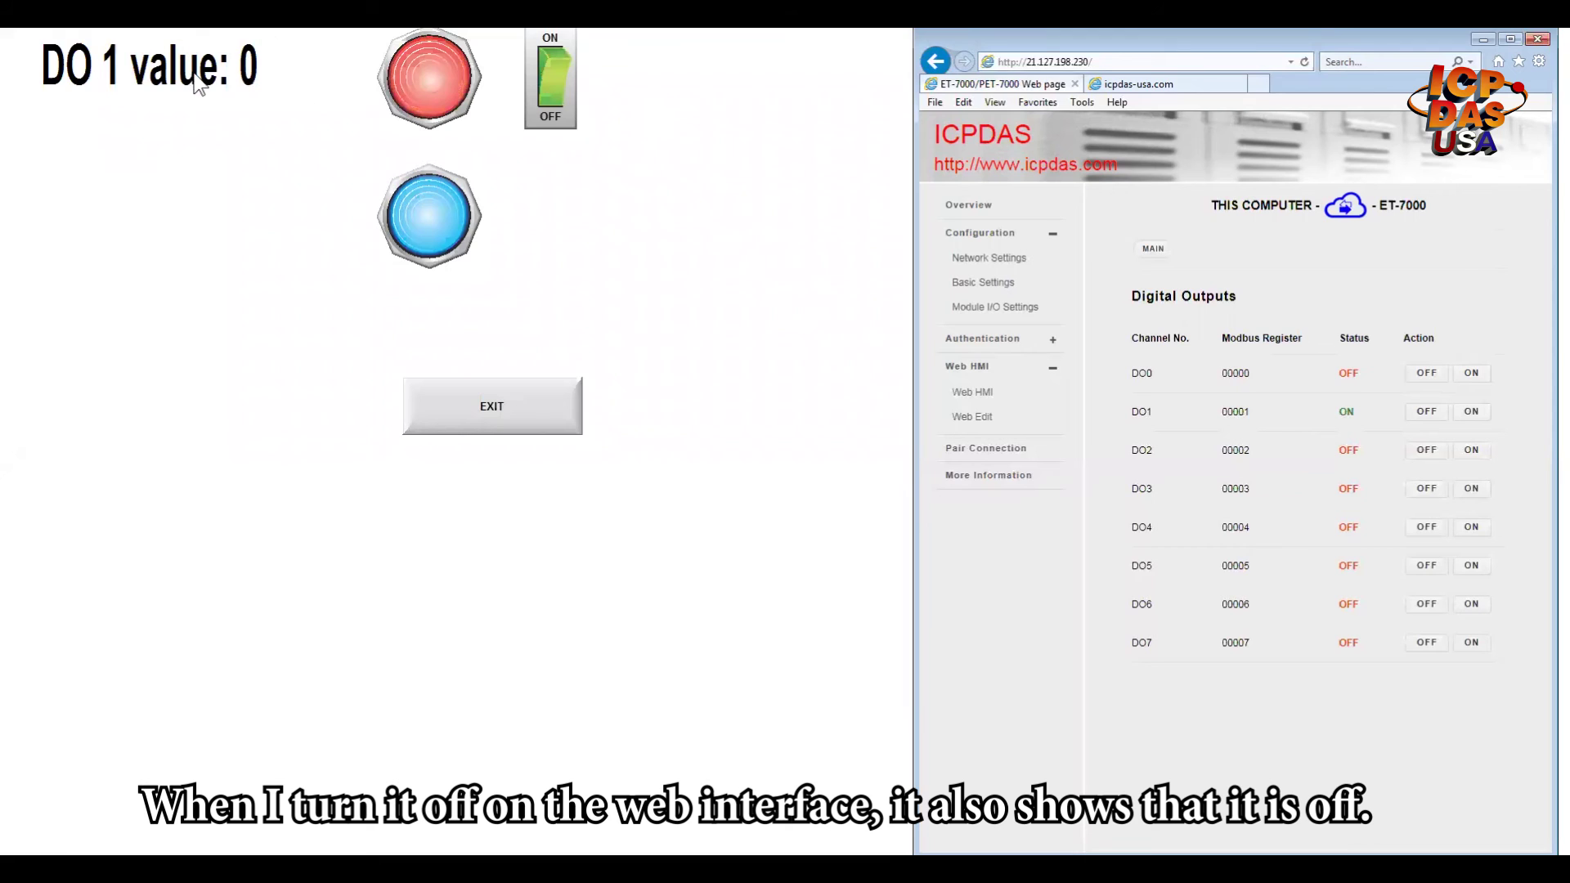
pyautogui.click(1471, 375)
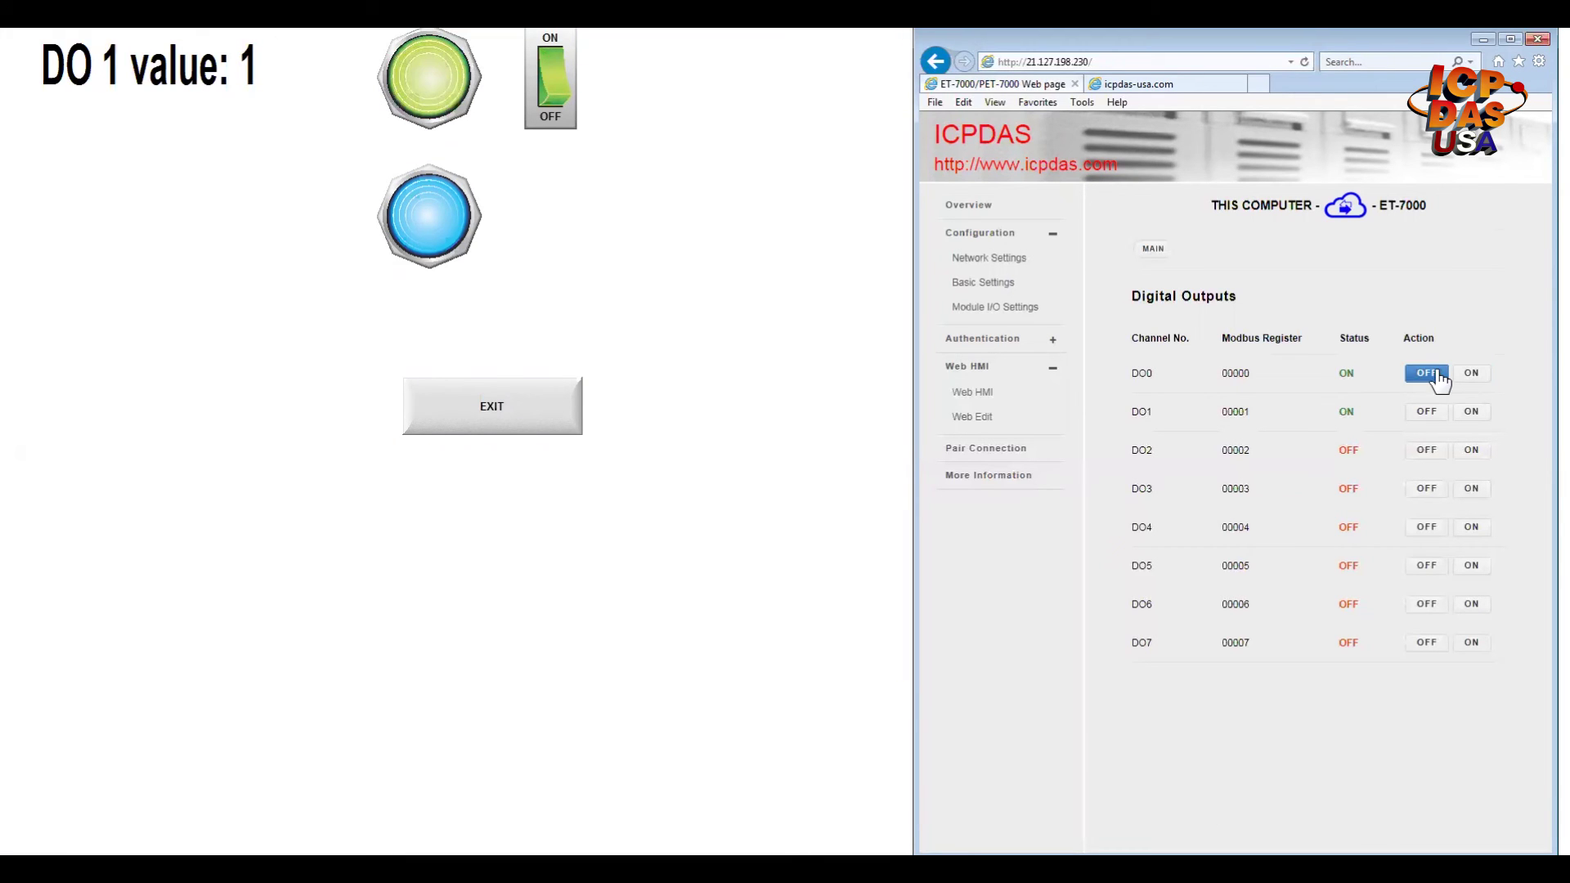
pyautogui.click(1437, 374)
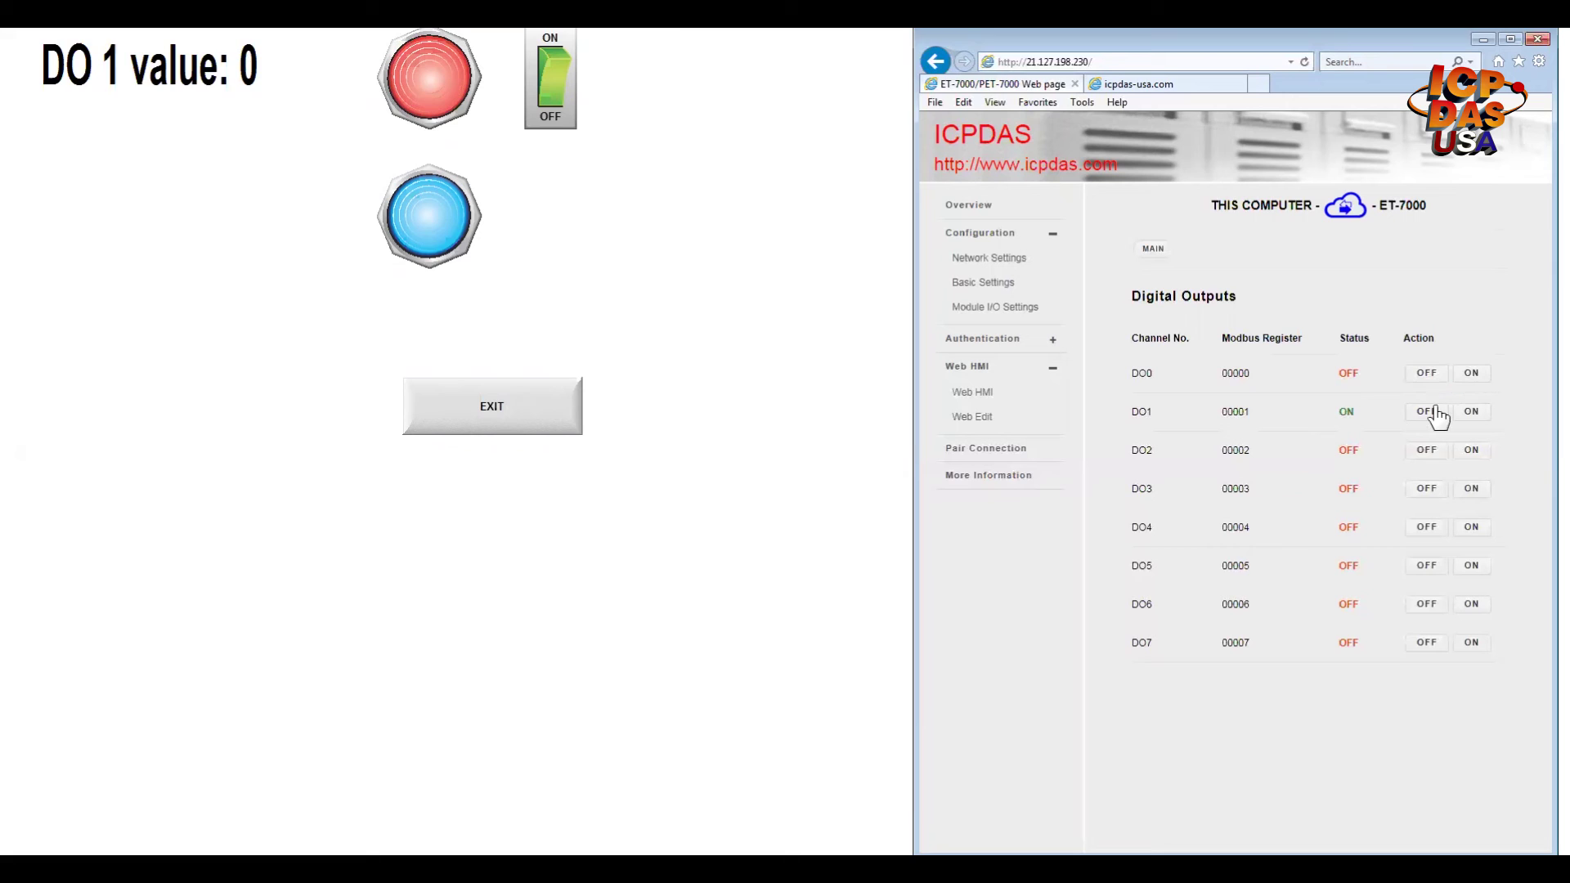
pyautogui.click(1436, 416)
pyautogui.click(1479, 418)
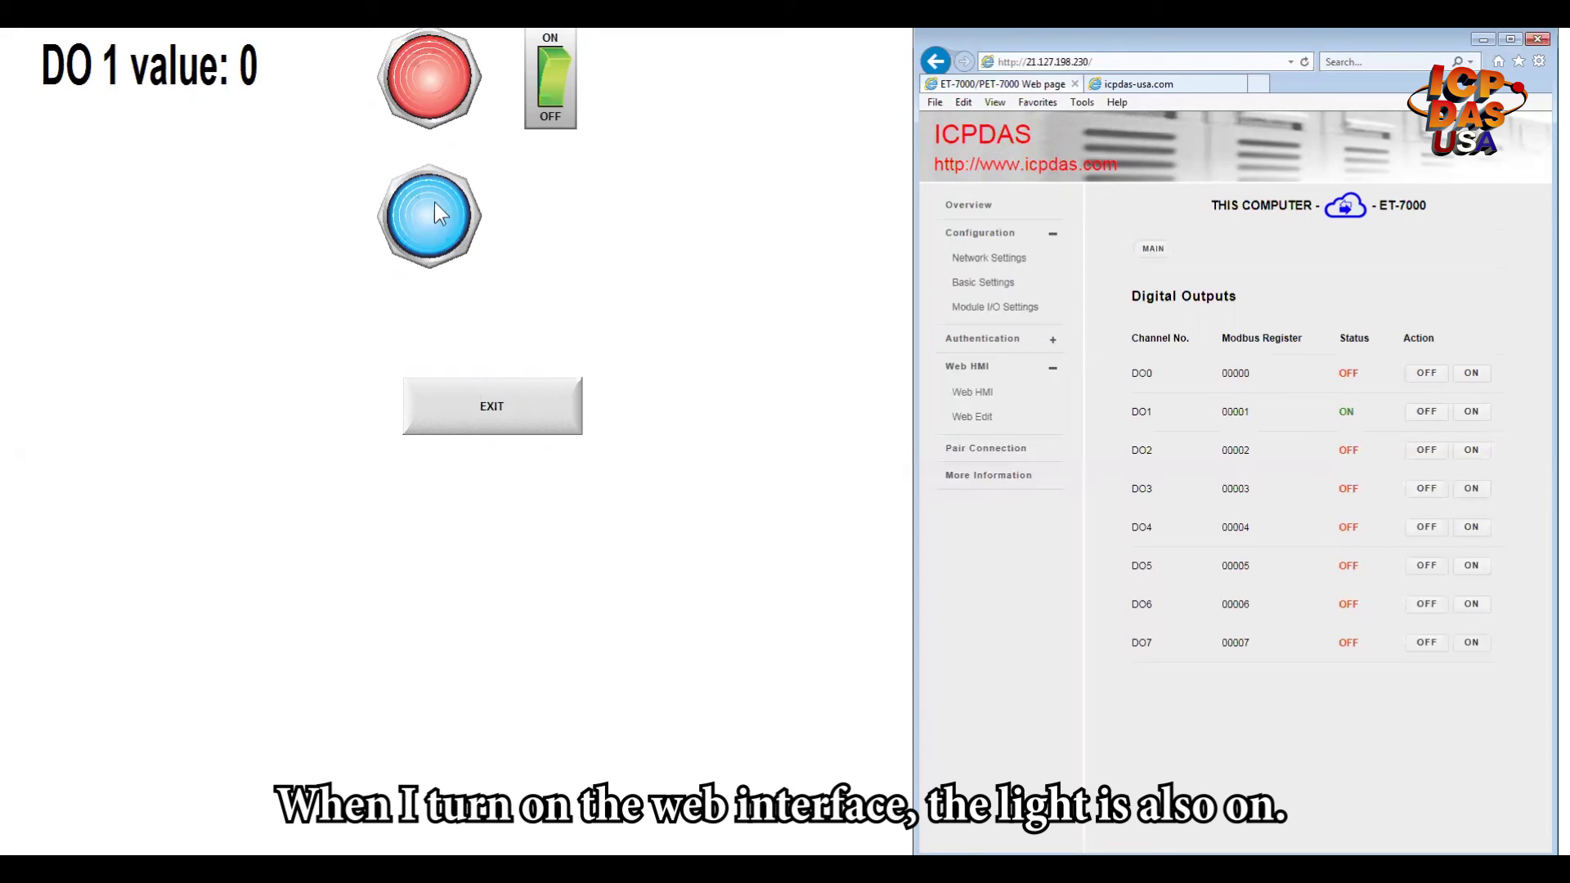
pyautogui.click(1413, 419)
pyautogui.click(1427, 376)
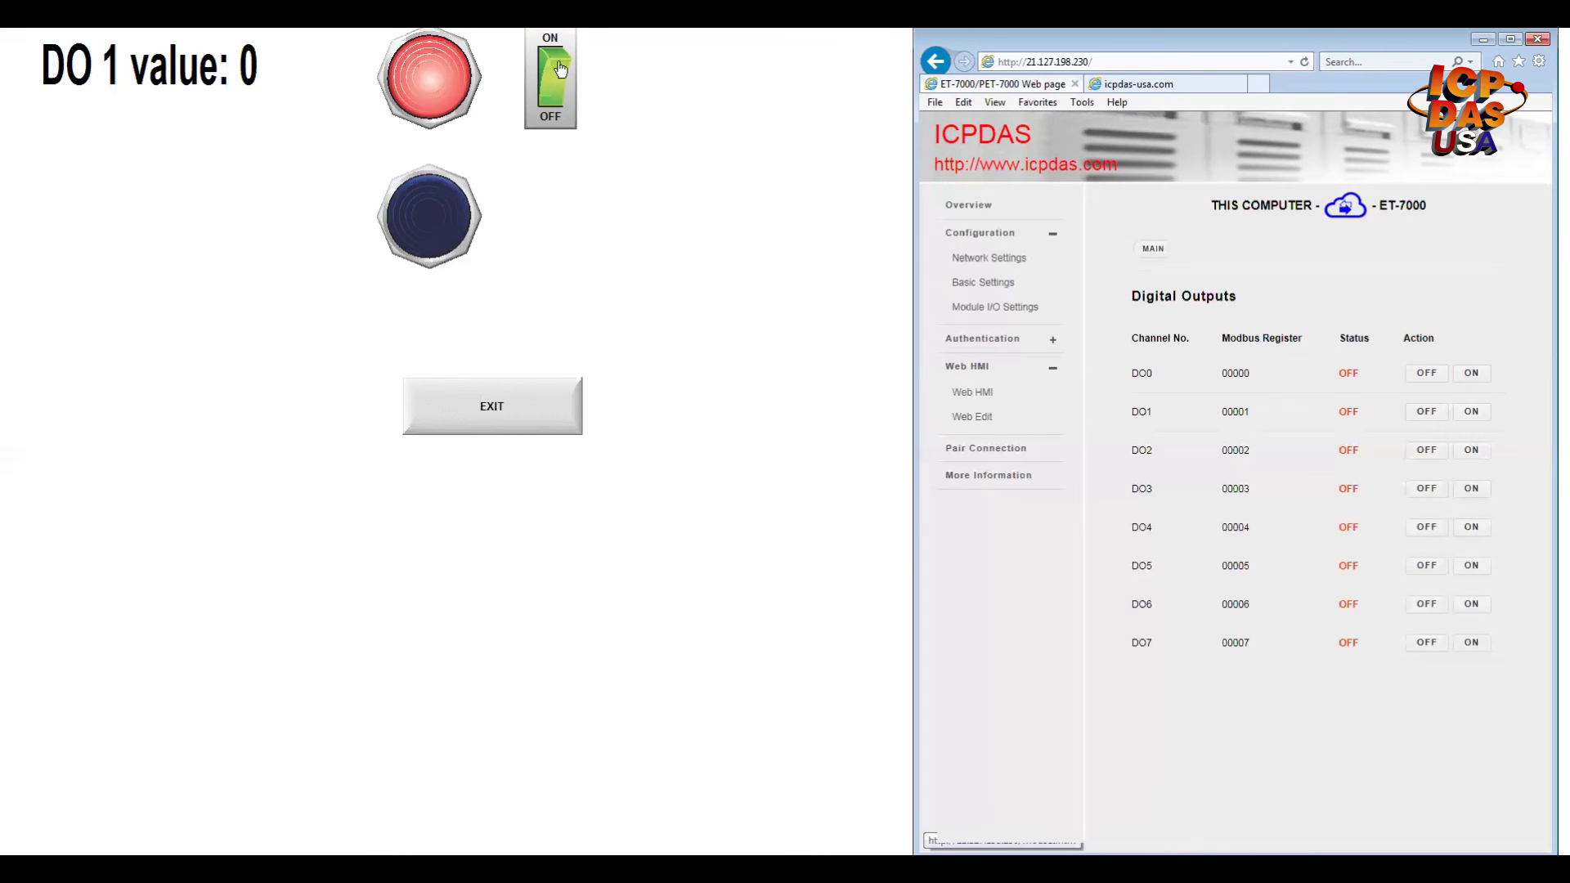
pyautogui.click(561, 69)
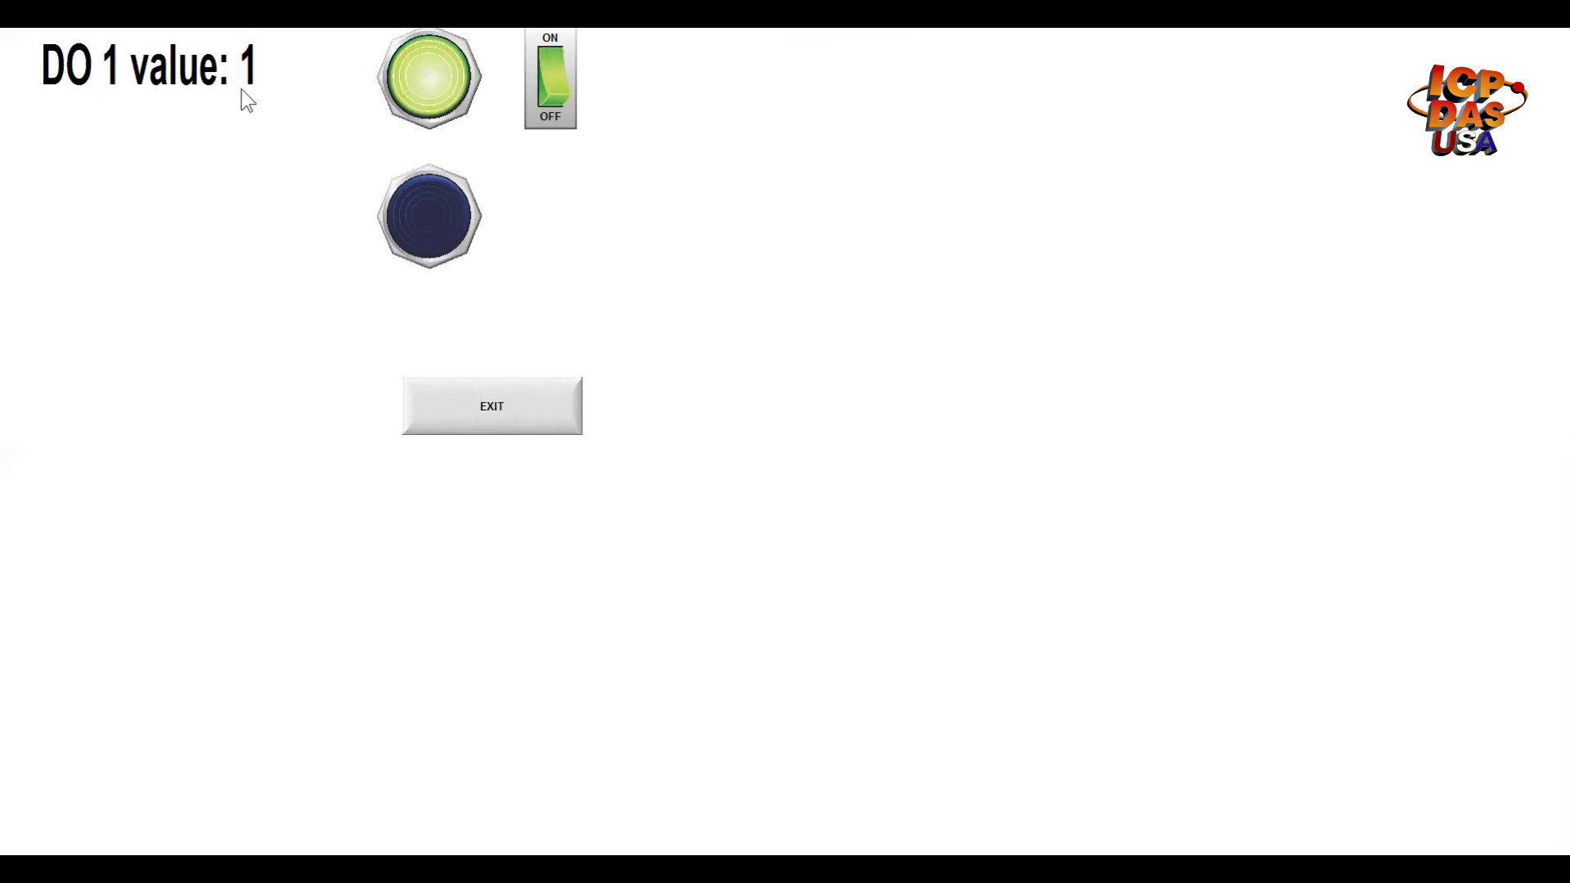
pyautogui.hotkey('alt', 'Tab')
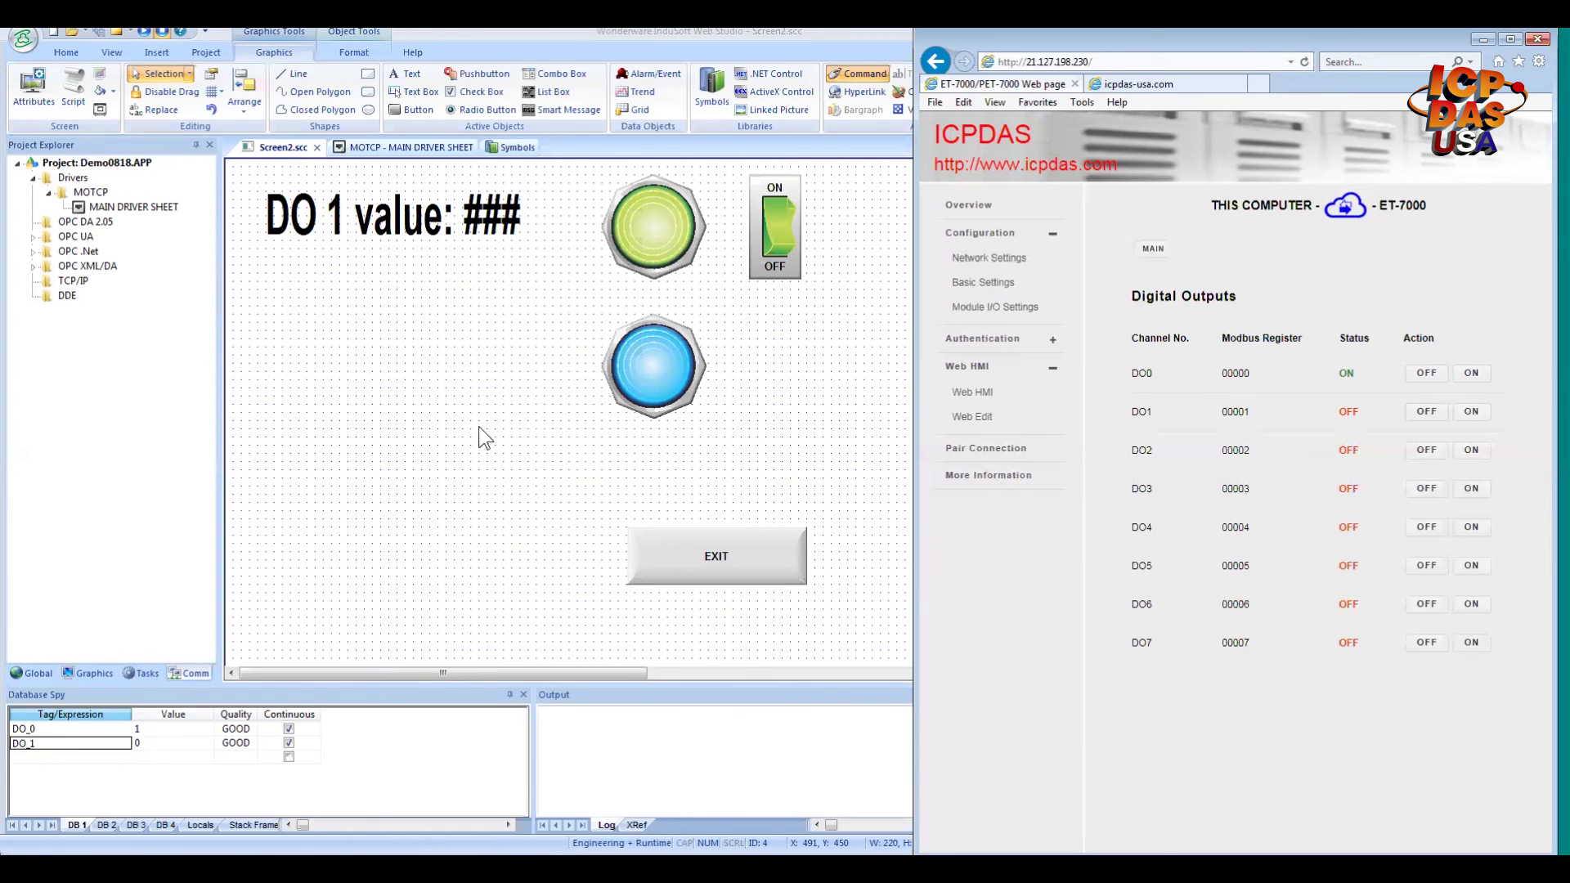
# - Open the MOTCP main driver sheet and show the ET-7000 Modbus register table in the browser
pyautogui.click(189, 673)
pyautogui.doubleClick(133, 207)
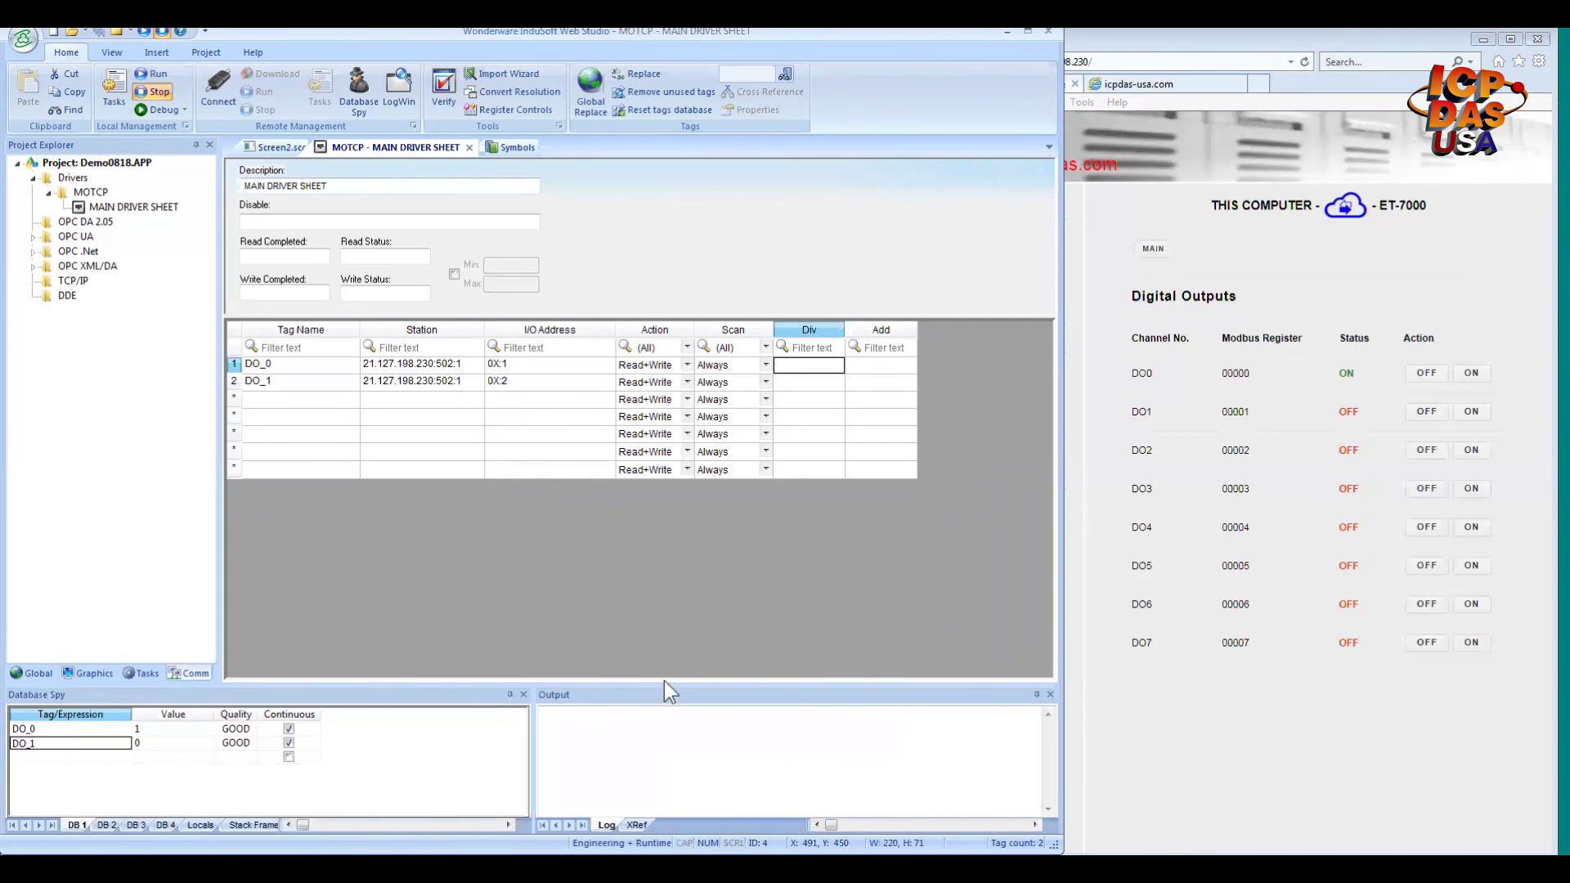
pyautogui.click(1235, 431)
pyautogui.click(1155, 84)
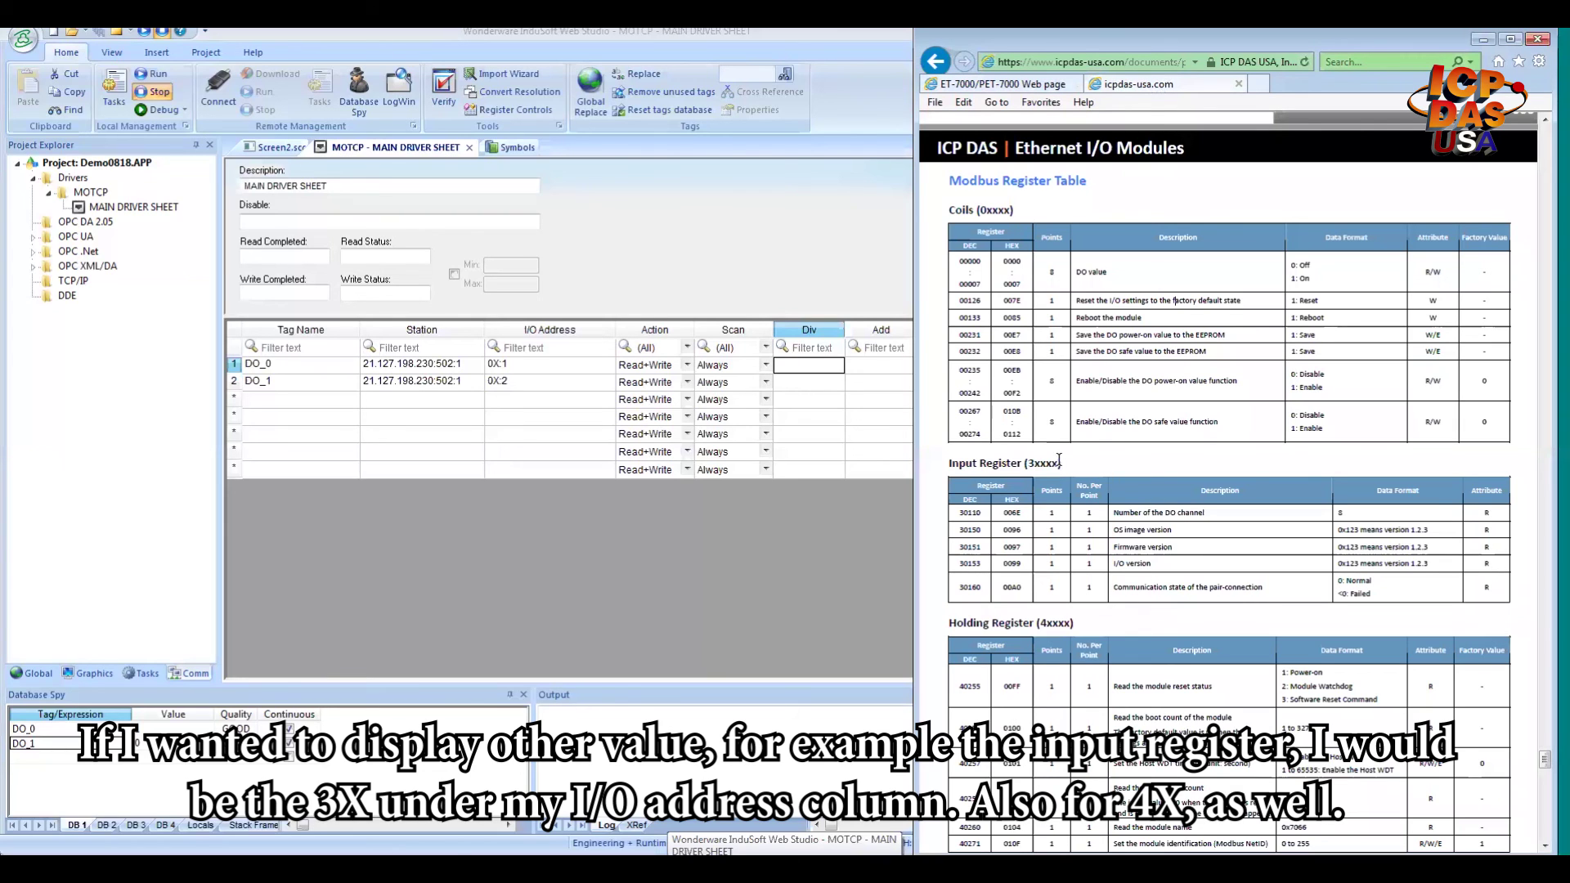
# - Highlight the Input Register (3xxxx) heading and rows, then return to the MOTCP driver sheet
pyautogui.moveTo(949, 462); pyautogui.dragTo(1059, 463)
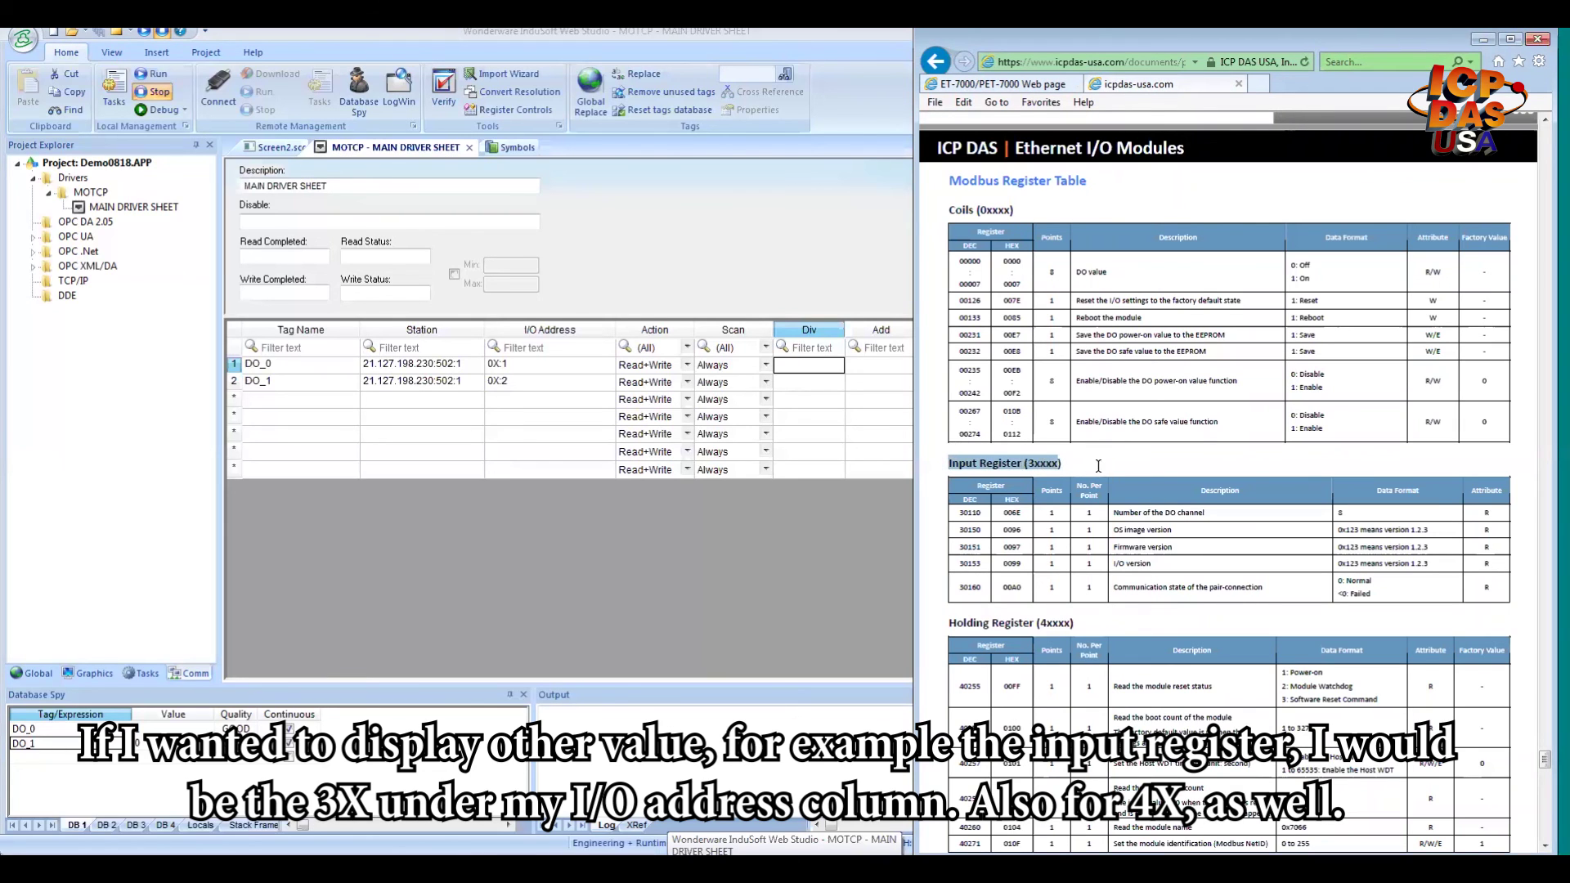
pyautogui.click(1044, 462)
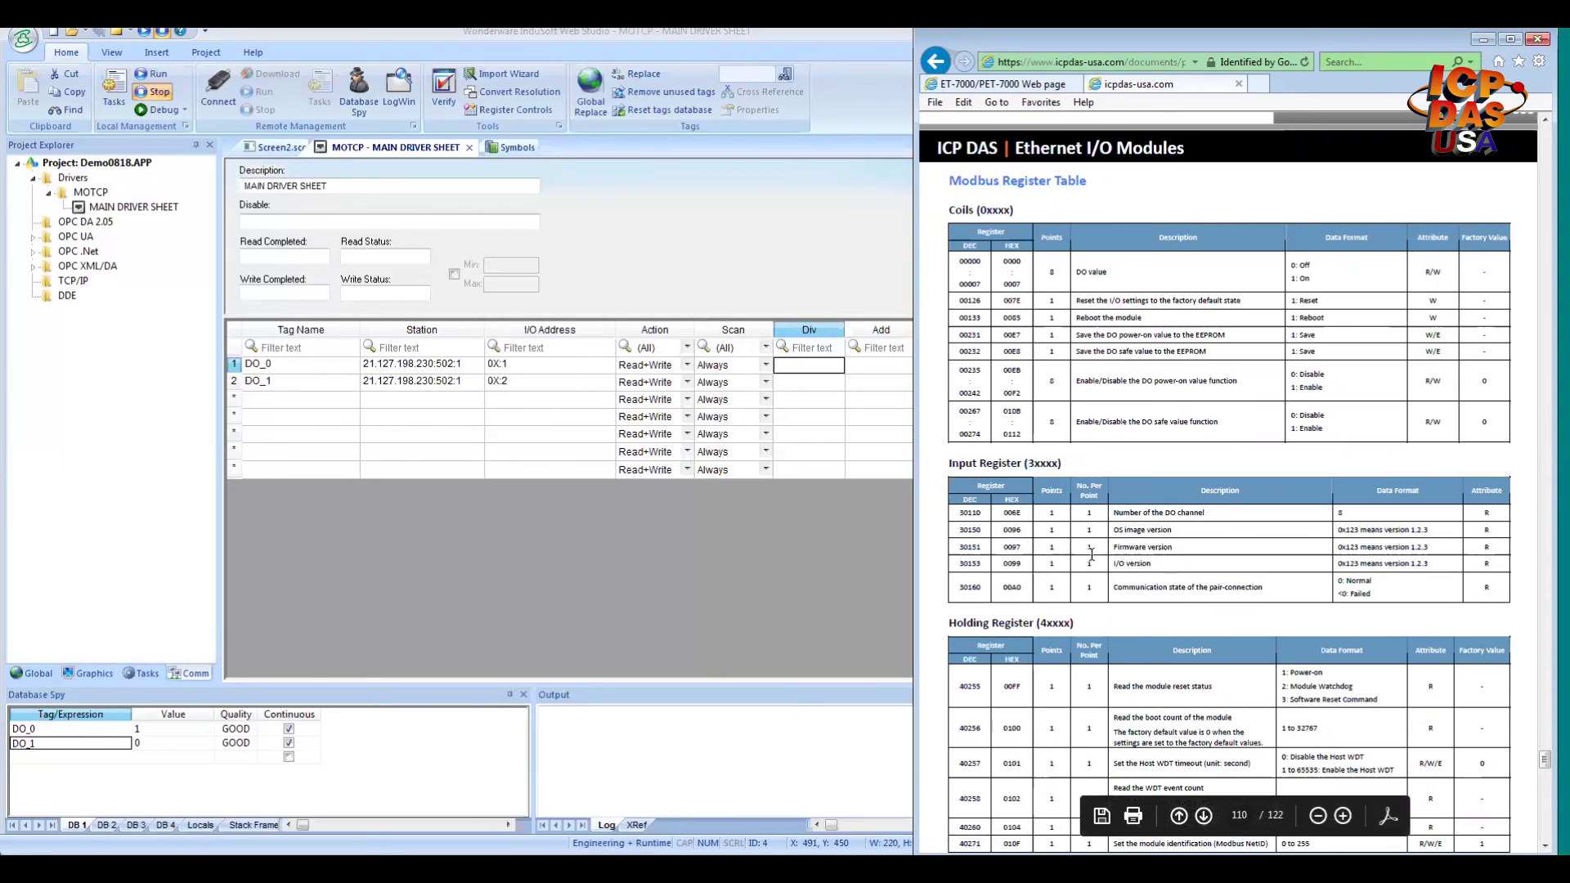
pyautogui.moveTo(1222, 587); pyautogui.dragTo(986, 501)
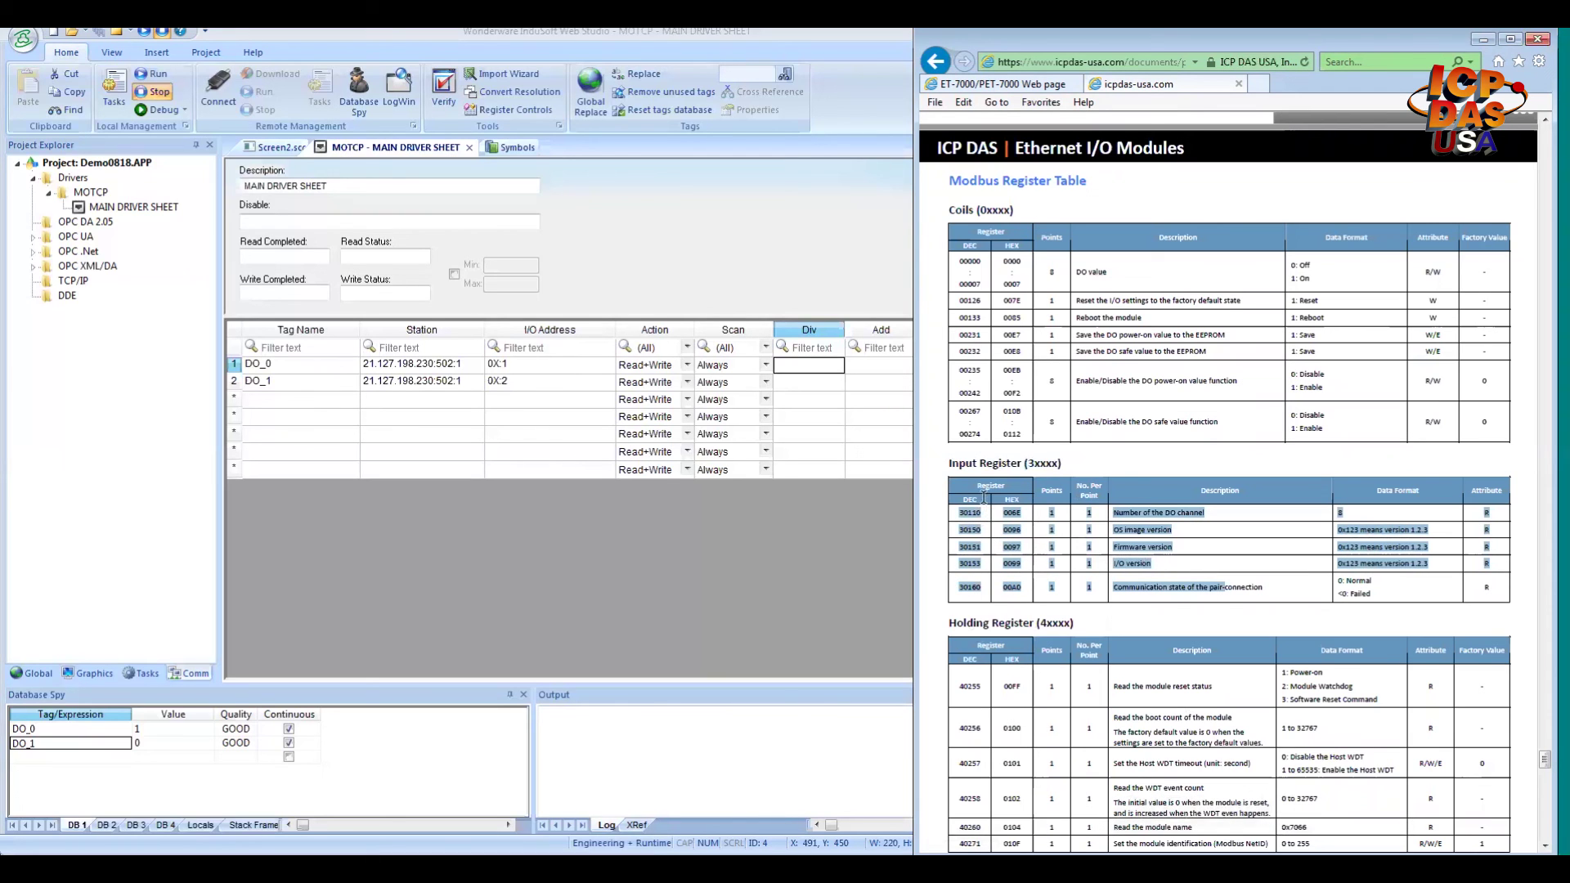
pyautogui.click(421, 399)
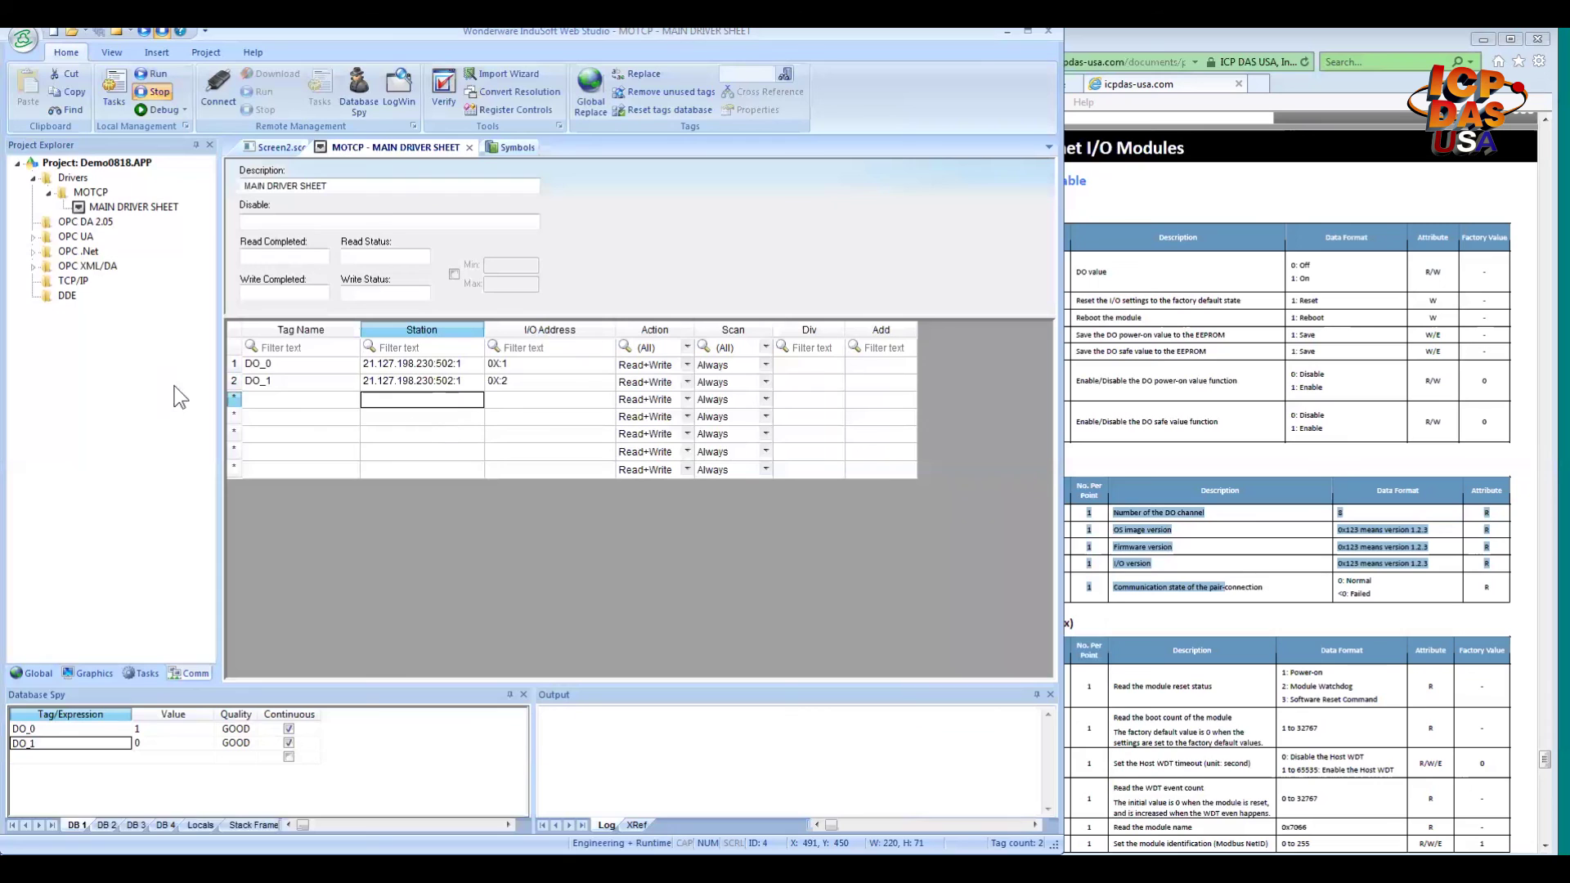
# - Open the Project Tags datasheet from the Global tree and review DO_0's Type options without changing them
pyautogui.click(302, 409)
pyautogui.click(31, 673)
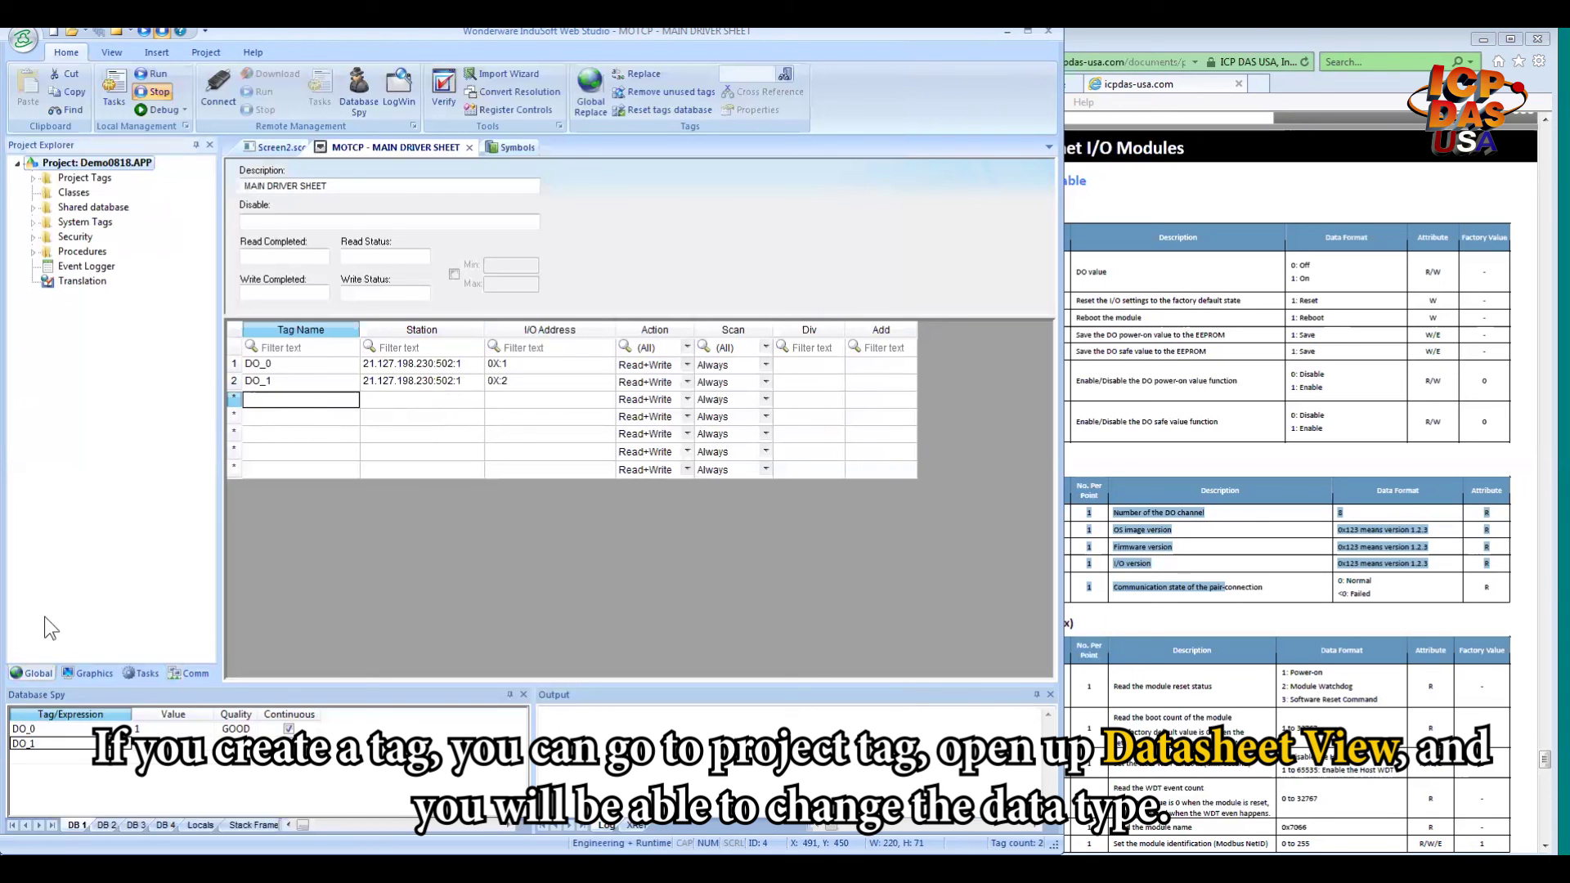
pyautogui.doubleClick(78, 179)
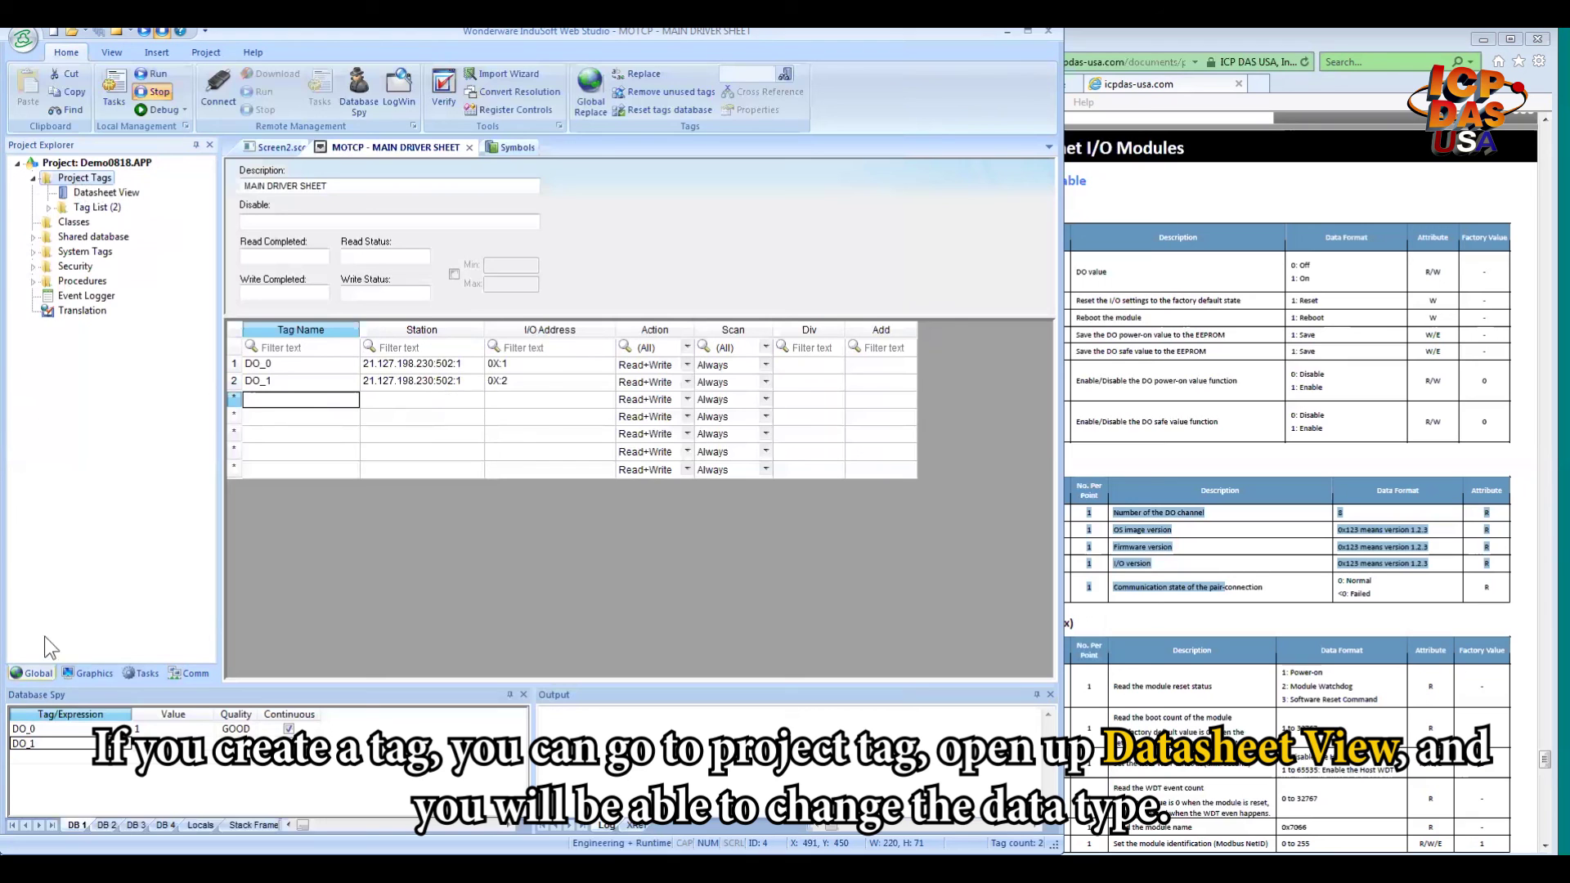
pyautogui.doubleClick(104, 193)
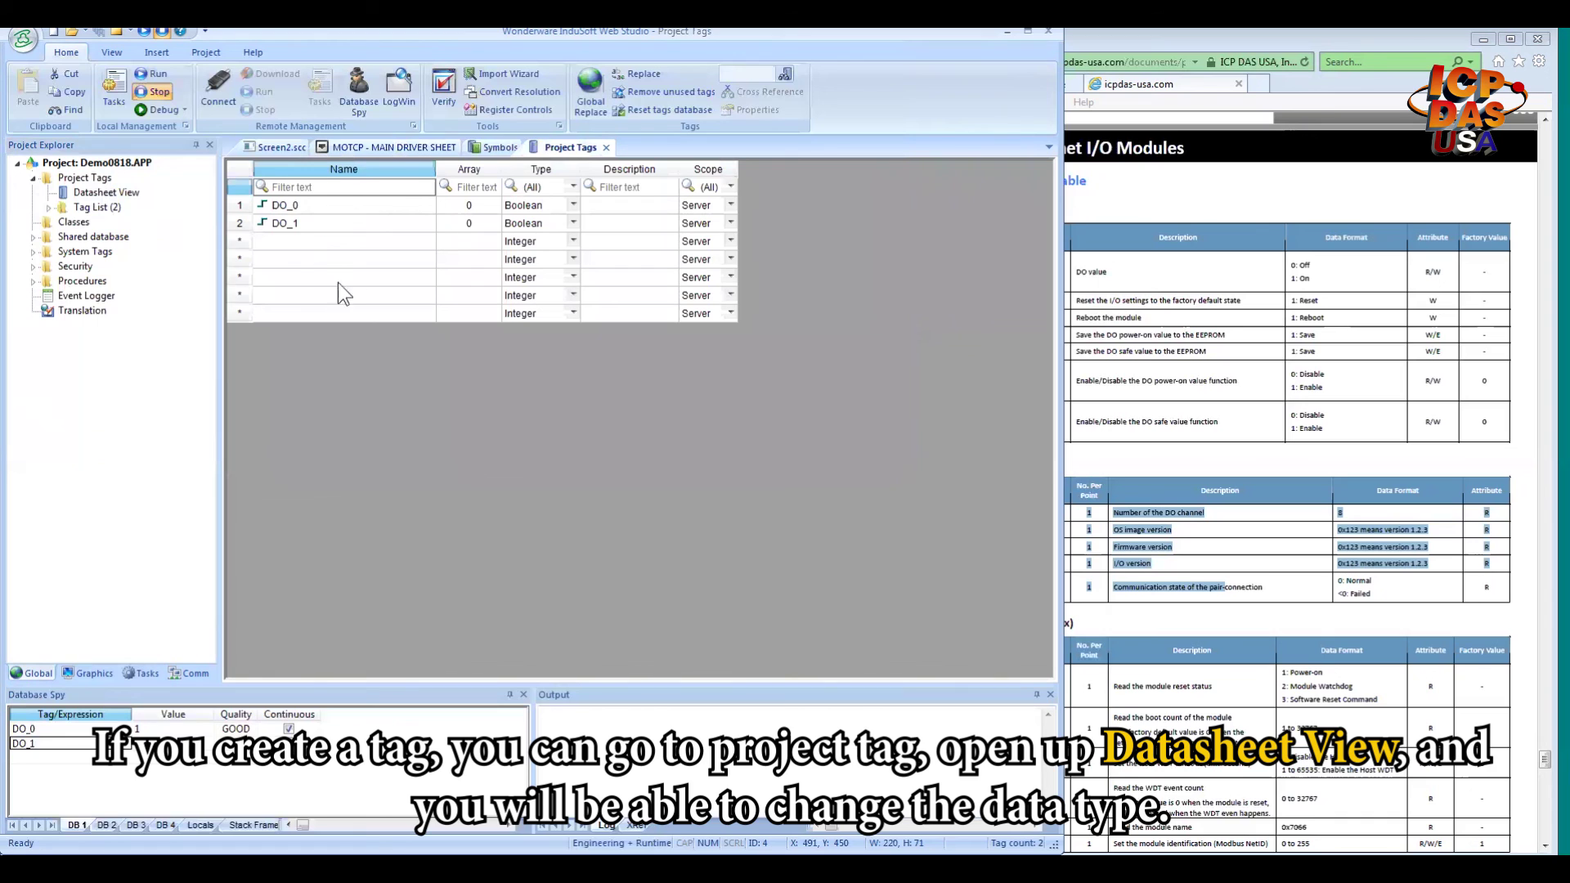
pyautogui.click(573, 206)
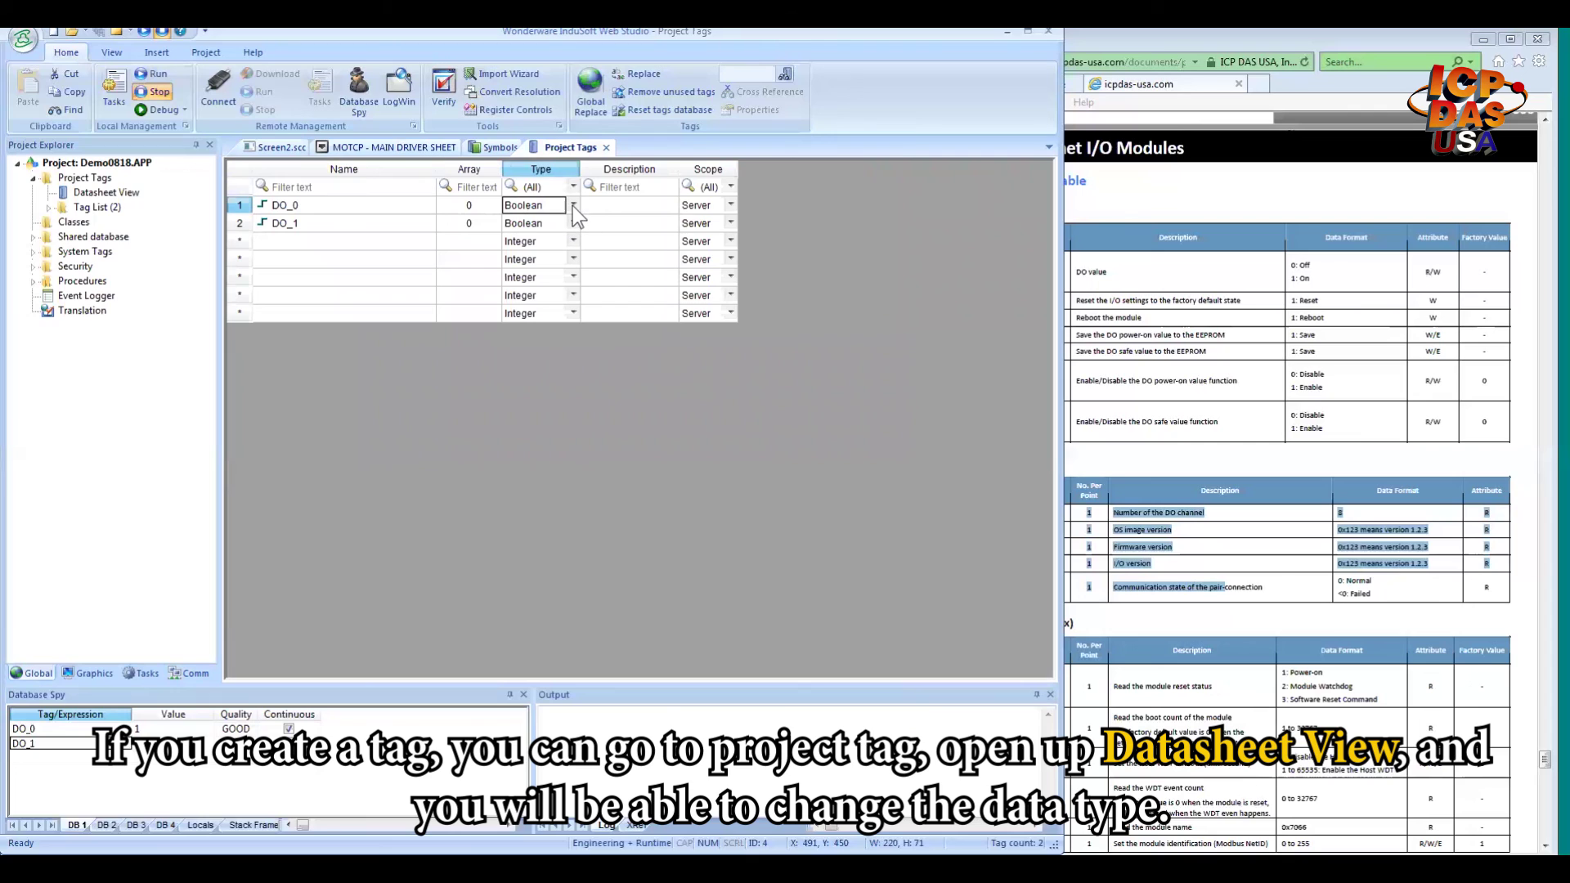
pyautogui.click(574, 207)
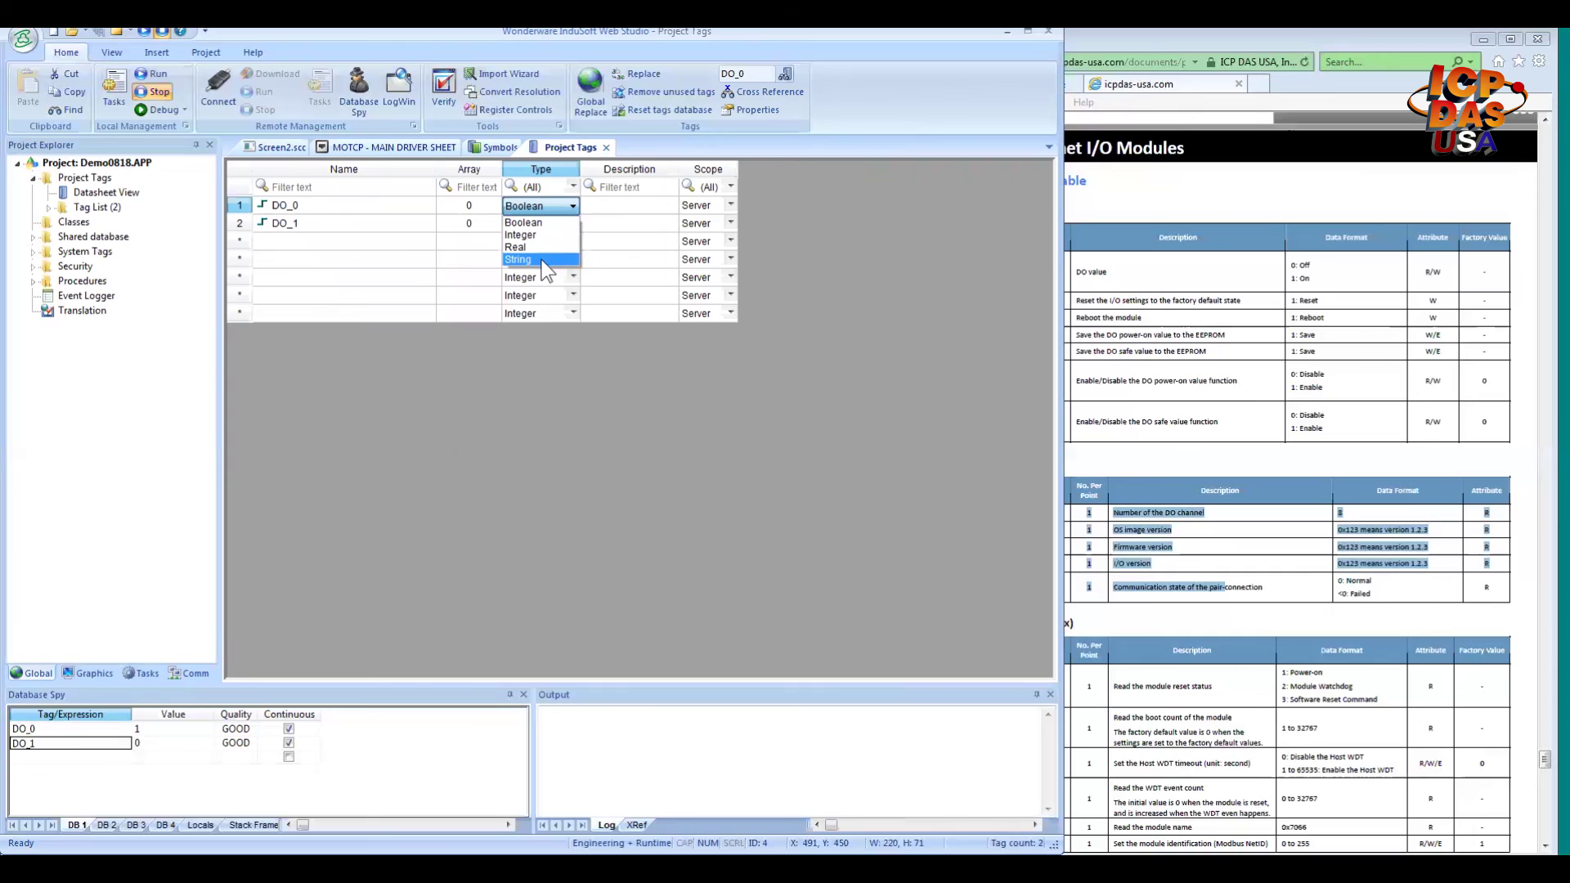
pyautogui.click(404, 253)
# - Return to the MOTCP main driver sheet showing DO_0 and DO_1 at 0X:1 and 0X:2
pyautogui.click(188, 669)
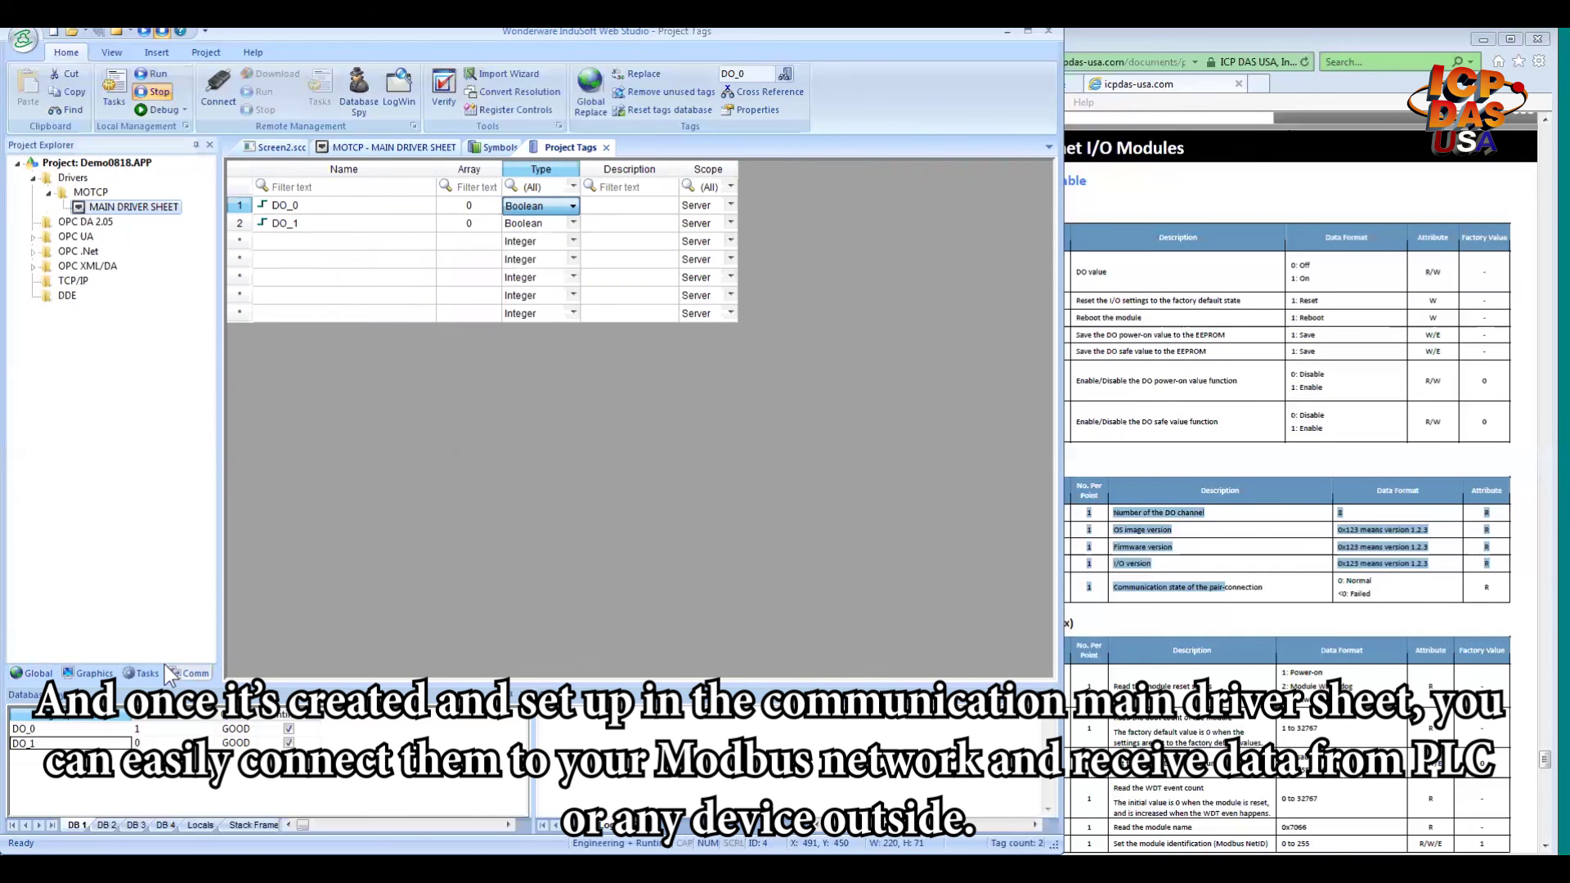
pyautogui.click(397, 147)
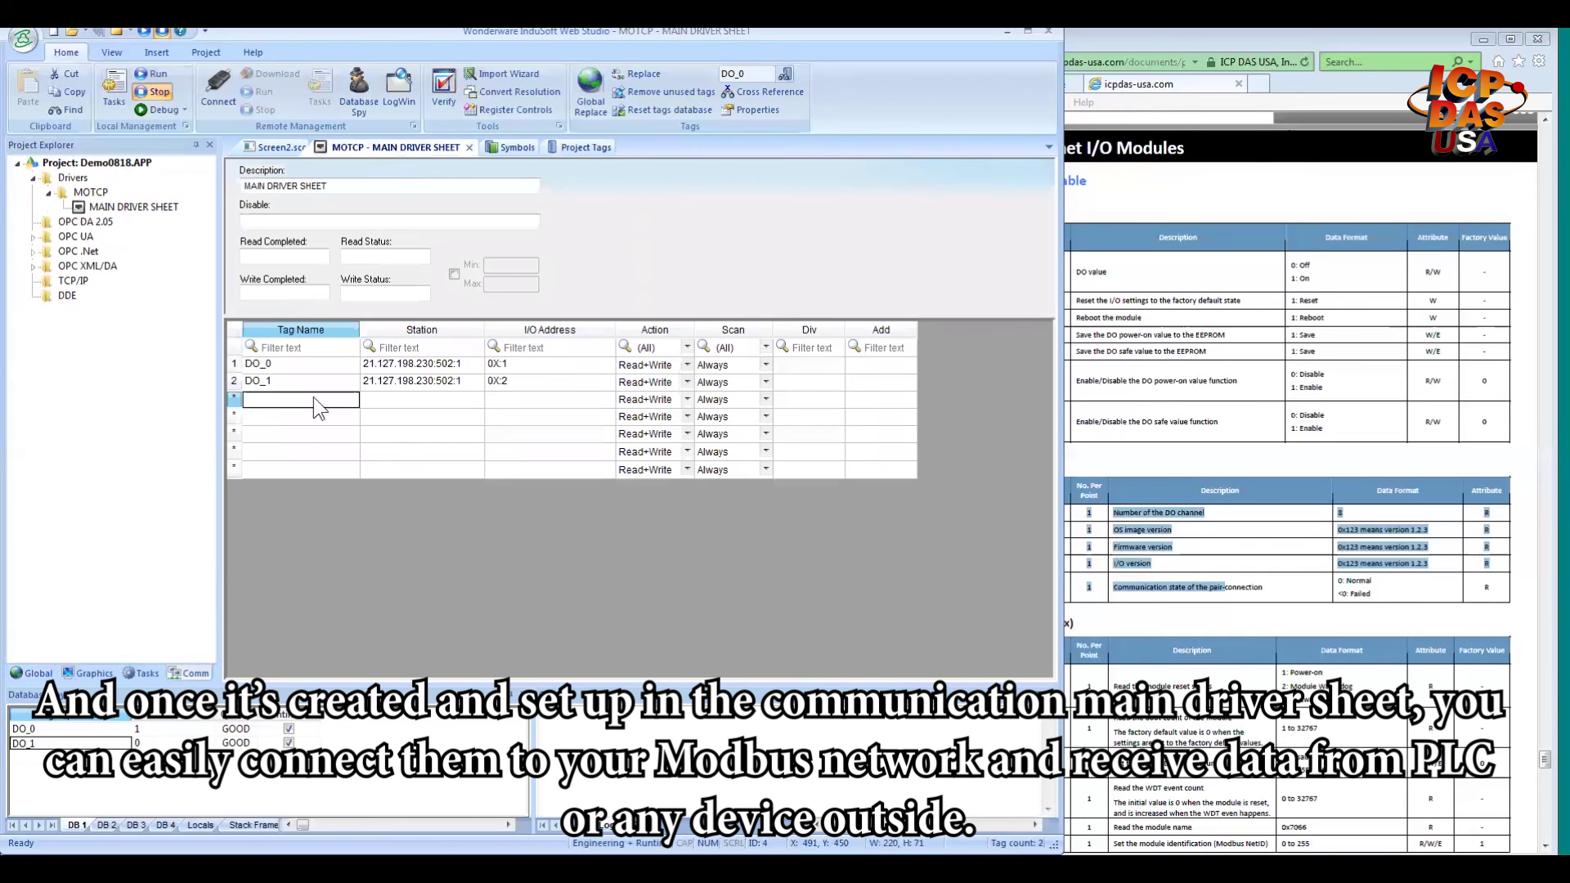